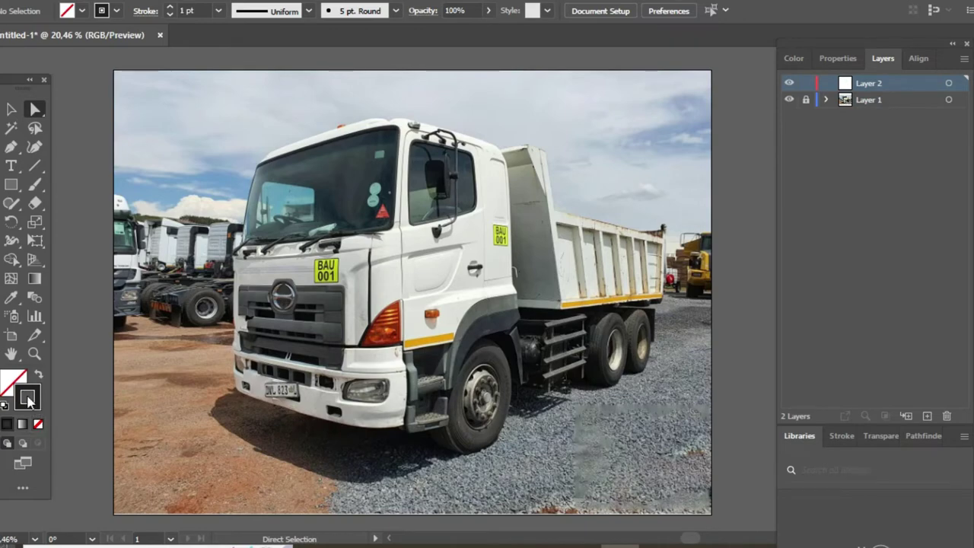
Set the stroke colour to red with a thicker weight of about 5 pt.
double_click(28, 397)
click(848, 254)
click(146, 10)
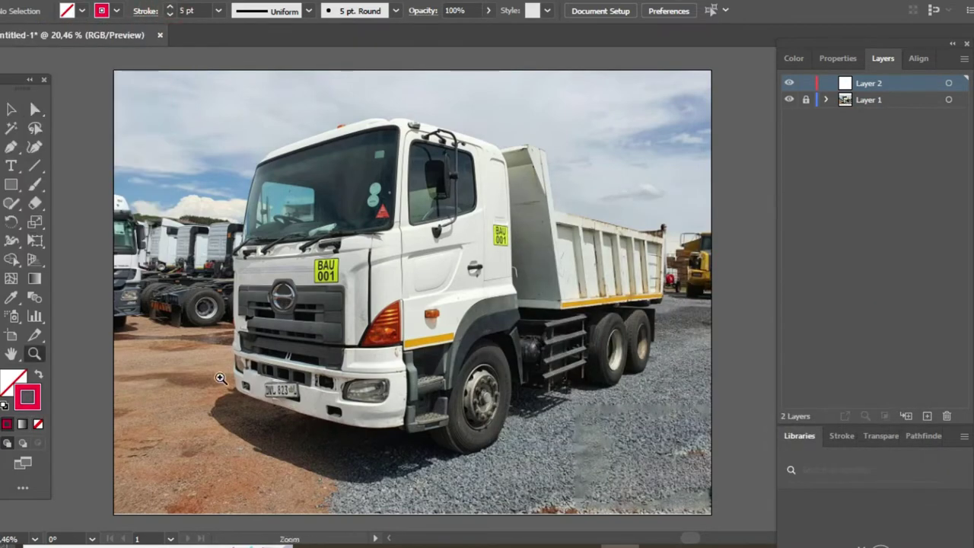
Zoom in on the bumper and trace the outline up the cab to the windshield's top corner.
drag(220, 378, 498, 457)
click(261, 443)
drag(267, 390, 271, 387)
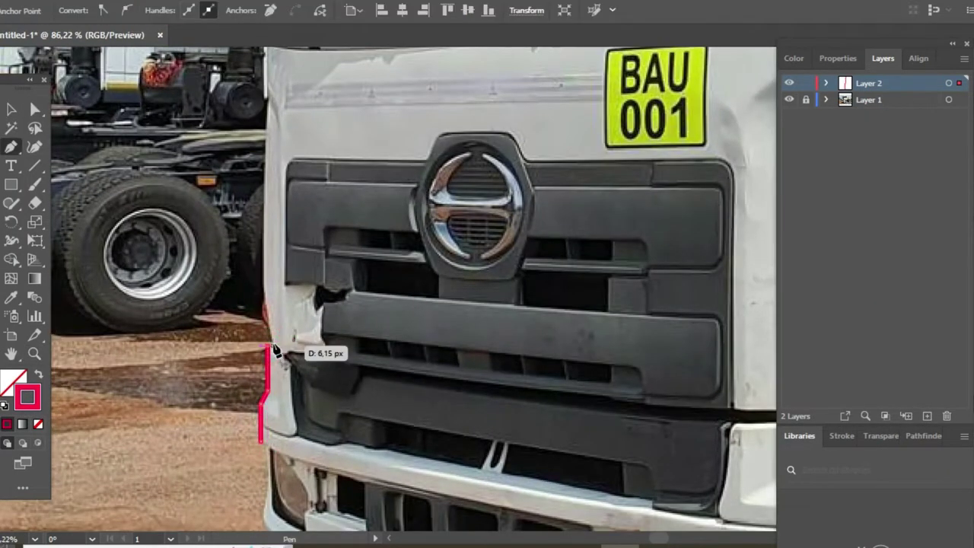
scroll(270, 341, up, 5)
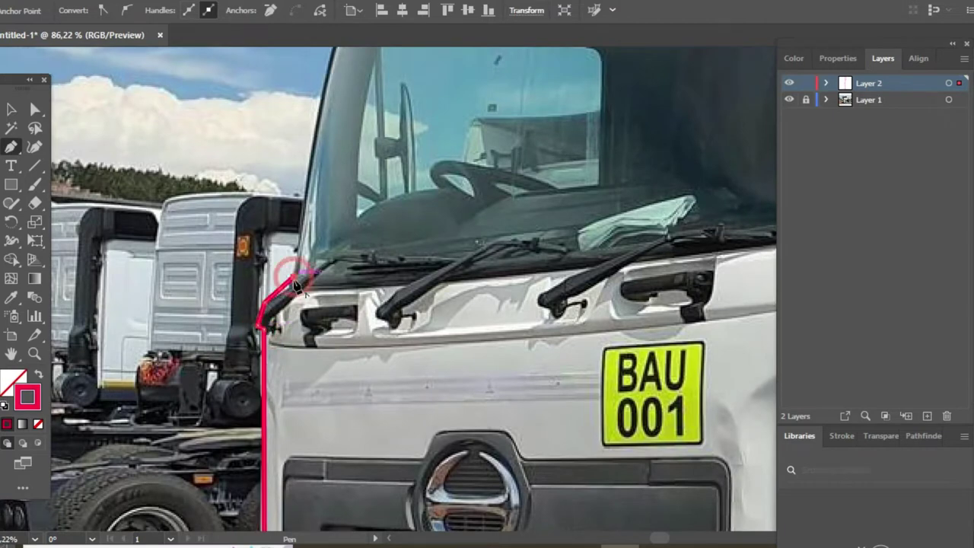
scroll(297, 285, up, 3)
drag(279, 166, 175, 344)
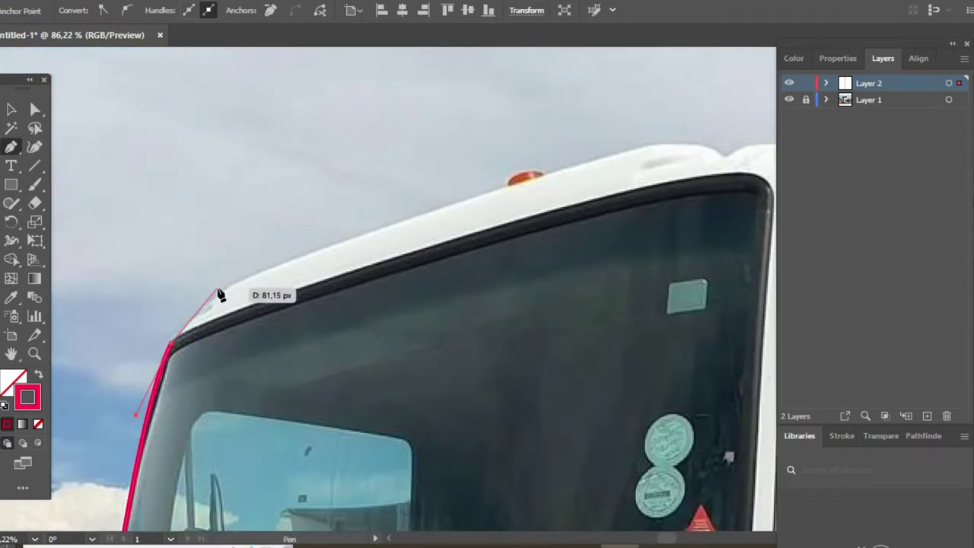
scroll(304, 274, right, 5)
scroll(304, 274, up, 2)
click(394, 248)
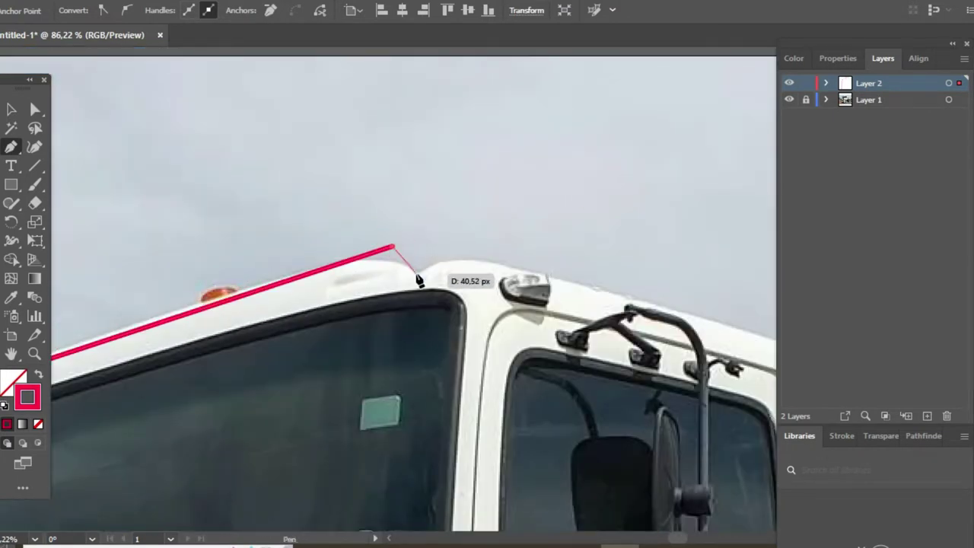
click(452, 257)
Continue the outline along the cab roof and dump body edges to above the rear wheels.
scroll(533, 296, right, 5)
scroll(533, 297, down, 1)
click(594, 316)
scroll(601, 327, right, 5)
click(479, 319)
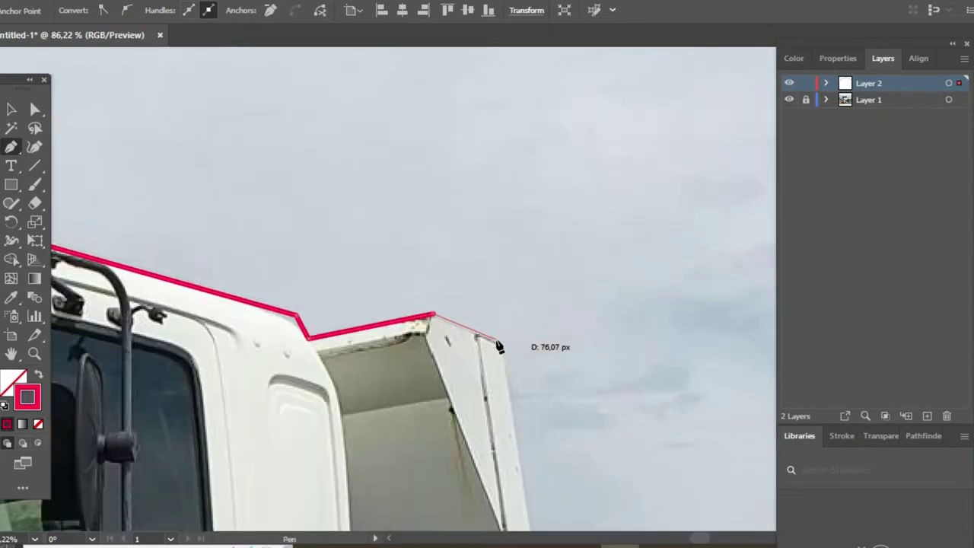
scroll(525, 338, right, 5)
click(327, 319)
click(557, 396)
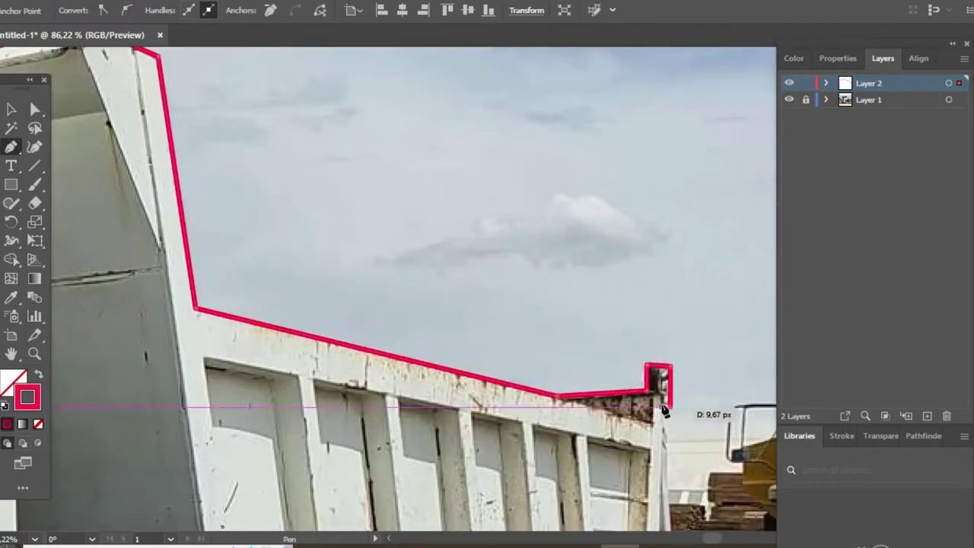
click(496, 326)
mouse_move(664, 409)
mouse_down()
mouse_move(533, 305)
mouse_move(577, 211)
mouse_up()
click(504, 224)
click(684, 235)
Curve the outline around the rear tyres and zigzag along the shadow under the chassis.
drag(683, 364, 646, 236)
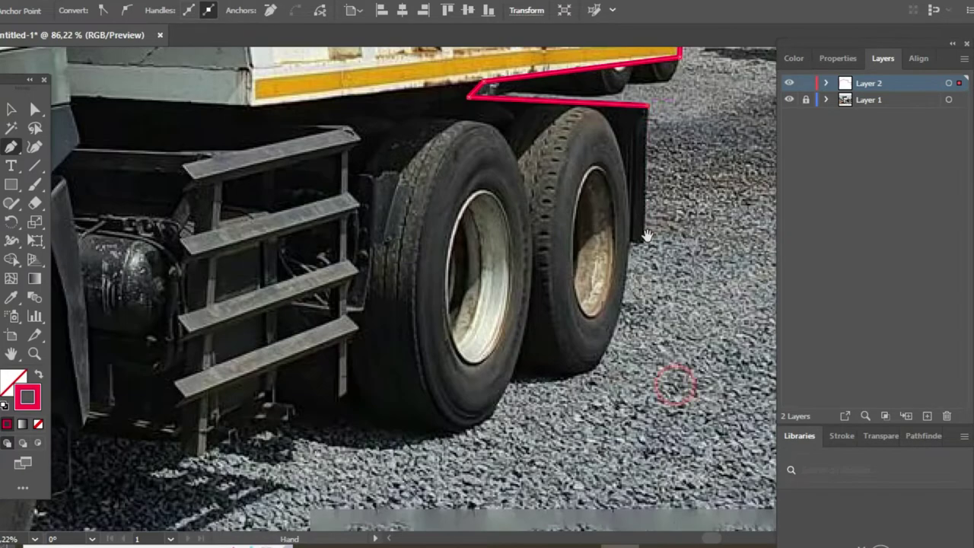
scroll(636, 245, down, 1)
drag(523, 329, 609, 327)
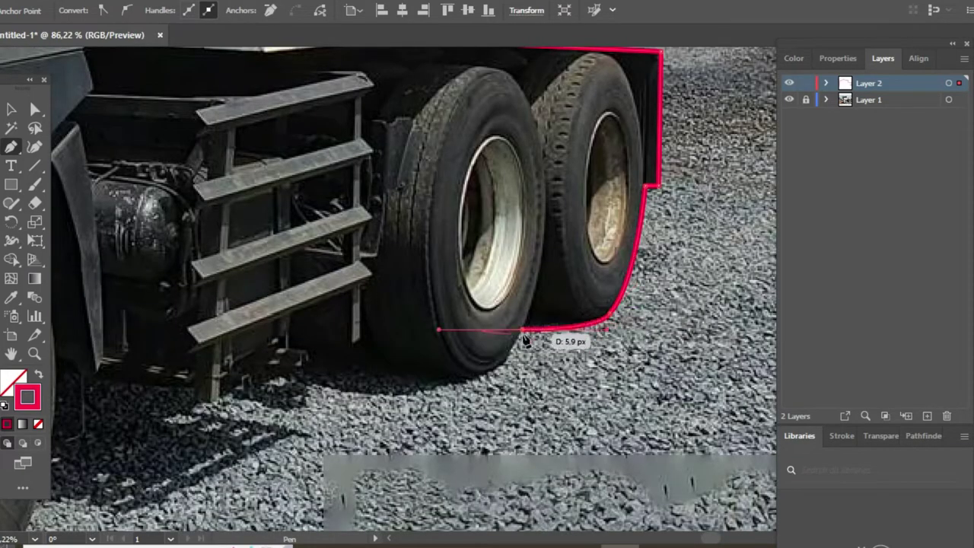
drag(419, 399, 582, 337)
drag(474, 332, 384, 312)
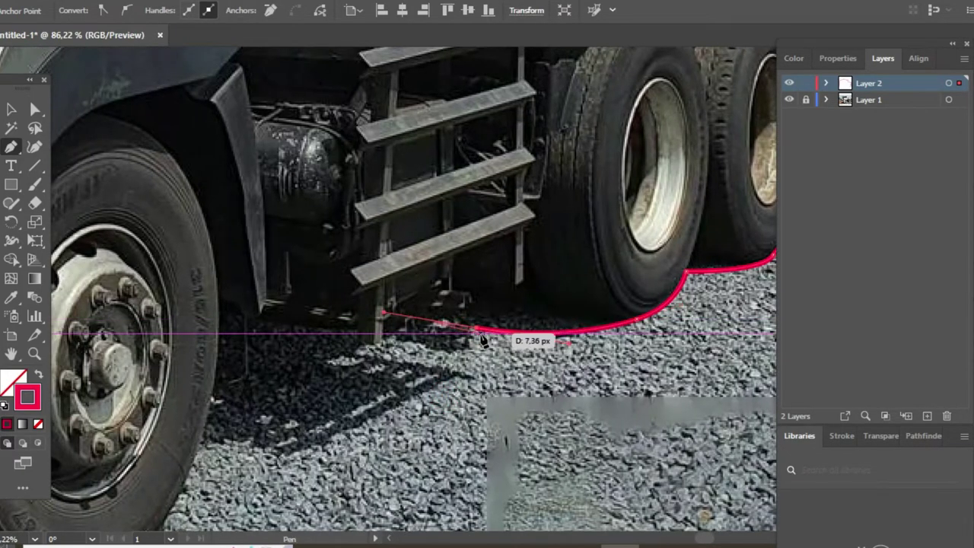
click(449, 343)
click(403, 327)
click(358, 343)
click(461, 363)
click(282, 447)
Curve around the front tyre, follow the front shadow, and close the outline at the bumper.
drag(282, 447, 555, 245)
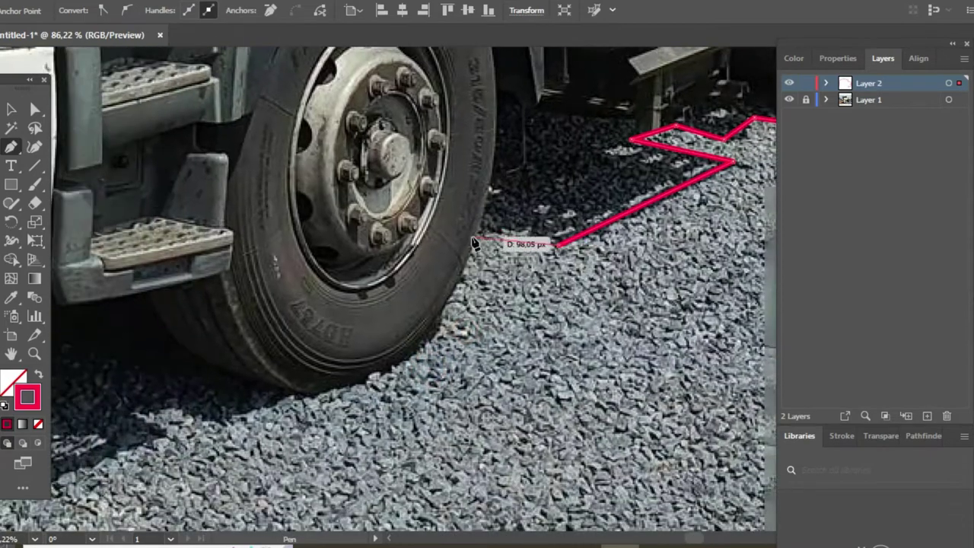
drag(475, 239, 516, 191)
drag(443, 313, 411, 335)
click(254, 376)
drag(253, 376, 584, 302)
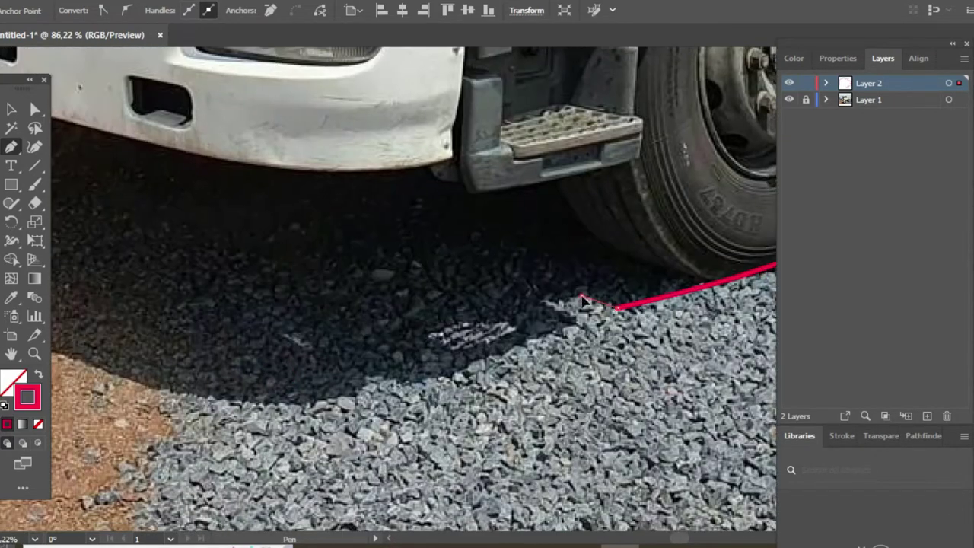
drag(278, 426, 126, 135)
click(153, 206)
drag(315, 141, 227, 468)
click(244, 449)
click(232, 297)
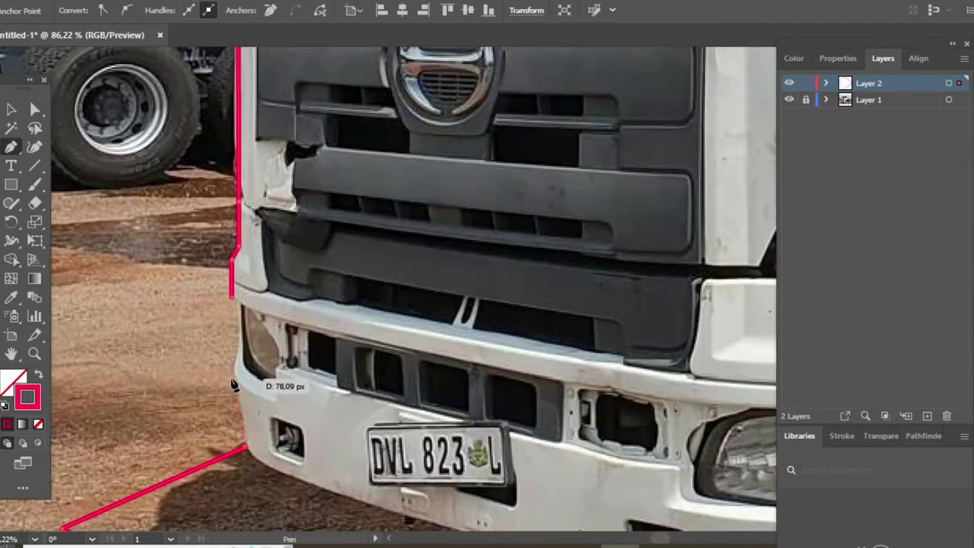
drag(239, 308, 288, 107)
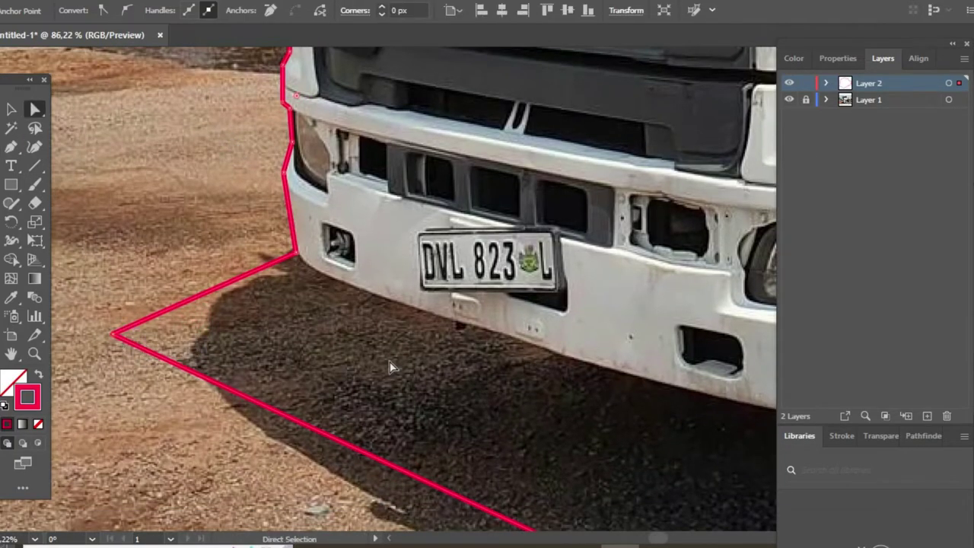
drag(390, 362, 364, 268)
Round the outline's bumper corner with Direct Selection, then fit the truck to the window.
mouse_move(753, 335)
mouse_down()
mouse_move(633, 281)
mouse_move(229, 251)
mouse_move(533, 457)
mouse_move(624, 305)
mouse_move(393, 154)
mouse_up()
drag(243, 426, 316, 244)
key(a)
mouse_move(167, 343)
mouse_down()
mouse_move(256, 354)
mouse_move(235, 180)
mouse_up()
key(ctrl+0)
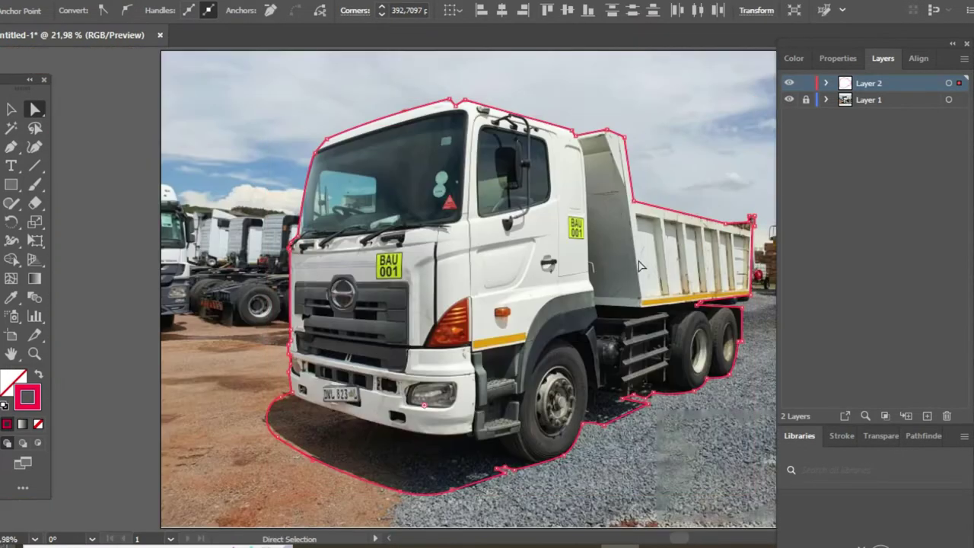
scroll(389, 192, up, 3)
scroll(533, 175, up, 4)
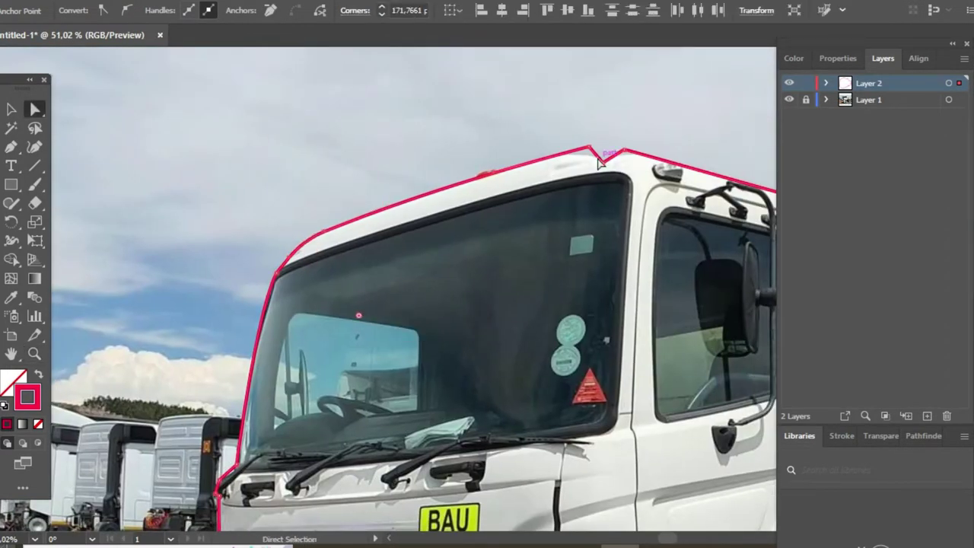
drag(629, 158, 208, 215)
drag(444, 294, 276, 224)
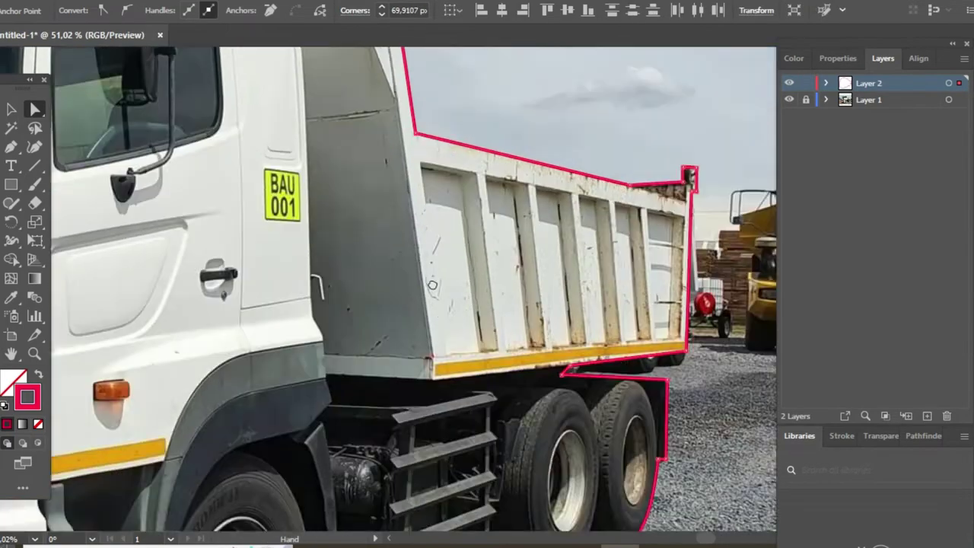
Save the document as 'hino 700.ai' with the default save settings.
key(ctrl+s)
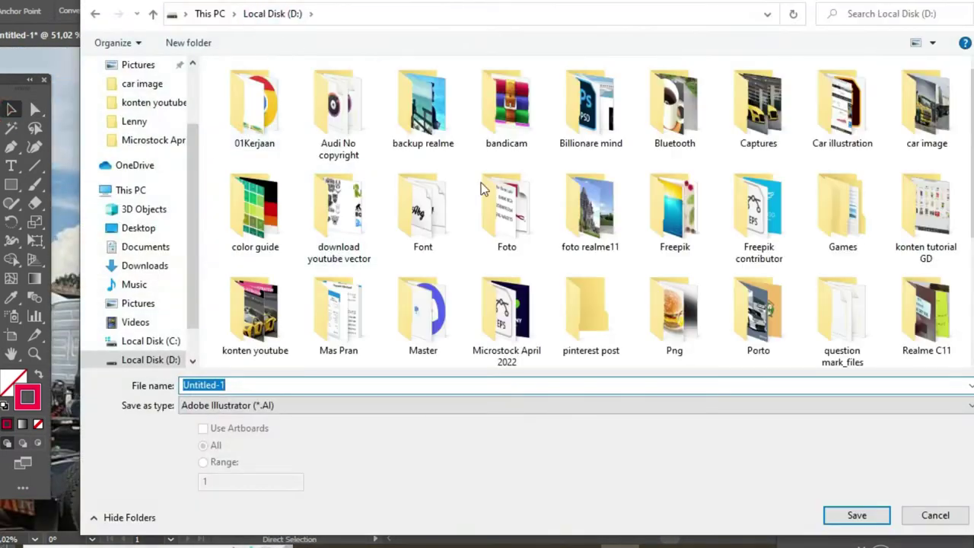
key(Return)
click(578, 487)
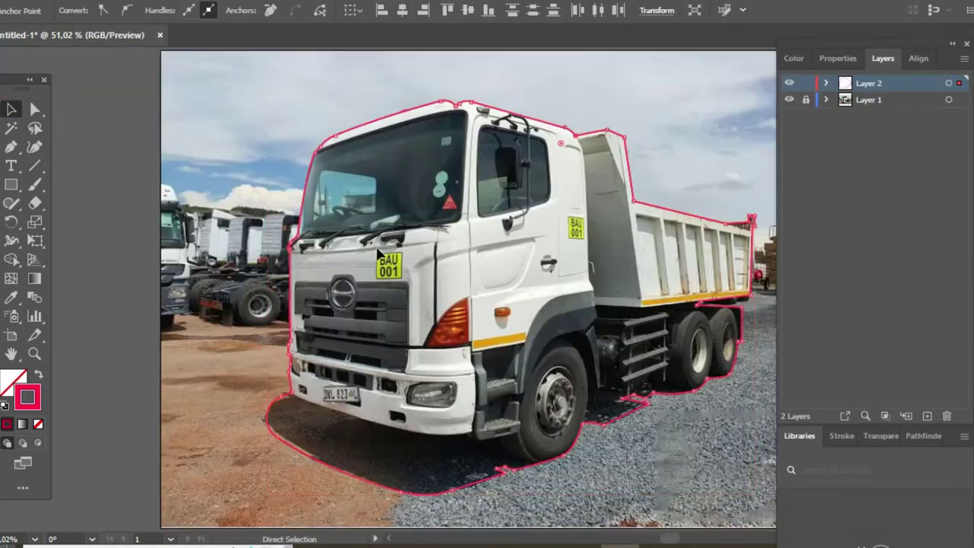
click(289, 335)
Pen-trace a red path from the bumper corner along its bottom, the front step, wheel arch and chassis.
key(p)
drag(180, 347, 196, 363)
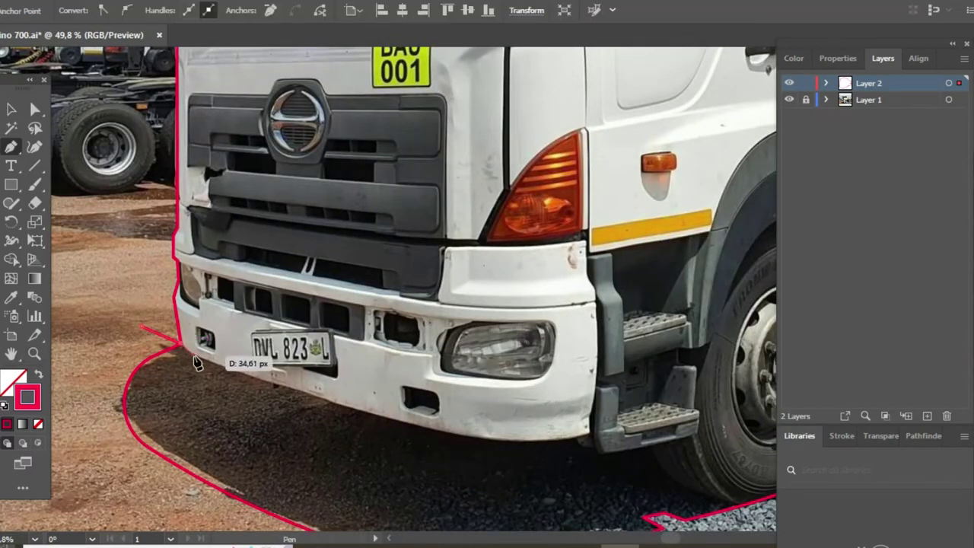
click(515, 453)
click(578, 439)
click(605, 453)
drag(666, 452, 331, 451)
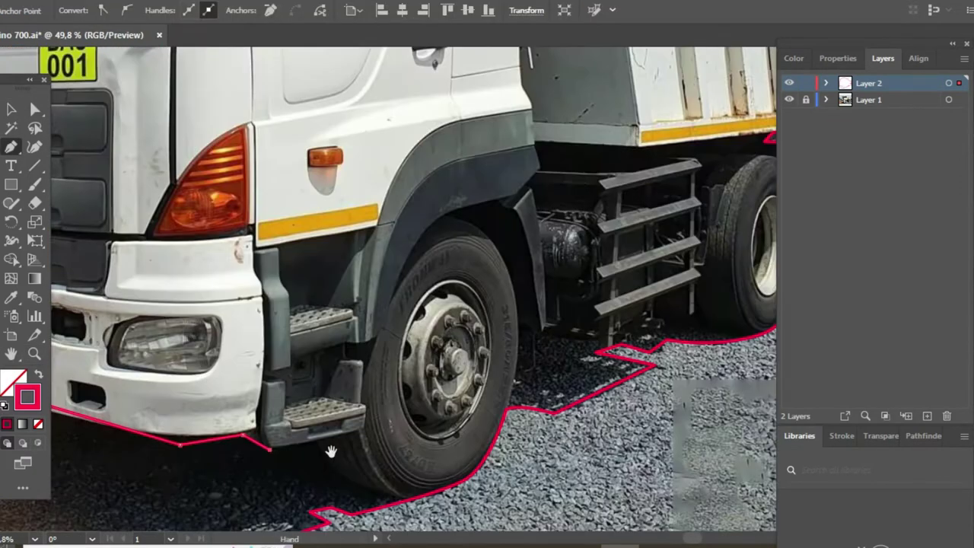
click(314, 442)
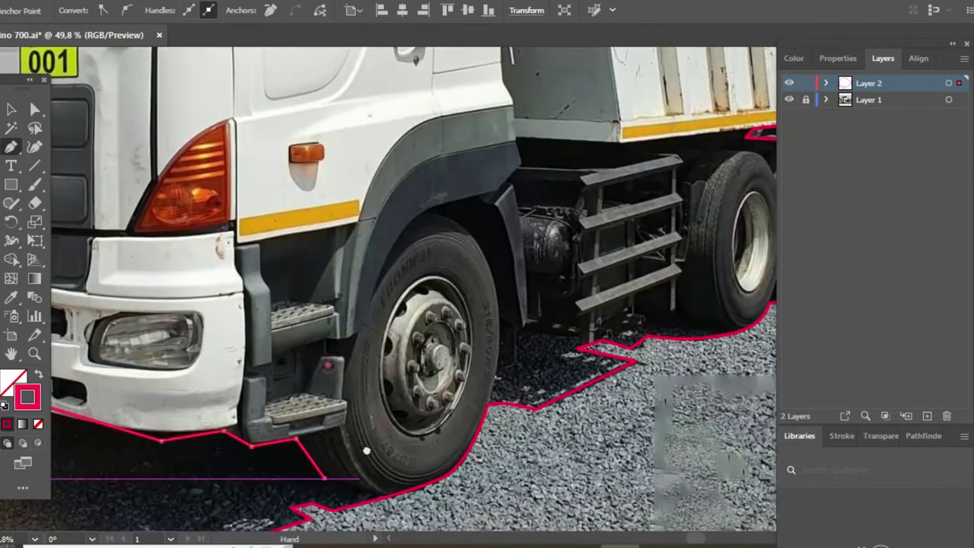
click(346, 431)
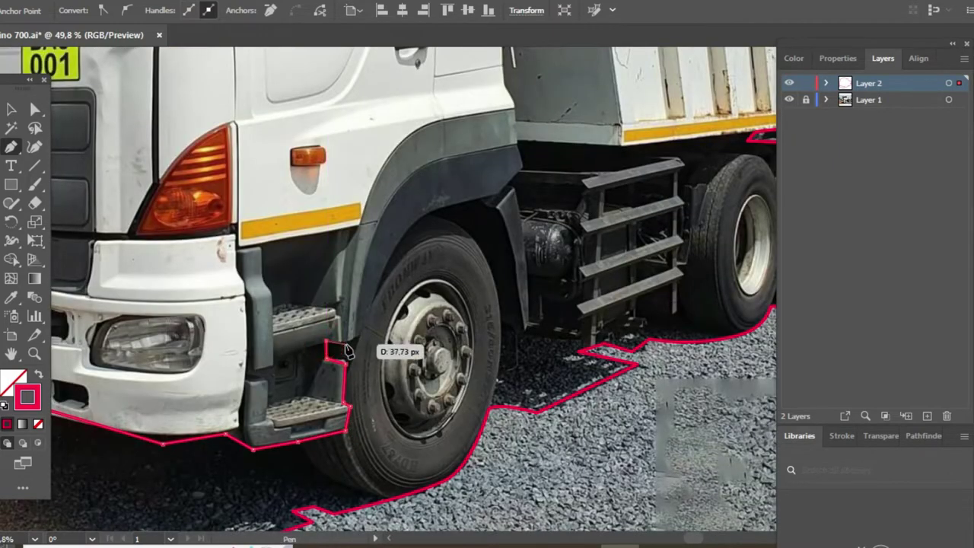
drag(346, 350, 294, 439)
click(386, 308)
drag(446, 305, 337, 328)
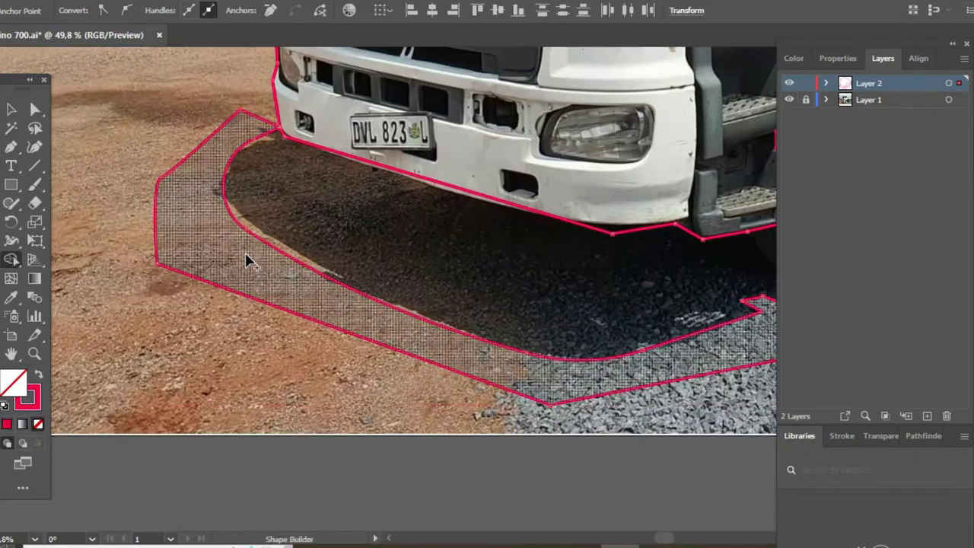
alt+click(245, 253)
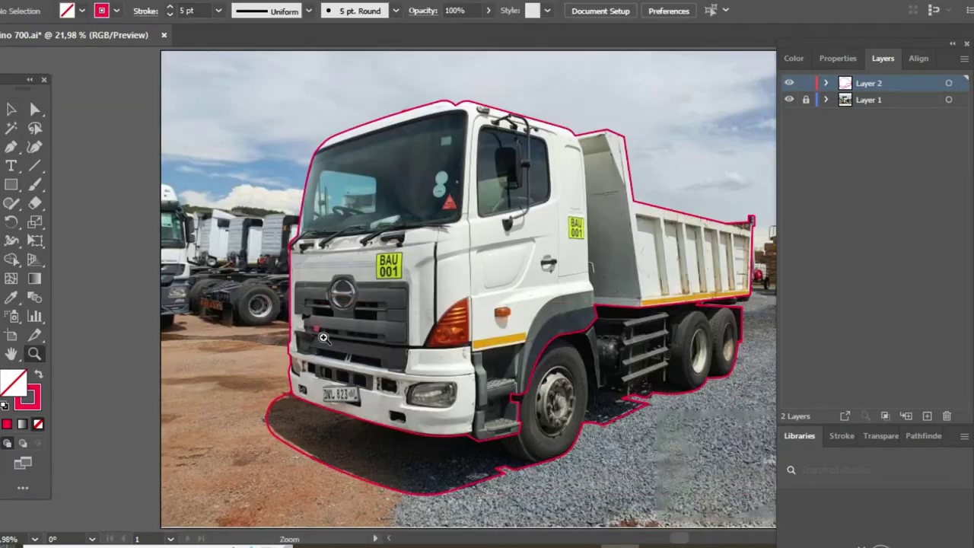
Zoom in on the bumper and draw a small rounded rectangle at the fog-light opening.
drag(323, 337, 411, 440)
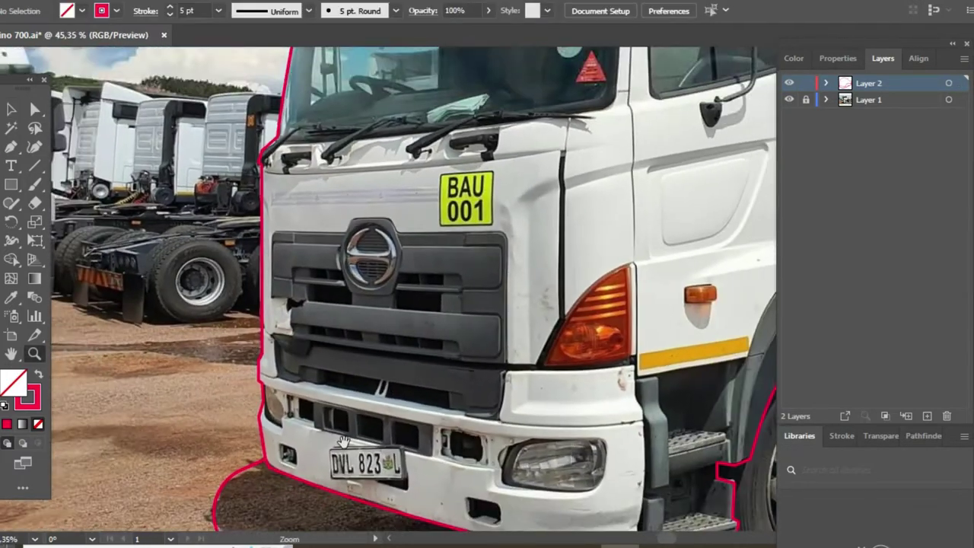
drag(318, 378, 289, 411)
key(v)
scroll(318, 380, up, 2)
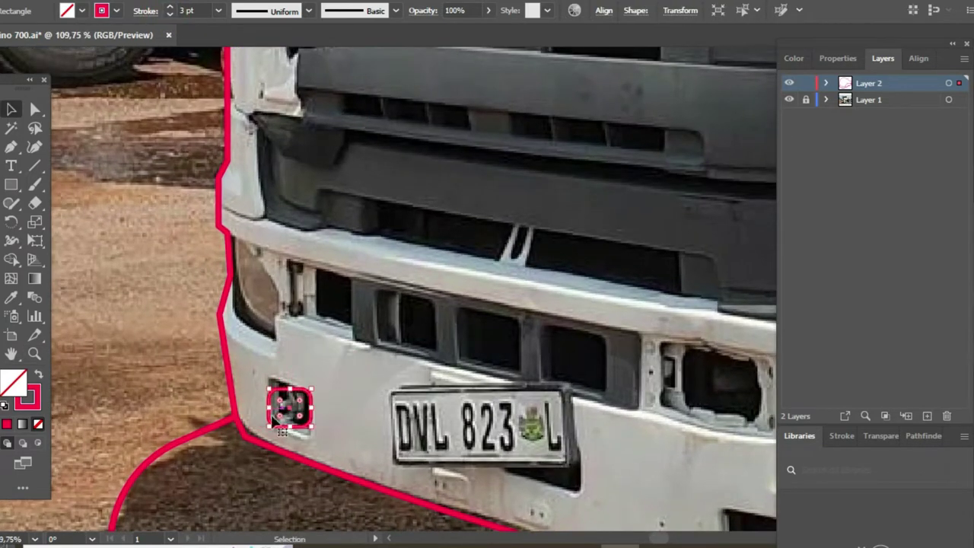
key(e)
key(v)
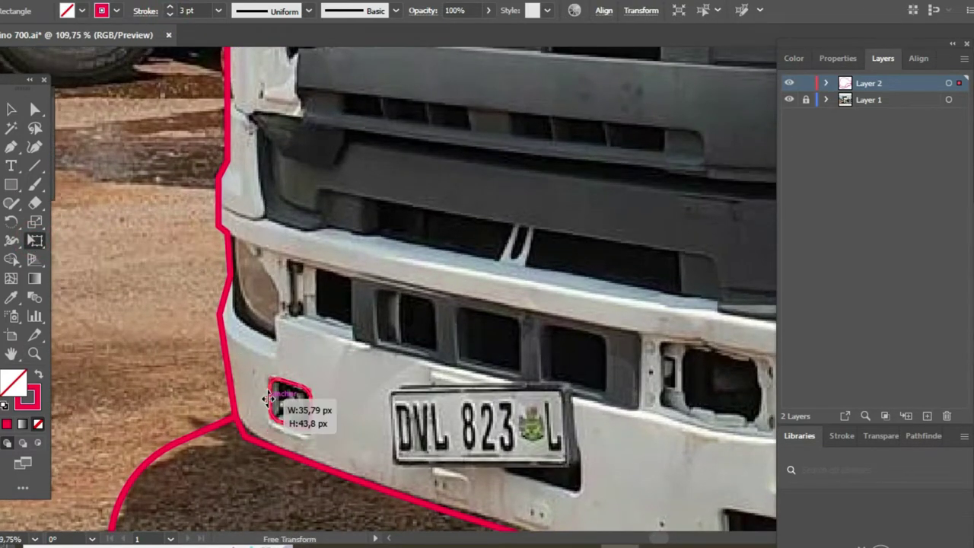
Copy the rounded rectangle onto the right opening and under the licence plate, resizing each copy.
mouse_move(289, 410)
mouse_down()
mouse_move(567, 320)
mouse_move(714, 352)
mouse_up()
drag(631, 370, 668, 388)
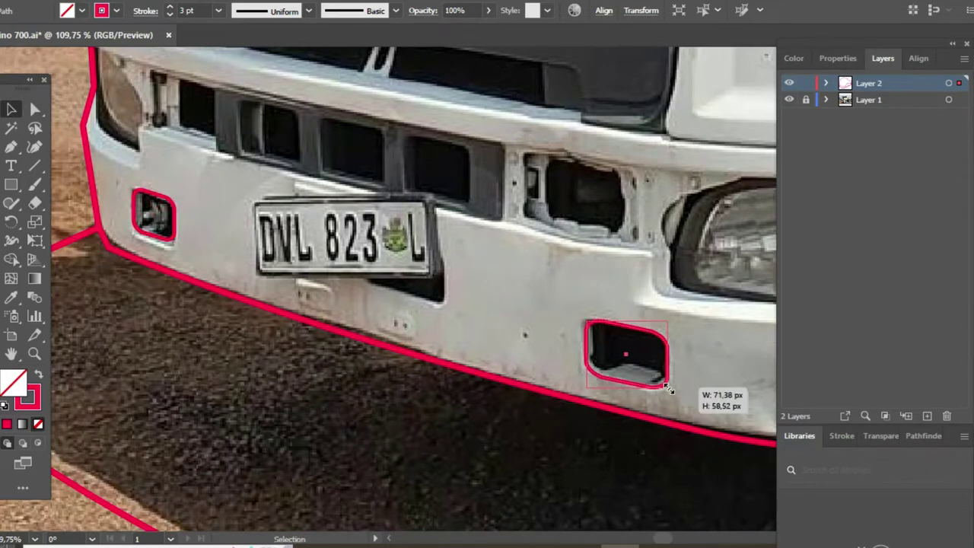
click(524, 354)
drag(524, 354, 539, 453)
mouse_move(601, 452)
mouse_down()
mouse_move(376, 375)
mouse_move(379, 364)
mouse_up()
drag(454, 354, 504, 460)
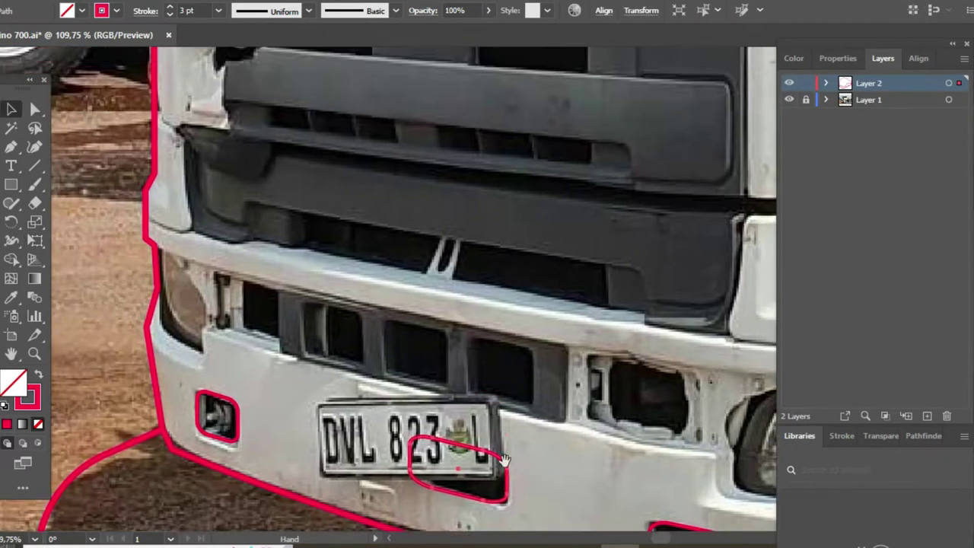
Finish and close the outline around the corner lamp.
click(158, 290)
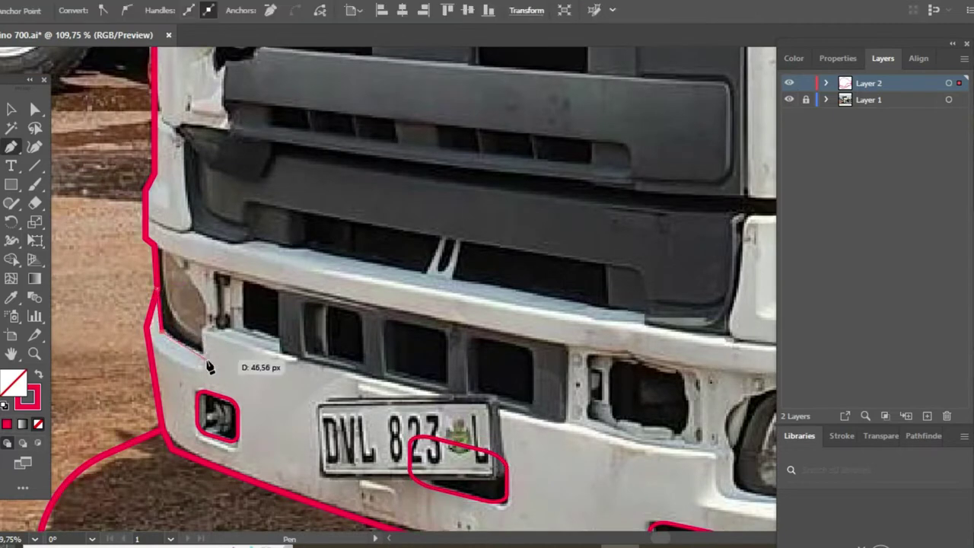
click(156, 291)
key(v)
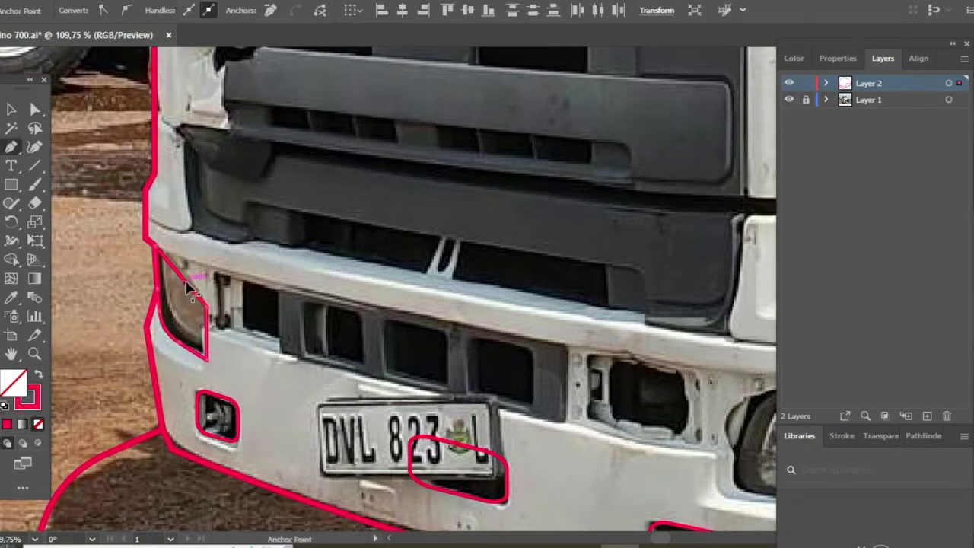
click(261, 377)
Pen-trace a closed outline around the bumper's long slotted opening.
key(p)
scroll(289, 326, down, 2)
click(167, 252)
click(167, 292)
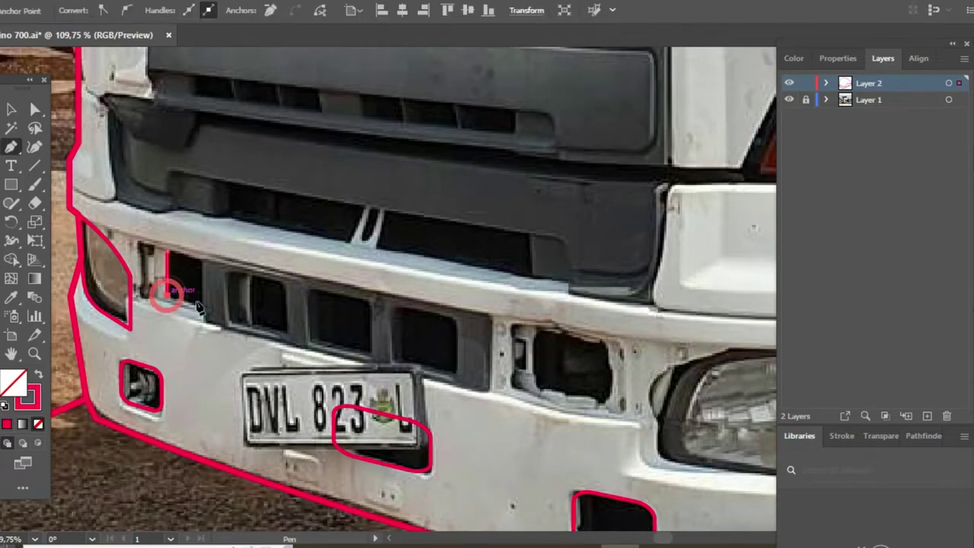
click(481, 399)
click(166, 251)
Zoom back in on the bumper and copy a hole outline onto the upper opening, resized to fit.
key(v)
key(ctrl+0)
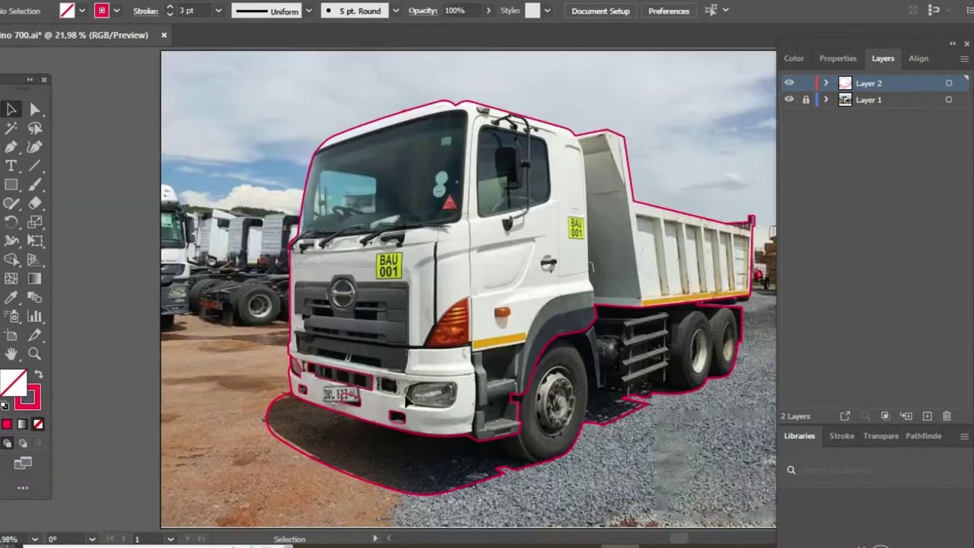
key(z)
click(456, 393)
key(p)
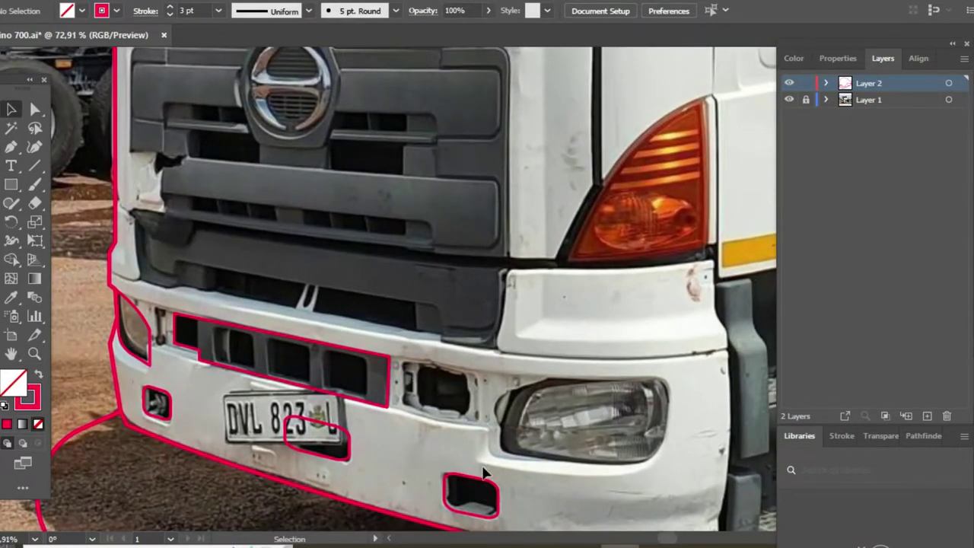
drag(485, 473, 444, 364)
drag(466, 411, 478, 420)
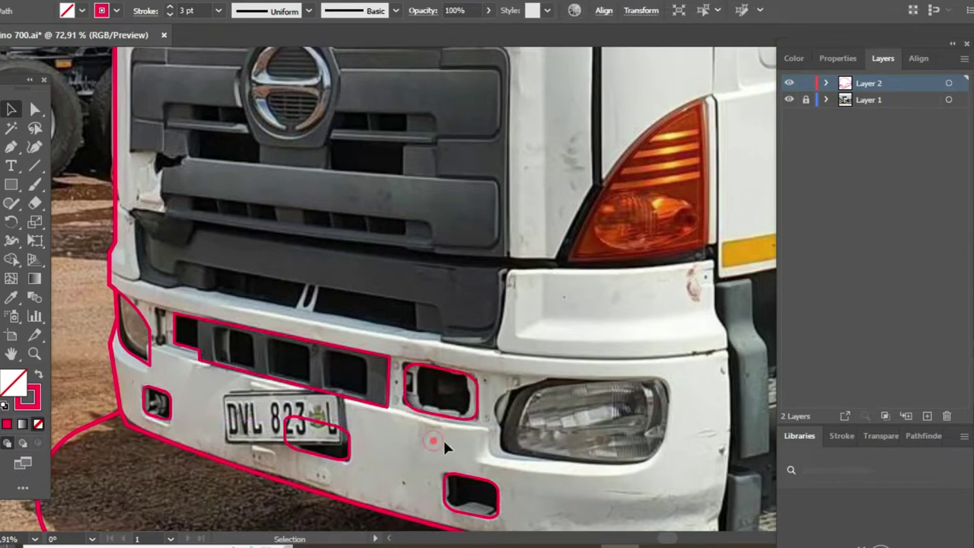
Trace a closed headlight outline and round its corners.
drag(445, 448, 339, 410)
key(p)
click(393, 416)
click(417, 349)
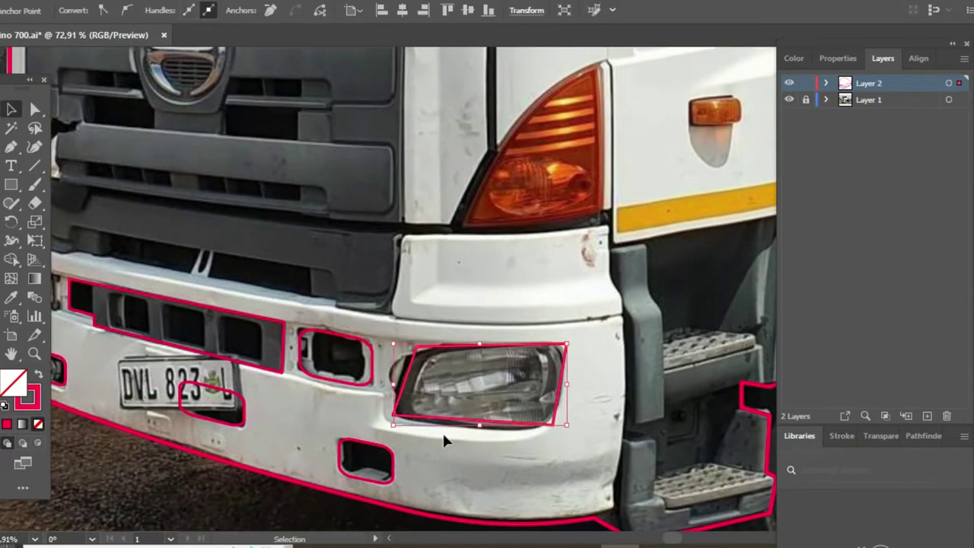
click(393, 417)
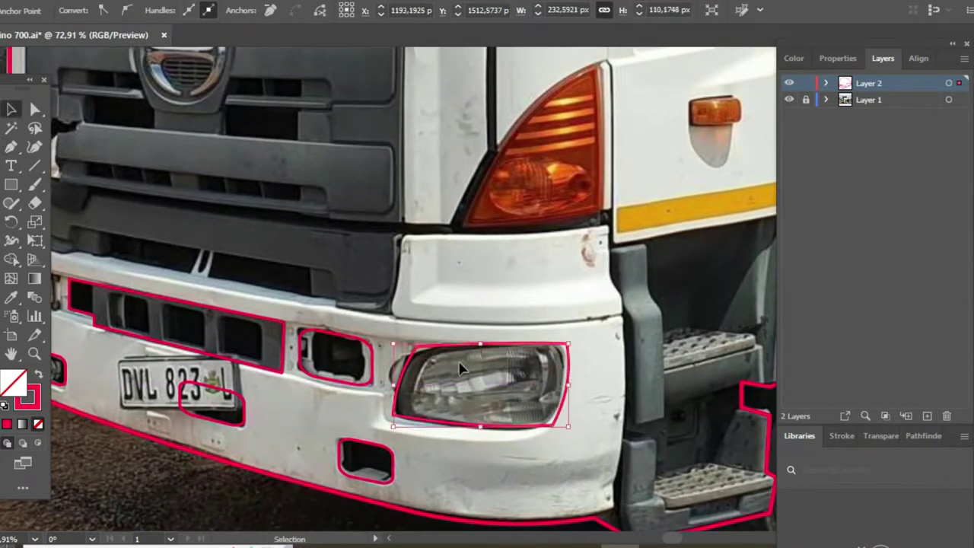
key(a)
drag(560, 433, 535, 397)
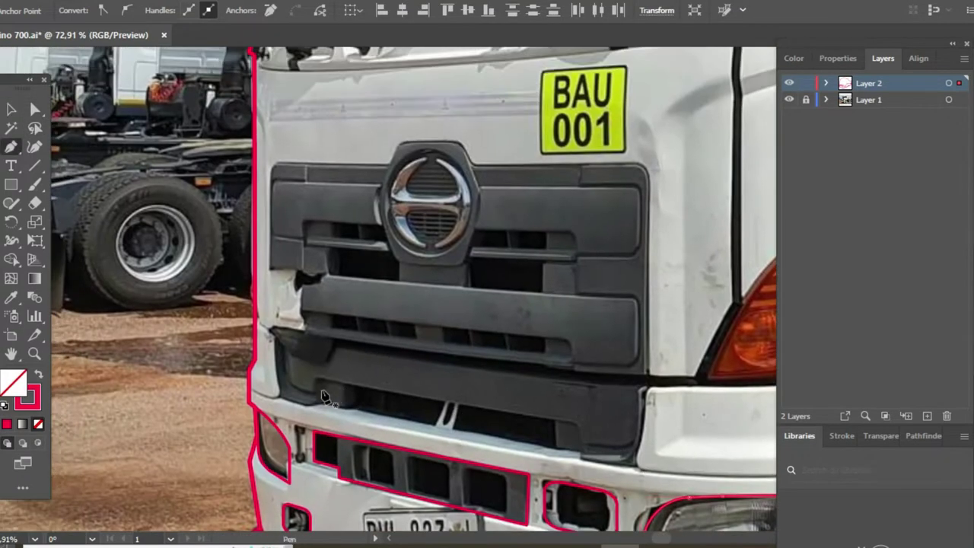
Cover the grille with a rectangle, slant its bottom edge and round its corners.
key(m)
drag(265, 163, 647, 400)
key(e)
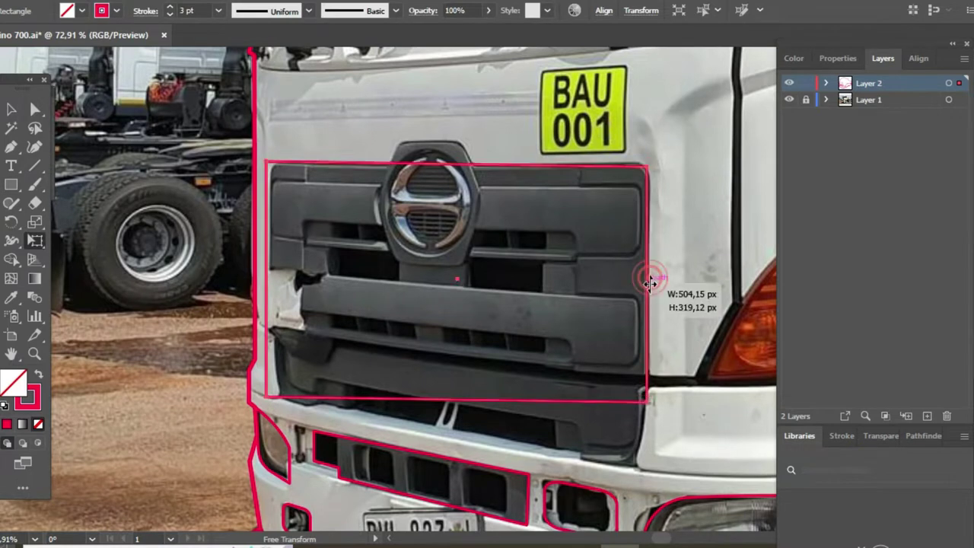
key(a)
drag(647, 397, 644, 465)
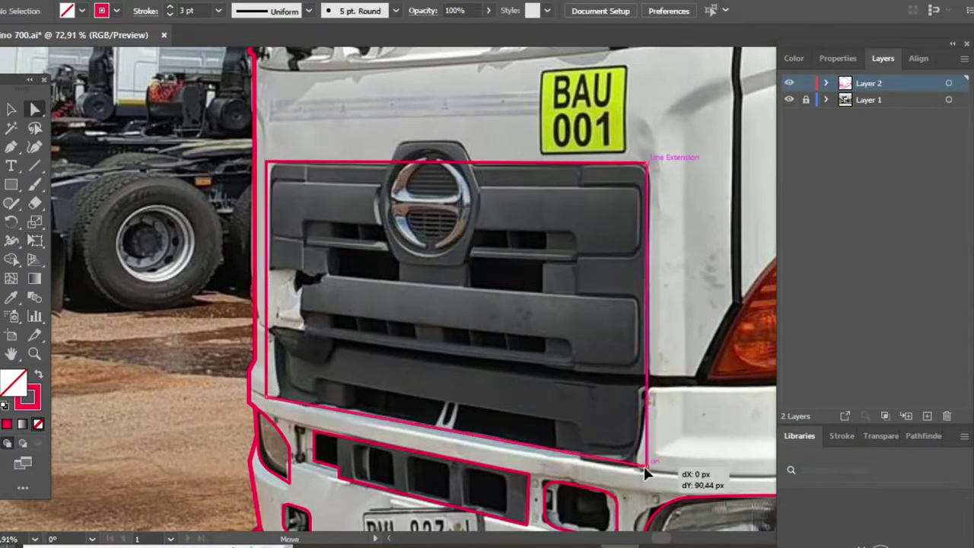
drag(267, 195, 308, 208)
drag(274, 396, 273, 405)
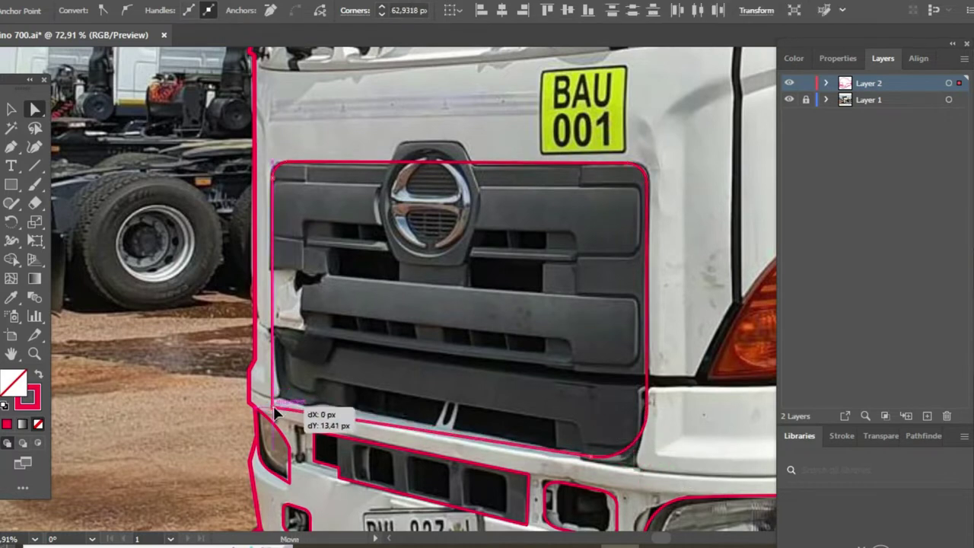
Place a rounded-corner polygon over the Hino logo and draw an ellipse inside it.
click(413, 370)
click(11, 187)
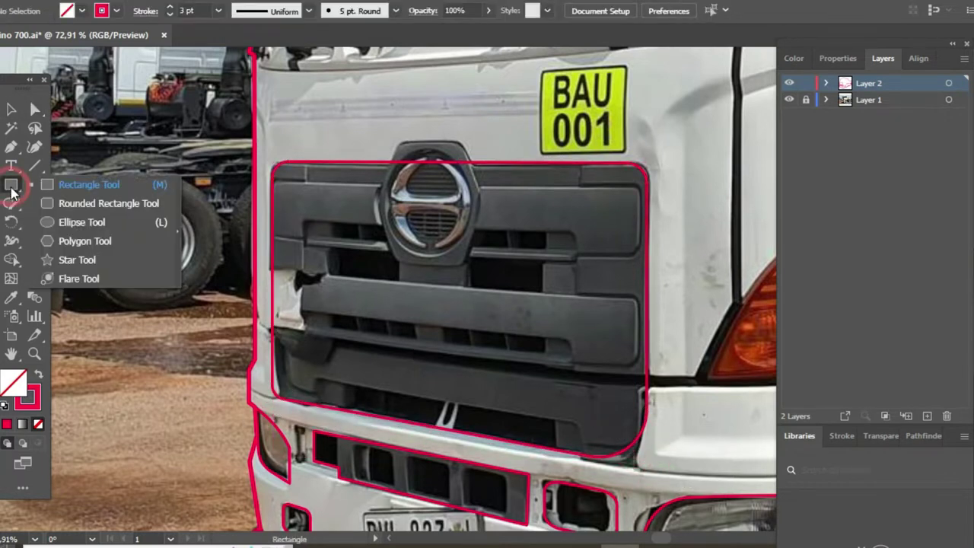
click(84, 241)
drag(152, 224, 153, 182)
key(v)
mouse_move(189, 266)
mouse_down()
mouse_move(455, 219)
mouse_move(480, 263)
mouse_up()
key(a)
drag(417, 178, 414, 156)
key(v)
key(ctrl+shift+a)
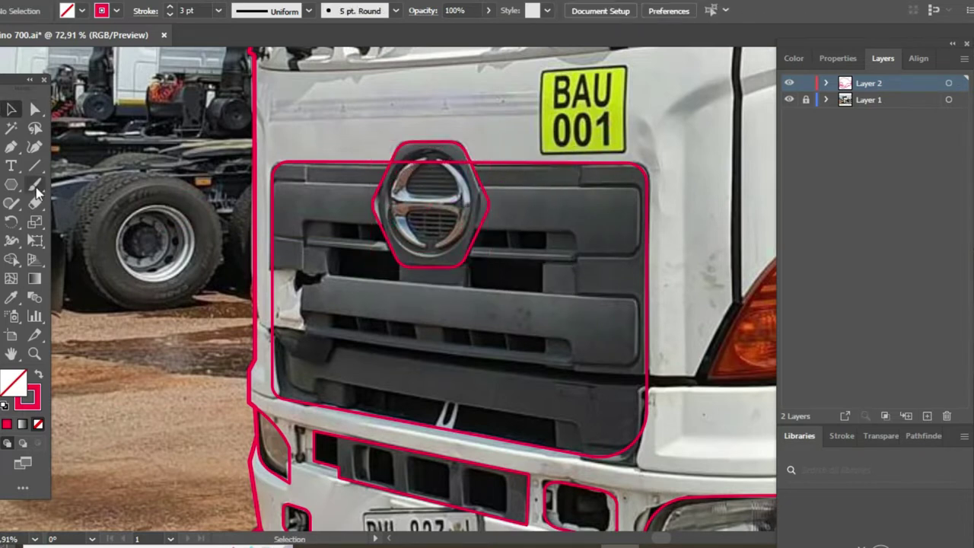
mouse_move(411, 222)
mouse_down()
mouse_move(478, 257)
mouse_move(445, 375)
mouse_up()
Zoom out and begin a pen outline of the windshield at its corners.
key(v)
scroll(446, 376, up, 5)
scroll(446, 375, up, 3)
key(ctrl+minus)
key(ctrl+minus)
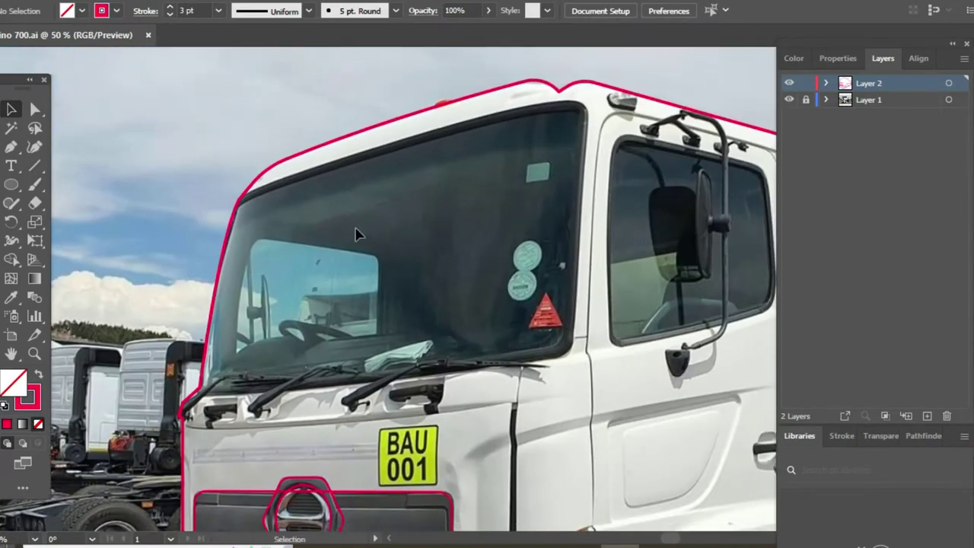
click(222, 200)
click(591, 96)
click(573, 363)
Close the windshield outline and curve its left, top and bottom-right edges to fit the glass.
click(174, 398)
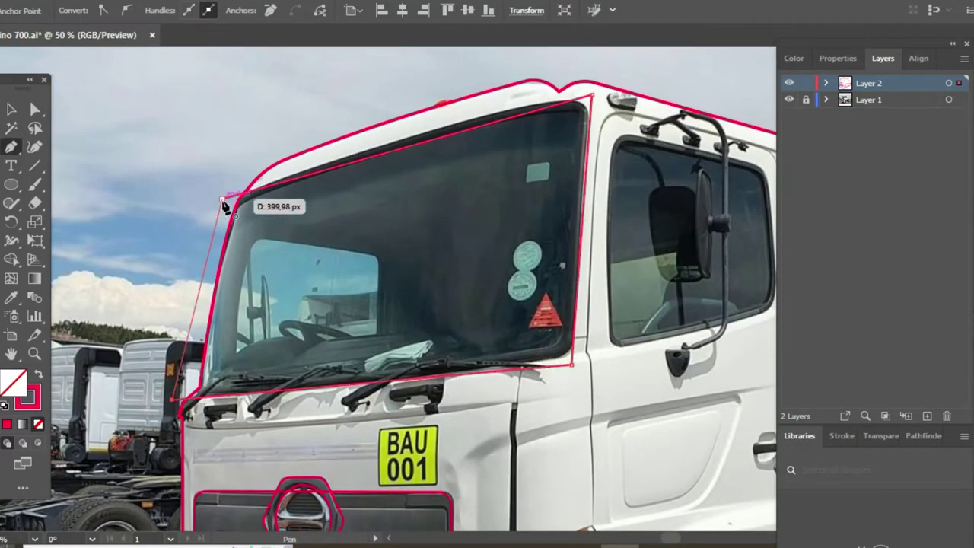
click(222, 200)
key(v)
key(shift+c)
drag(196, 301, 213, 293)
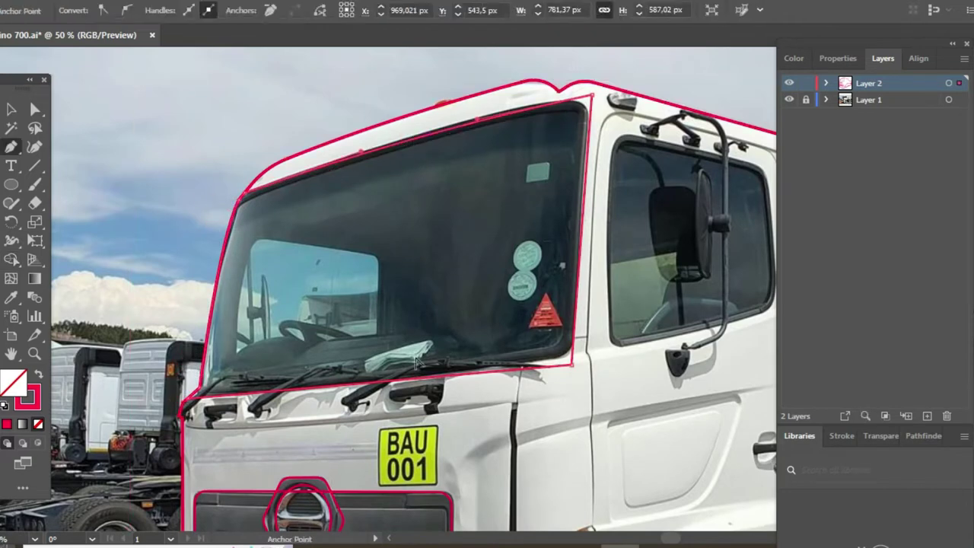
drag(477, 129, 470, 115)
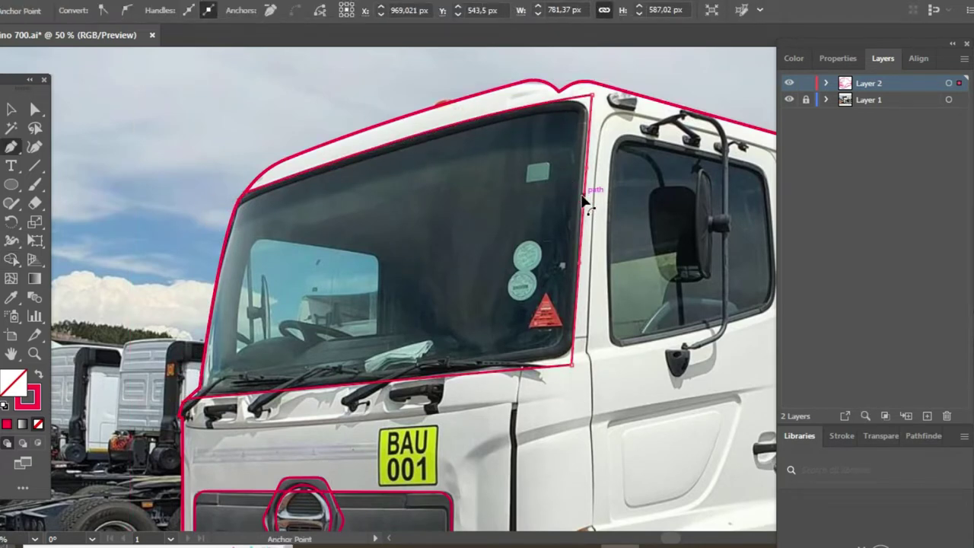
key(a)
drag(572, 364, 564, 356)
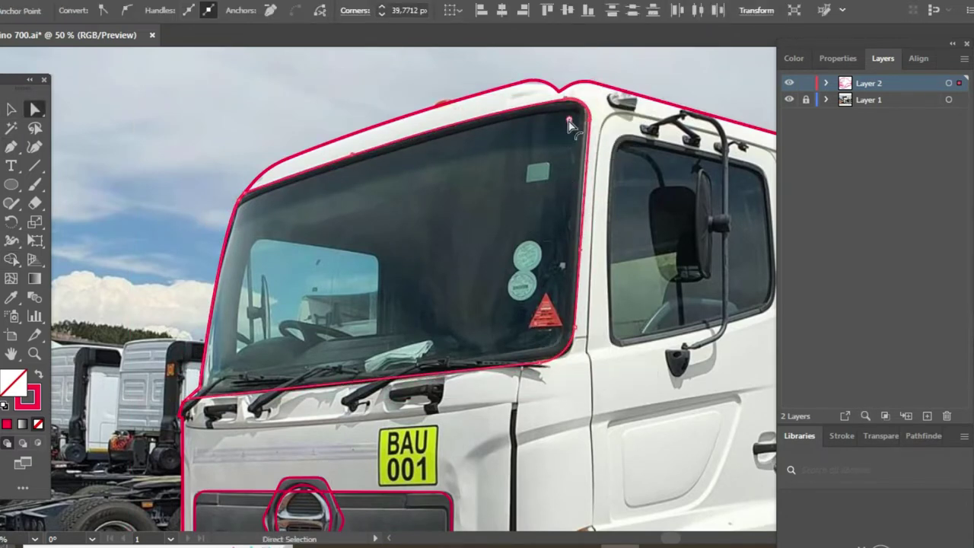
key(ctrl+shift+a)
Trace the door window as a closed outline with an added anchor and rounded corners.
drag(617, 128, 373, 166)
key(p)
click(370, 162)
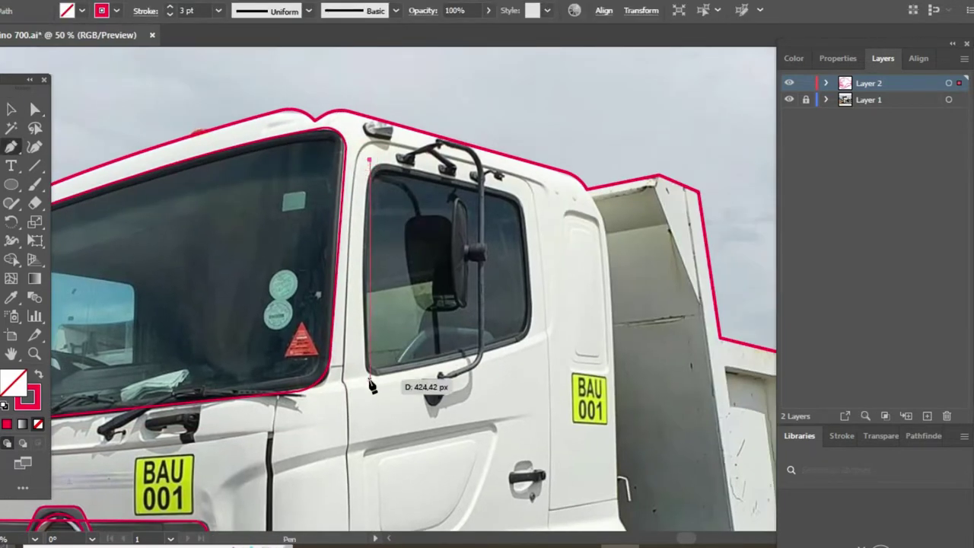
click(370, 377)
click(523, 199)
click(371, 162)
key(v)
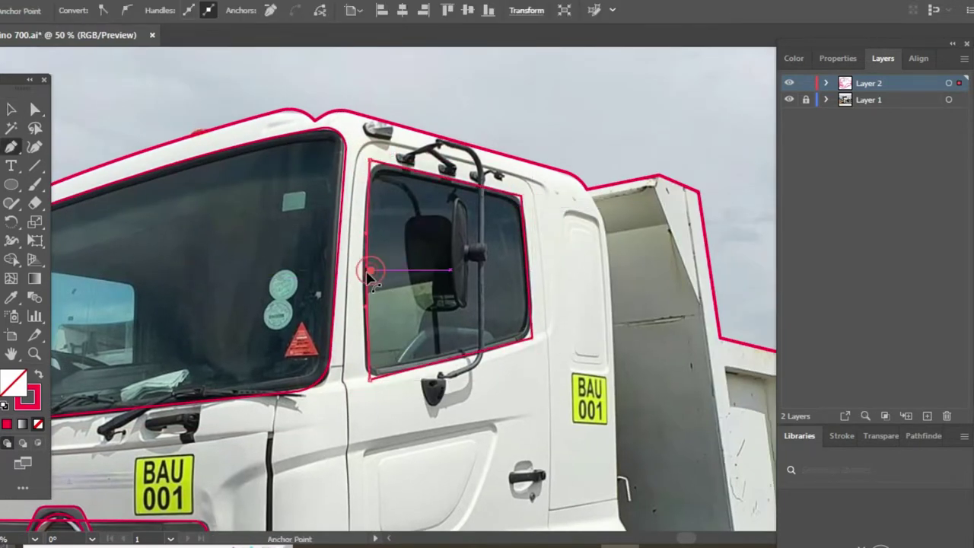
click(369, 271)
key(a)
click(367, 378)
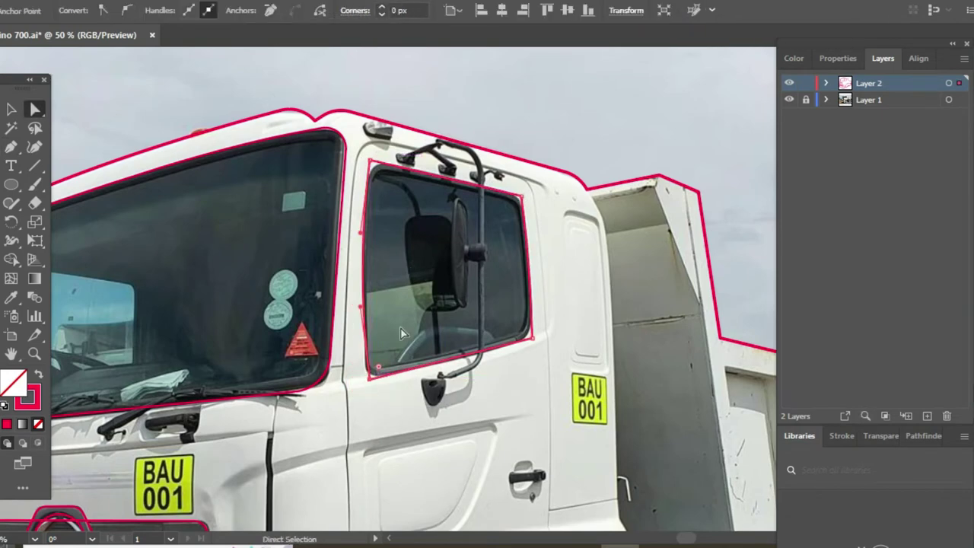
drag(386, 184, 500, 207)
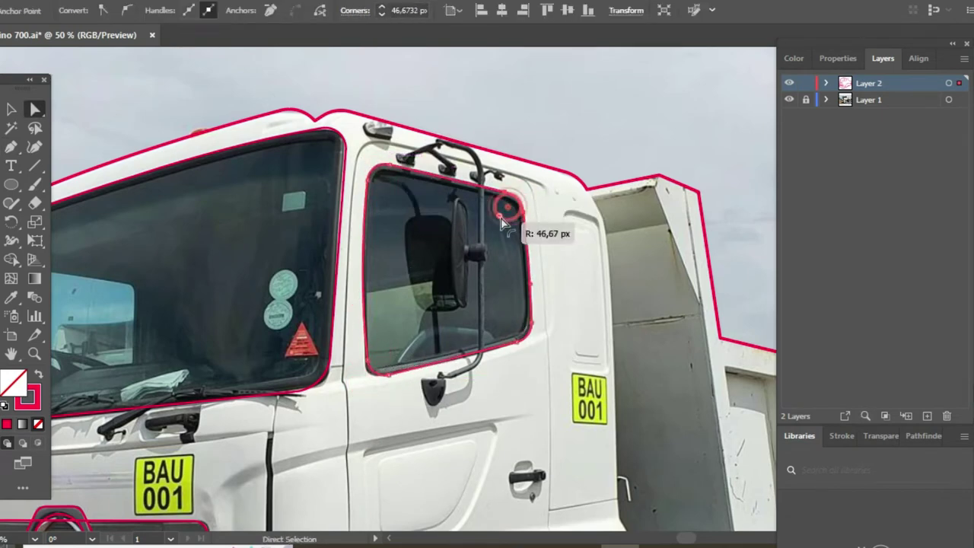
Deselect the door window outline and zoom in on the truck's front.
key(v)
click(570, 274)
scroll(469, 259, down, 5)
scroll(468, 259, up, 5)
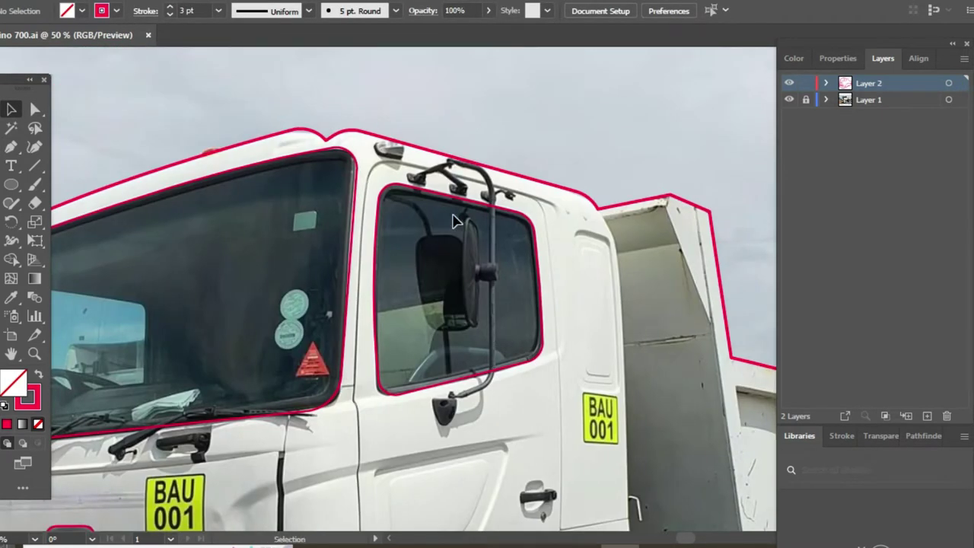
key(ctrl+0)
key(z)
drag(411, 300, 490, 338)
Outline the three windshield wiper arms and adjust a wiper point into place.
key(p)
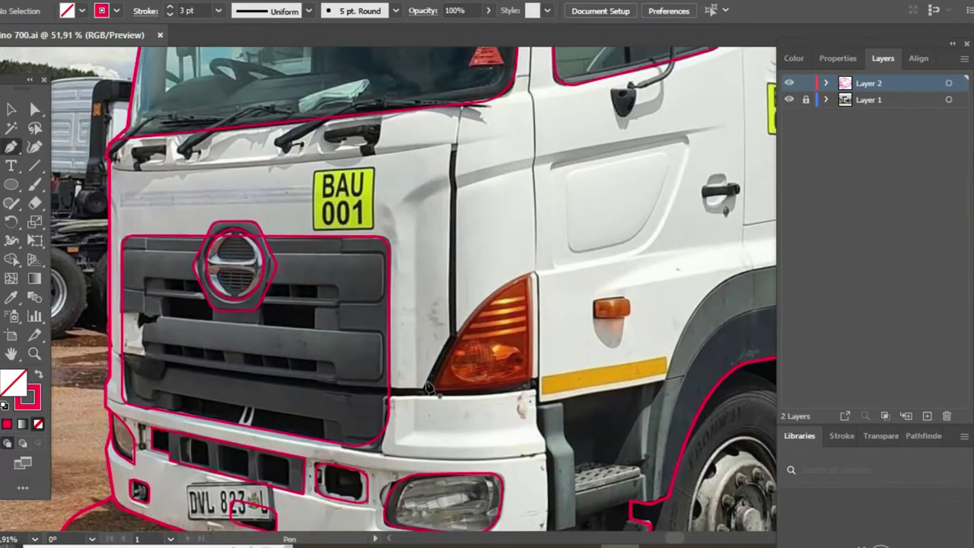
scroll(428, 266, up, 5)
drag(186, 337, 201, 328)
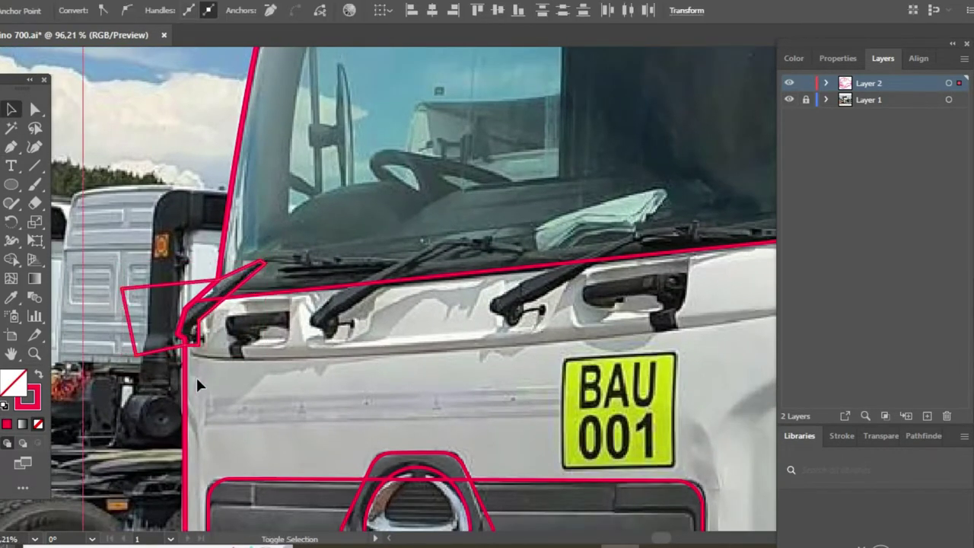
drag(137, 361, 195, 376)
drag(324, 333, 222, 335)
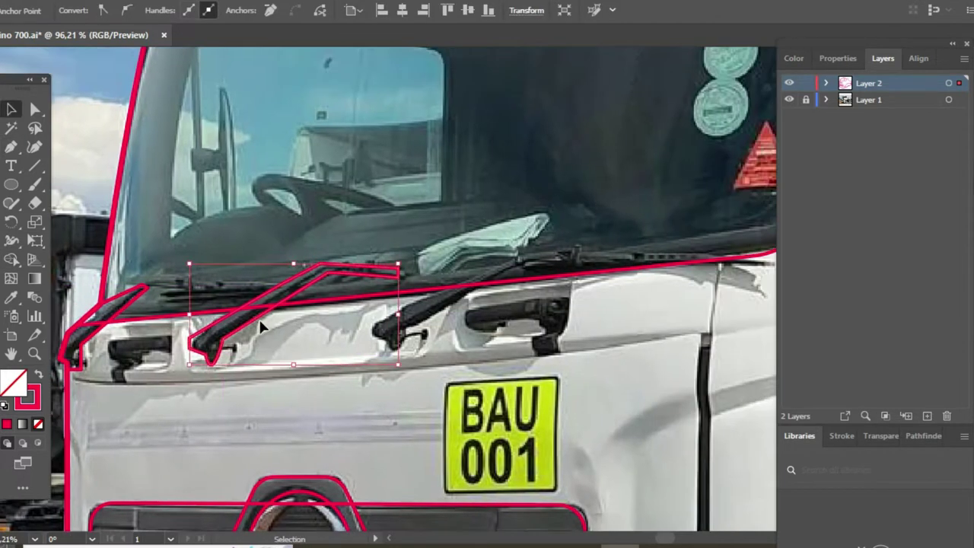
click(394, 349)
click(506, 254)
click(664, 255)
key(a)
drag(584, 279, 682, 258)
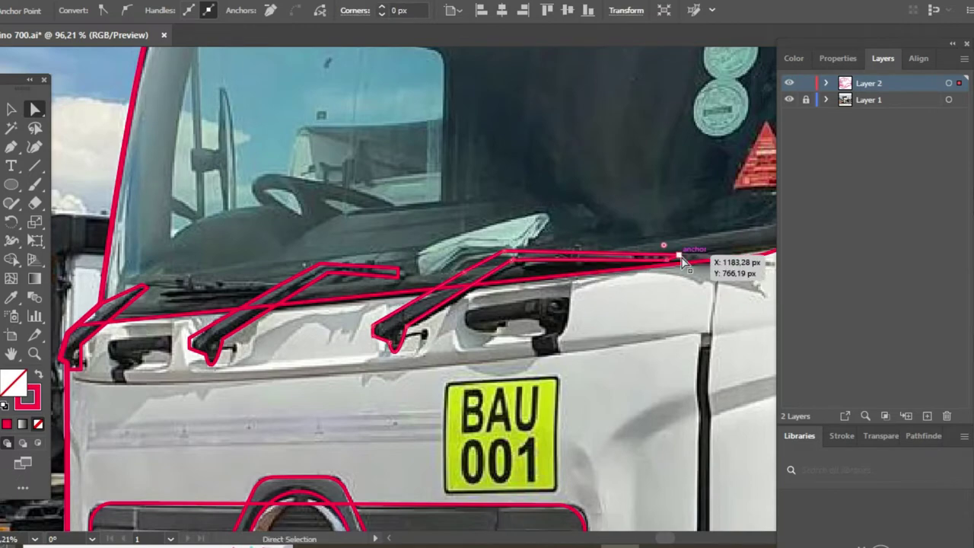
key(v)
Draw a straight line from the grille's lower-right corner to under the tail light.
key(ctrl+0)
scroll(511, 369, up, 5)
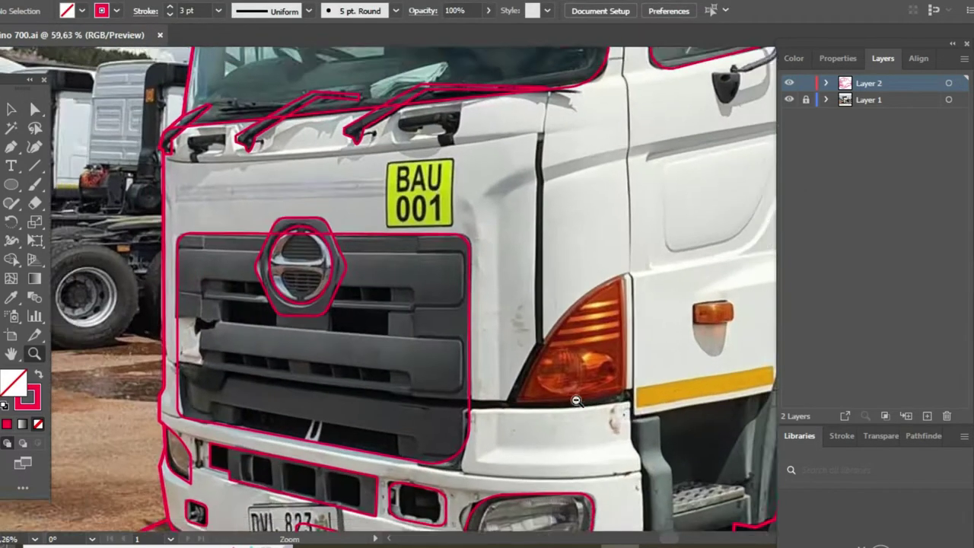
key(p)
click(426, 375)
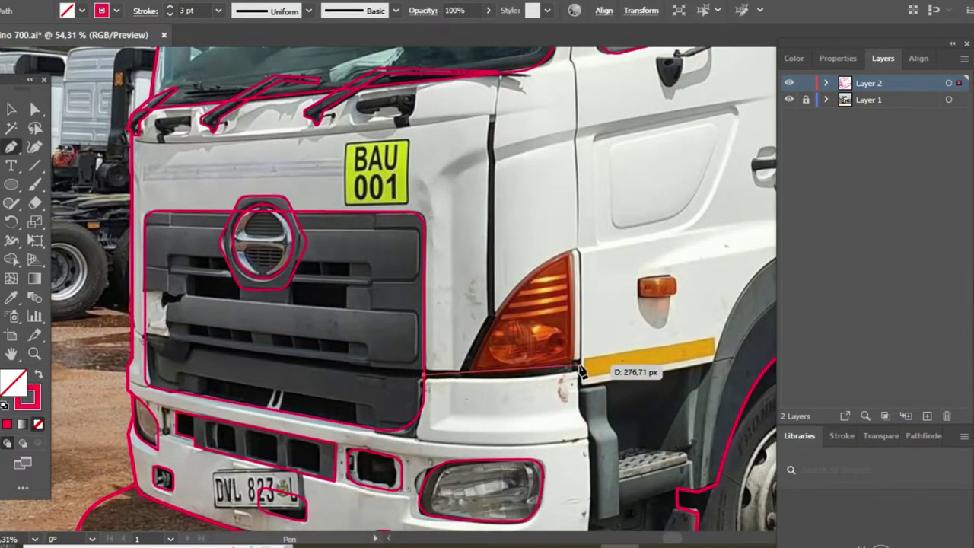
click(580, 371)
key(Escape)
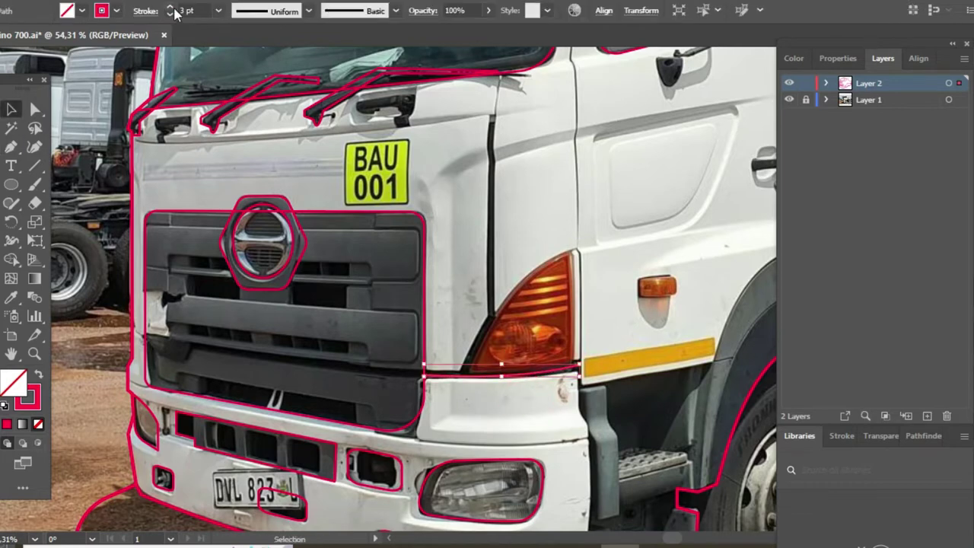
Sample the pink 3 pt stroke style from an existing outline.
click(174, 12)
key(ctrl+shift+a)
scroll(517, 384, up, 1)
click(404, 255)
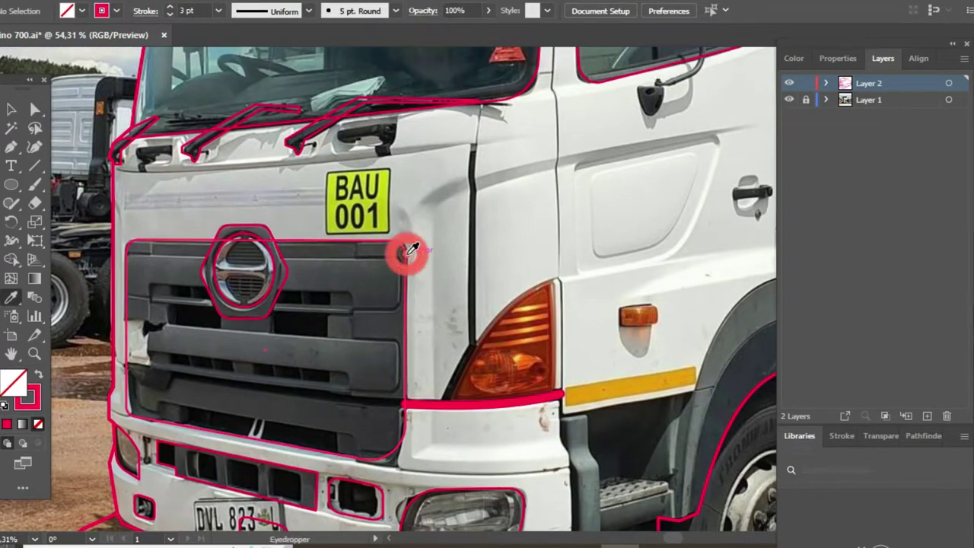
key(p)
Trace the door seam and taillight as a closed pink outline, nudging its top anchor.
click(483, 103)
drag(473, 183, 476, 199)
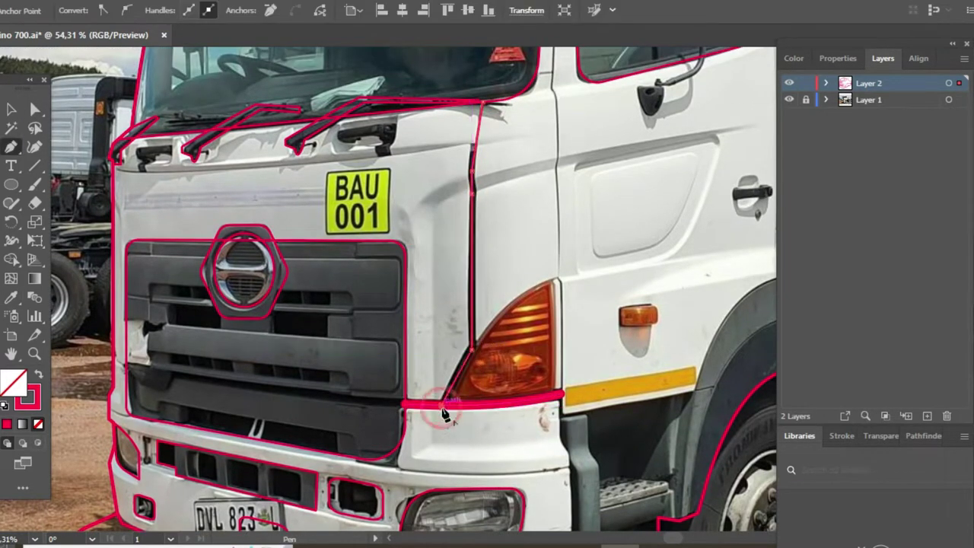
click(466, 367)
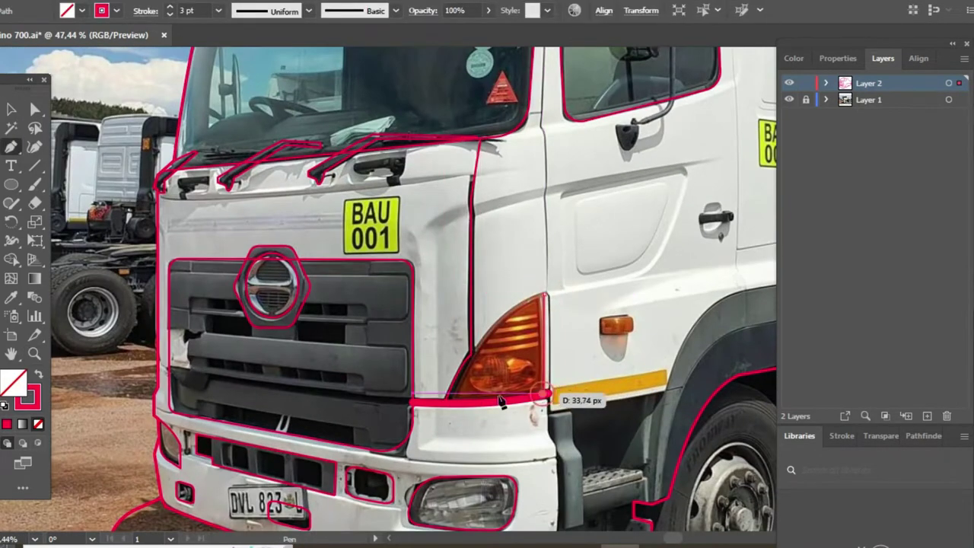
drag(502, 401, 451, 414)
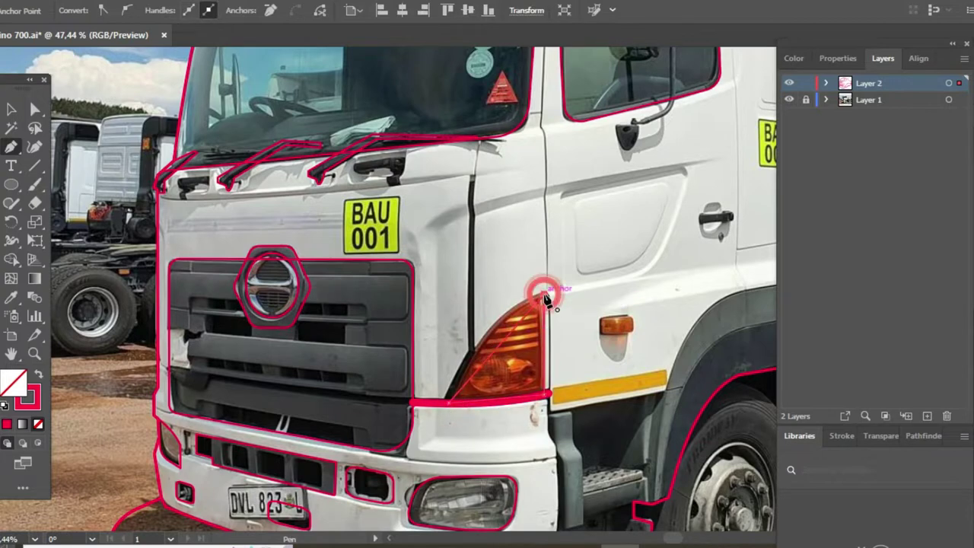
click(491, 342)
key(a)
scroll(494, 305, up, 2)
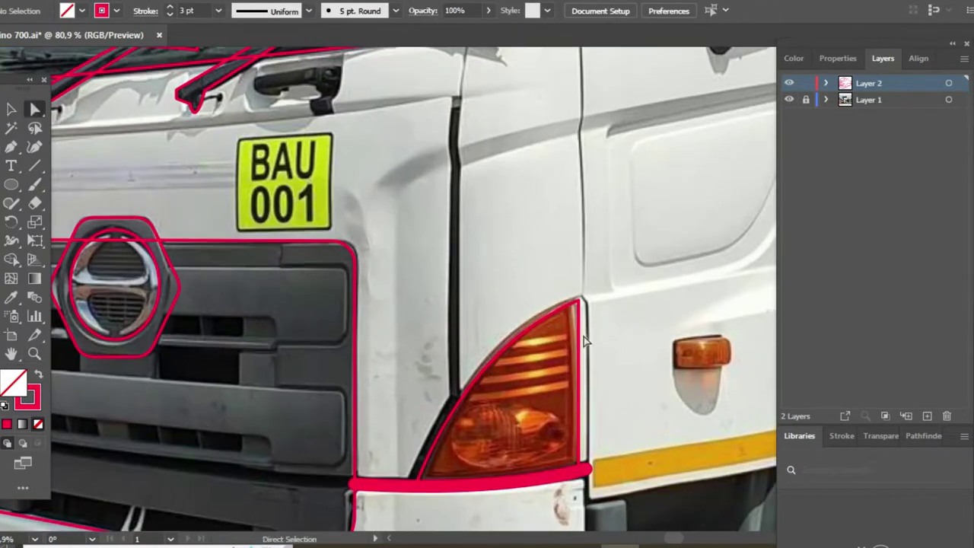
drag(577, 304, 572, 305)
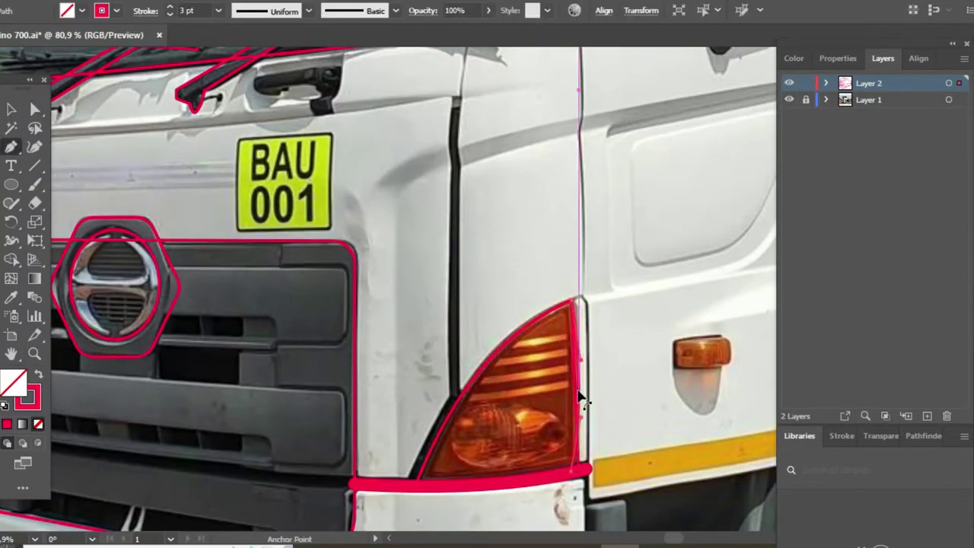
key(v)
click(580, 338)
Draw a crease line across the cab front just below the wipers.
key(p)
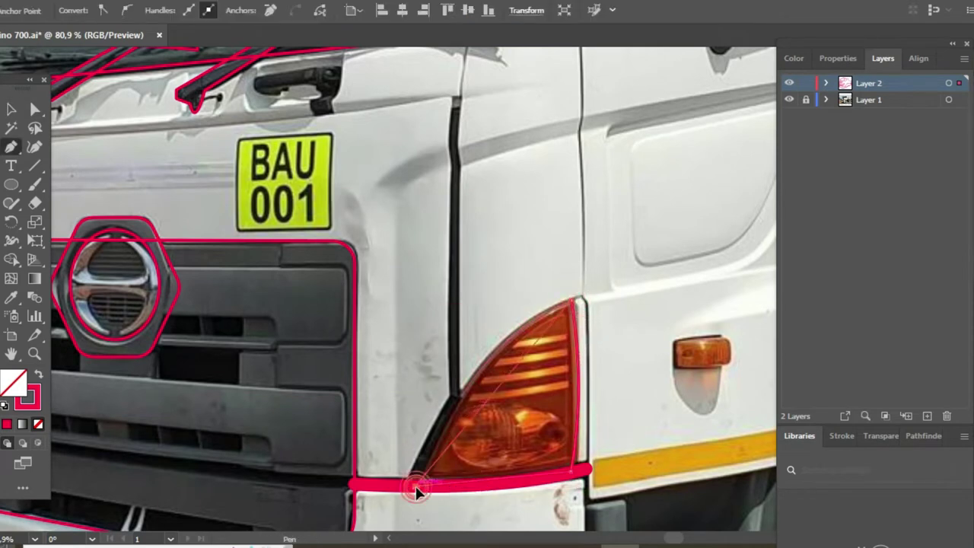
key(a)
key(ctrl+0)
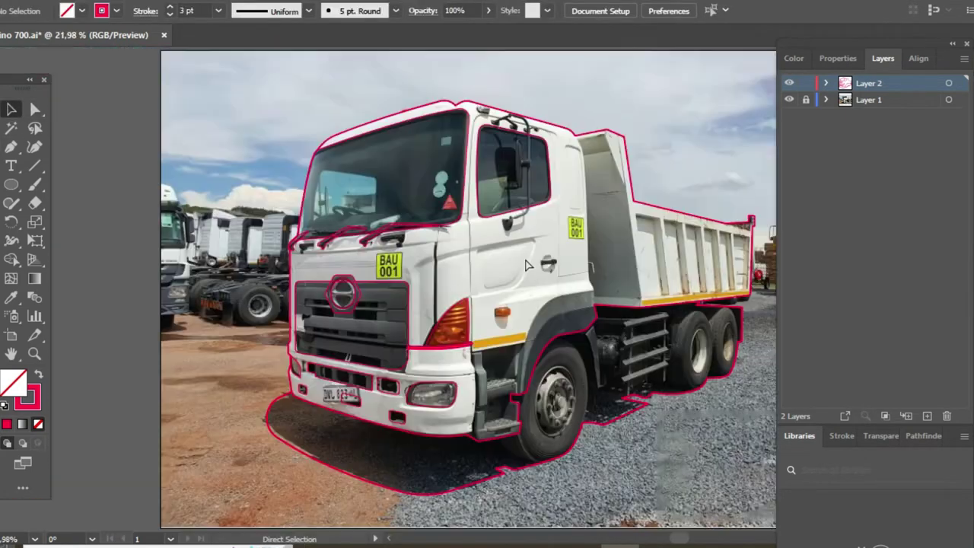
scroll(434, 273, up, 3)
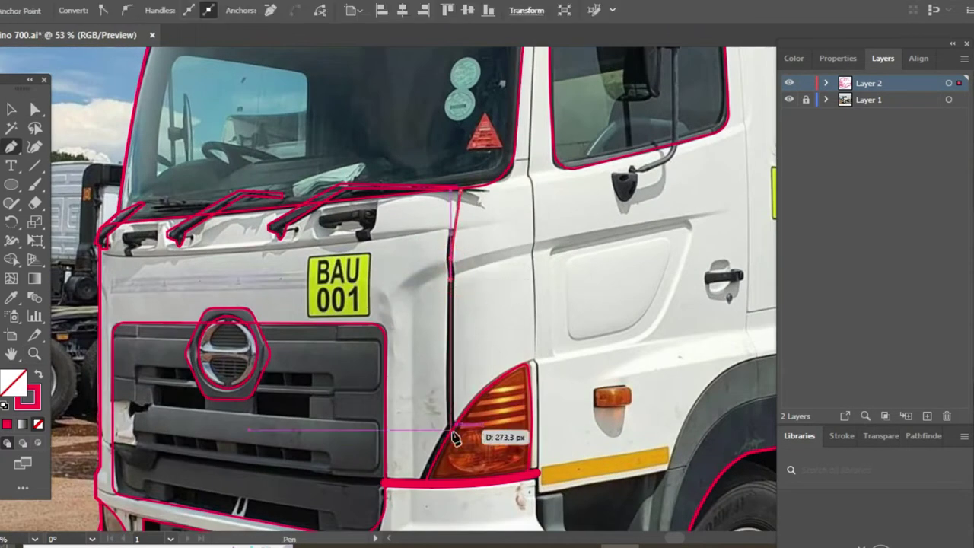
mouse_move(482, 211)
mouse_down()
mouse_move(505, 409)
mouse_move(674, 54)
mouse_up()
drag(660, 414, 626, 331)
key(p)
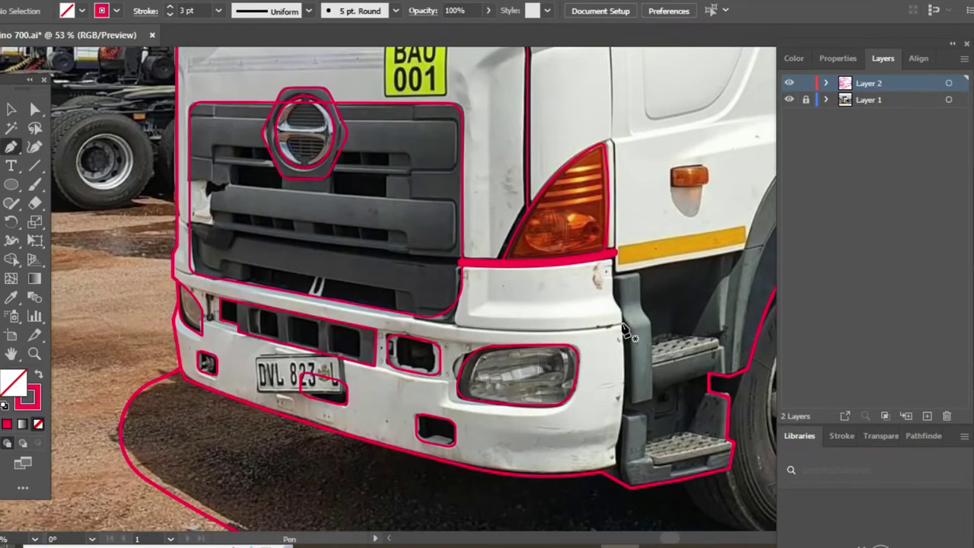
drag(426, 327, 624, 433)
scroll(415, 409, up, 2)
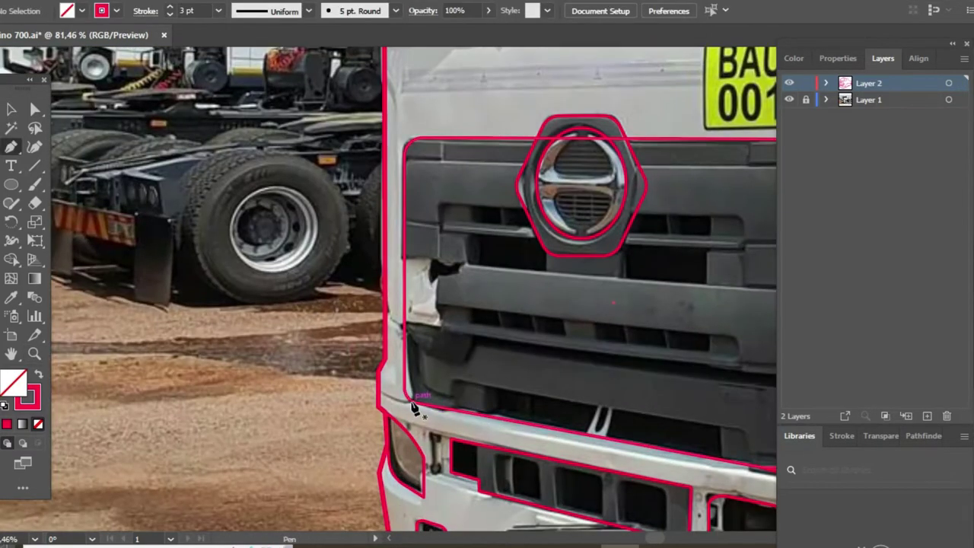
scroll(415, 409, down, 2)
click(185, 335)
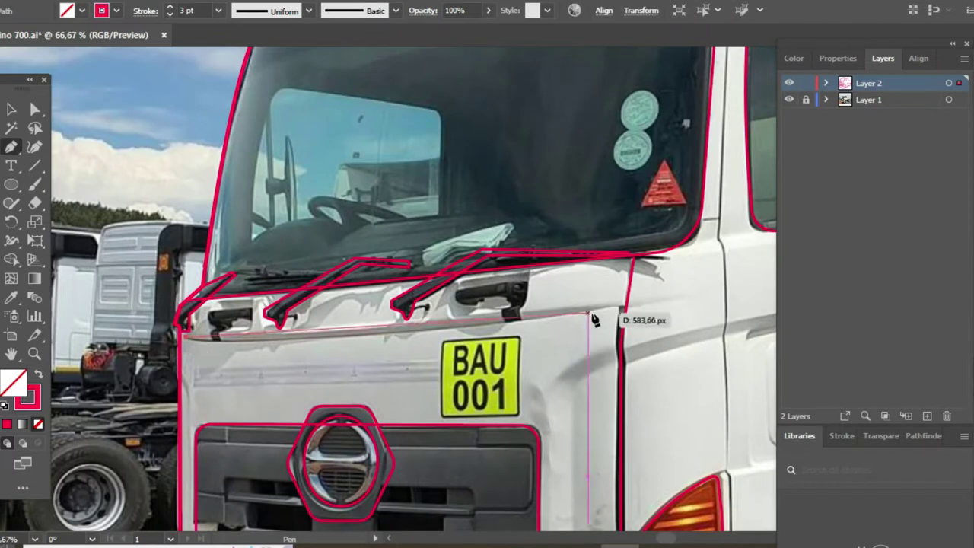
click(592, 316)
key(v)
Thicken the crease line's middle with the Width tool and expand its appearance.
scroll(361, 323, up, 2)
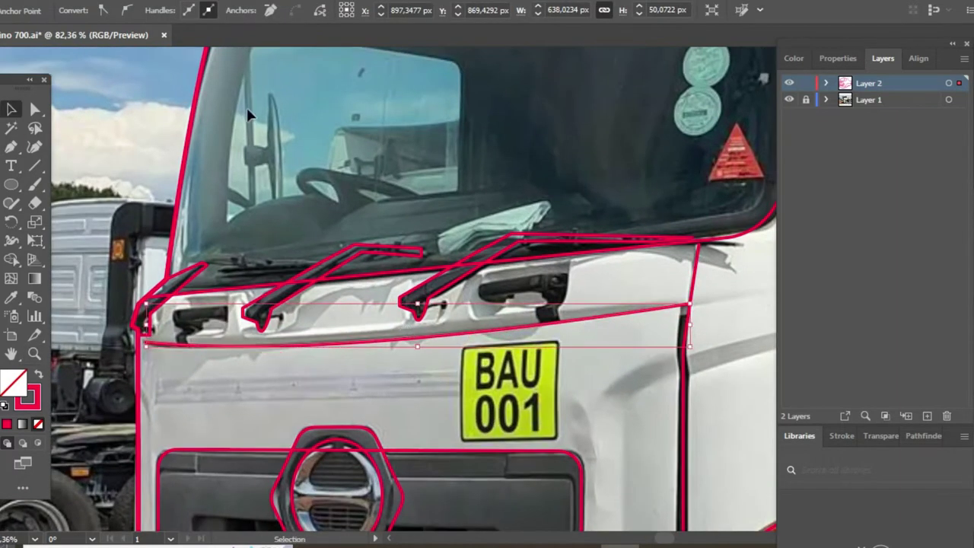
key(shift+w)
drag(346, 341, 342, 365)
key(v)
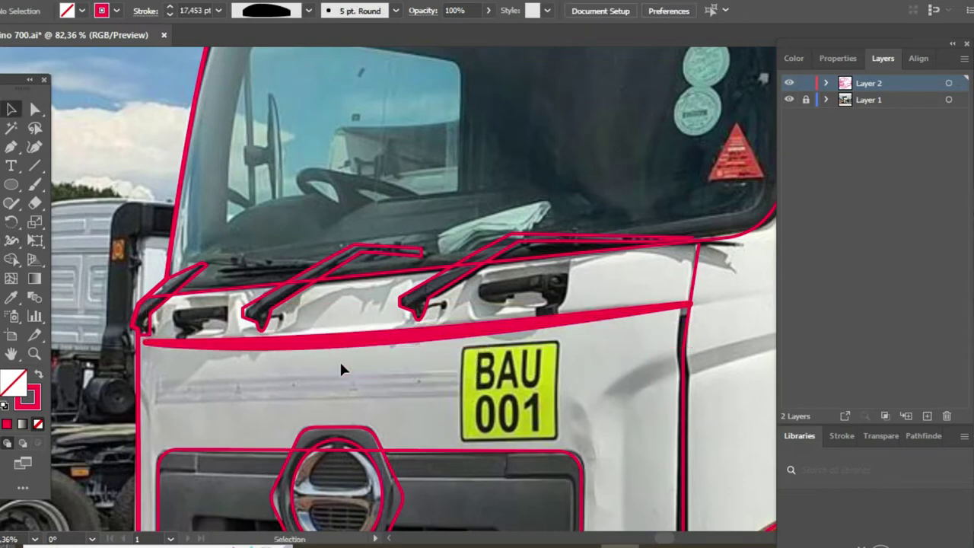
click(315, 344)
key(alt+o)
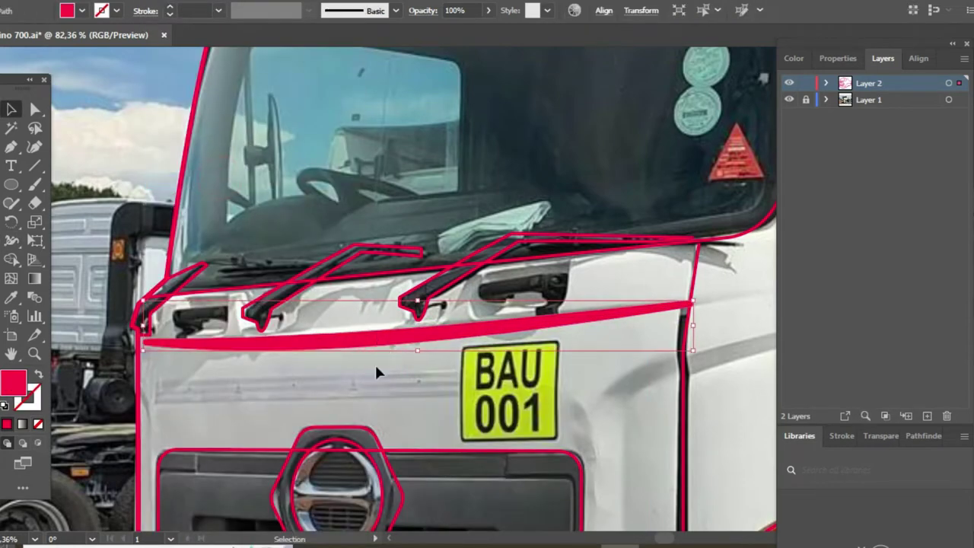
key(ctrl+shift+a)
Draw a closed outline around the front wheel and step area behind the bumper.
key(p)
mouse_move(696, 271)
mouse_down()
mouse_move(385, 237)
mouse_move(491, 471)
mouse_move(449, 328)
mouse_up()
alt+scroll(491, 471, down, 5)
alt+scroll(449, 487, up, 3)
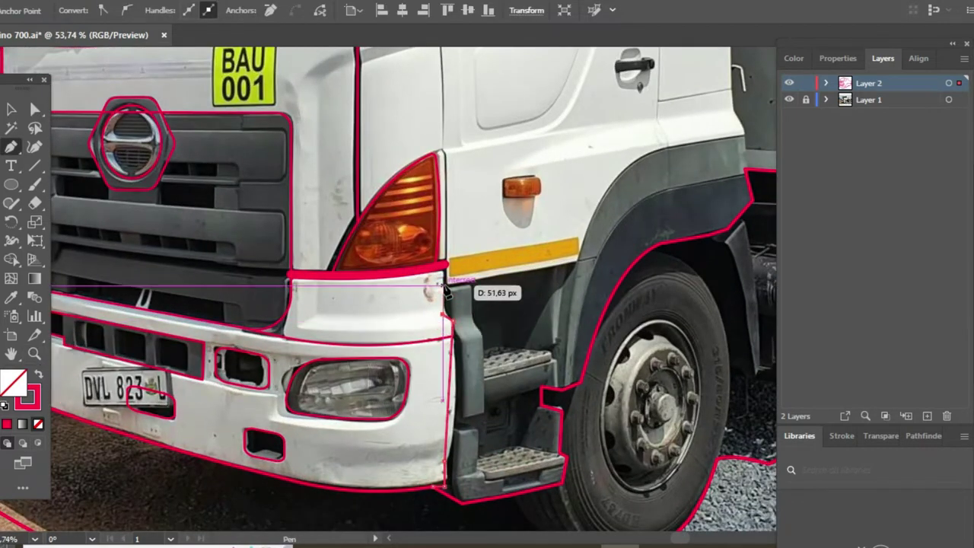
drag(658, 168, 381, 308)
click(414, 391)
scroll(388, 361, down, 5)
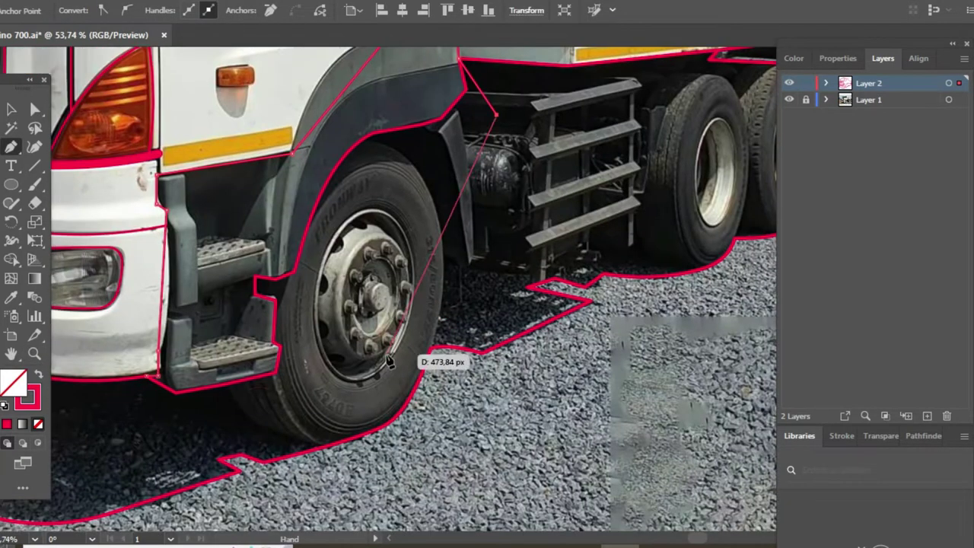
drag(388, 362, 152, 391)
scroll(554, 311, up, 5)
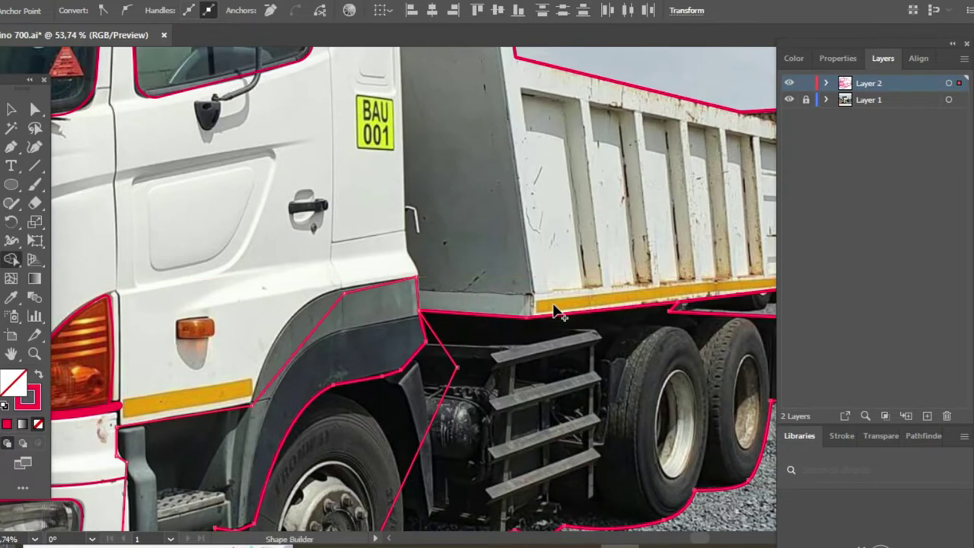
click(558, 312)
key(ctrl+0)
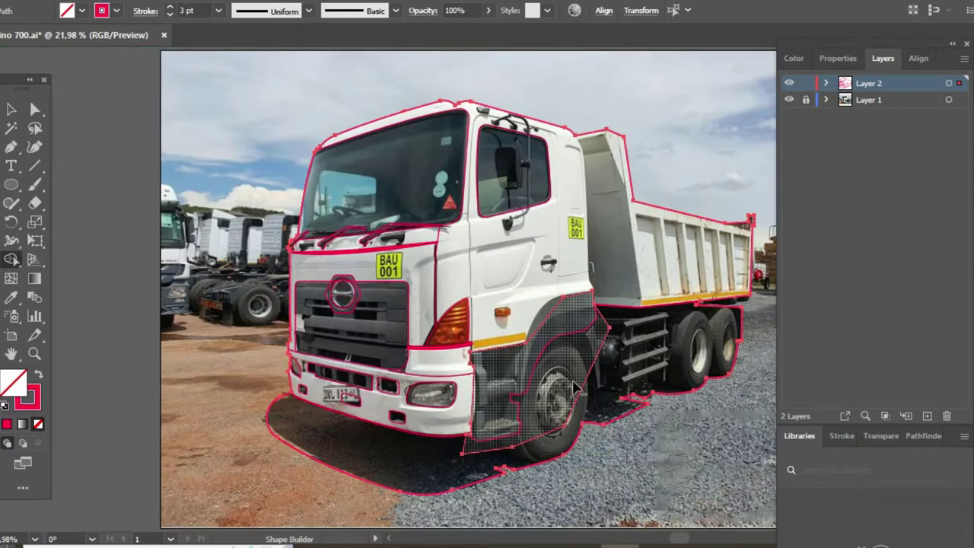
Select the truck's outer outline, undo an accidental move, and zoom in on the front.
key(v)
click(596, 394)
click(580, 338)
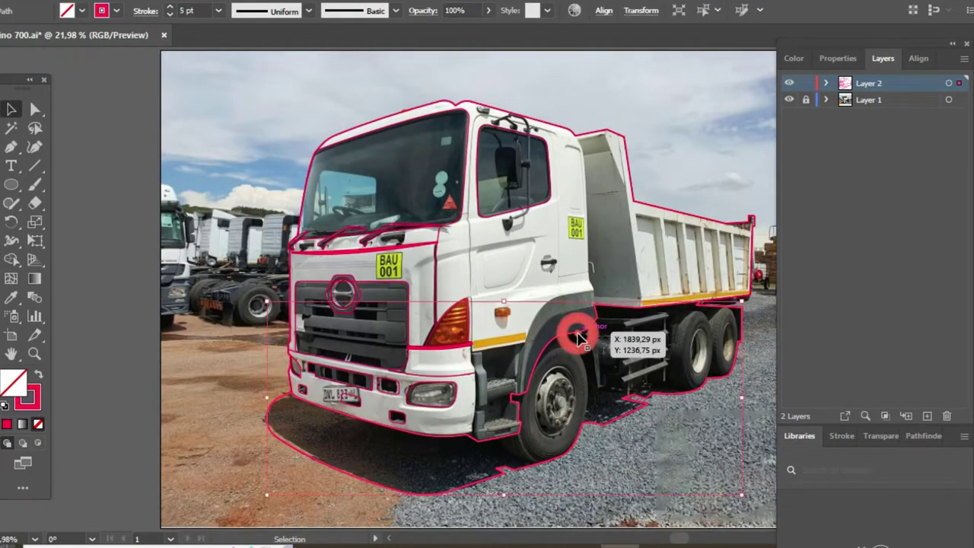
drag(582, 481, 663, 170)
key(ctrl+z)
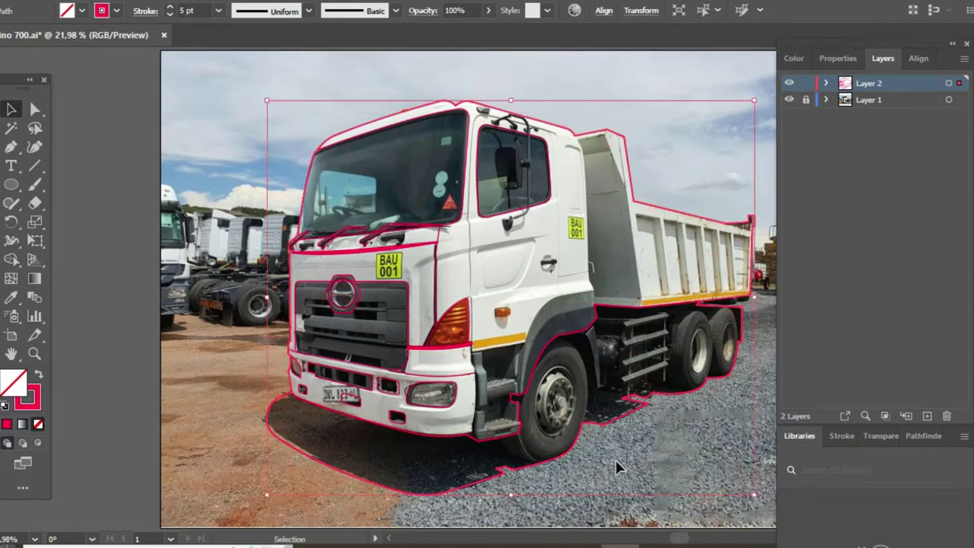
key(z)
click(553, 391)
Trace the bumper's right end and fender side diagonally down to the bottom.
key(p)
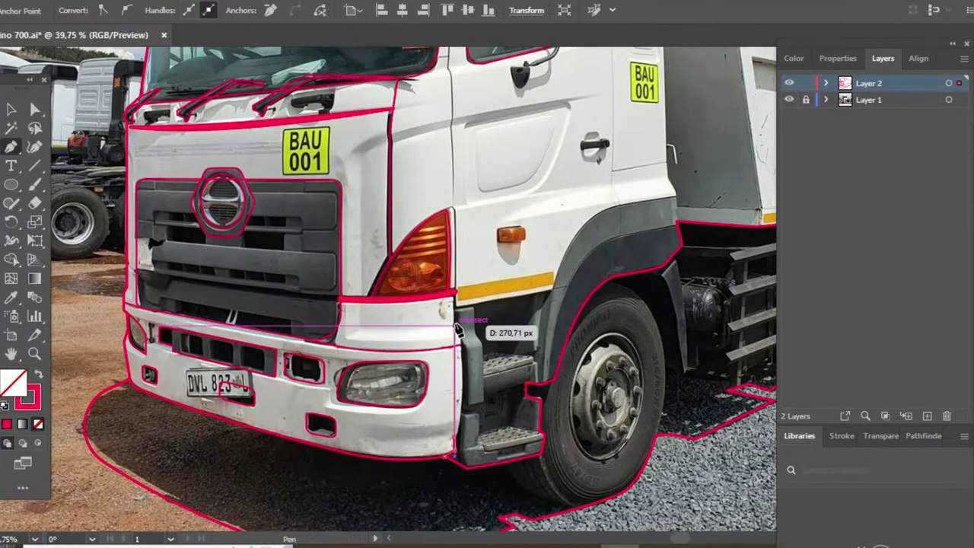
drag(450, 459, 558, 296)
click(676, 200)
click(707, 255)
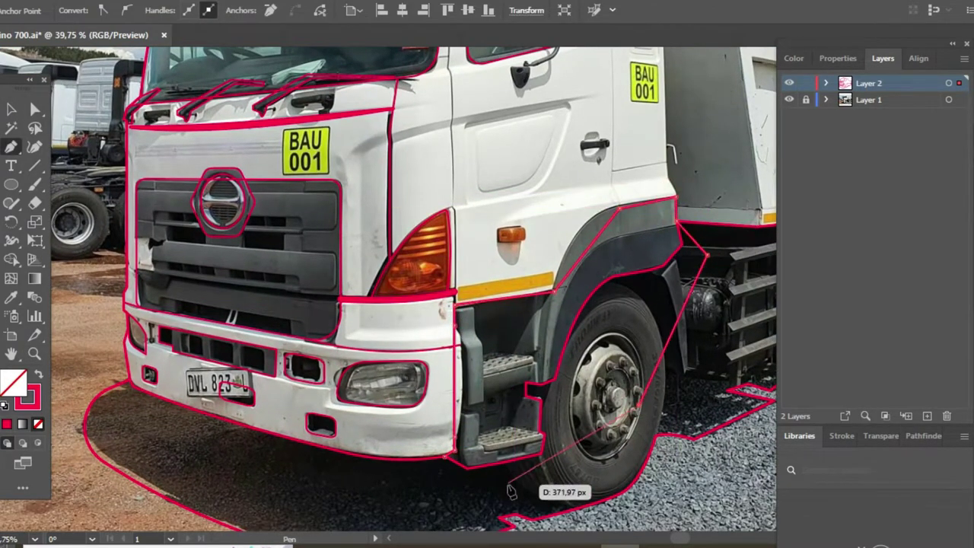
click(508, 484)
key(v)
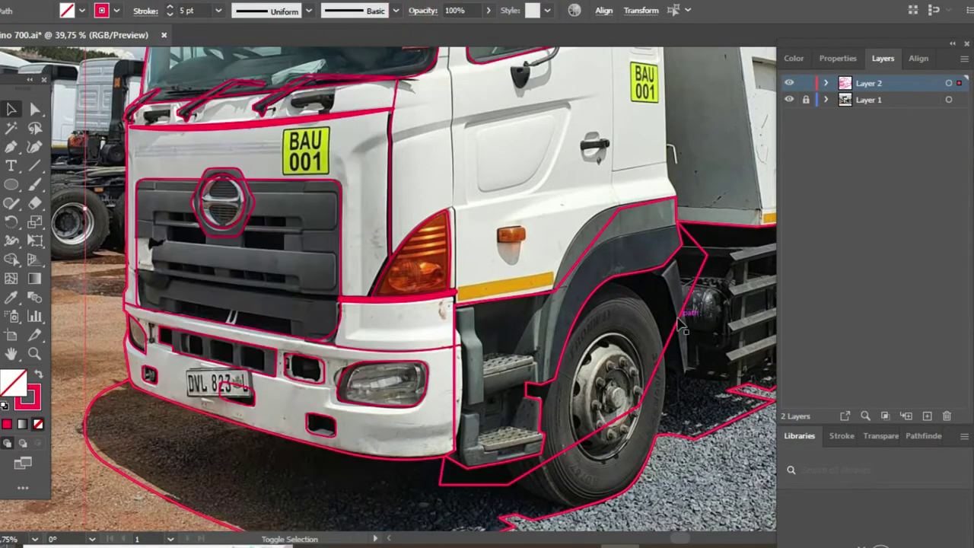
click(666, 495)
Try combining the overlapping outlines with Pathfinder and dismiss the no-results alert.
key(ctrl+0)
click(913, 435)
click(794, 519)
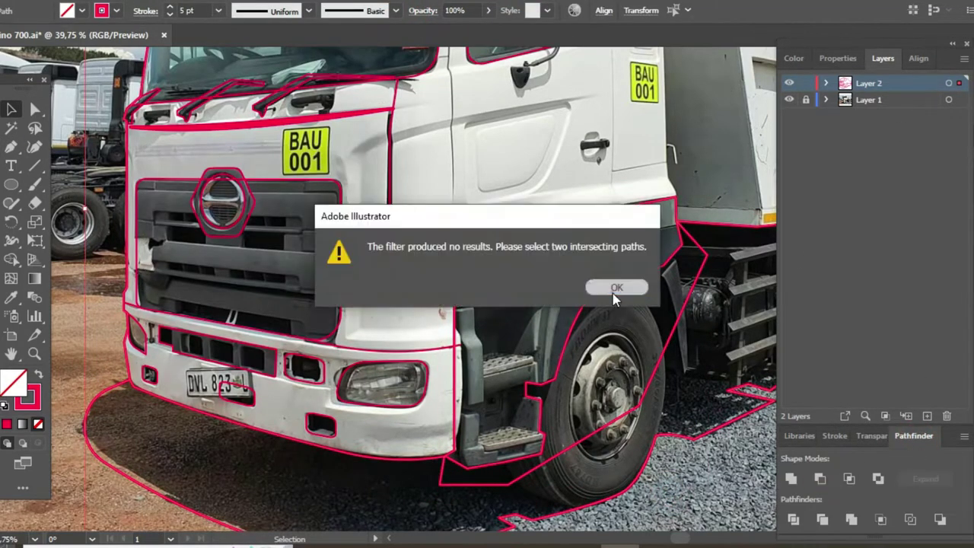
click(613, 294)
click(306, 459)
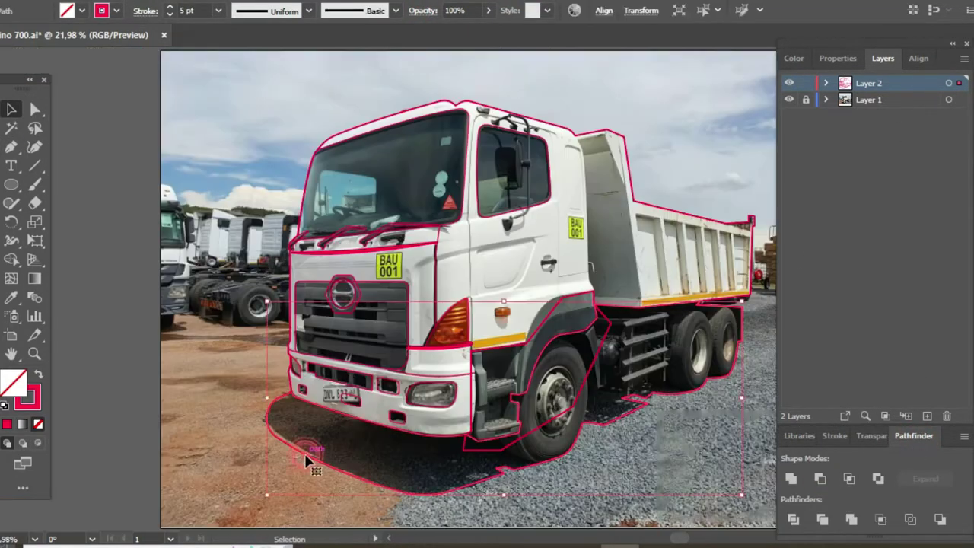
Zoom in on the cab side and select the outline group near the bumper.
click(631, 468)
scroll(528, 308, up, 3)
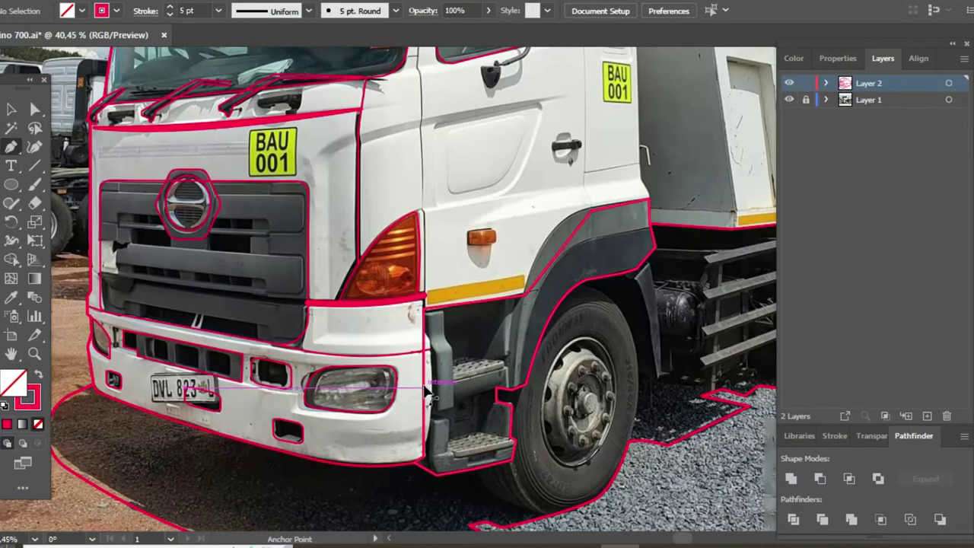
mouse_move(678, 338)
mouse_down()
mouse_move(434, 342)
mouse_move(552, 236)
mouse_up()
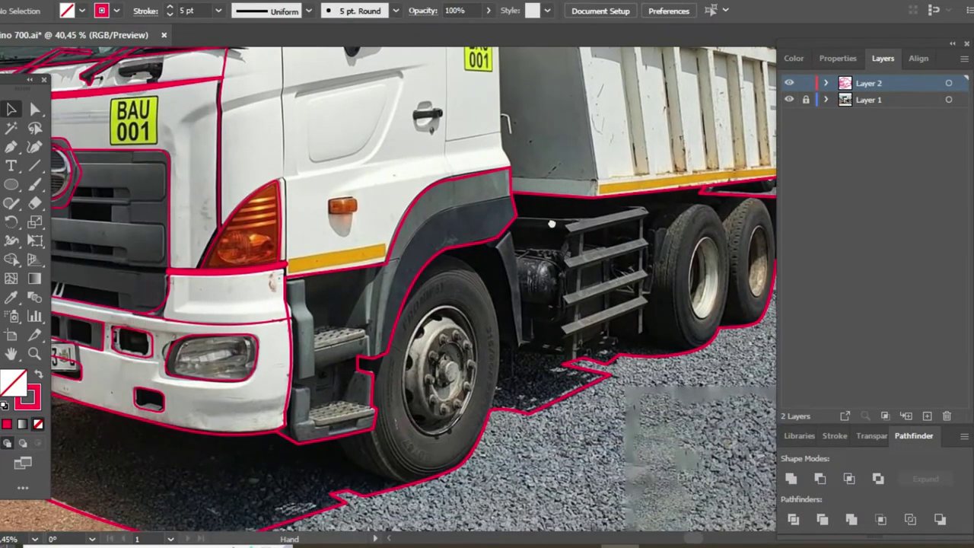
key(ctrl+0)
key(z)
click(529, 305)
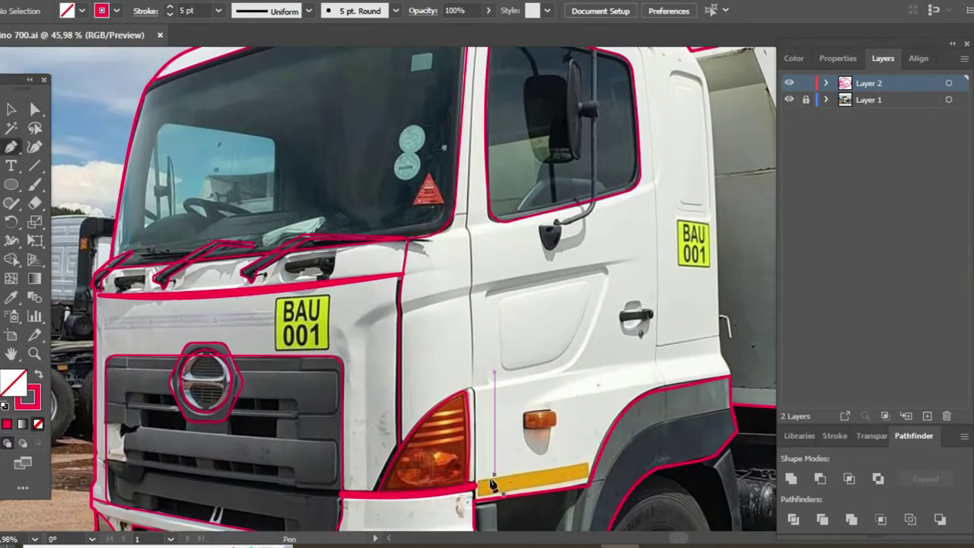
key(v)
click(506, 351)
key(p)
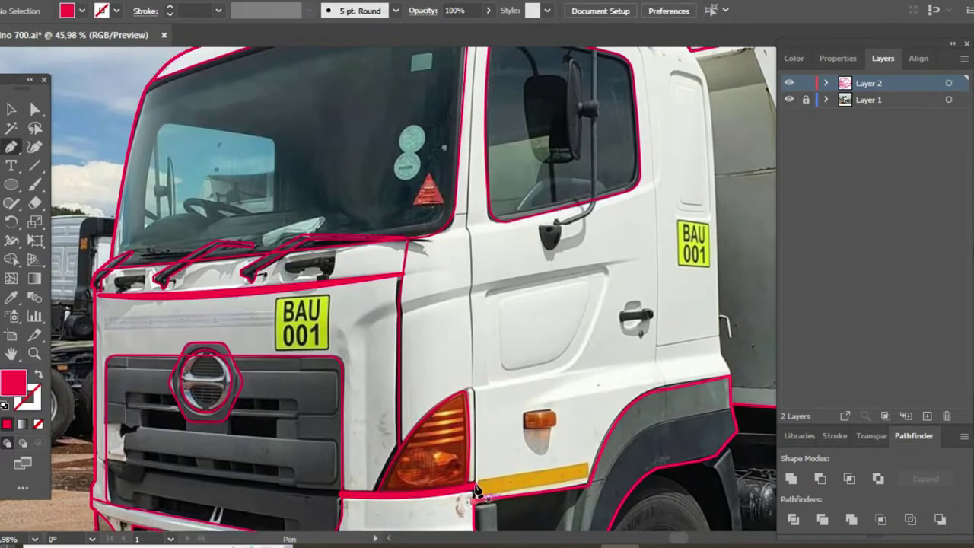
mouse_move(484, 118)
mouse_down()
mouse_move(439, 368)
mouse_move(323, 302)
mouse_up()
Trace the cab door's rear seam as a pink stroke and reshape its top corner.
click(481, 226)
key(i)
key(shift+x)
key(p)
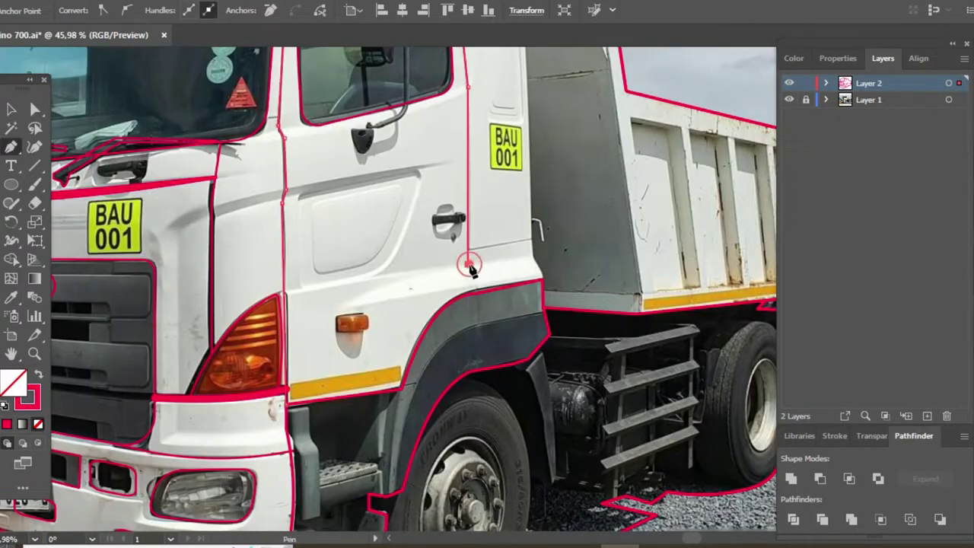
drag(520, 438, 481, 384)
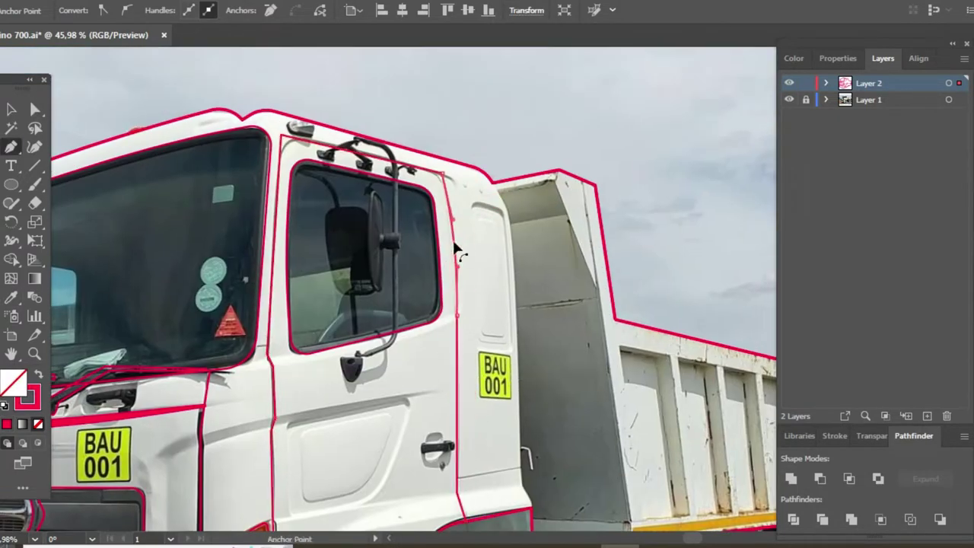
key(v)
drag(443, 174, 466, 136)
Draw a line up to the cab top and round the roof's rear corner.
scroll(472, 274, down, 5)
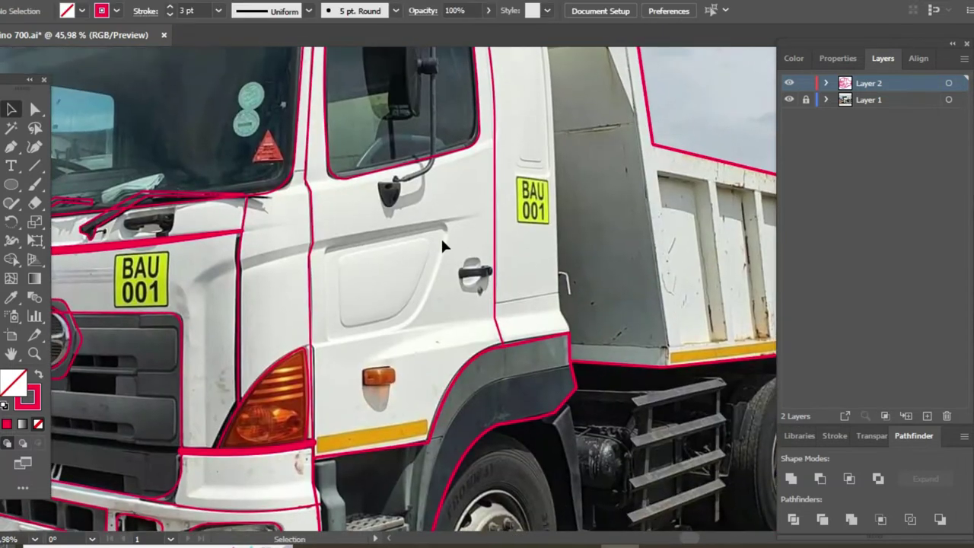
key(p)
click(338, 255)
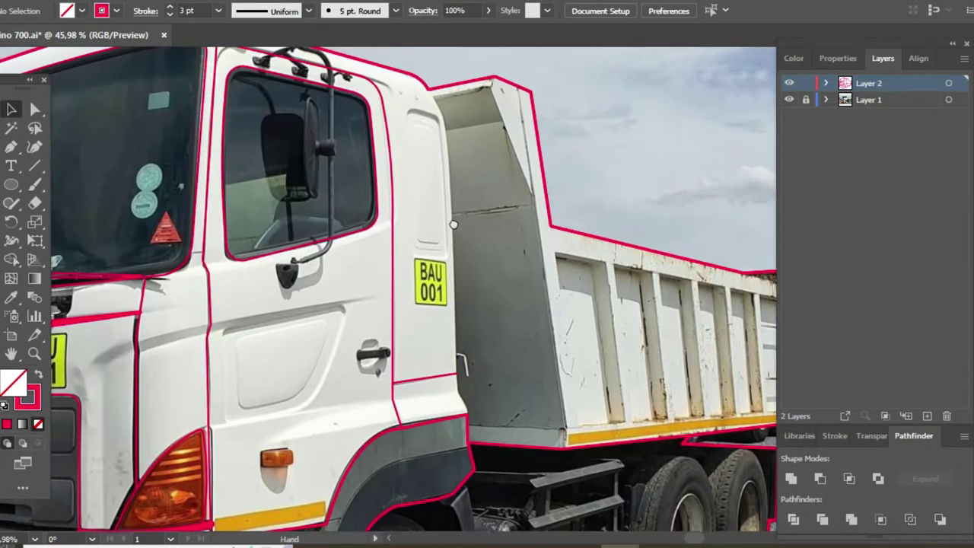
scroll(567, 268, up, 3)
scroll(567, 268, right, 3)
click(429, 87)
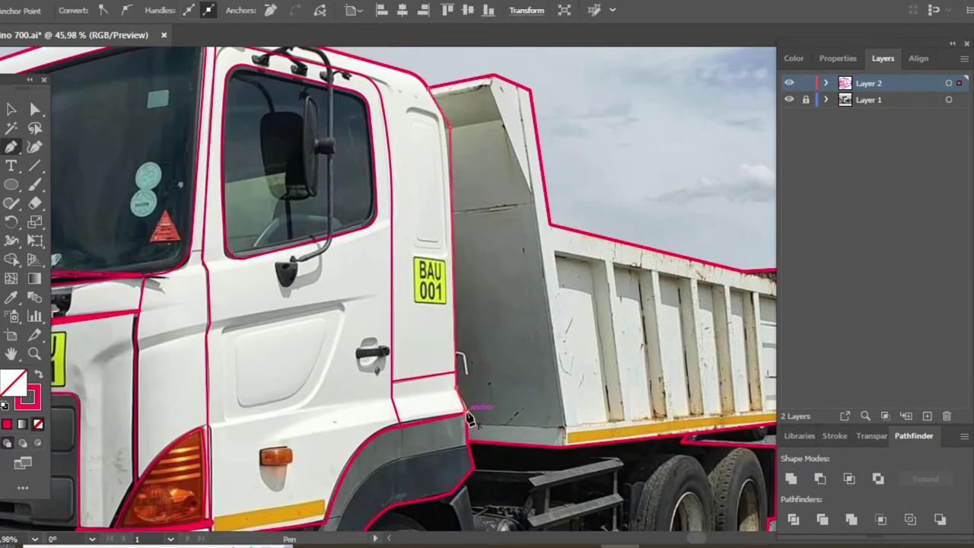
key(a)
drag(426, 98, 282, 175)
key(p)
Trace a line down the dump box's inner edge and along its lower edge.
scroll(308, 228, right, 5)
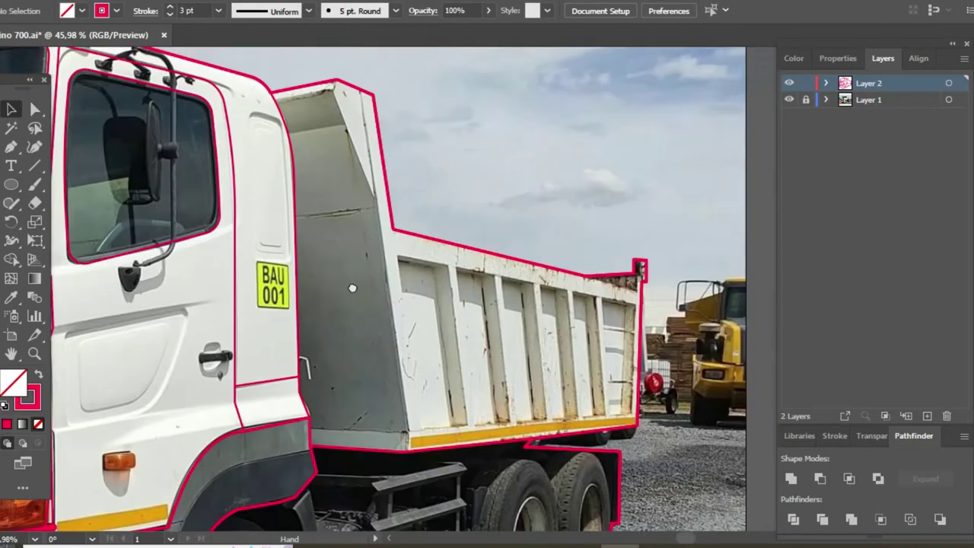
scroll(308, 228, right, 1)
click(308, 93)
click(347, 196)
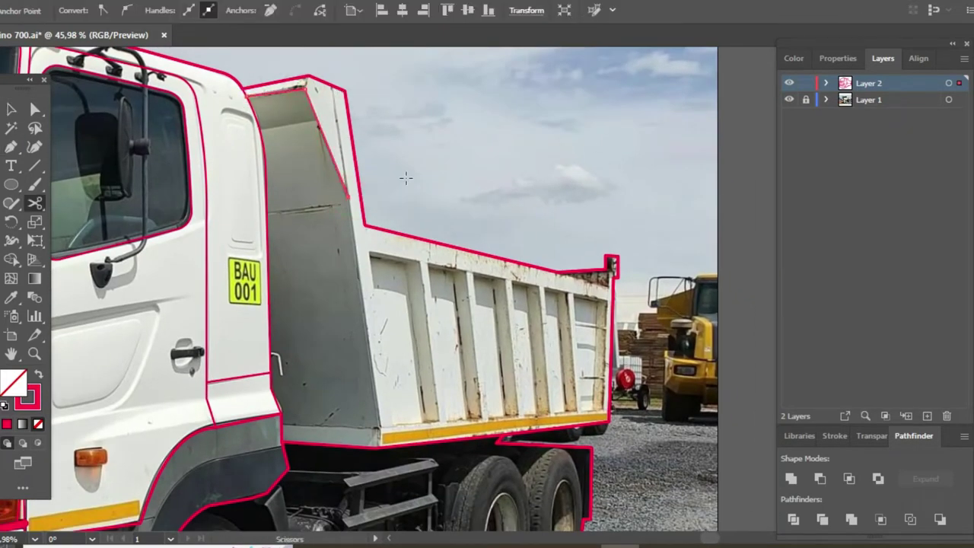
click(380, 444)
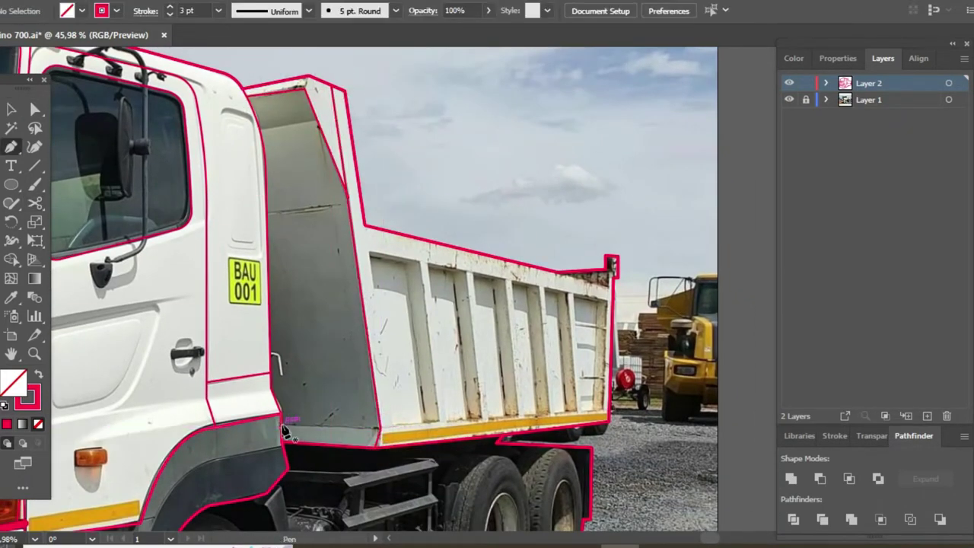
click(609, 419)
ctrl+click(438, 310)
Add a short line at the dump box's top corner, fit the view and save.
key(p)
scroll(434, 305, up, 1)
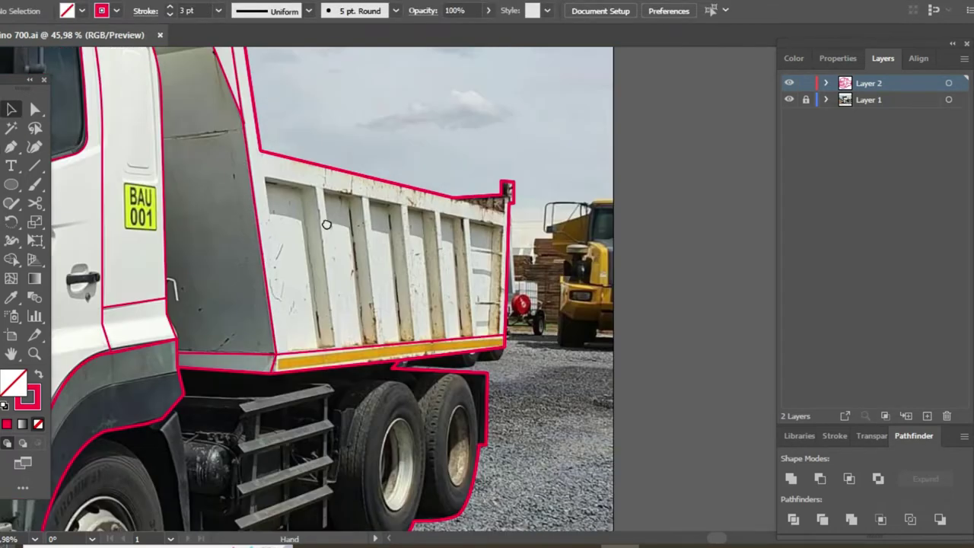
scroll(448, 200, up, 1)
click(448, 200)
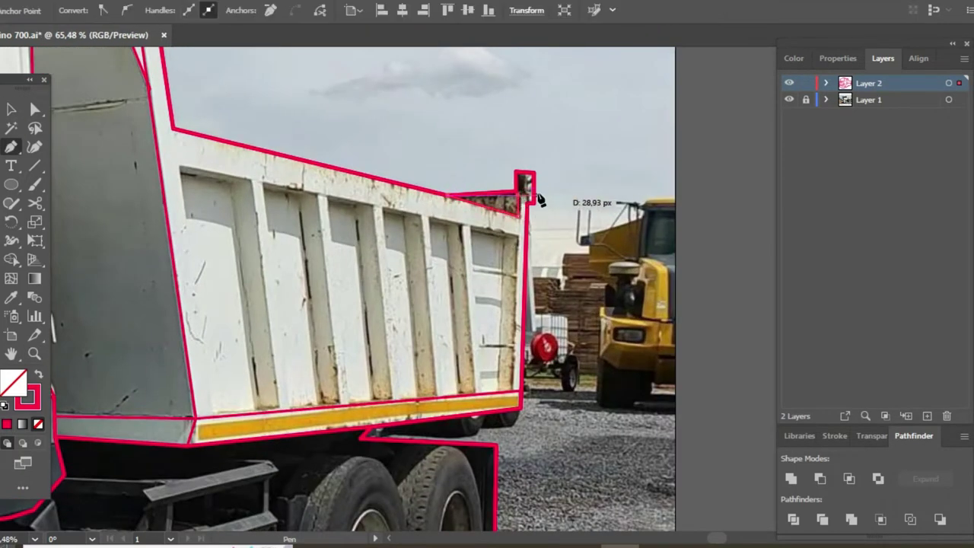
click(537, 196)
key(v)
key(ctrl+0)
key(ctrl+s)
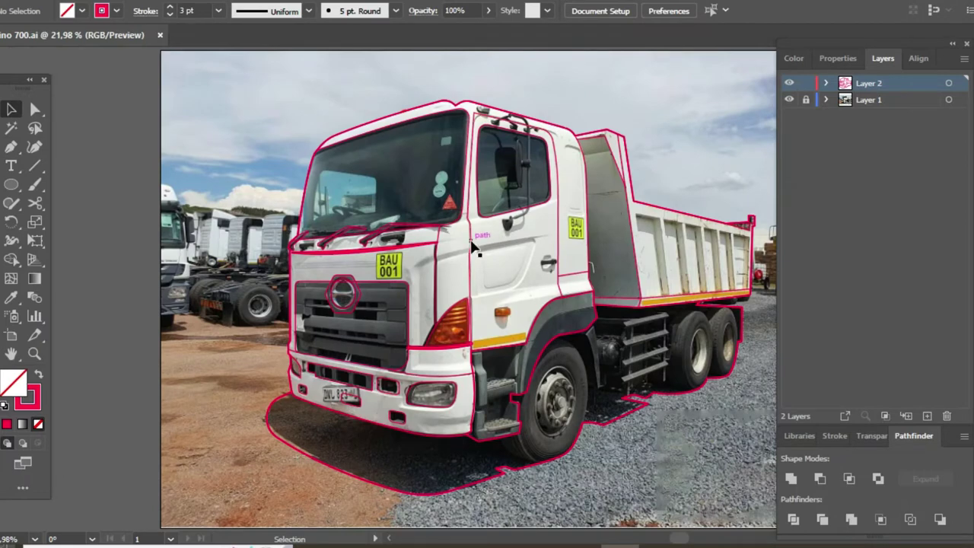
Fill the windshield with solid black.
click(380, 239)
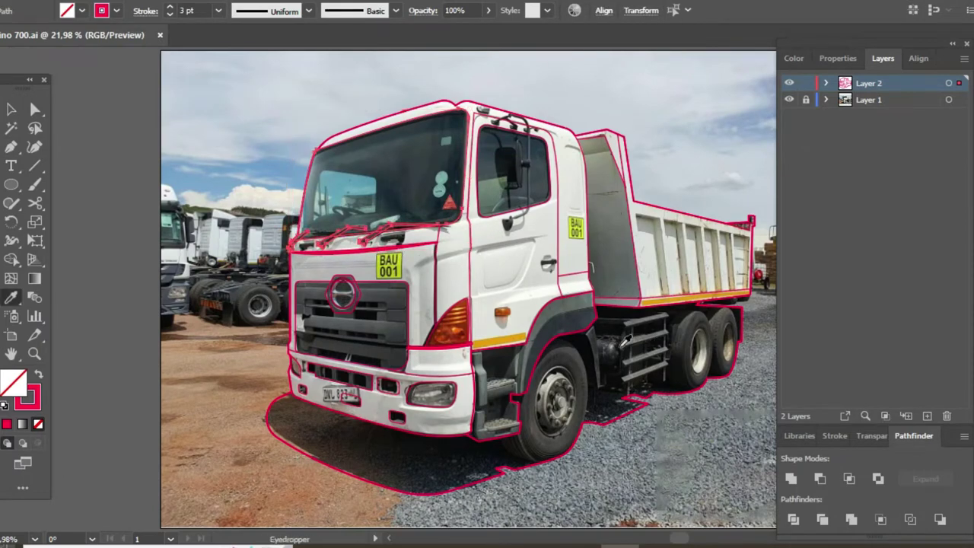
click(622, 344)
double_click(13, 383)
key(Return)
key(v)
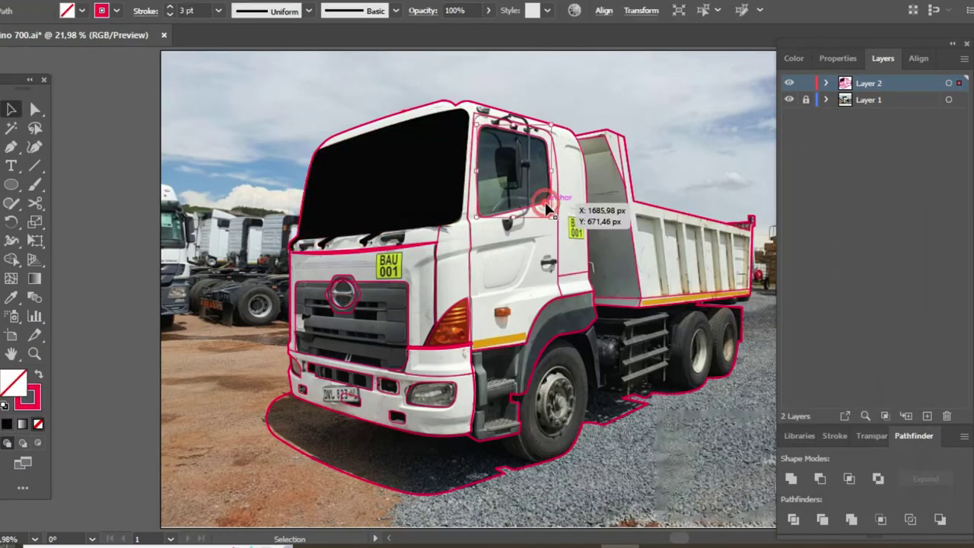
Copy the black fill onto the side window, grille and bumper openings with the Eyedropper.
key(i)
click(412, 170)
key(v)
click(315, 265)
key(i)
click(412, 171)
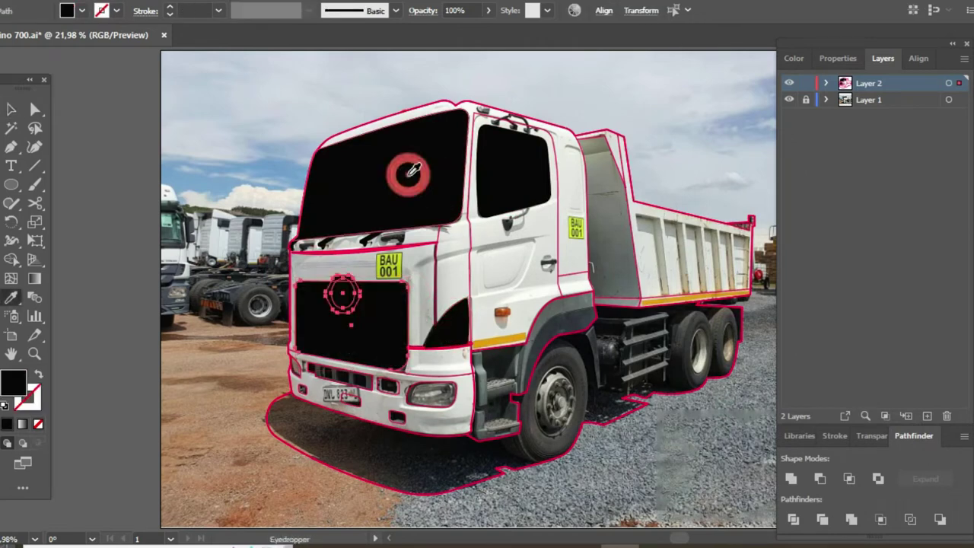
key(v)
click(375, 412)
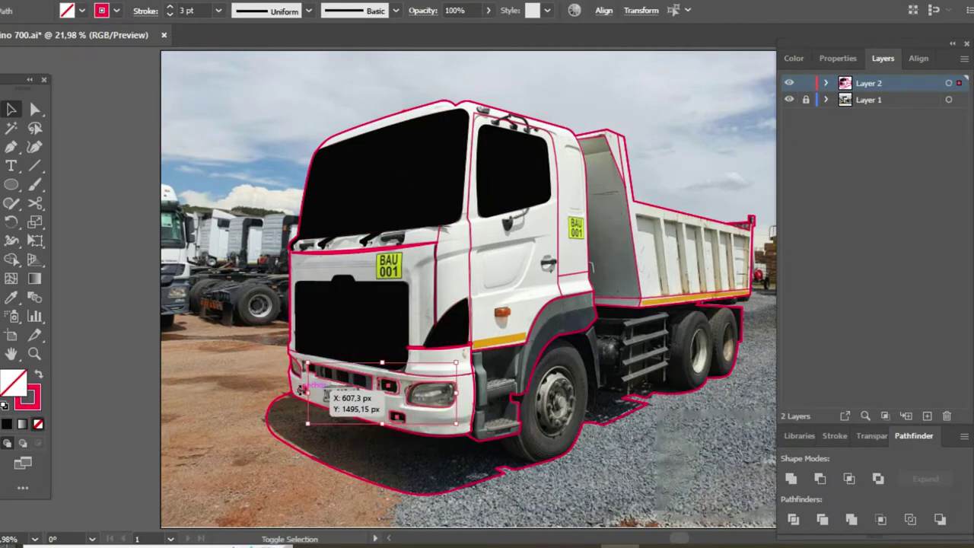
scroll(303, 389, up, 2)
click(365, 409)
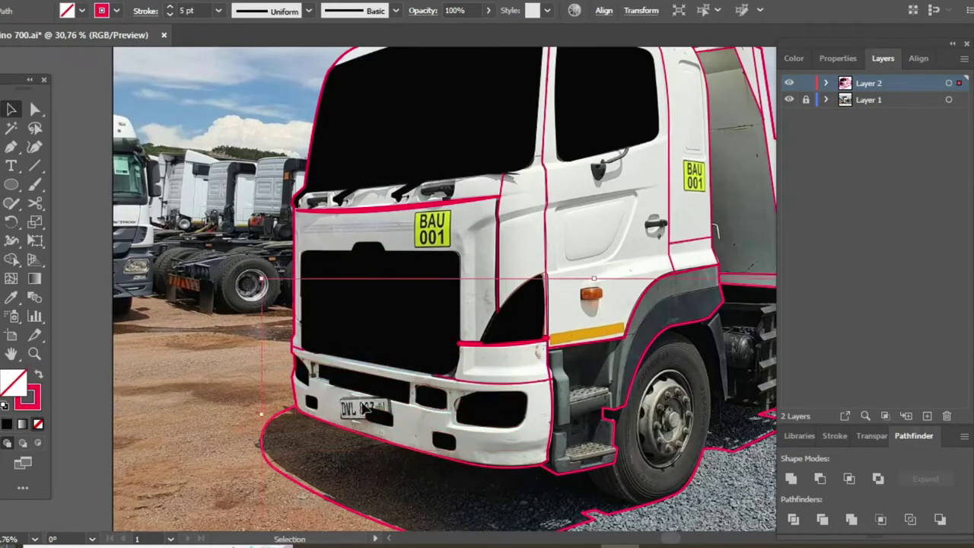
Check the tracing without the photo, then make the truck outline stroke black.
scroll(365, 409, down, 2)
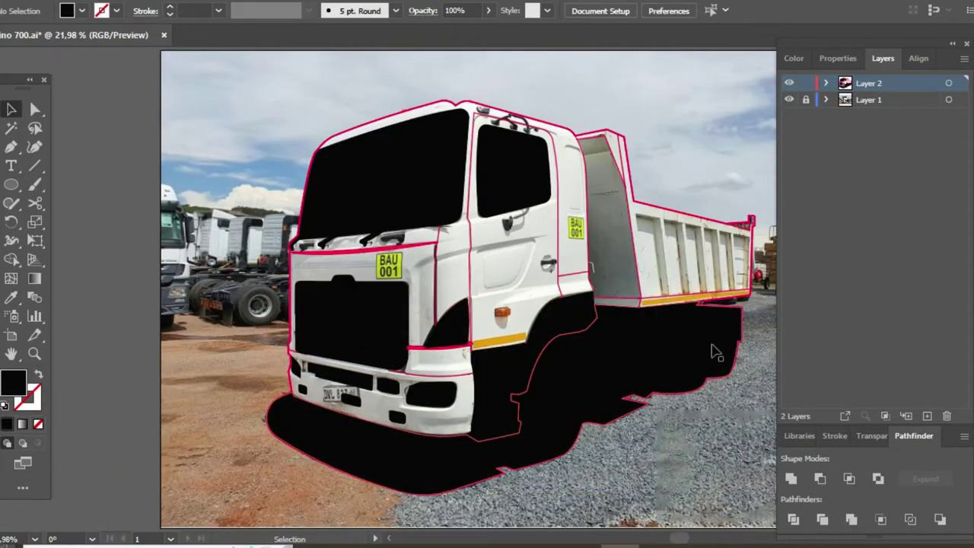
click(789, 100)
click(549, 244)
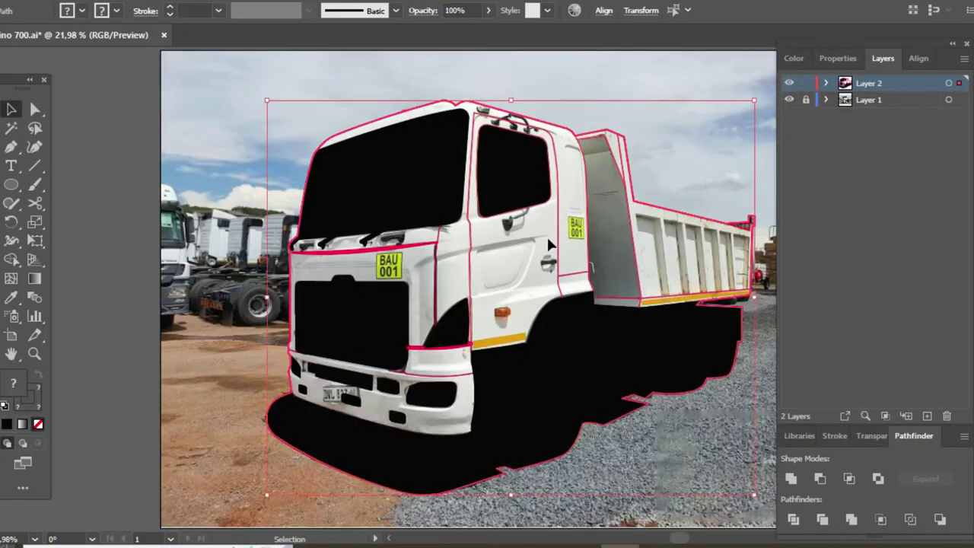
click(663, 169)
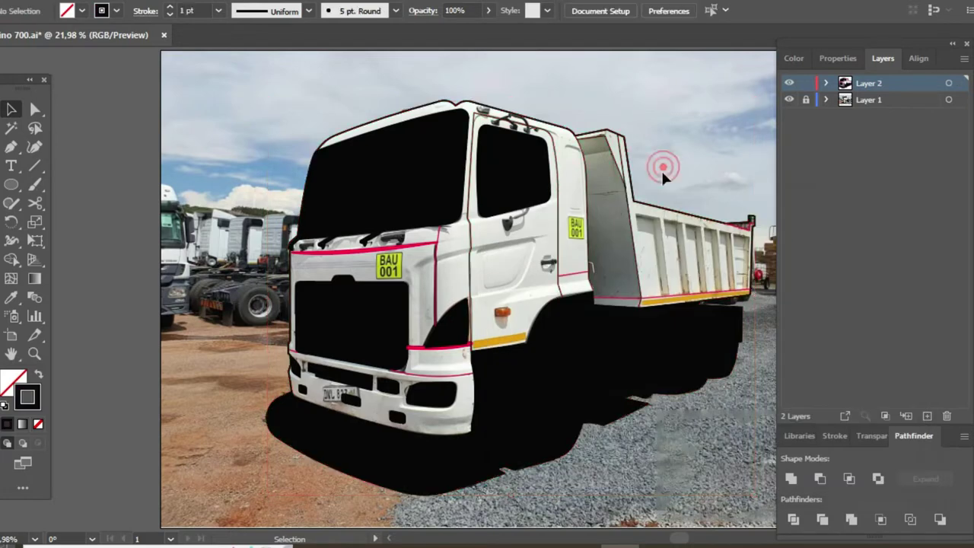
Swap the pink dump-bed and cab crease lines to a black stroke with no fill.
click(672, 291)
scroll(427, 251, up, 2)
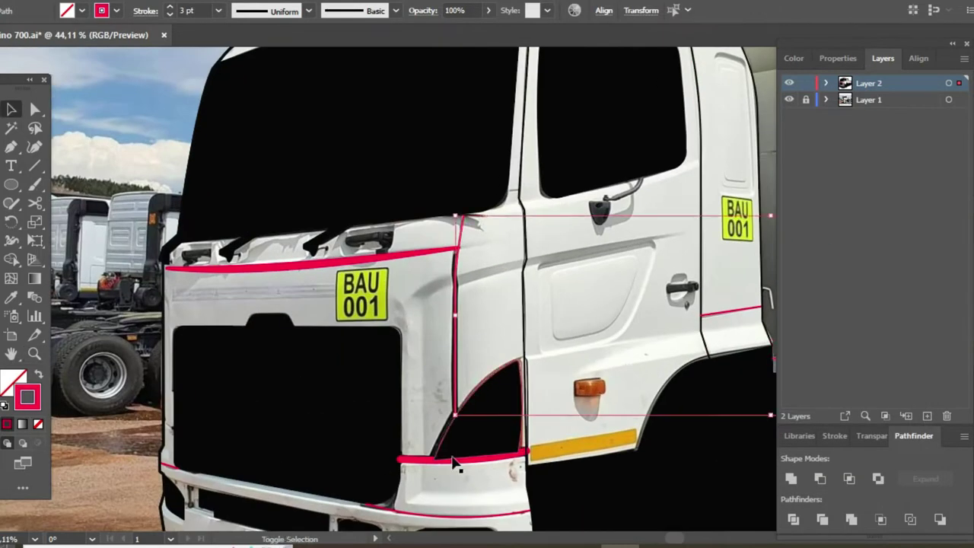
double_click(28, 396)
key(Escape)
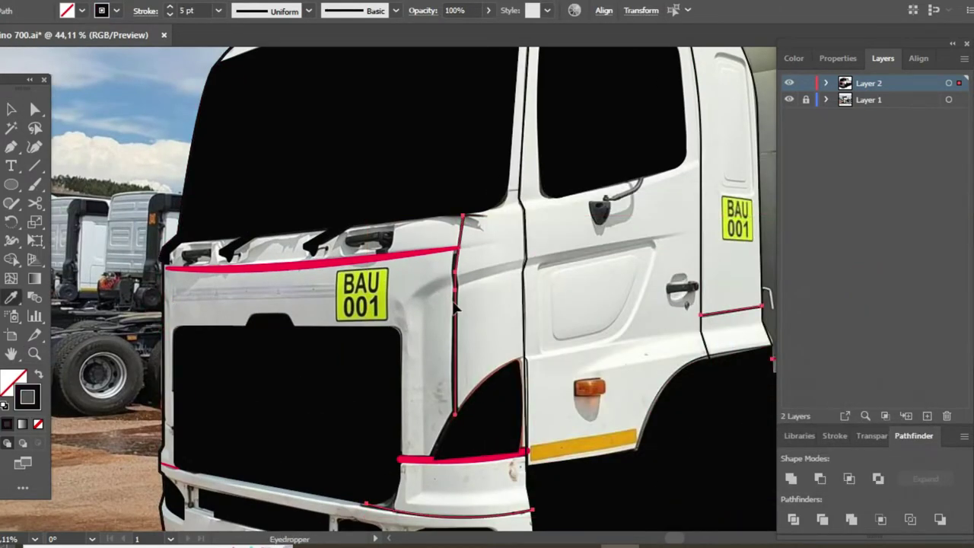
click(576, 272)
scroll(576, 272, down, 2)
key(shift+x)
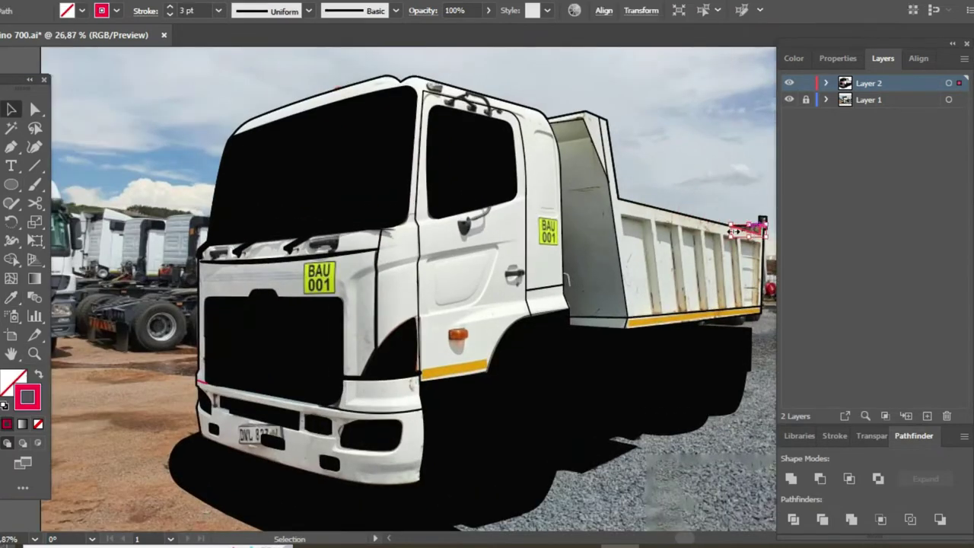
Select a detail line, hide the photo to check, and zoom in on the cab roof.
click(204, 400)
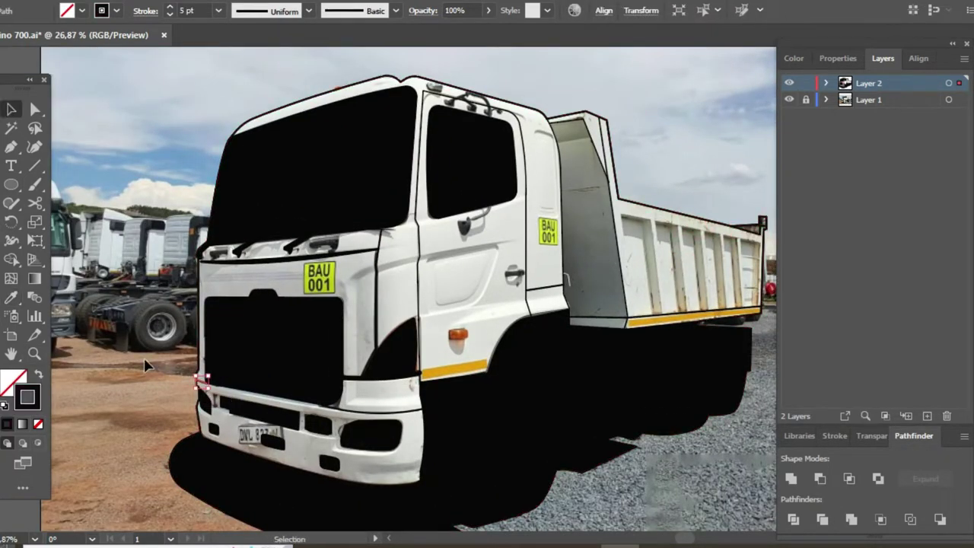
scroll(204, 399, down, 1)
click(790, 100)
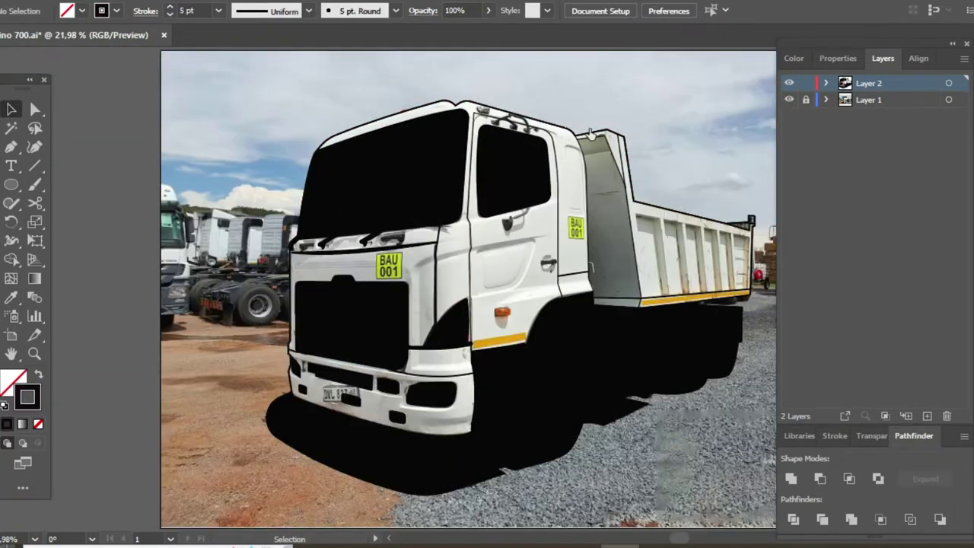
key(z)
drag(579, 221, 616, 217)
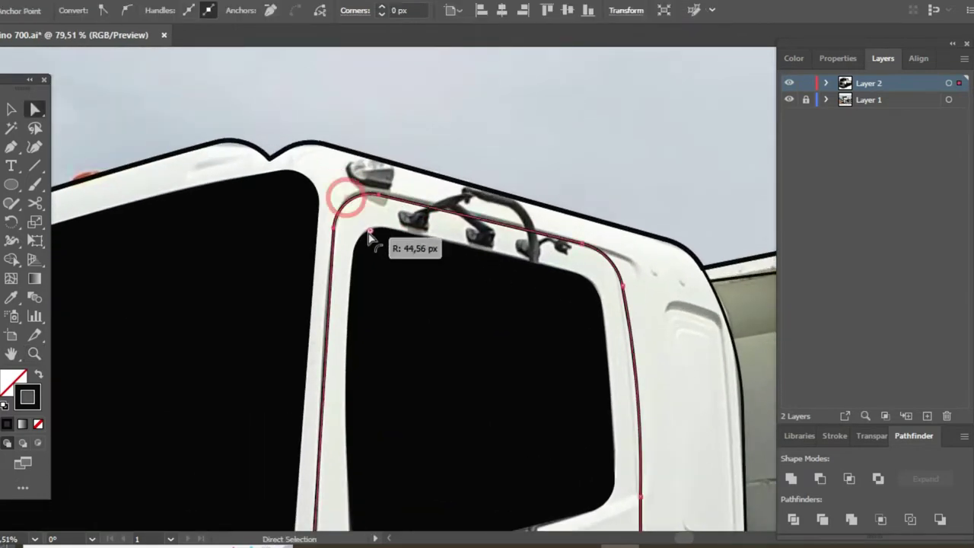
Pen-trace a curved line along the door mirror arm to the mirror.
scroll(377, 206, down, 5)
scroll(377, 206, up, 5)
key(p)
drag(431, 202, 488, 180)
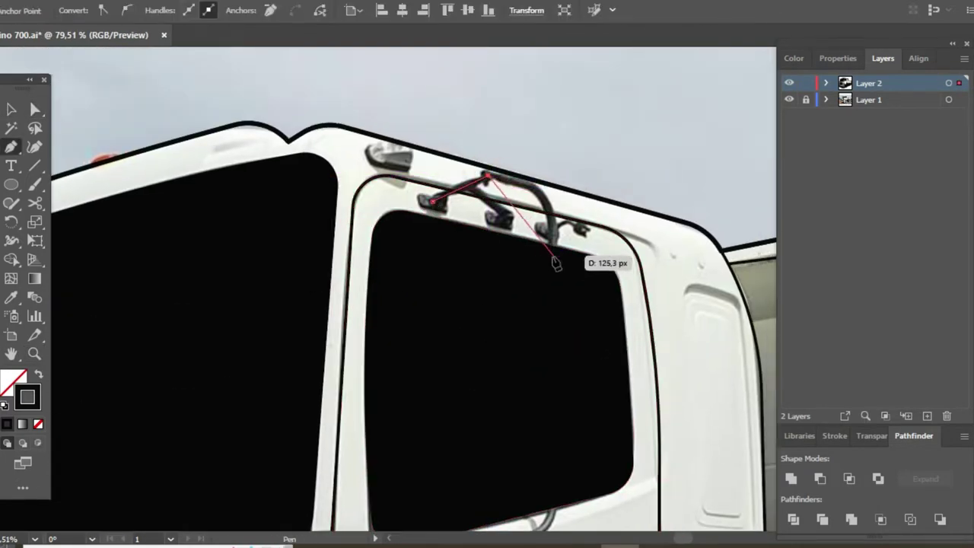
click(549, 259)
scroll(549, 258, down, 3)
click(481, 303)
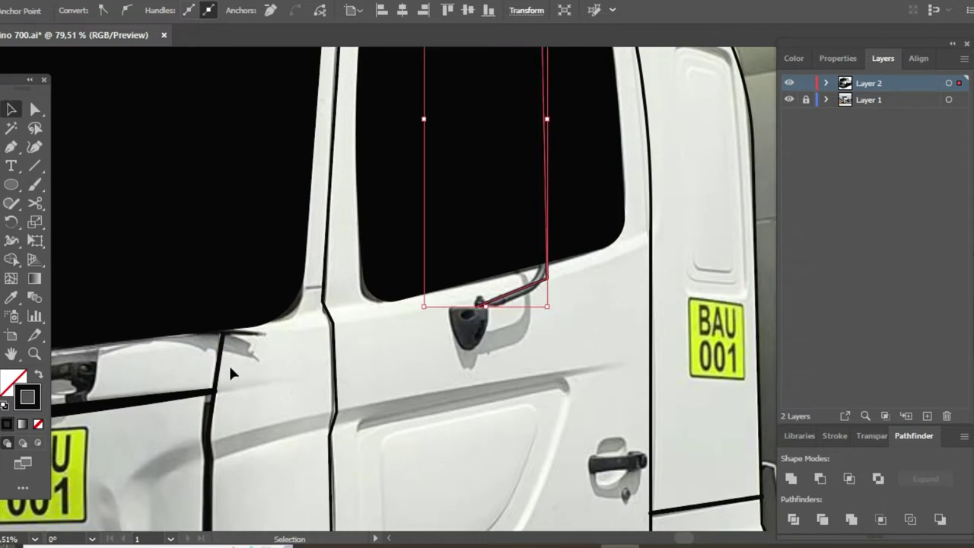
key(a)
click(479, 305)
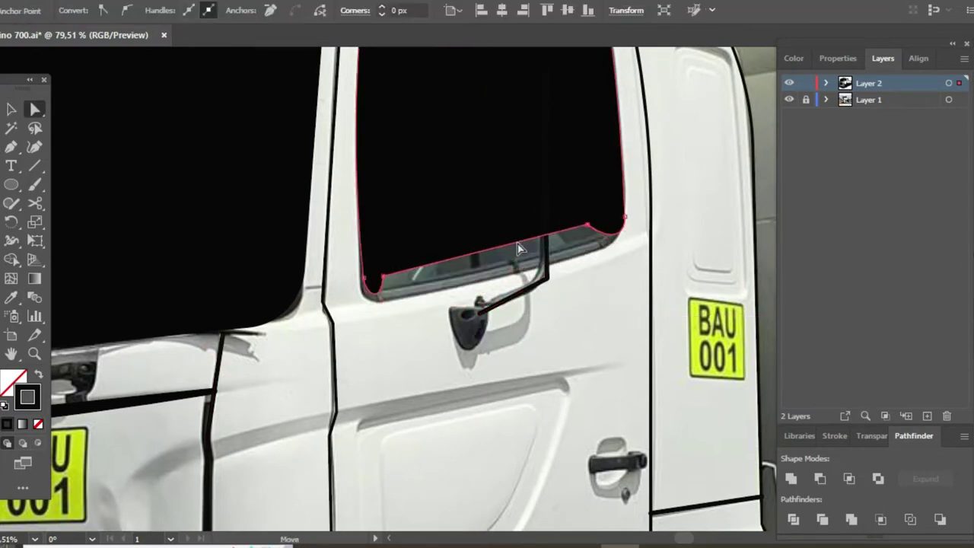
Extend the mirror arm downward, expand its stroke, and draw a small rectangular bracket.
drag(525, 92, 573, 498)
key(p)
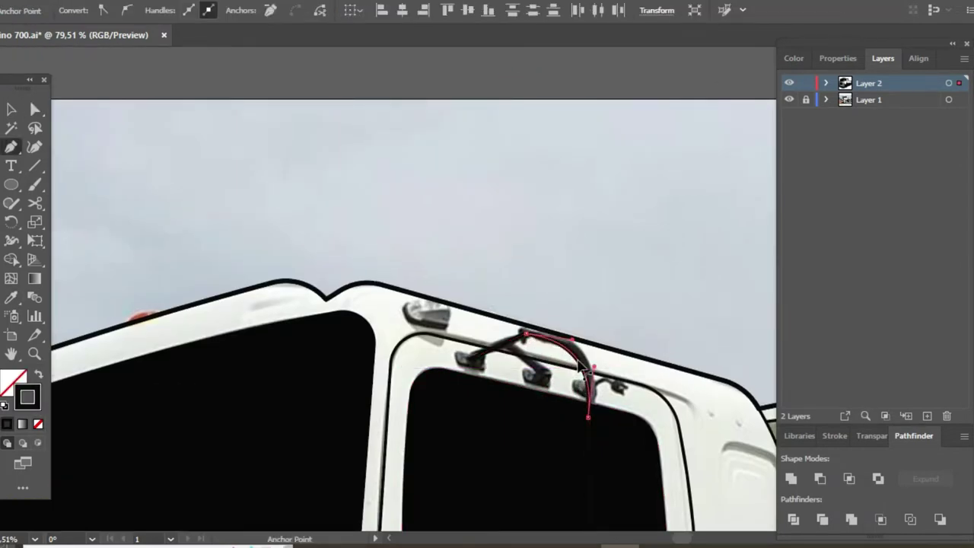
click(591, 525)
key(v)
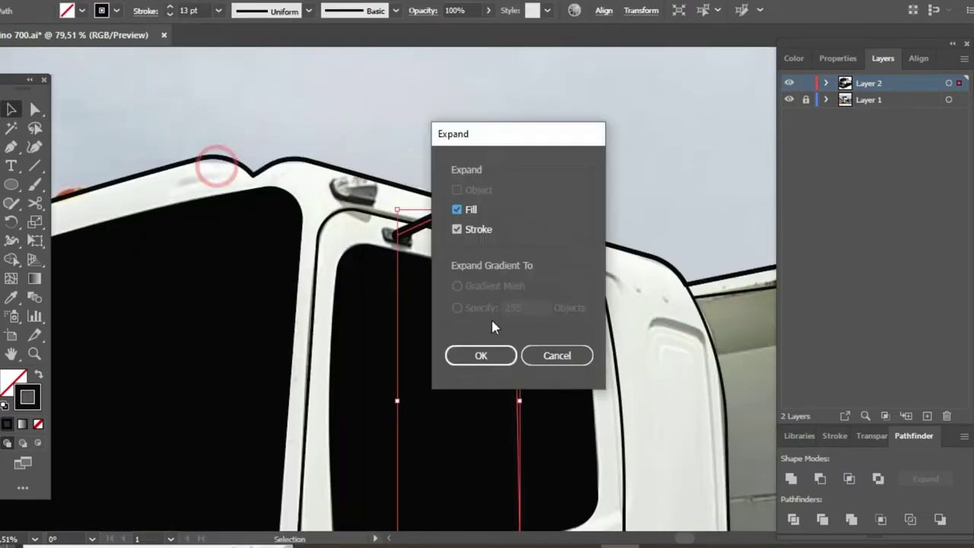
key(Return)
key(m)
mouse_move(340, 226)
mouse_down()
mouse_move(408, 263)
mouse_move(359, 239)
mouse_move(659, 315)
mouse_up()
key(v)
key(ctrl+0)
Trace the mirror mount as a small closed black shape.
scroll(524, 374, up, 5)
key(p)
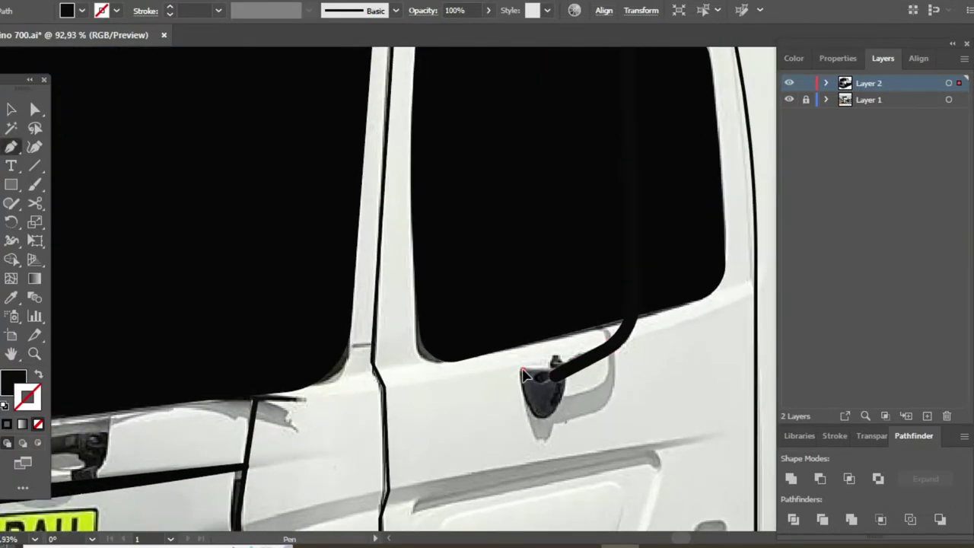
click(522, 372)
click(567, 371)
click(522, 372)
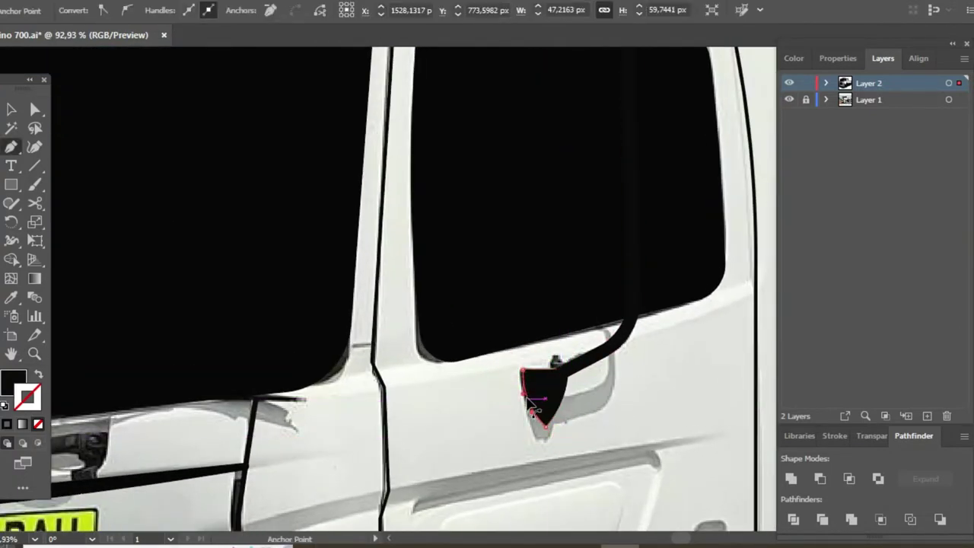
key(v)
click(592, 372)
Draw the bracket arm over the cab roof, thicken its stroke and expand it.
drag(593, 371, 565, 436)
scroll(564, 436, up, 5)
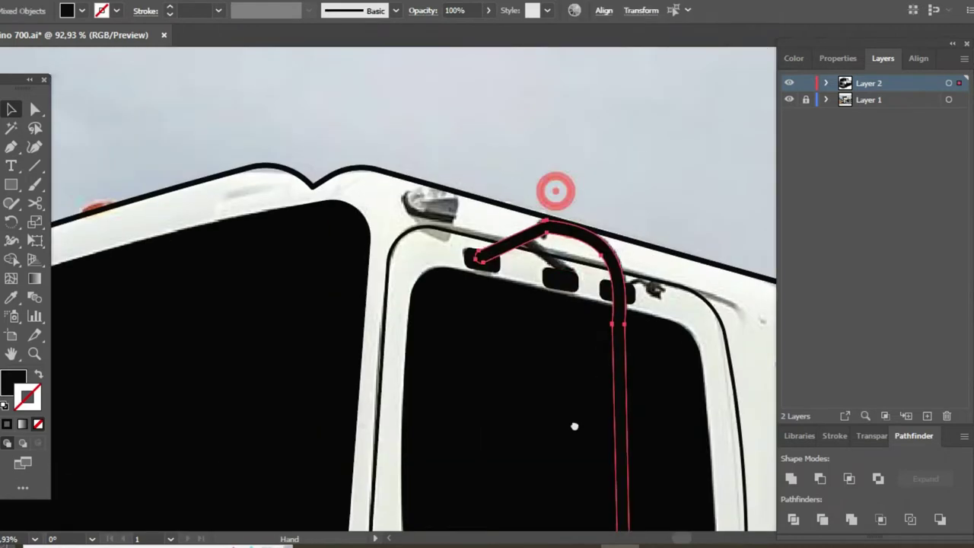
mouse_move(555, 191)
mouse_down()
mouse_move(496, 261)
mouse_move(572, 287)
mouse_up()
key(p)
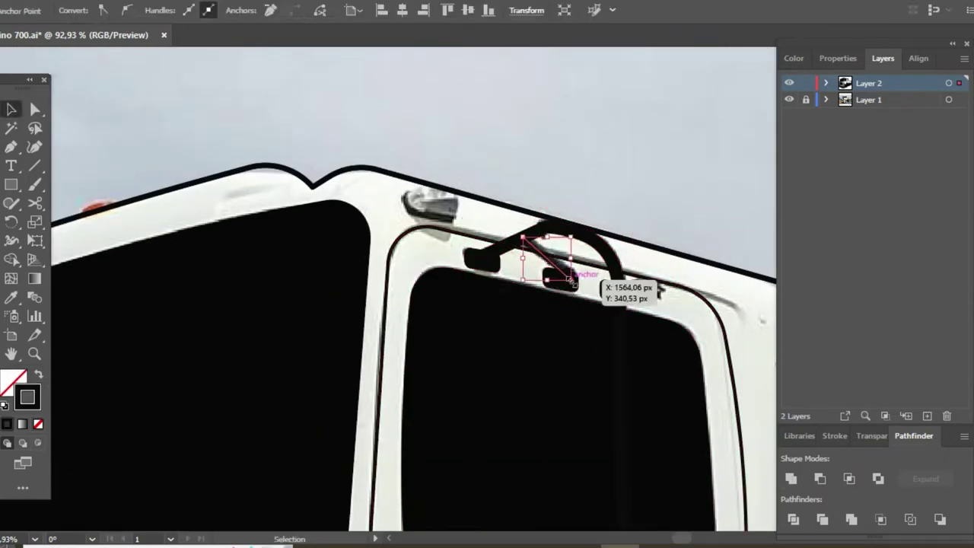
key(v)
click(547, 259)
click(172, 8)
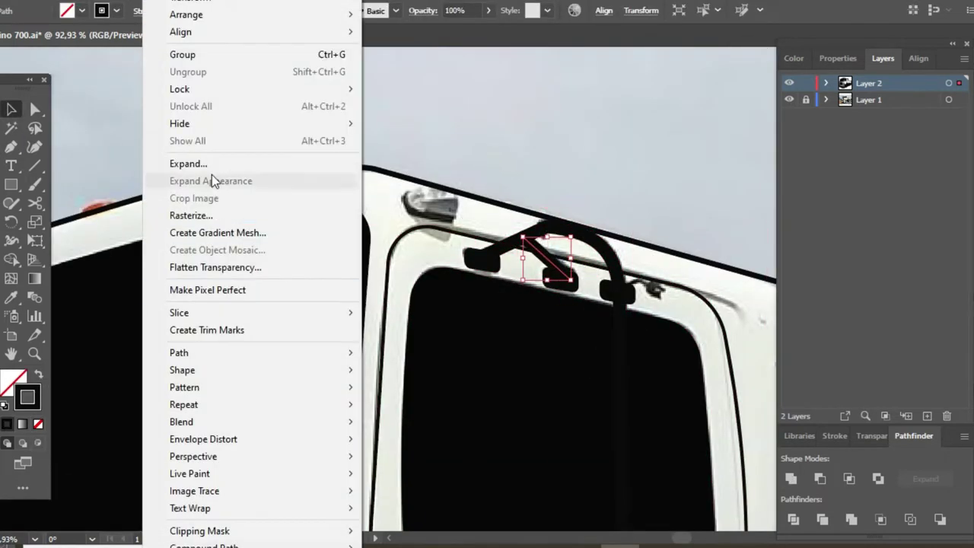
click(211, 179)
key(ctrl+0)
click(595, 114)
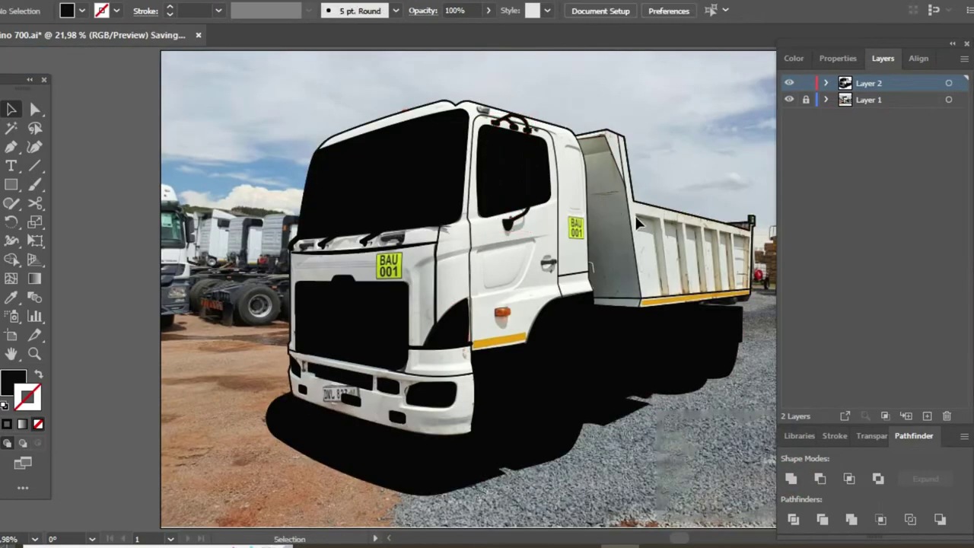
key(ctrl+0)
Check the tracing against the photo, then trace the door handle as a closed shape.
click(789, 100)
click(789, 99)
scroll(388, 267, up, 5)
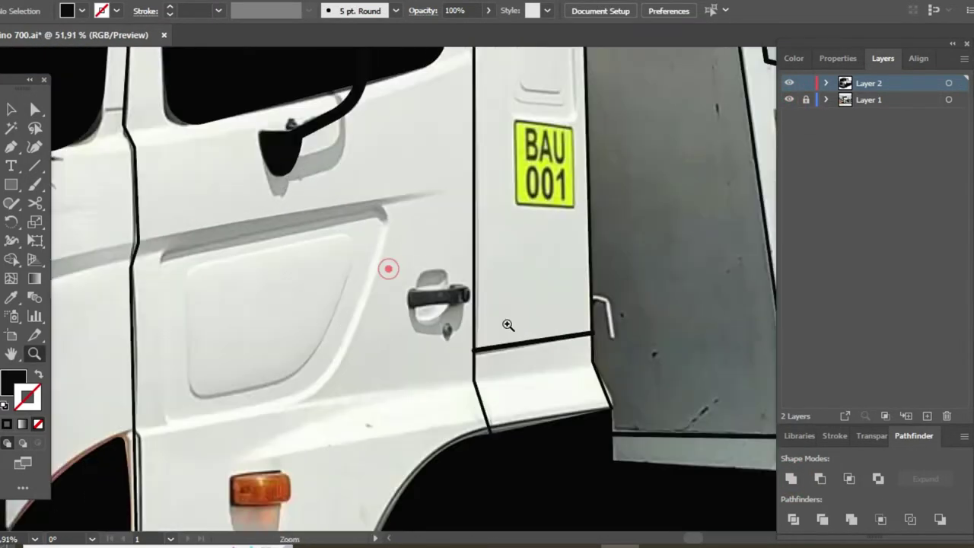
key(p)
click(424, 295)
click(485, 296)
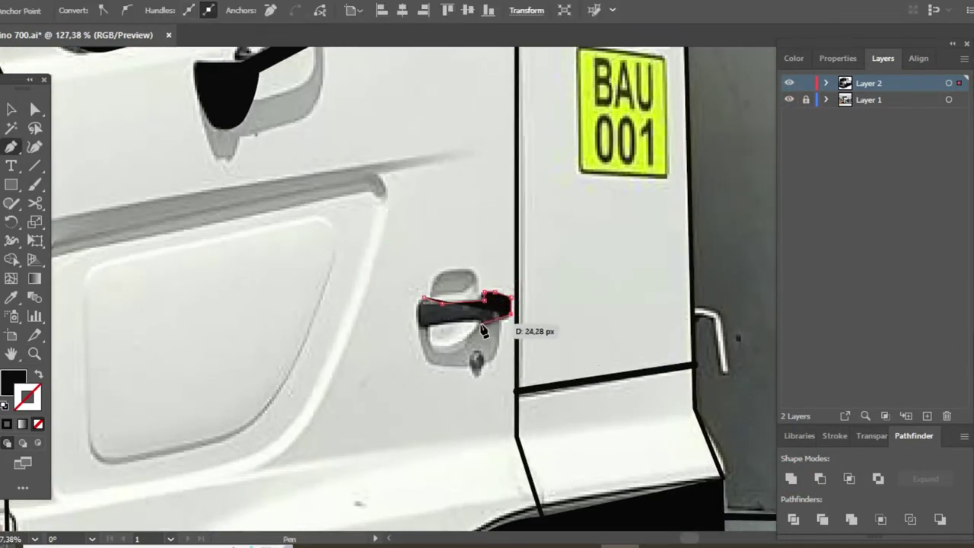
click(417, 307)
Add a new layer for the silhouette, then hide and lock the tracing layer.
key(ctrl+0)
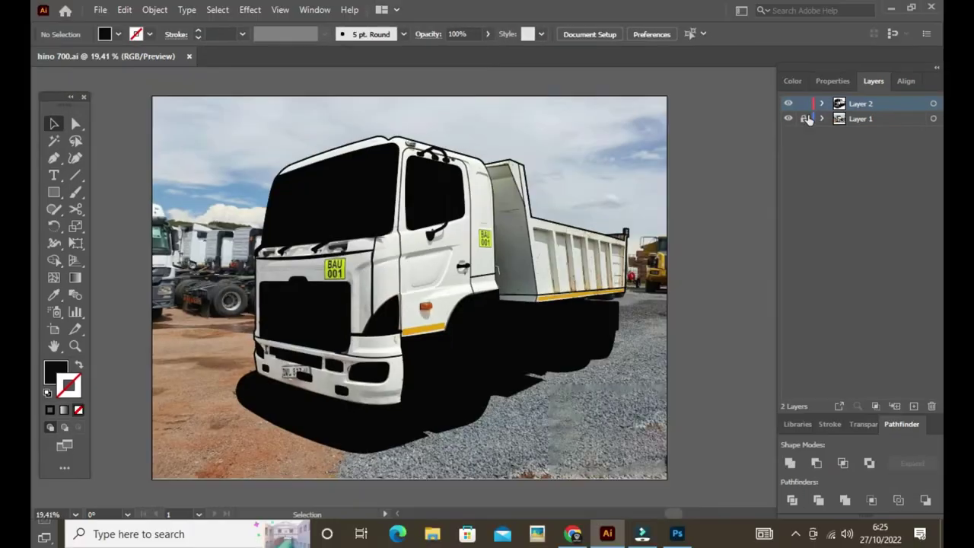
click(913, 406)
key(ctrl+a)
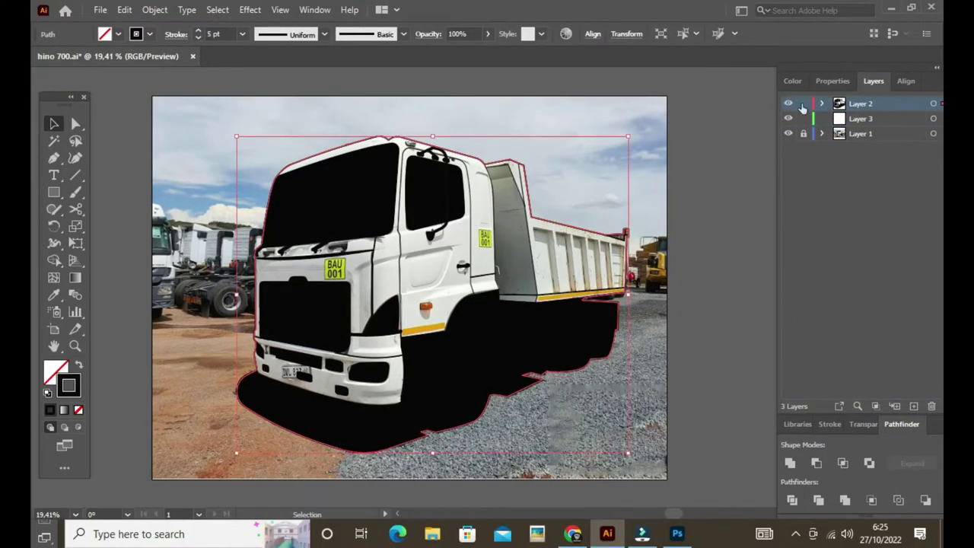
click(788, 103)
click(804, 103)
Fill the truck silhouette light grey with the Eyedropper, restore the tracing layer, and hide the silhouette layer.
click(602, 327)
key(i)
click(431, 261)
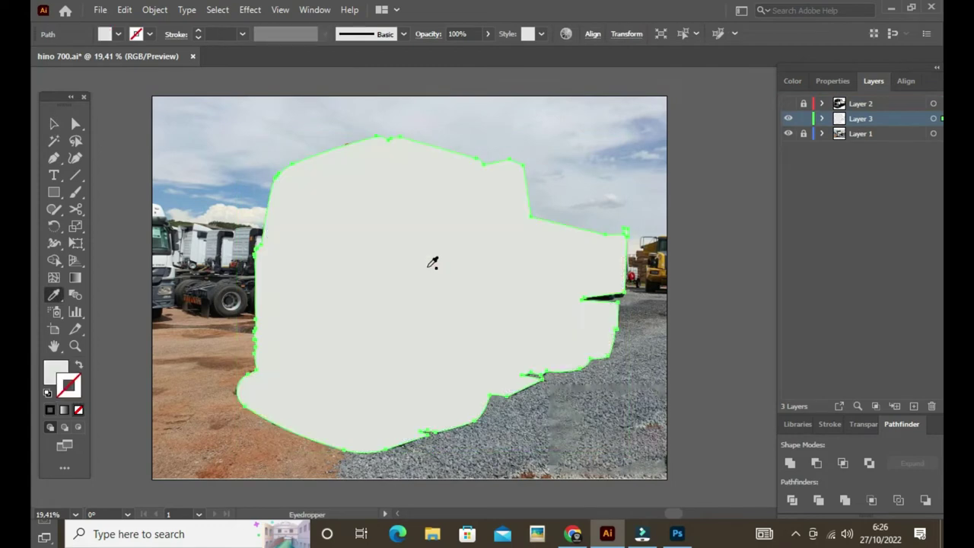
key(v)
click(789, 103)
click(685, 295)
click(789, 133)
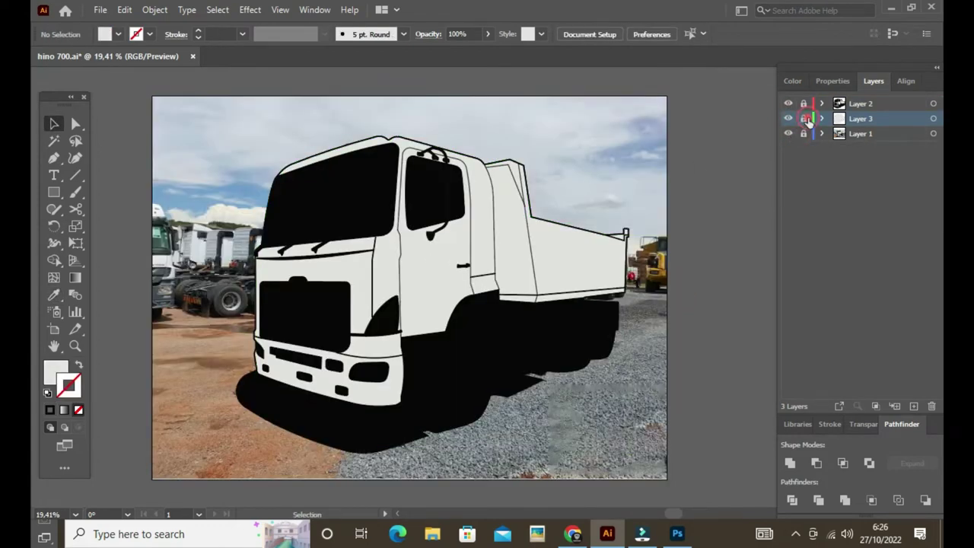
click(789, 118)
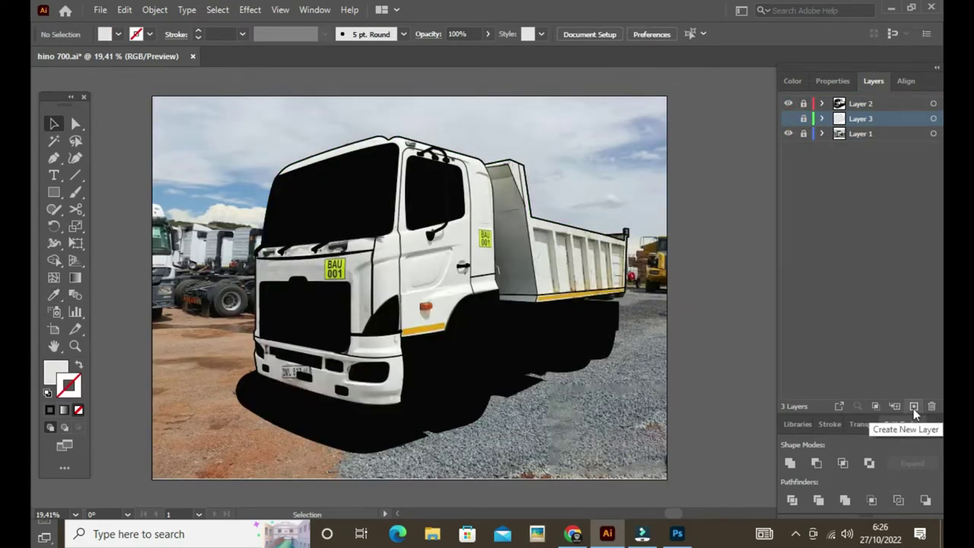
Add a new layer for crease lines and set a pink 1 pt stroke with no fill.
click(74, 345)
drag(316, 248, 365, 247)
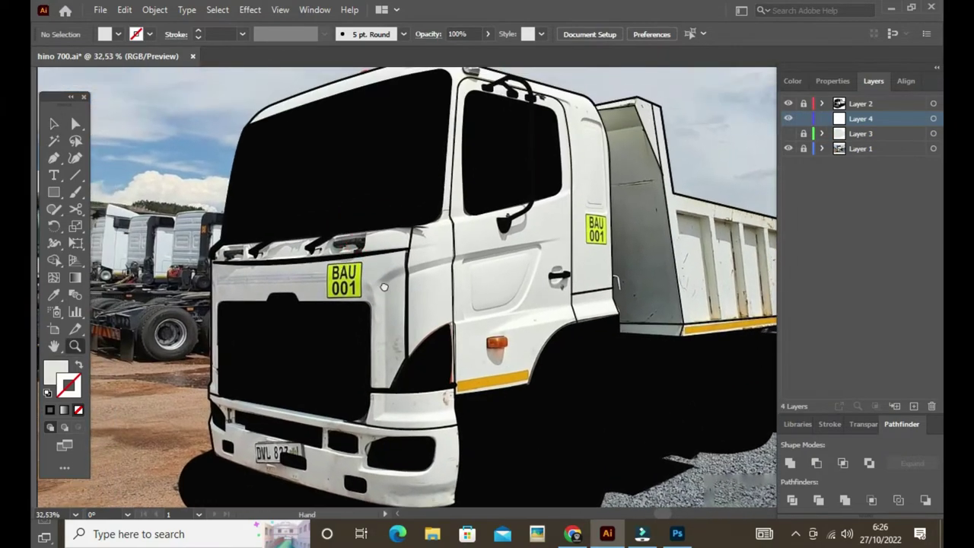
click(68, 386)
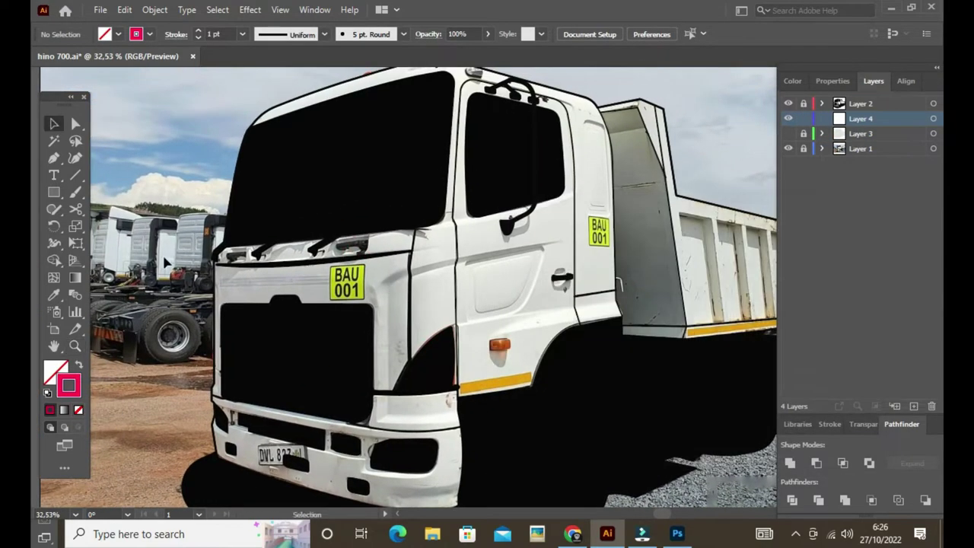
click(325, 303)
Pen-draw a pink crease path from the cab front's left edge curving along the bumper.
key(p)
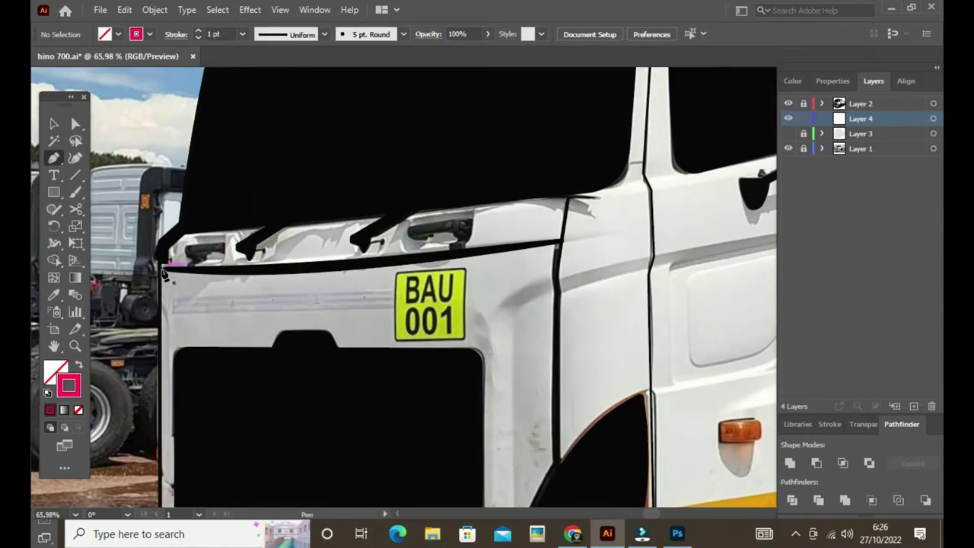
drag(166, 254, 232, 241)
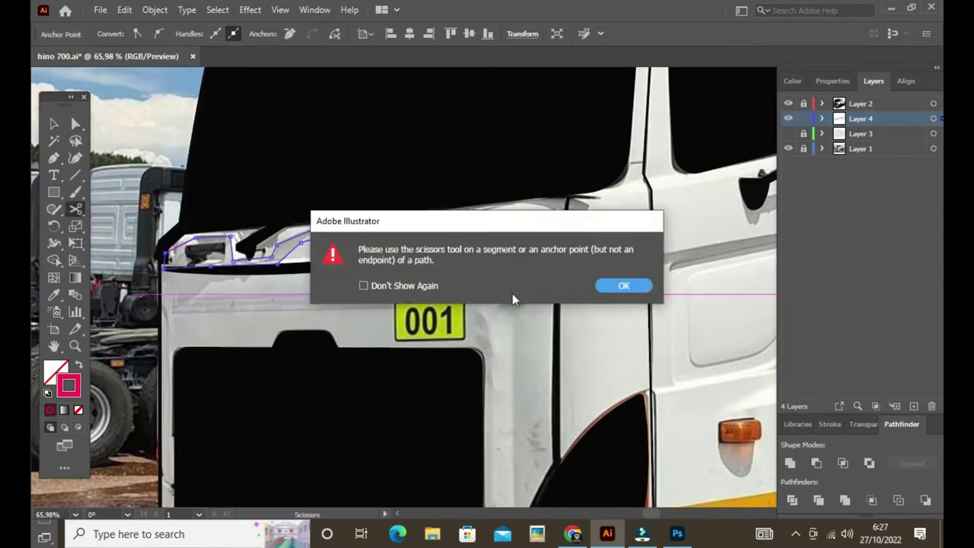
key(Return)
scroll(189, 274, down, 3)
click(155, 202)
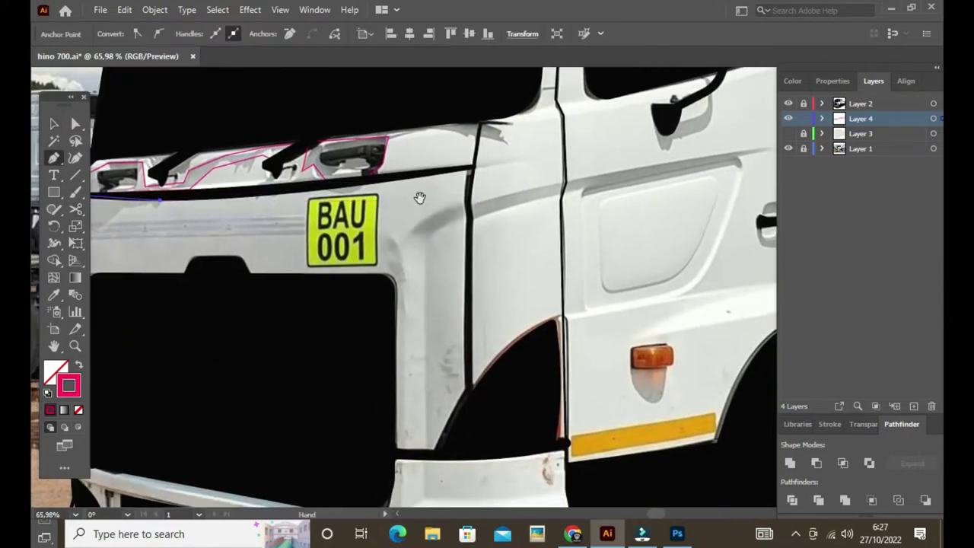
drag(486, 426, 409, 180)
drag(575, 266, 615, 252)
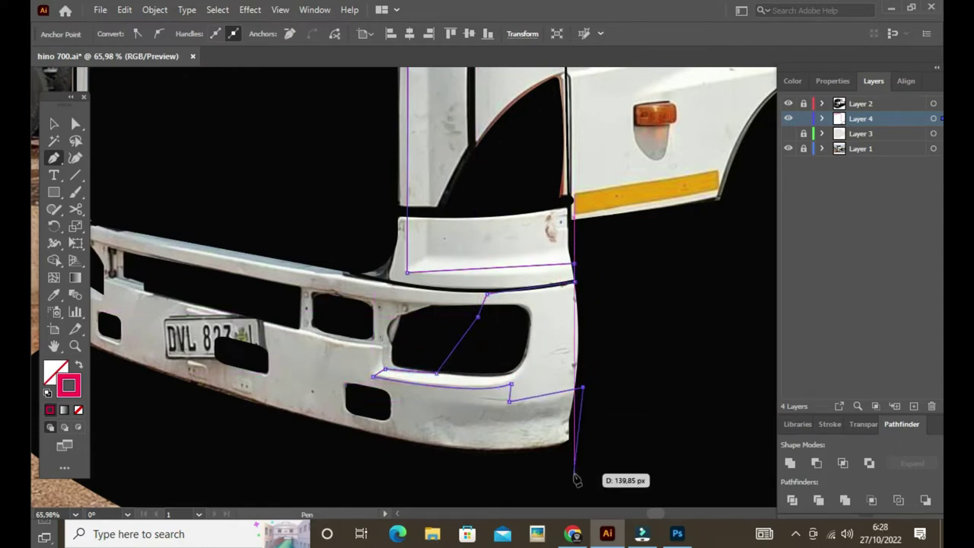
scroll(363, 207, left, 5)
scroll(364, 207, up, 5)
click(364, 206)
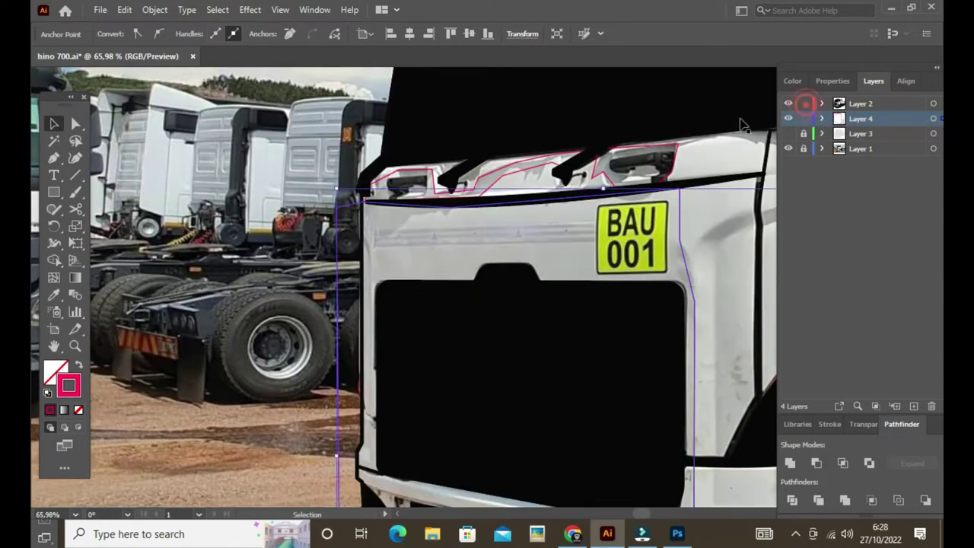
Reselect the pink bumper path, extend it, and fit the whole artboard in view.
key(v)
click(689, 225)
click(687, 276)
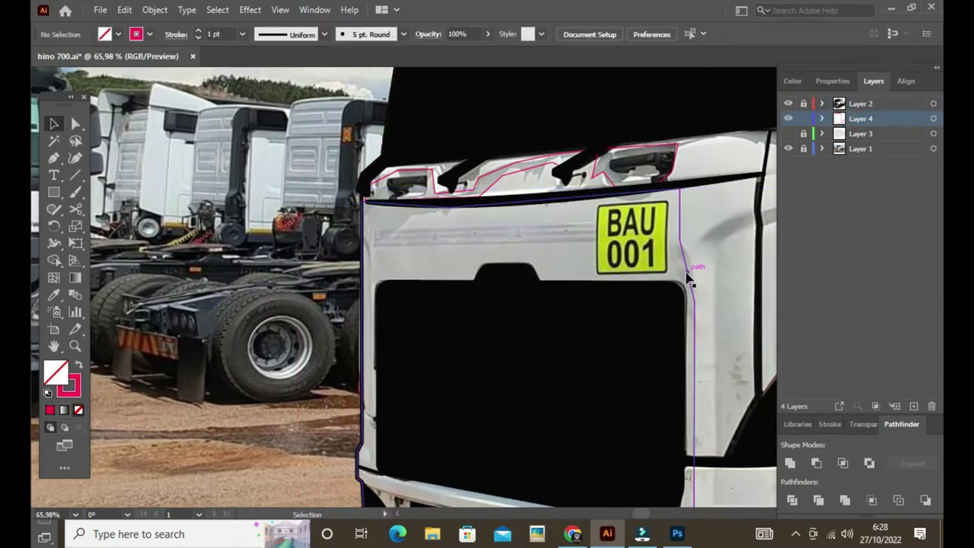
key(p)
scroll(687, 266, down, 5)
scroll(688, 266, right, 5)
key(v)
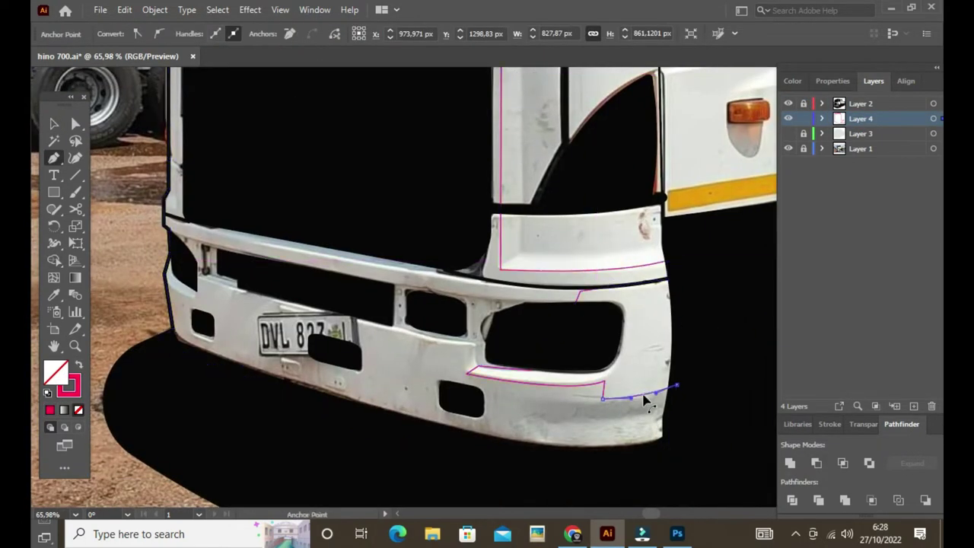
key(ctrl+0)
scroll(462, 322, up, 3)
scroll(461, 322, down, 3)
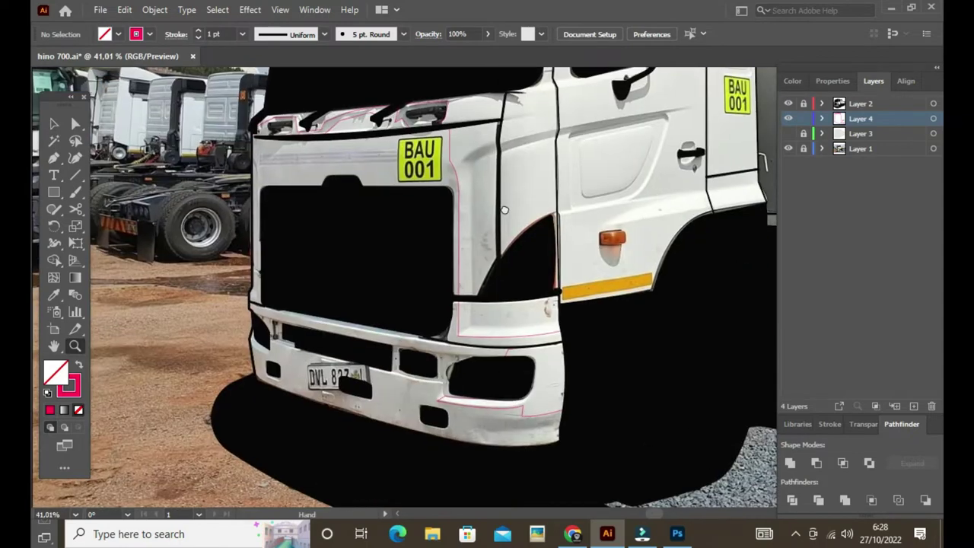
scroll(462, 322, up, 2)
Trace a closed pink crease shape across the door from the cab's front corner.
key(p)
click(386, 295)
click(441, 265)
click(654, 226)
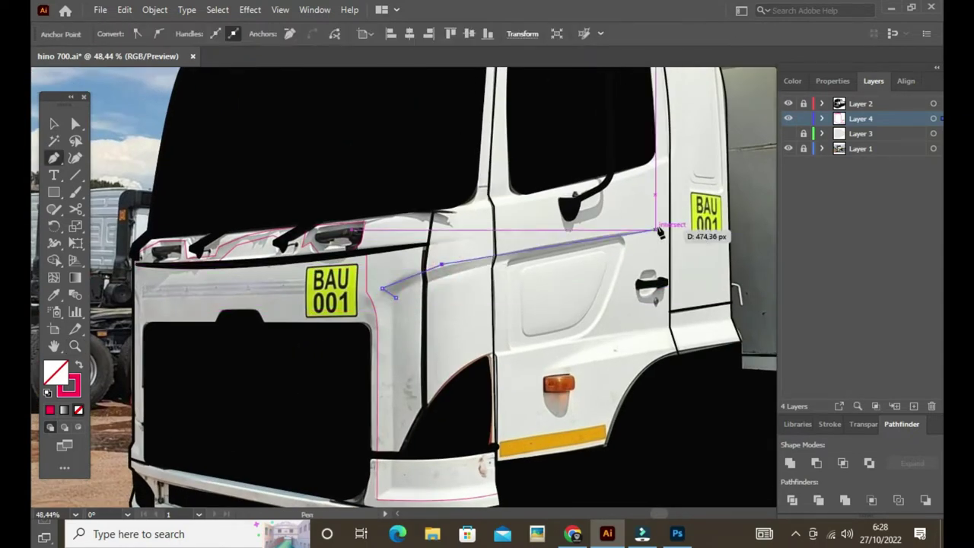
click(624, 242)
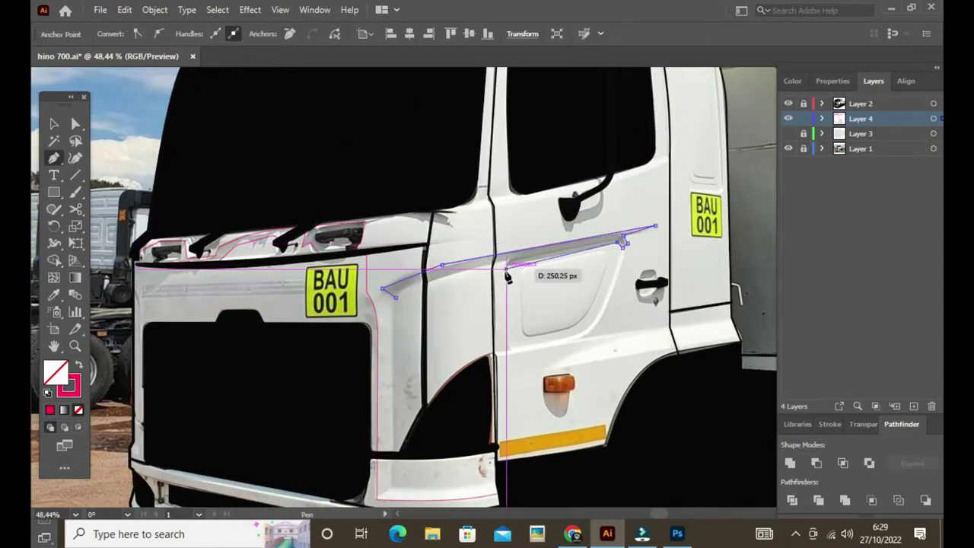
click(520, 271)
click(430, 288)
click(386, 296)
key(z)
click(557, 294)
Reshape the door crease outline by moving its notch and tip anchors.
key(p)
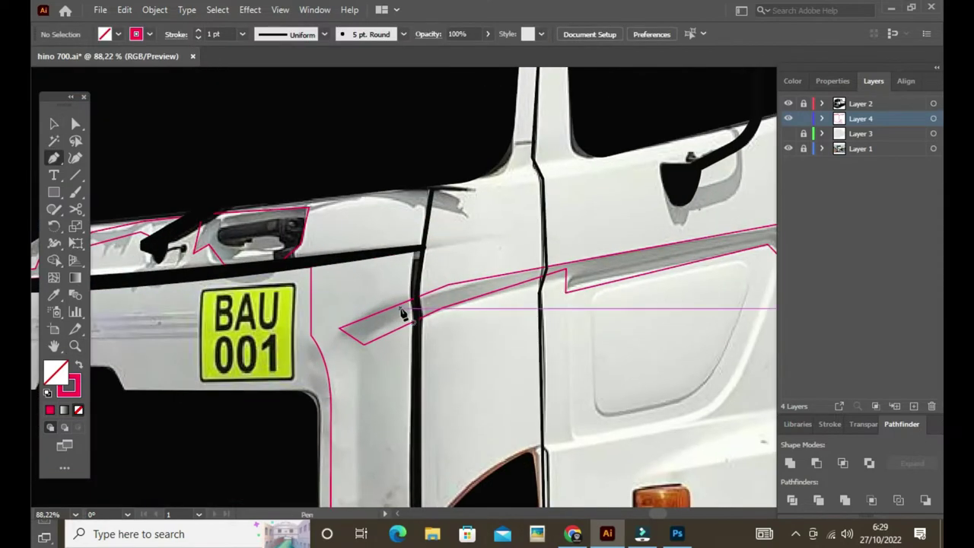
ctrl+click(401, 312)
drag(401, 331, 310, 380)
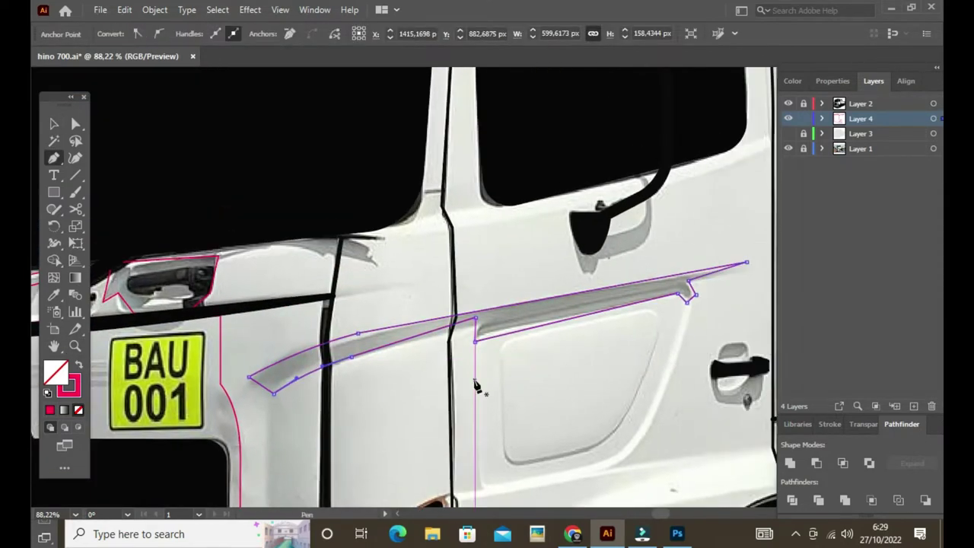
ctrl+click(531, 337)
key(a)
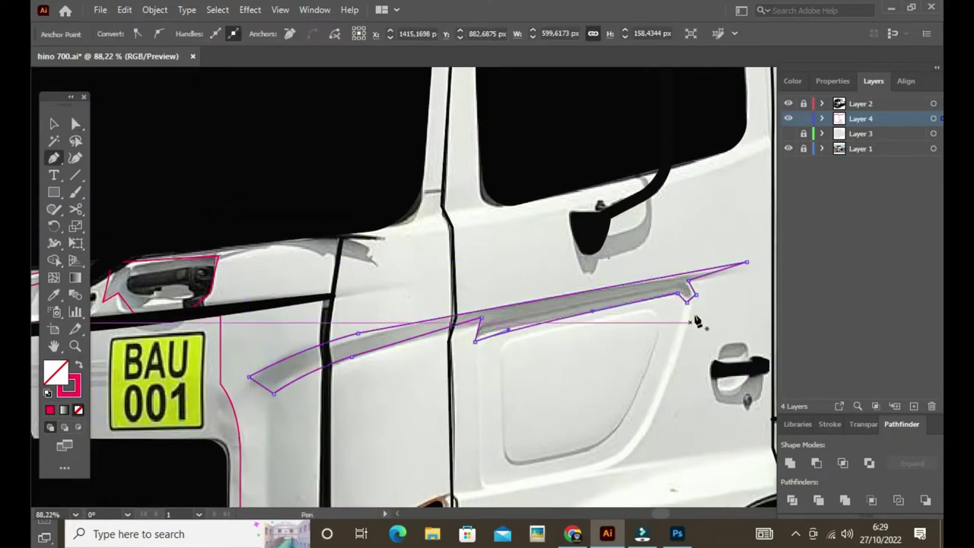
click(358, 333)
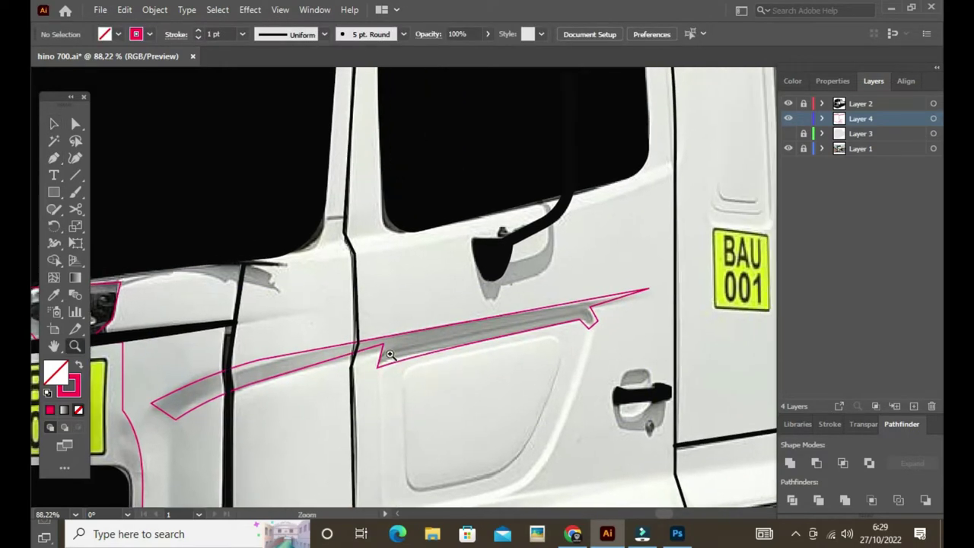
scroll(393, 401, up, 2)
drag(374, 373, 413, 363)
click(700, 309)
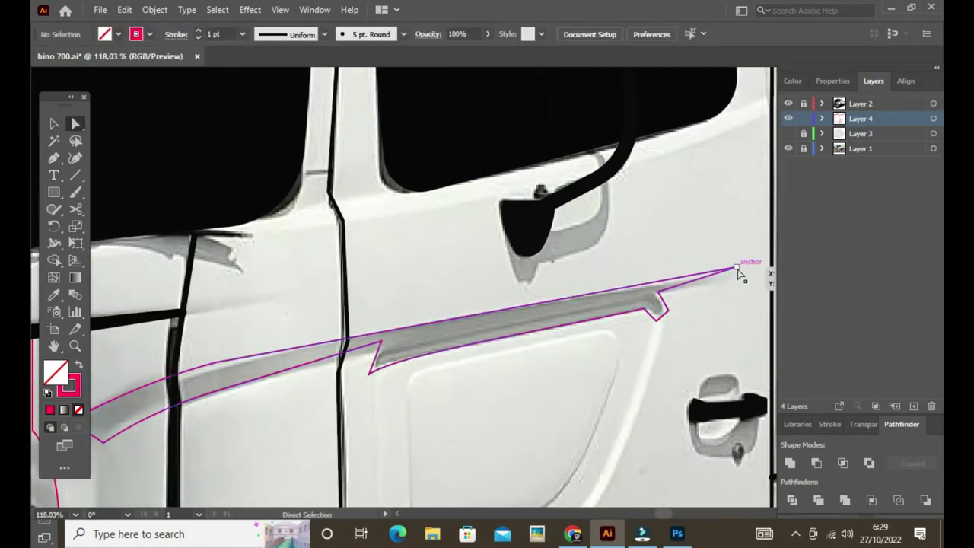
drag(667, 310, 656, 305)
scroll(570, 385, up, 3)
mouse_move(555, 363)
mouse_down()
mouse_move(563, 331)
mouse_move(362, 366)
mouse_up()
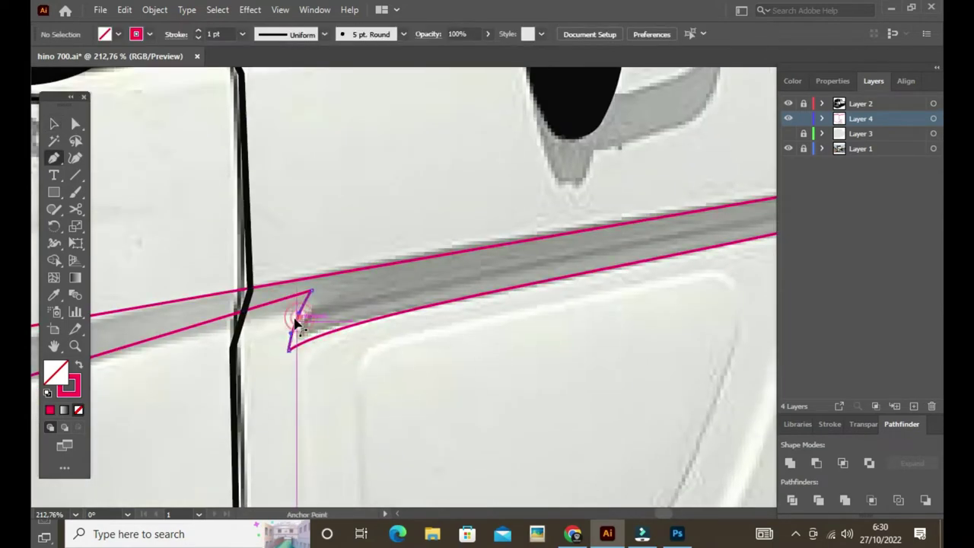
scroll(457, 365, down, 5)
scroll(611, 387, down, 2)
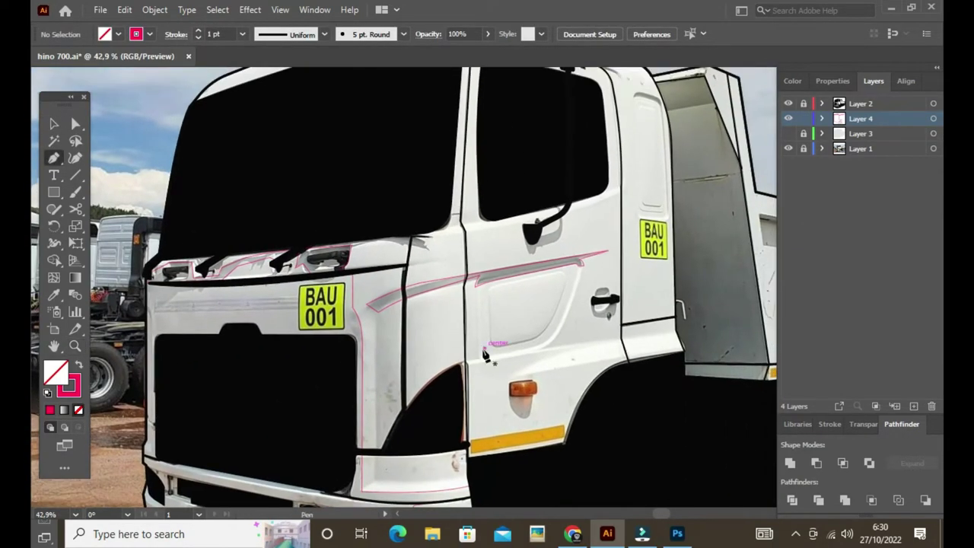
Draw a vertical pink crease line down the cab corner.
key(p)
click(378, 311)
click(378, 452)
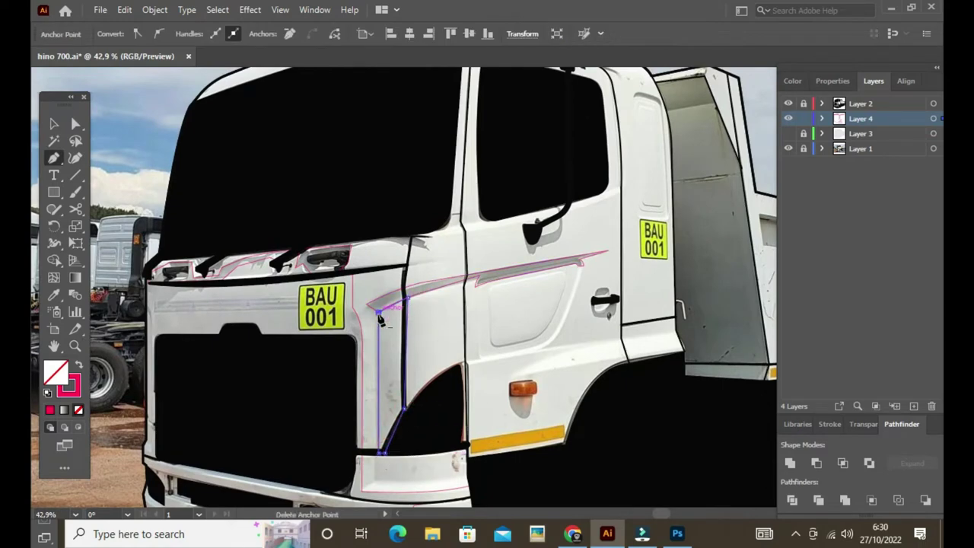
key(v)
scroll(408, 304, up, 2)
scroll(343, 244, down, 1)
Trace a closed crease shape on the lower door, curving near the indicator light.
key(p)
click(312, 299)
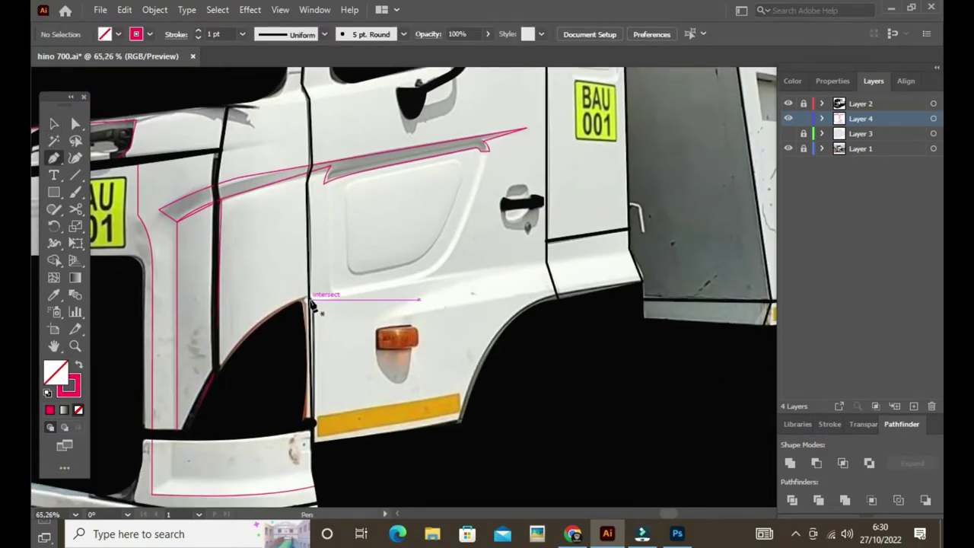
click(475, 276)
drag(377, 318, 373, 339)
click(641, 277)
click(493, 451)
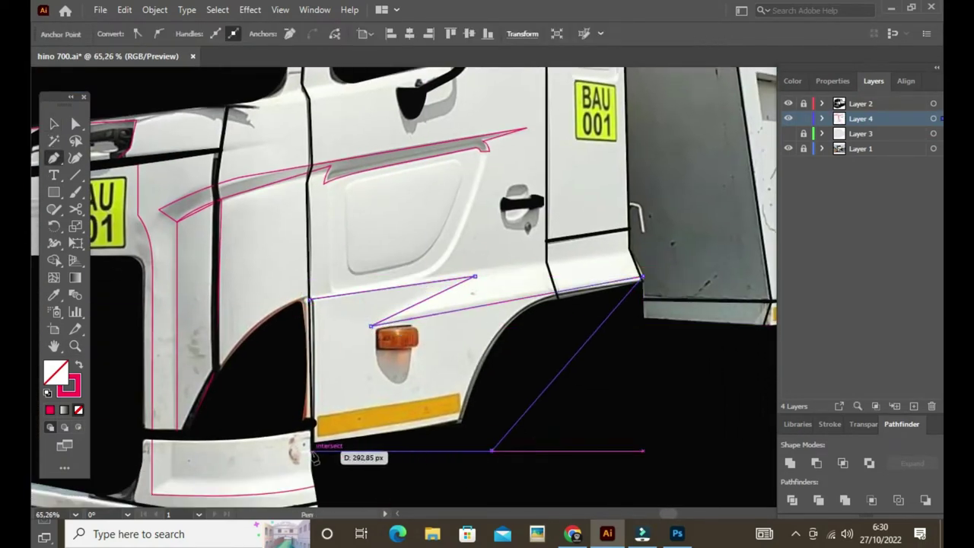
click(312, 451)
click(312, 299)
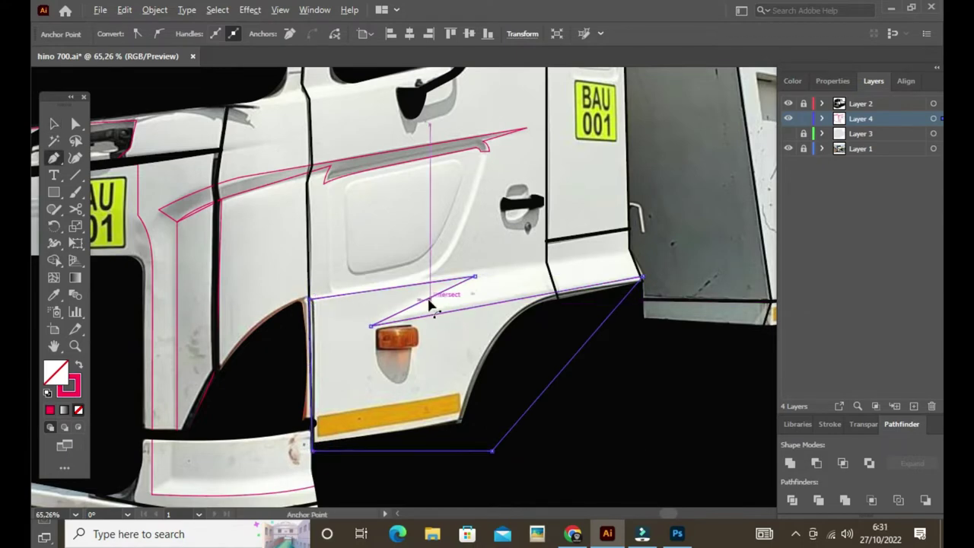
ctrl+click(515, 266)
drag(471, 254, 483, 290)
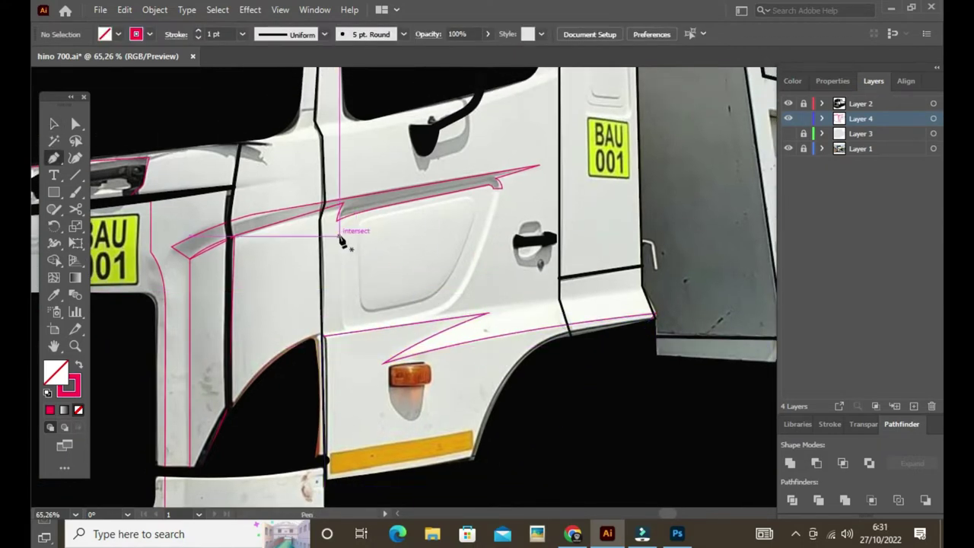
Zoom in on the cab door and draw a triangular crease shape by the door edge.
key(ctrl+0)
key(z)
drag(518, 344, 570, 344)
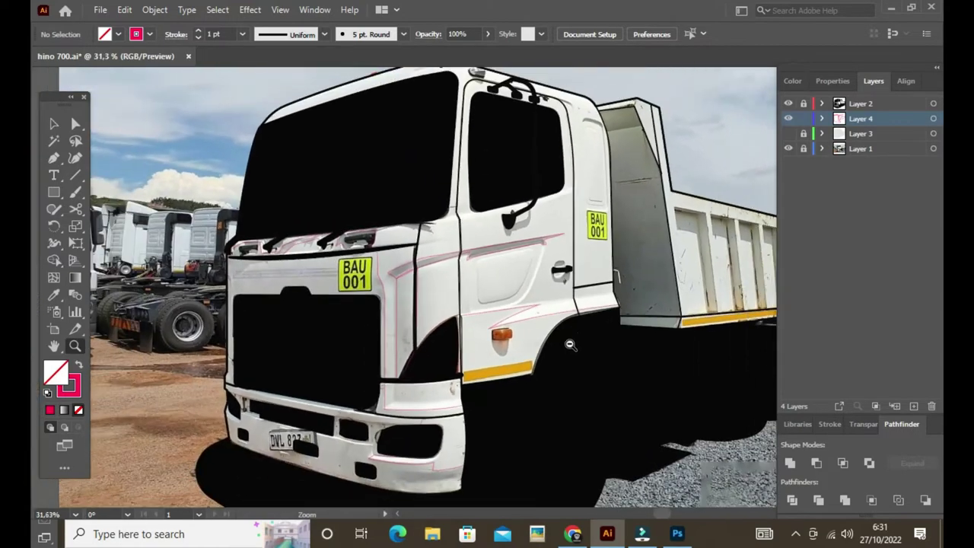
drag(692, 189, 731, 190)
key(p)
click(583, 333)
click(449, 348)
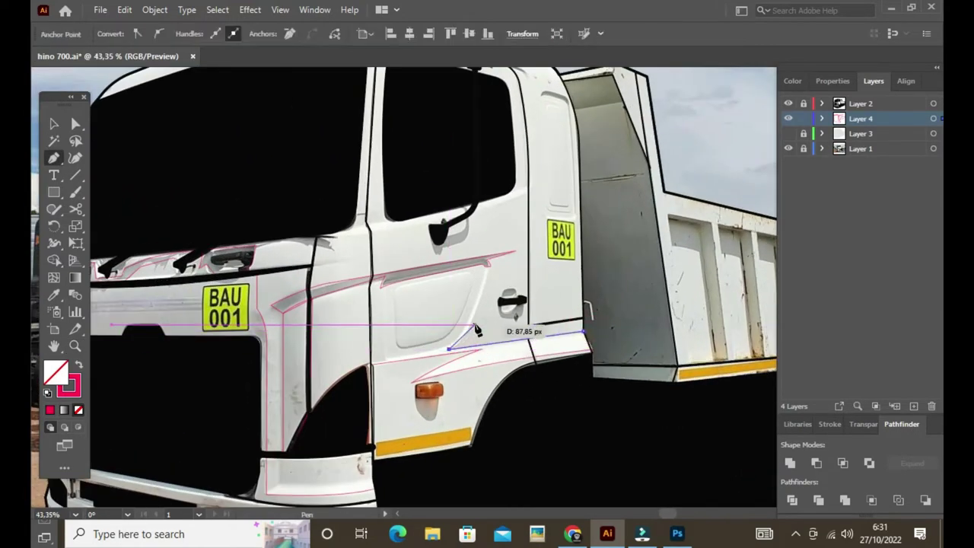
click(582, 251)
click(583, 332)
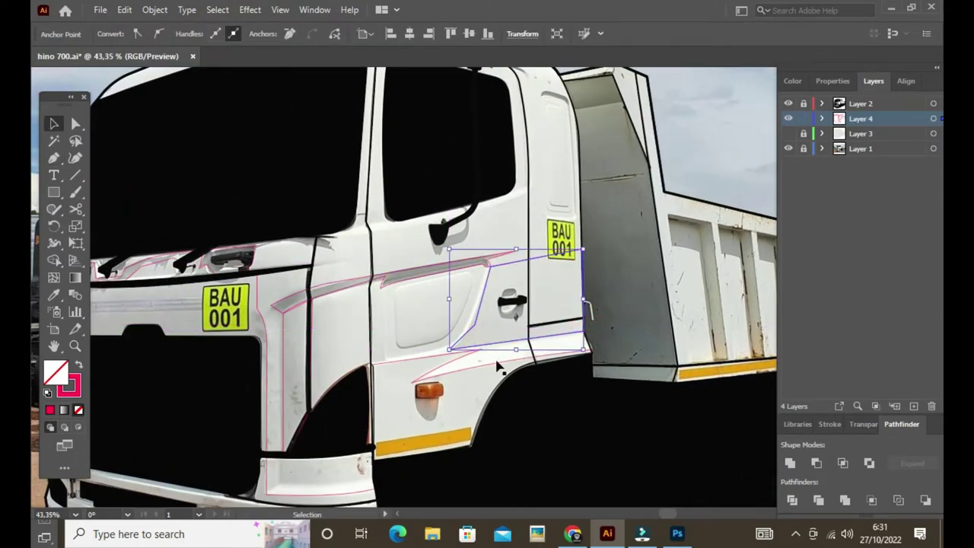
scroll(496, 365, up, 3)
Pen-draw a path down the recessed panel's left side, along its bottom, to the upper right.
click(341, 354)
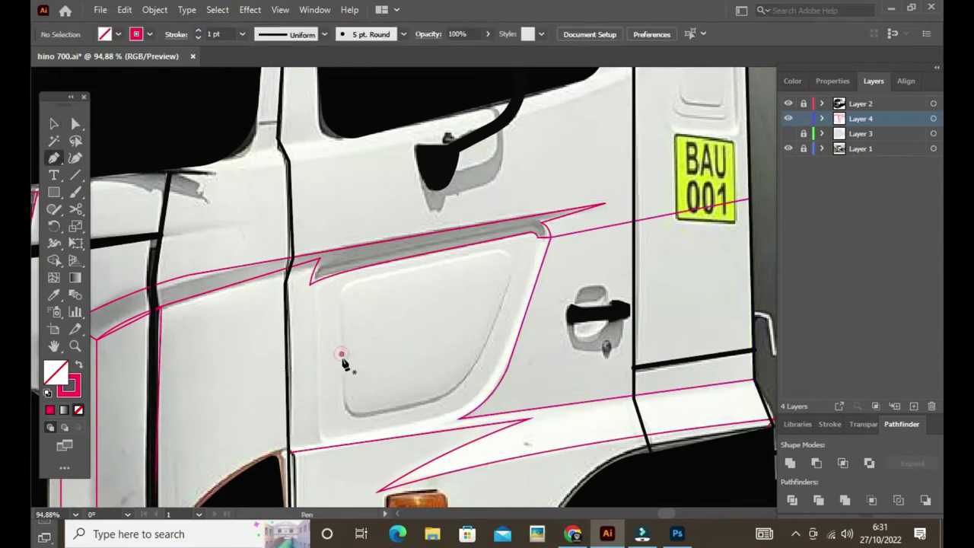
click(341, 421)
click(514, 280)
key(ctrl+z)
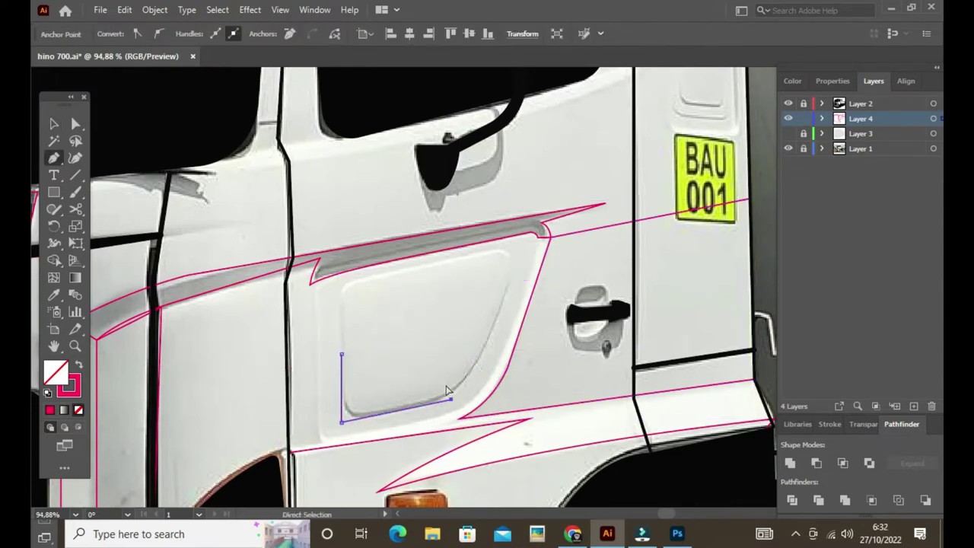
key(ctrl+z)
key(ctrl+z)
key(ctrl+z)
click(341, 295)
click(341, 417)
click(451, 396)
click(490, 340)
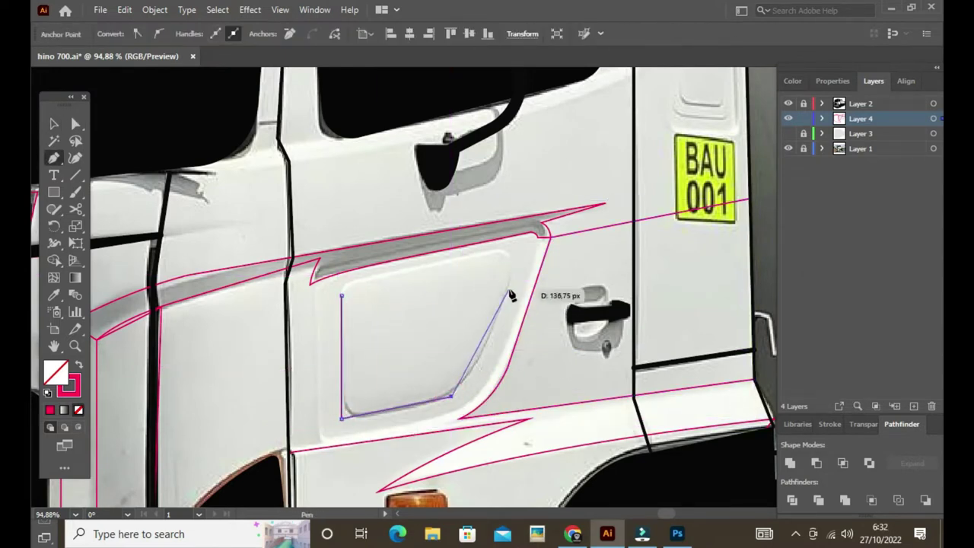
Finish the panel line and make it a thick 10 pt pink stroke.
key(a)
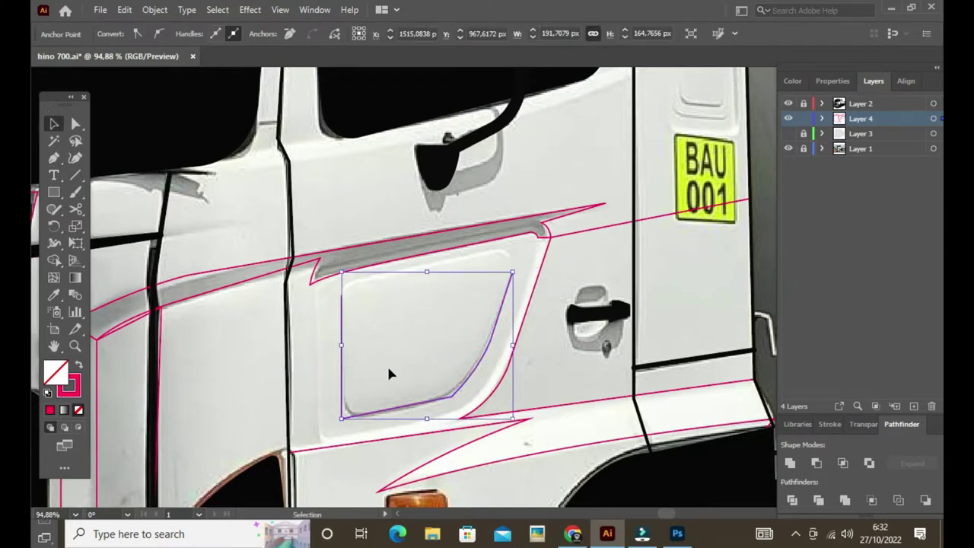
click(350, 409)
key(p)
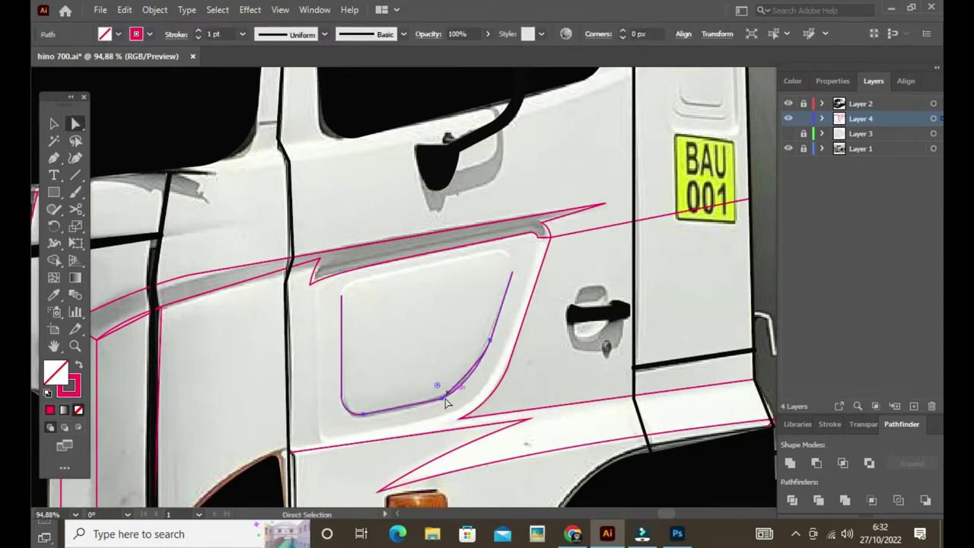
key(v)
click(476, 378)
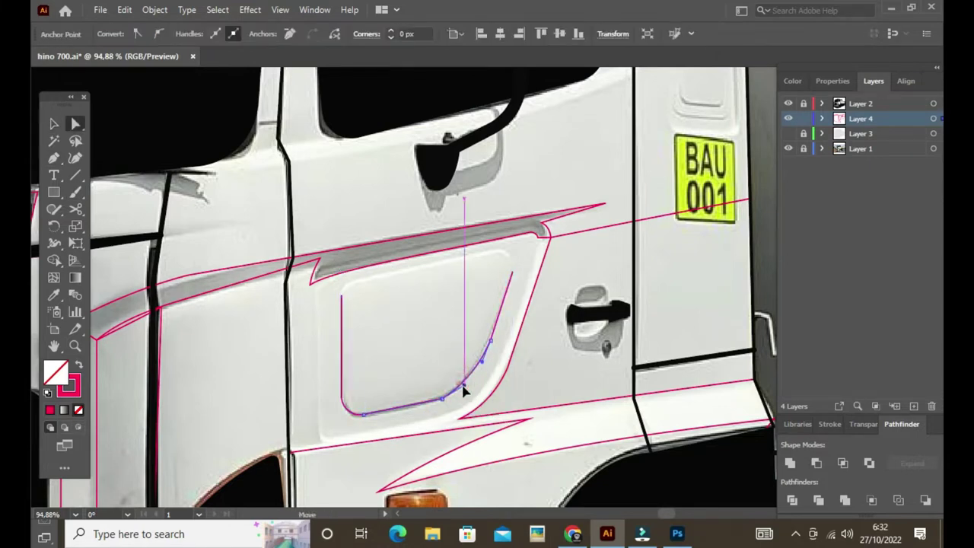
key(v)
click(429, 331)
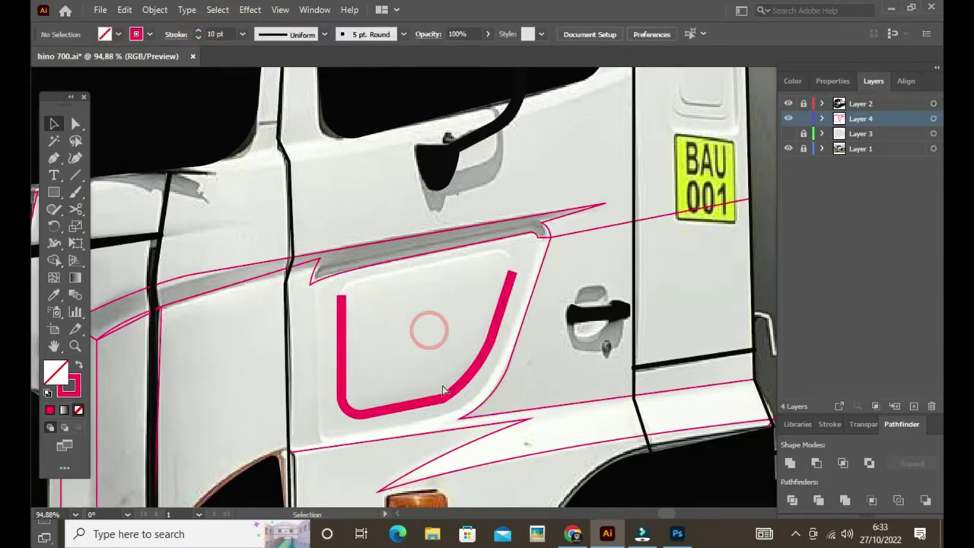
Taper both ends of the thick panel line with the Width tool.
key(shift+w)
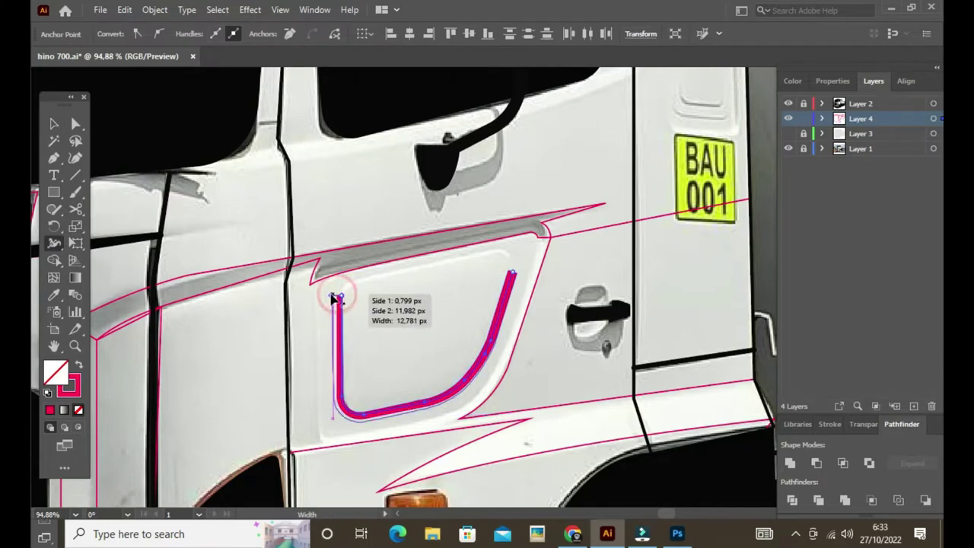
drag(506, 277, 513, 278)
scroll(513, 278, up, 3)
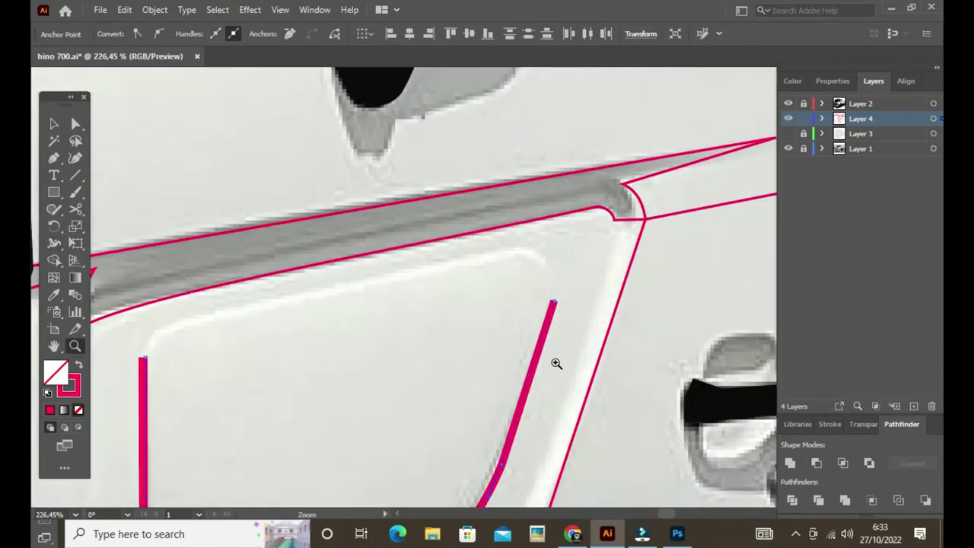
drag(558, 304, 546, 299)
scroll(502, 328, down, 5)
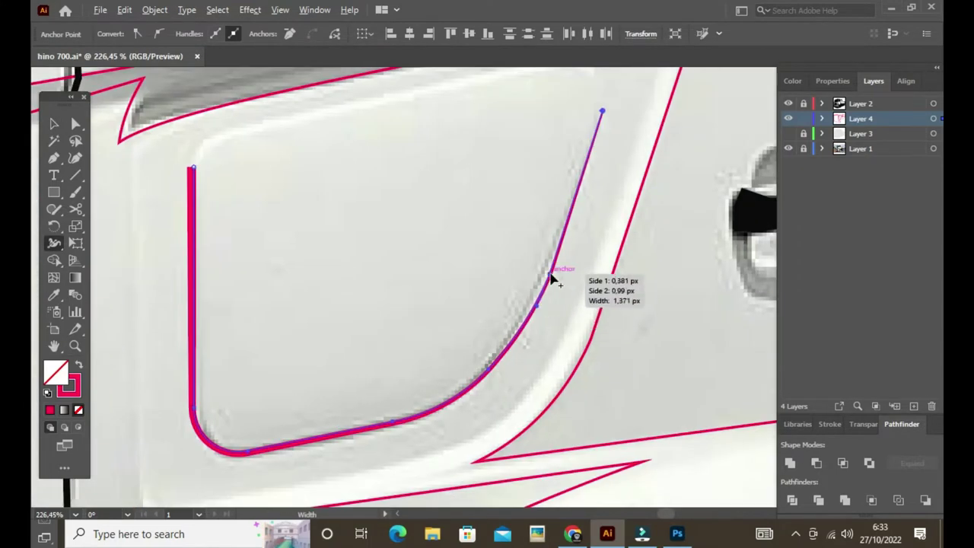
drag(196, 169, 193, 169)
ctrl+click(315, 186)
scroll(431, 336, down, 5)
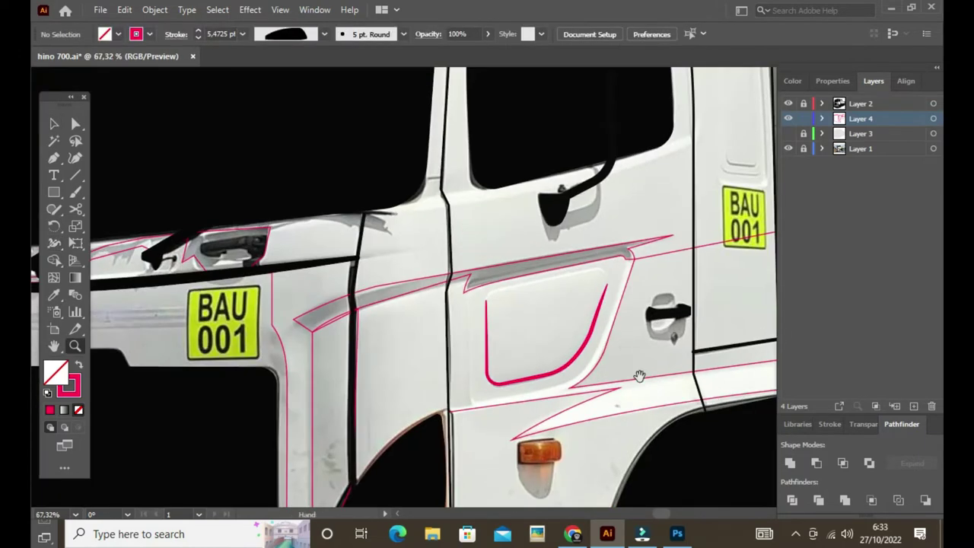
Trace a pink crease path below the mirror.
scroll(476, 220, up, 3)
key(p)
click(442, 264)
click(454, 299)
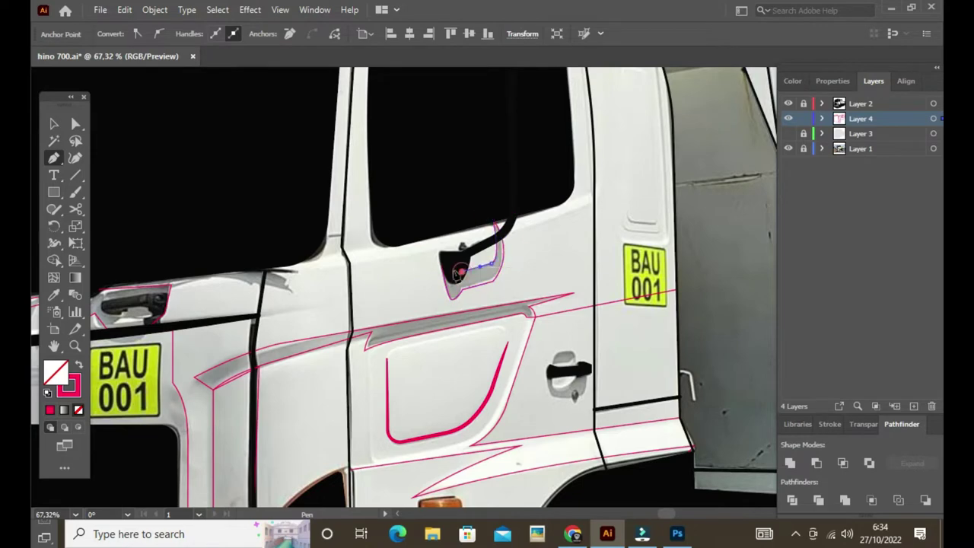
ctrl+click(557, 262)
Draw a curved crease at the cab's rear top corner and adjust its corner anchor.
scroll(488, 259, up, 2)
scroll(402, 191, up, 3)
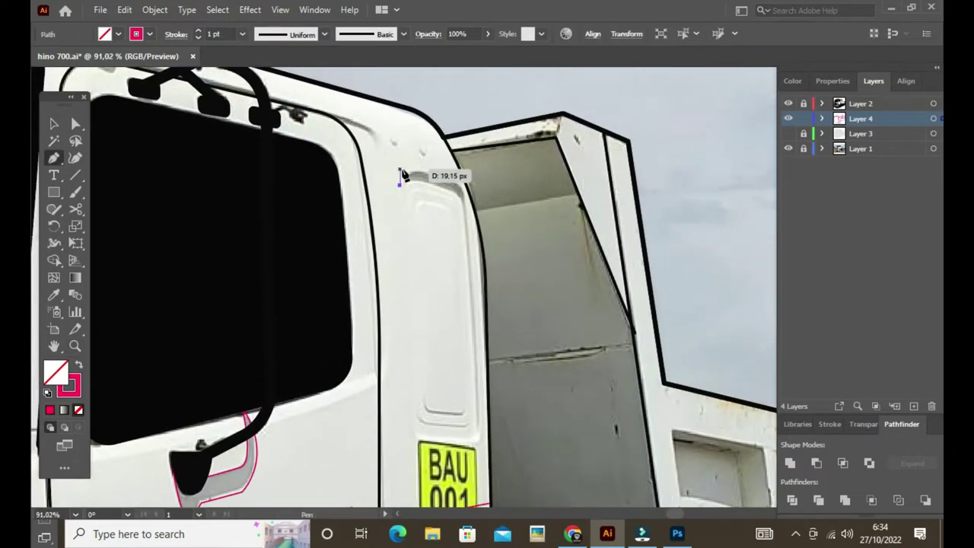
drag(402, 174, 464, 190)
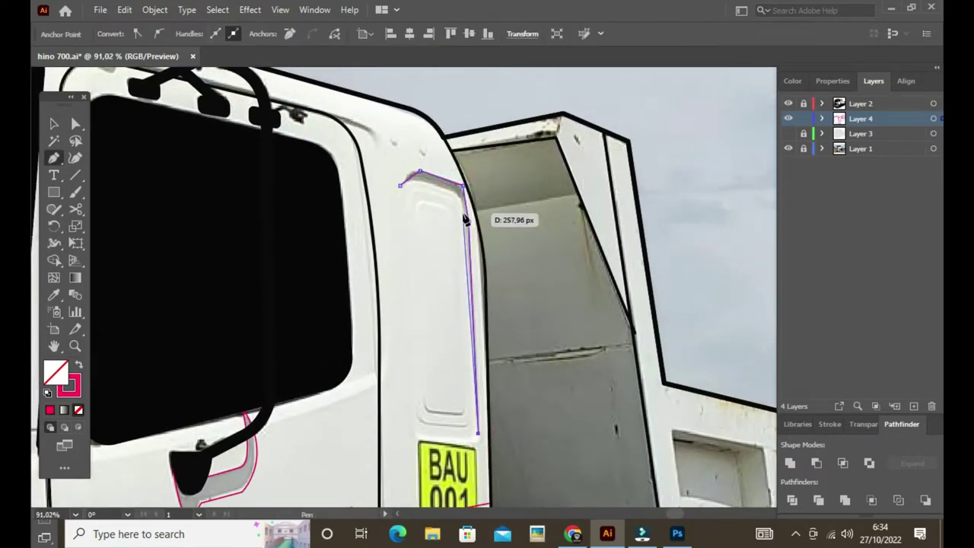
click(399, 153)
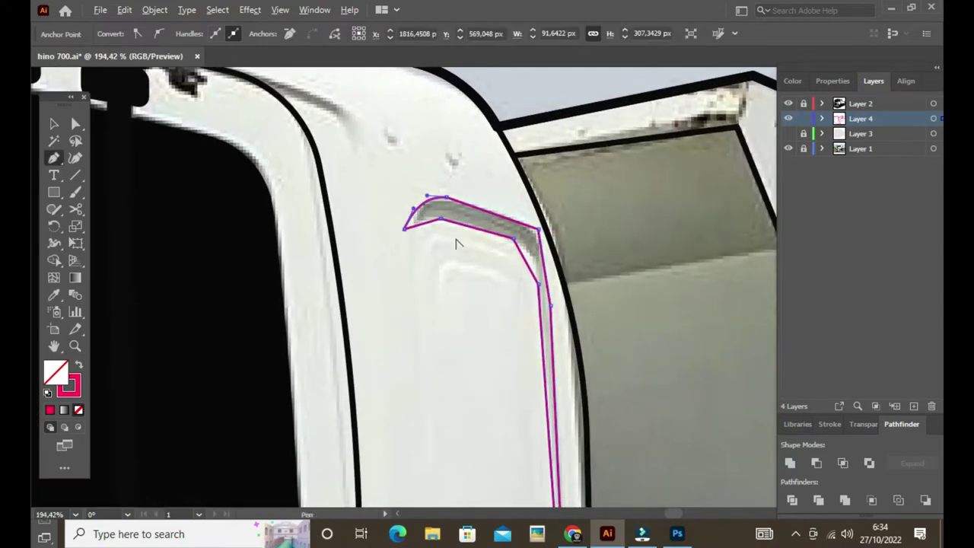
drag(539, 229, 524, 225)
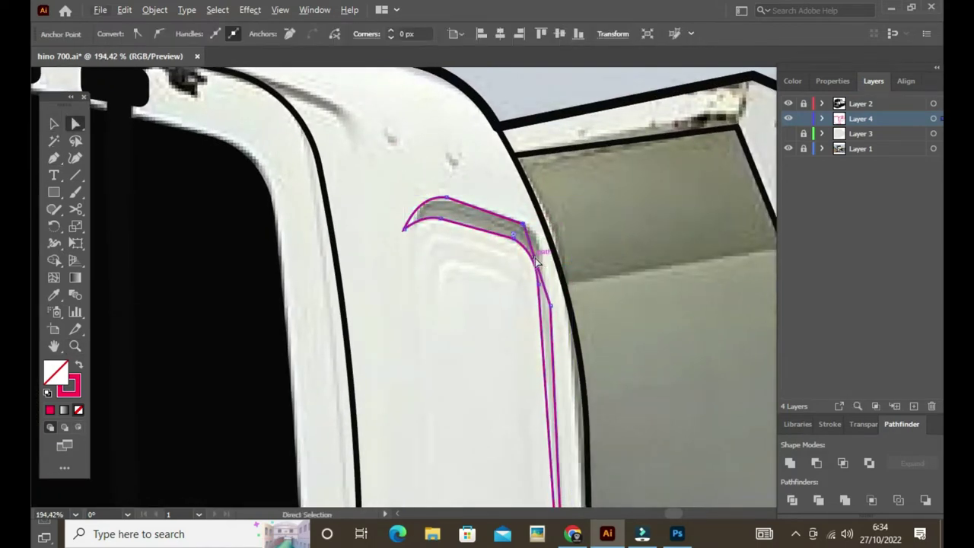
key(ctrl+shift+a)
Start pink lines down the dump bed's front edge and around the first bed panel.
scroll(681, 327, down, 5)
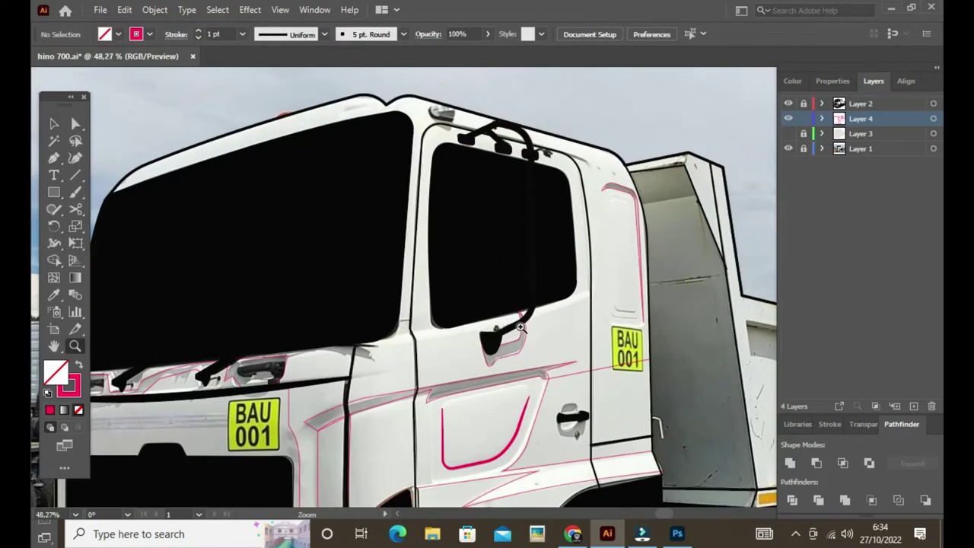
drag(520, 327, 355, 255)
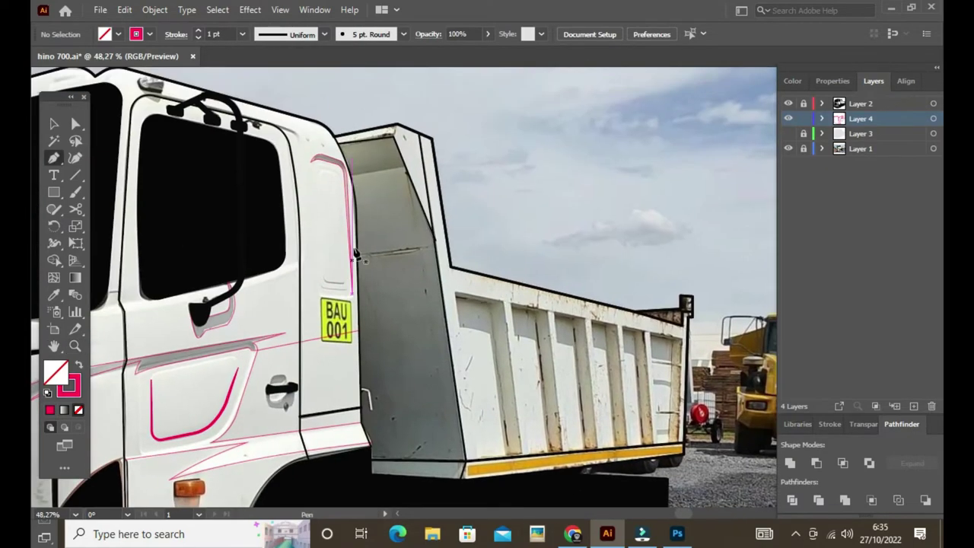
click(434, 237)
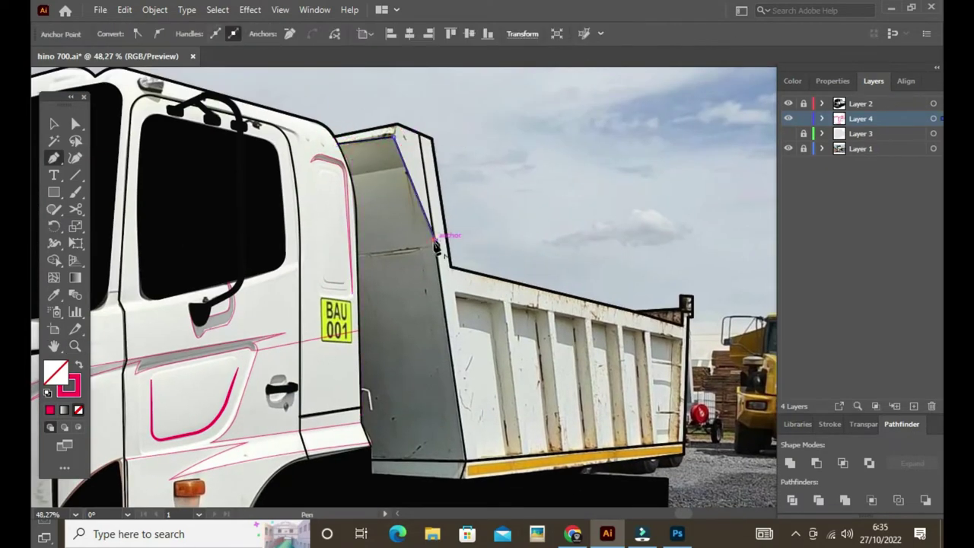
click(371, 443)
scroll(343, 150, up, 5)
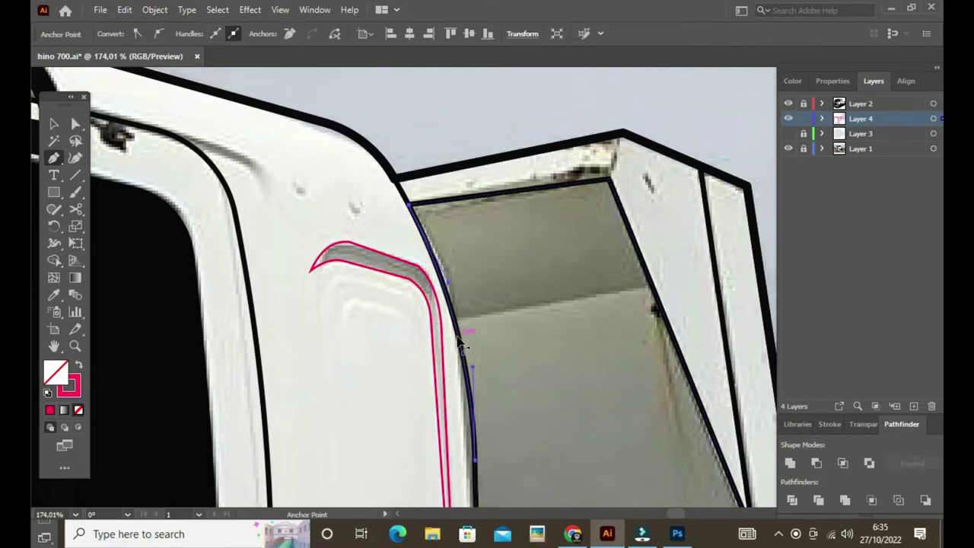
scroll(461, 344, down, 8)
scroll(562, 333, up, 1)
key(z)
scroll(571, 336, up, 4)
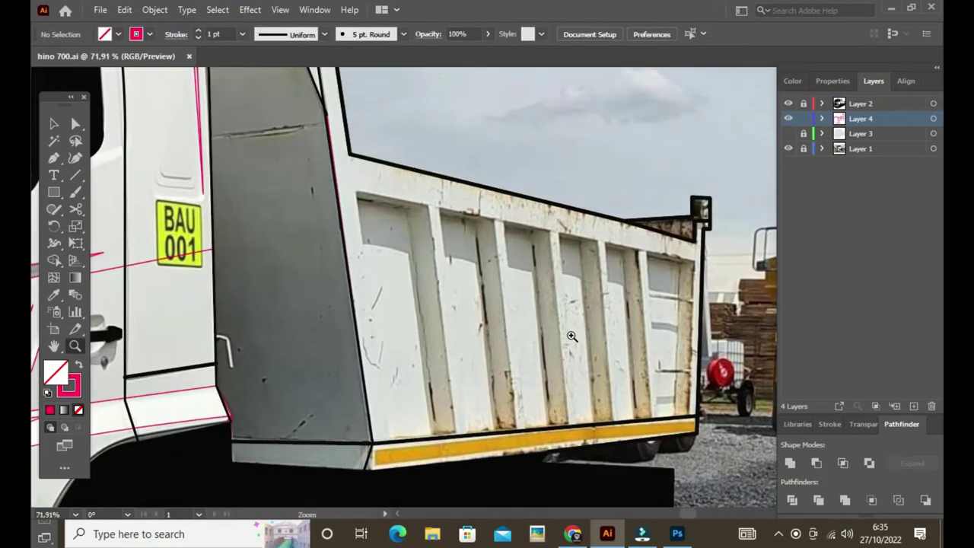
click(428, 206)
click(454, 436)
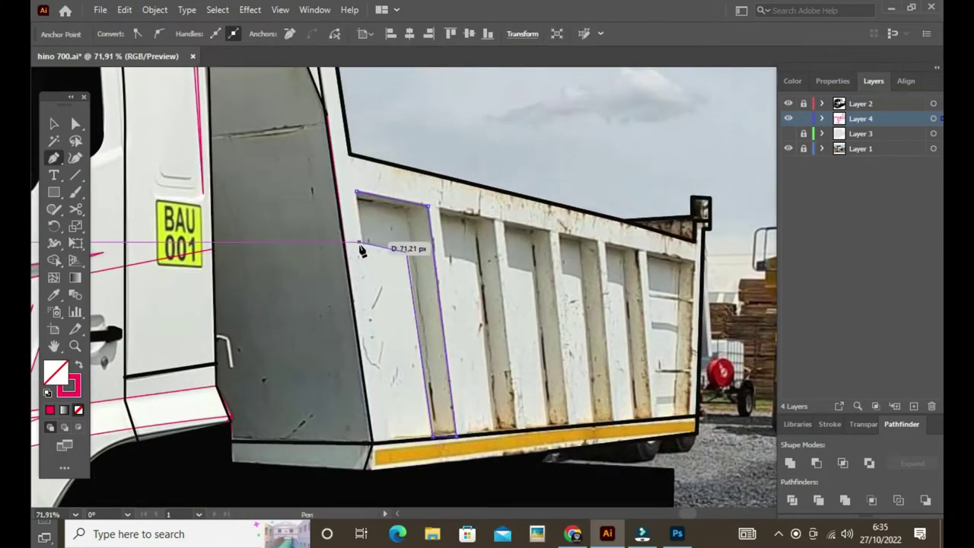
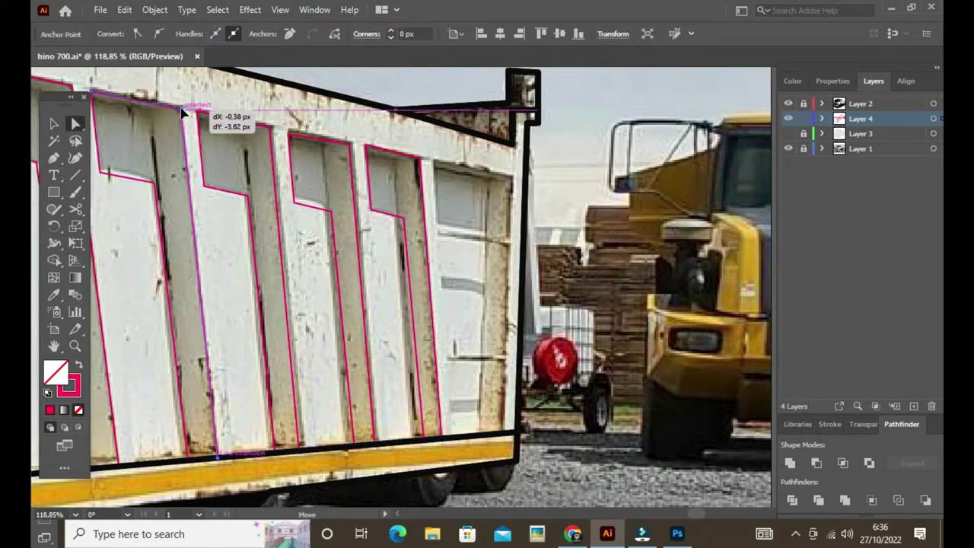
Trace the rightmost dump-bed panel as a closed pink outline and save the drawing.
ctrl+click(182, 111)
click(434, 161)
click(514, 176)
click(435, 227)
click(434, 161)
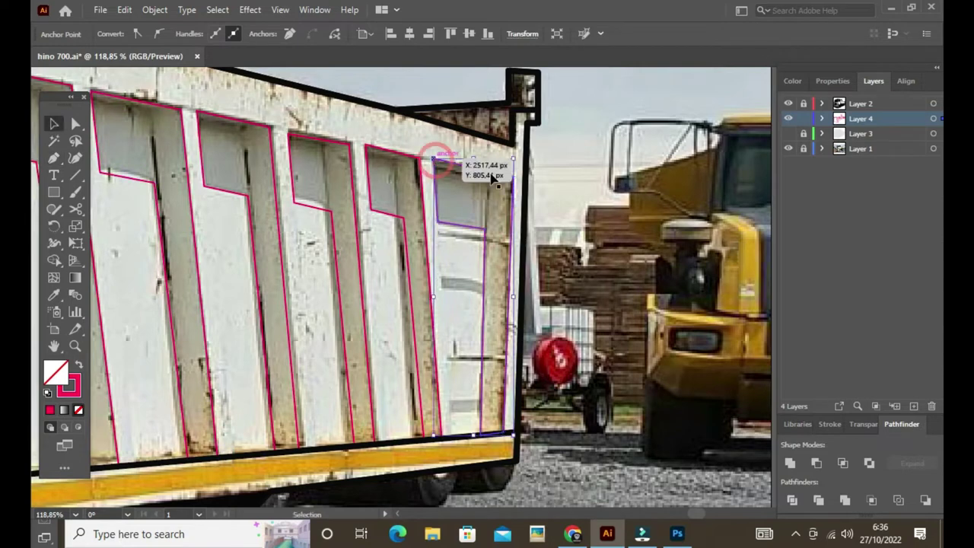
key(v)
key(ctrl+s)
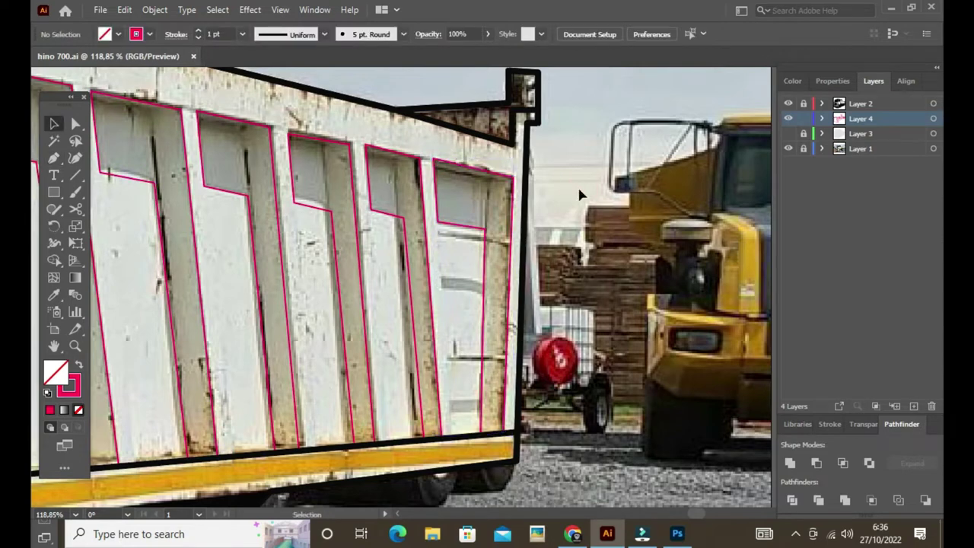
Draw a small triangular shape at the bed's rear top corner on Layer 2.
scroll(578, 196, up, 3)
key(p)
click(361, 254)
click(476, 289)
click(477, 254)
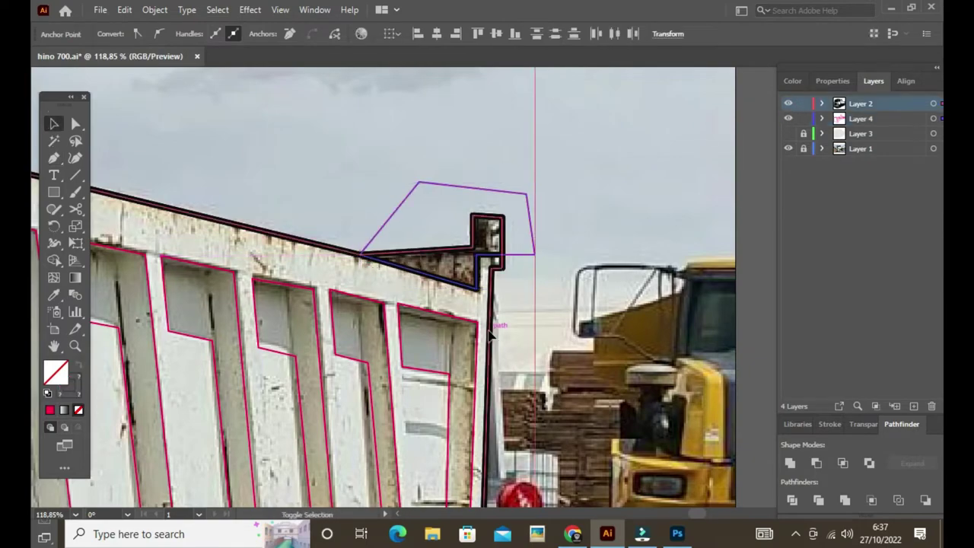
click(578, 255)
click(491, 243)
key(ctrl+0)
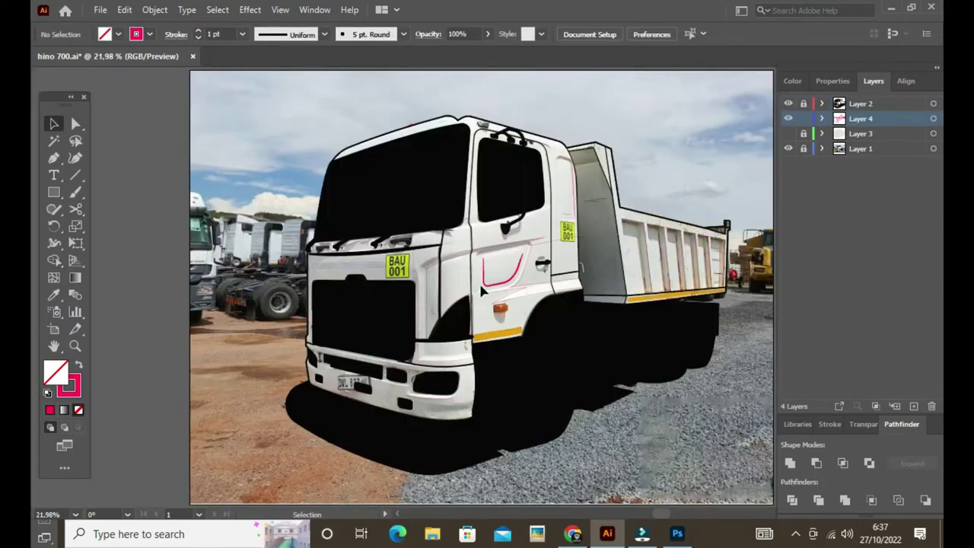
Give all traced truck shapes a flat fill sampled with the Eyedropper.
click(475, 152)
key(v)
key(ctrl+0)
key(ctrl+a)
key(i)
click(564, 221)
scroll(566, 219, up, 3)
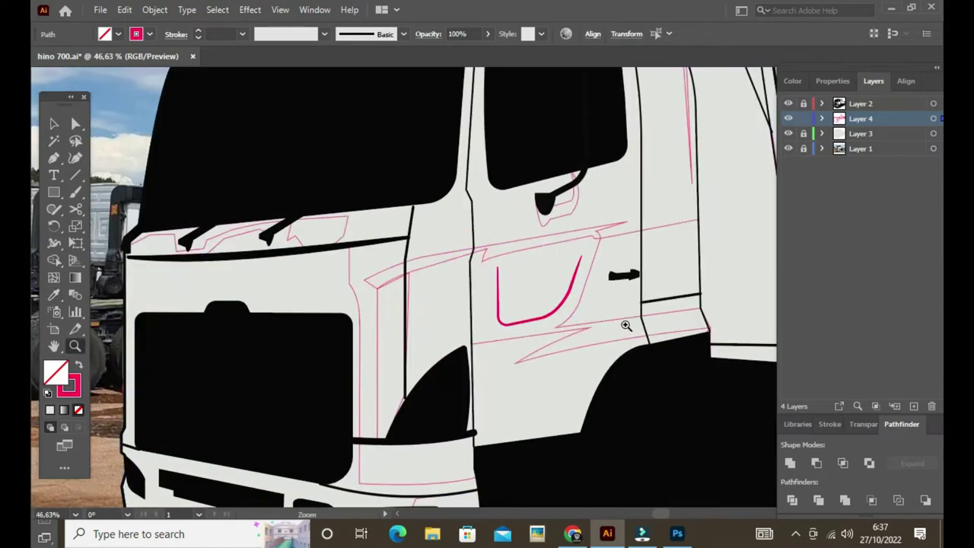
Select the pink door curve and the other shading shapes for light grey fill.
key(v)
click(506, 255)
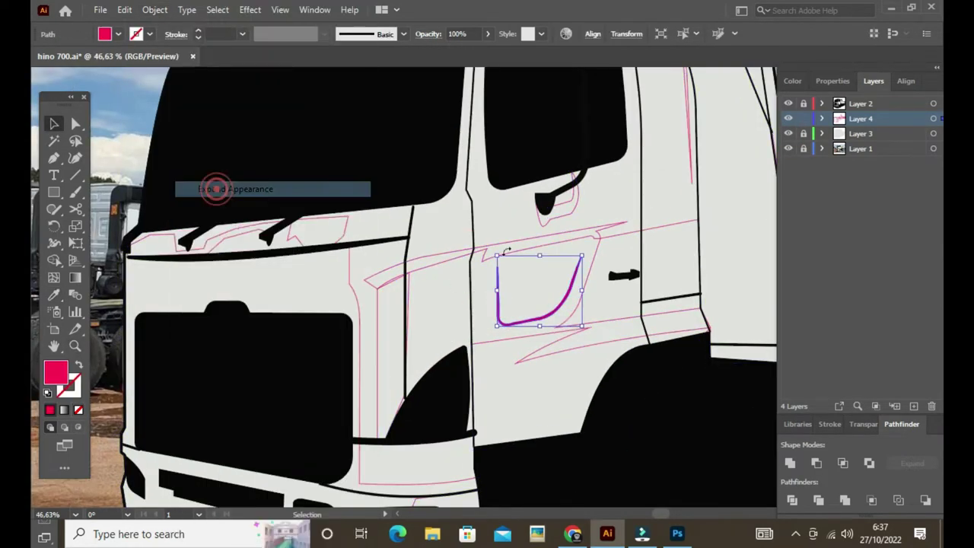
key(ctrl+0)
key(ctrl+a)
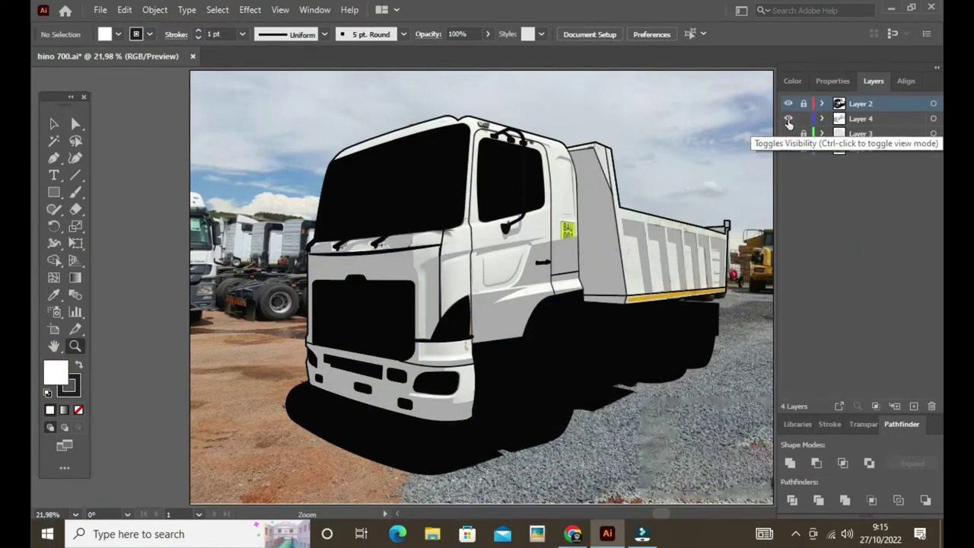
Compare against the photo, then add a grey-filled curved shape at the bed's front top on Layer 4.
click(788, 134)
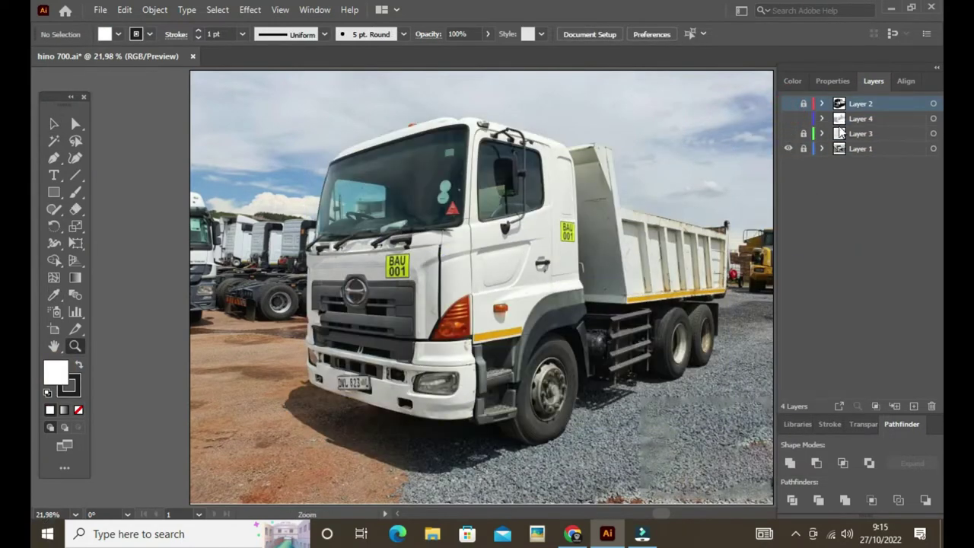
click(787, 134)
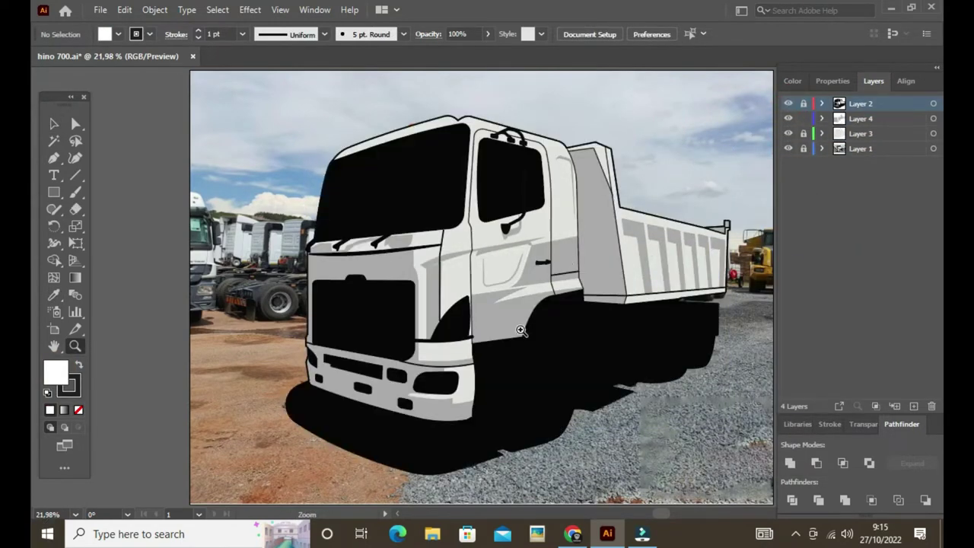
click(852, 119)
drag(606, 120, 756, 211)
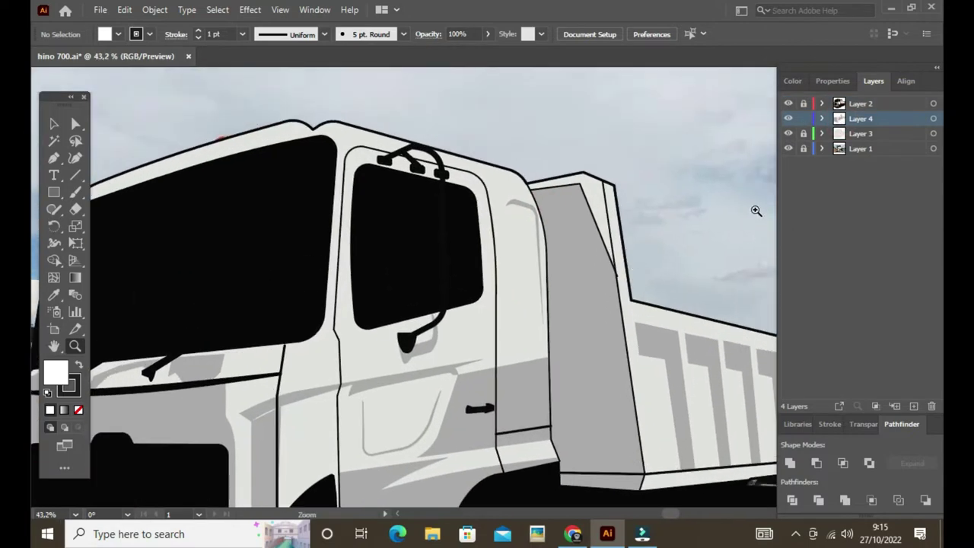
drag(542, 218, 577, 222)
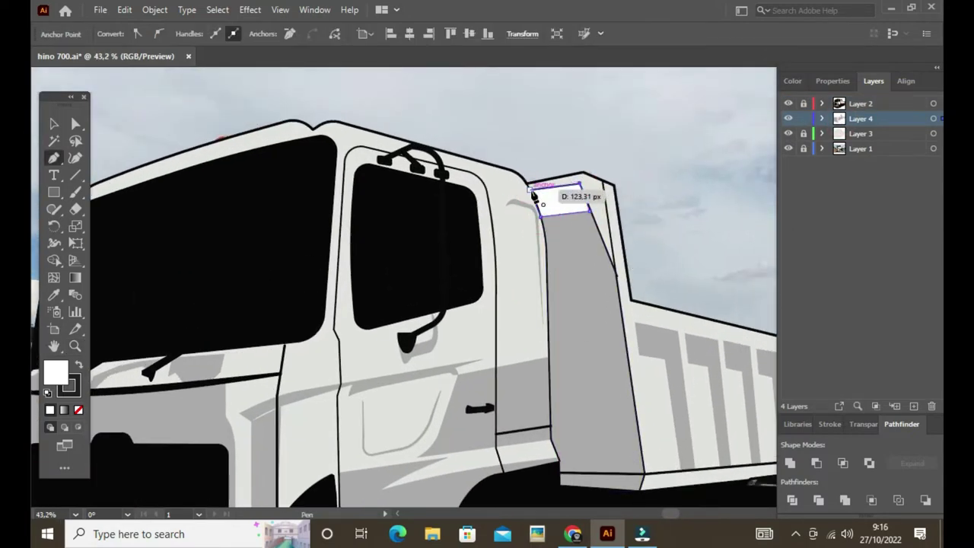
click(533, 188)
double_click(55, 371)
click(837, 254)
key(z)
key(ctrl+0)
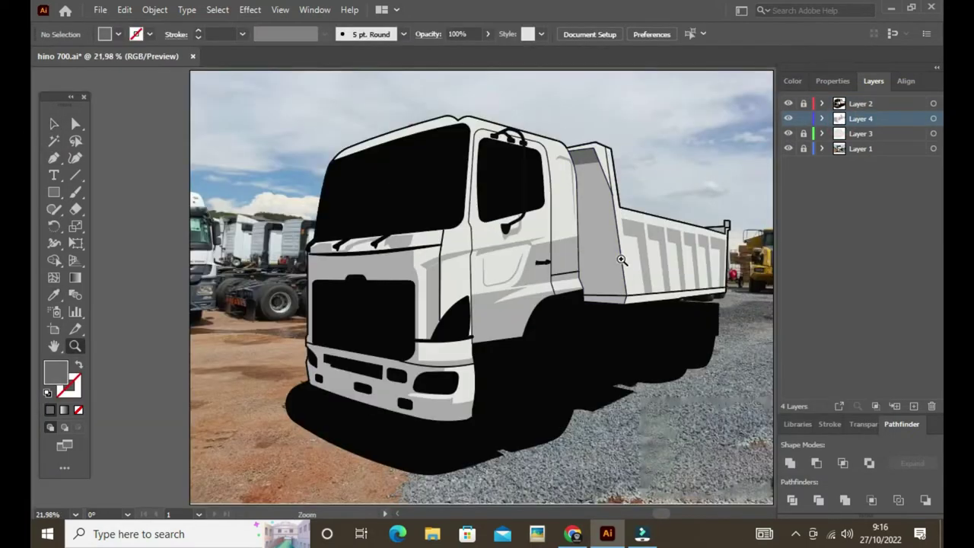
Draw a line along the first bed panel with no fill and an 8 pt dark stroke.
drag(622, 260, 736, 318)
key(p)
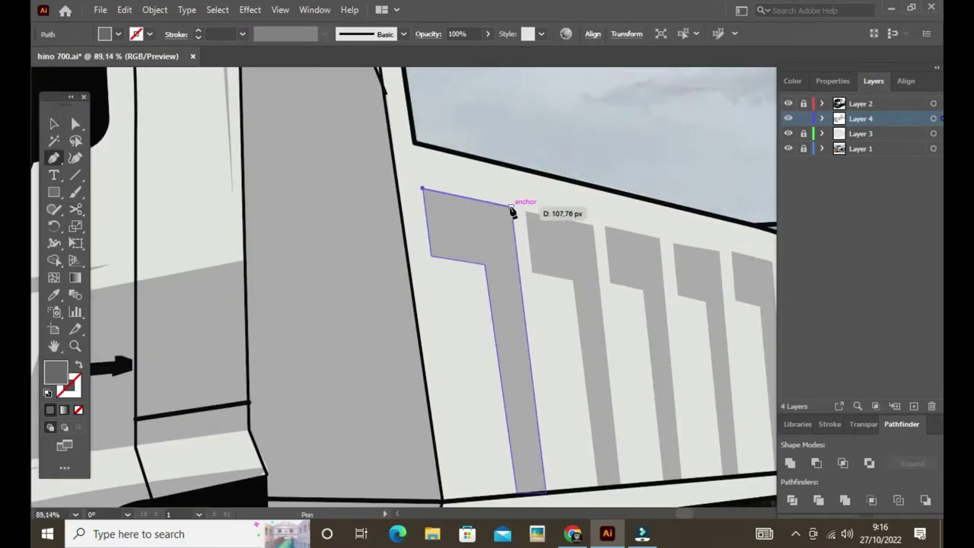
click(511, 206)
click(545, 491)
click(79, 412)
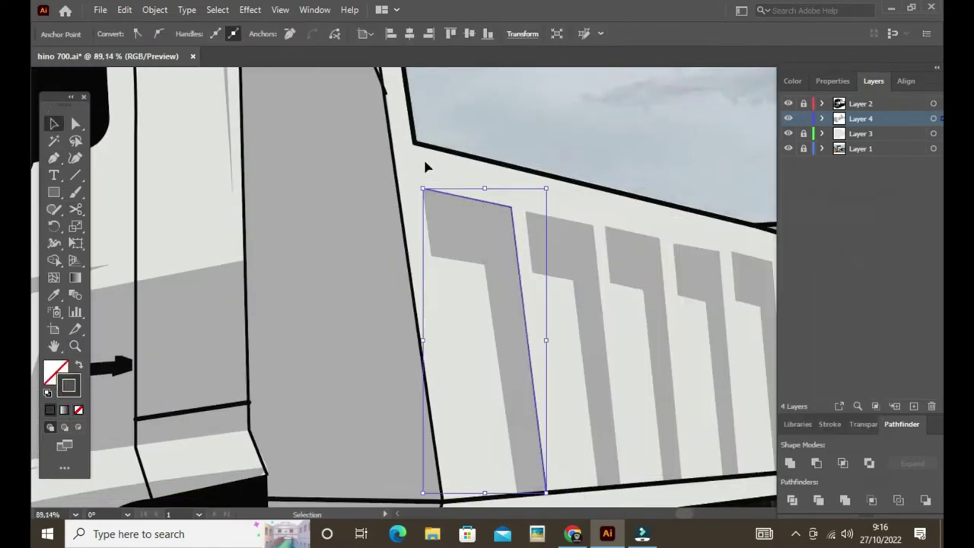
click(199, 31)
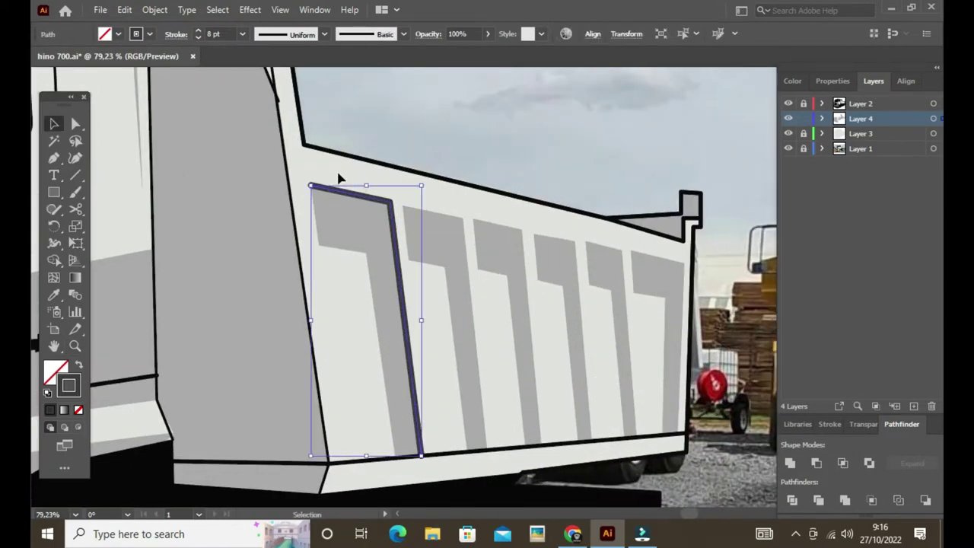
Position the rib line on the first panel, copy it to the second and third, and adjust one copy's anchor.
click(338, 179)
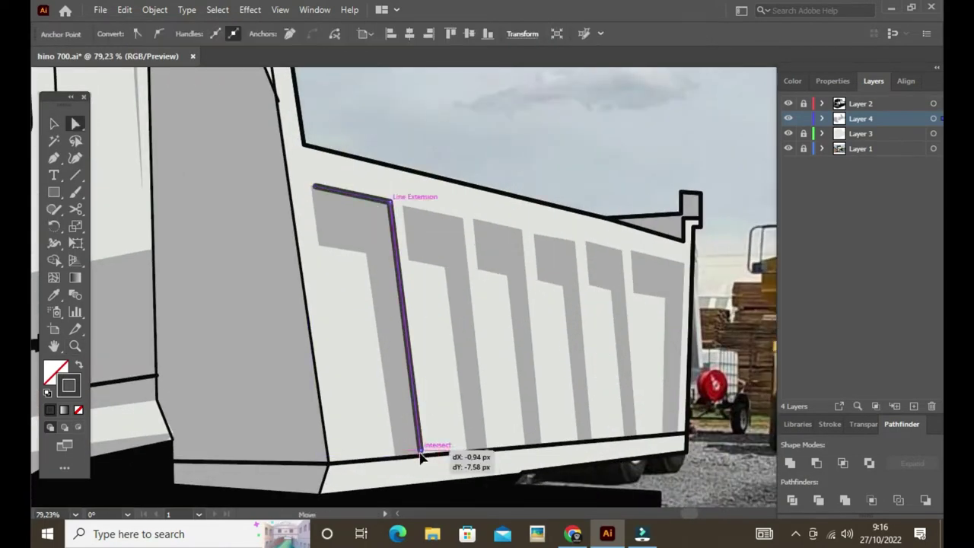
alt+scroll(446, 266, up, 1)
mouse_move(413, 290)
mouse_down()
mouse_move(488, 310)
mouse_move(484, 152)
mouse_up()
alt+drag(373, 191, 476, 214)
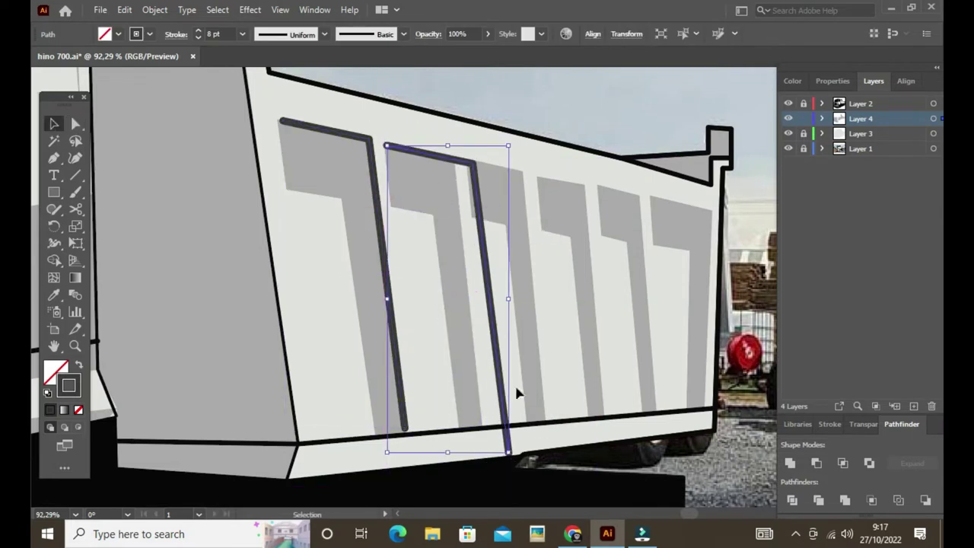
alt+drag(484, 279, 539, 288)
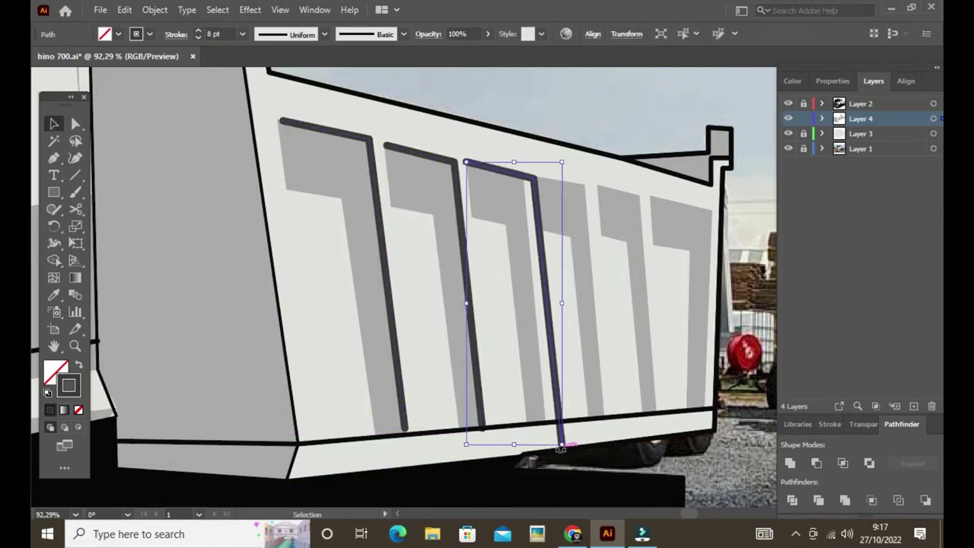
key(a)
click(522, 176)
drag(522, 177, 522, 172)
Copy rib lines onto the fourth, fifth and last bed panels, then deselect.
scroll(496, 152, up, 3)
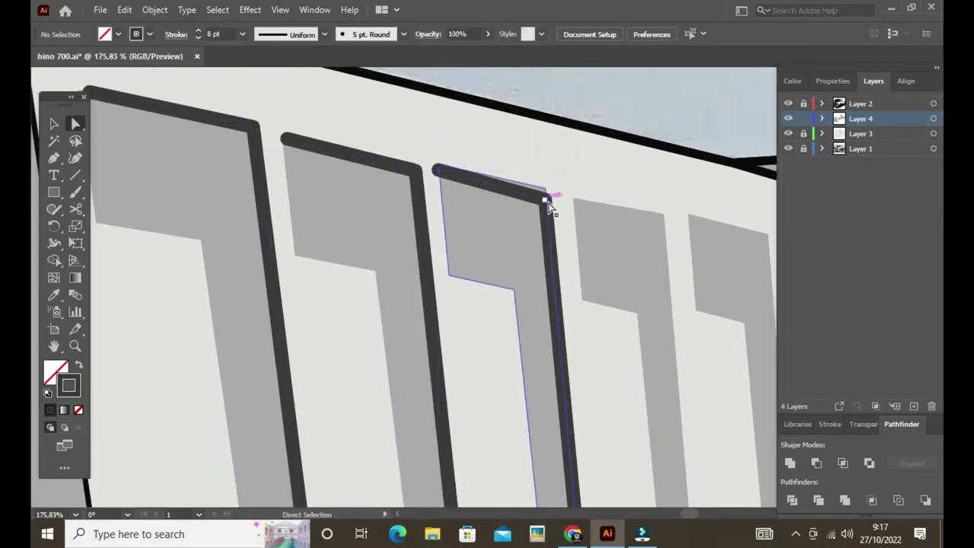
drag(586, 308, 468, 223)
drag(436, 270, 505, 135)
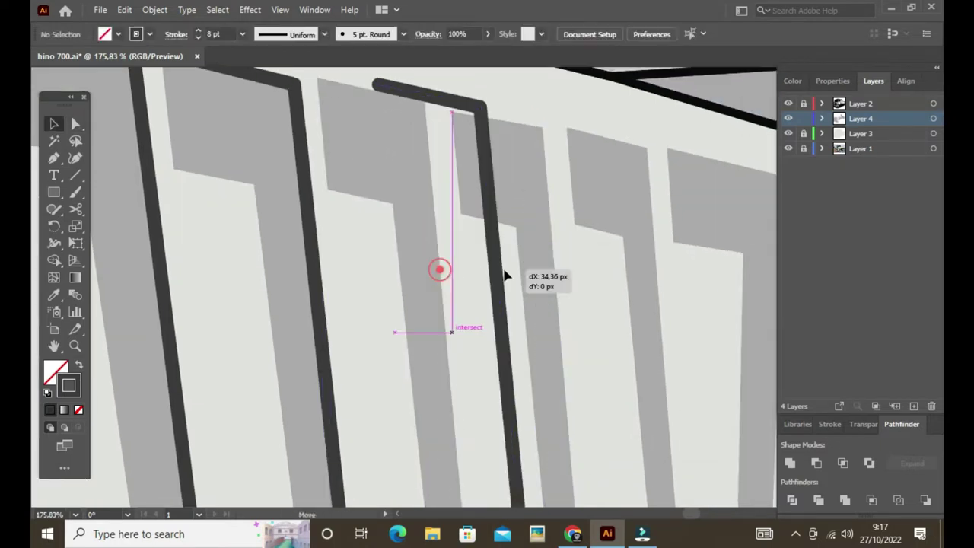
scroll(606, 415, down, 2)
key(ctrl+1)
key(v)
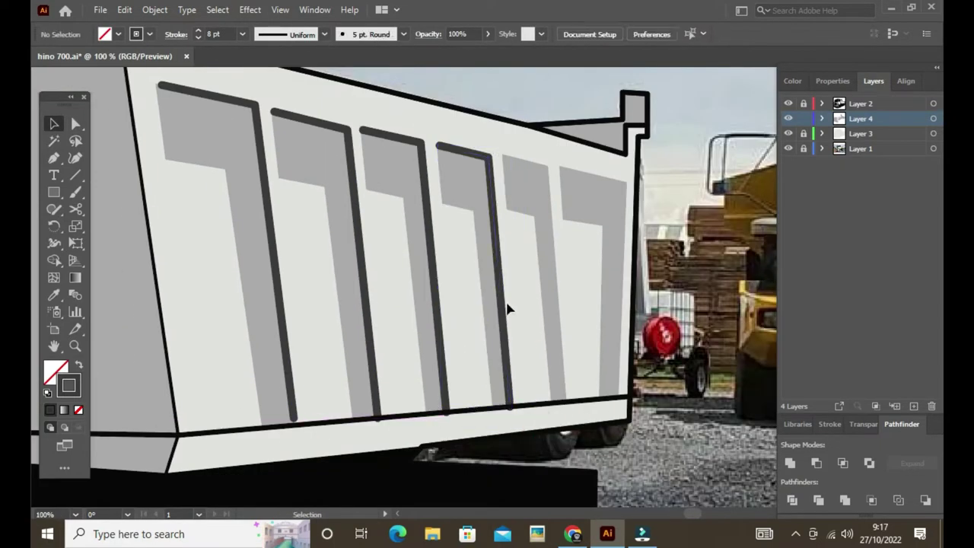
drag(507, 306, 576, 417)
drag(561, 319, 617, 313)
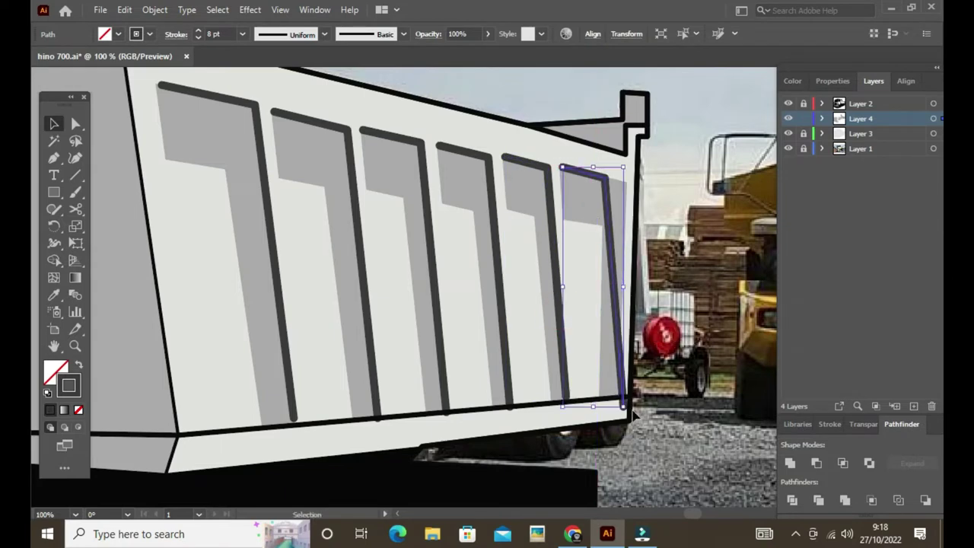
key(a)
key(v)
key(ctrl+shift+a)
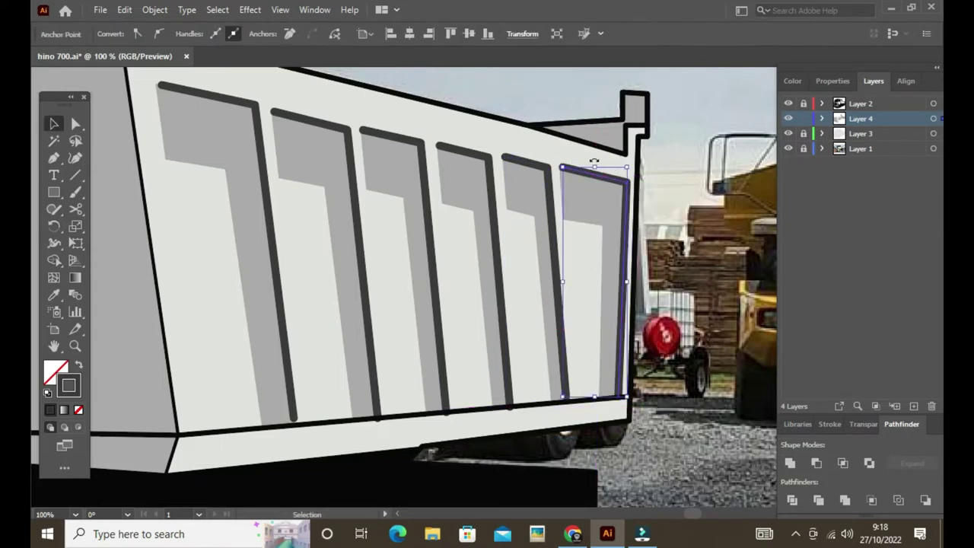
key(ctrl+0)
drag(687, 267, 413, 251)
Draw a closed dark-grey shadow shape at the first panel's top.
click(354, 174)
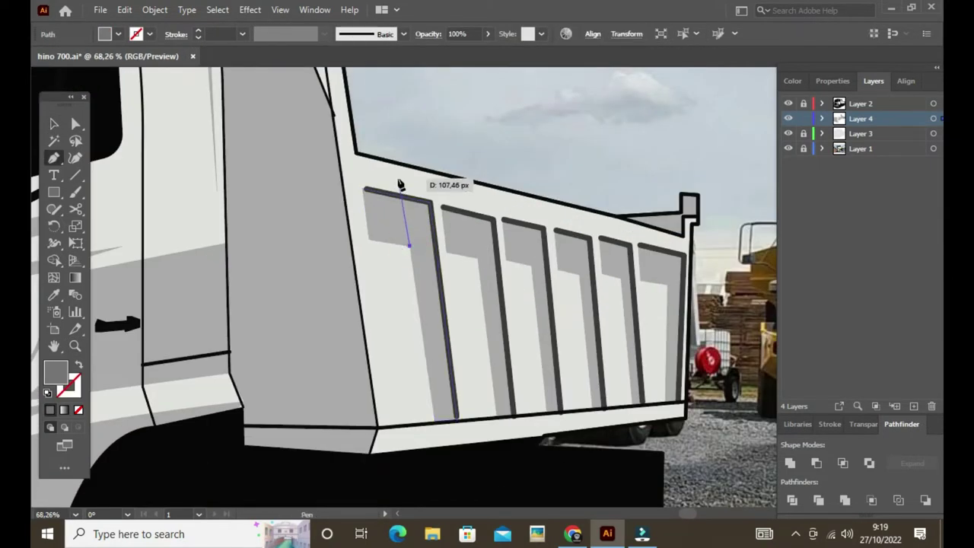
click(401, 179)
click(411, 245)
click(365, 262)
click(354, 173)
key(ctrl+shift+a)
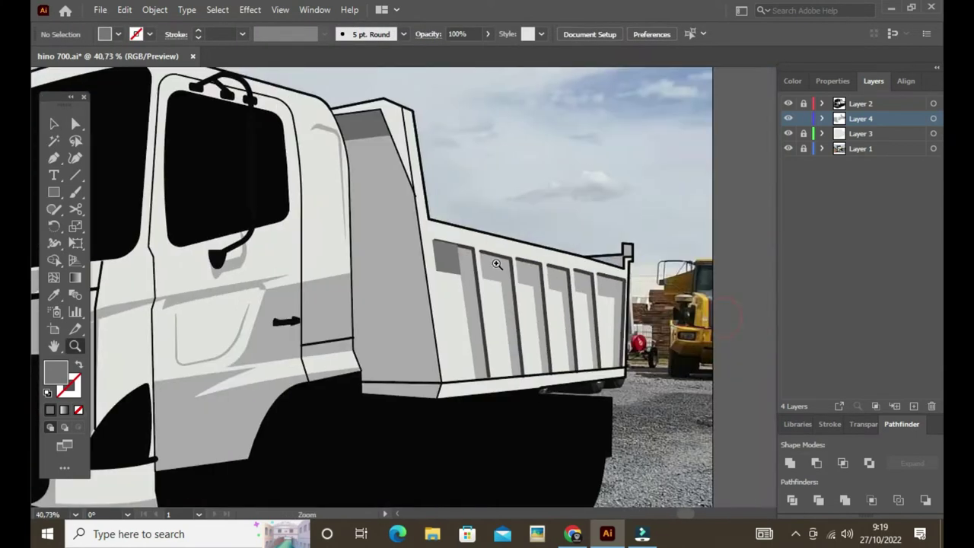
Draw the second panel's top shadow and merge its pieces into one shape.
key(p)
click(461, 239)
click(466, 296)
click(506, 304)
click(502, 242)
click(461, 239)
shift+click(518, 319)
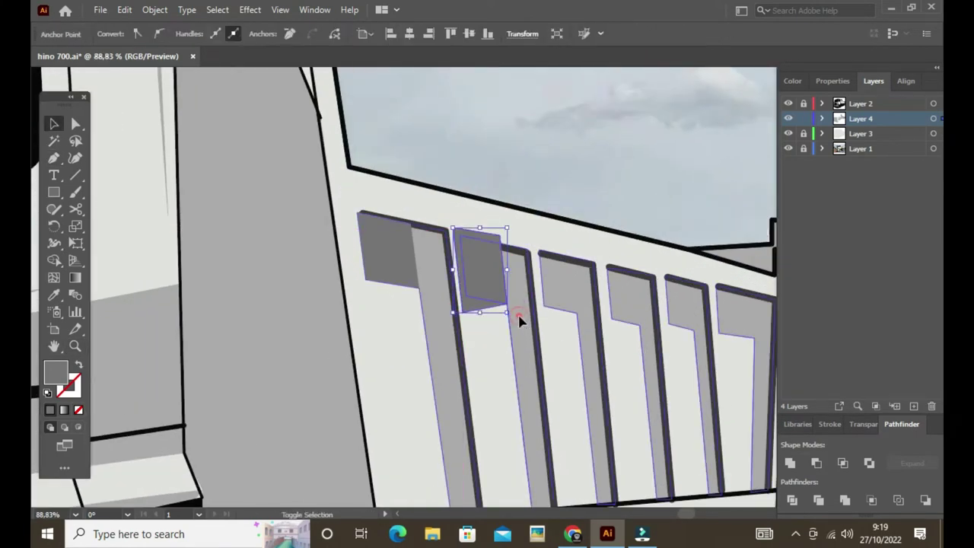
key(shift+m)
key(z)
click(446, 327)
Trace grey shadow shapes across the tops of the third and fourth panels.
click(395, 258)
click(347, 332)
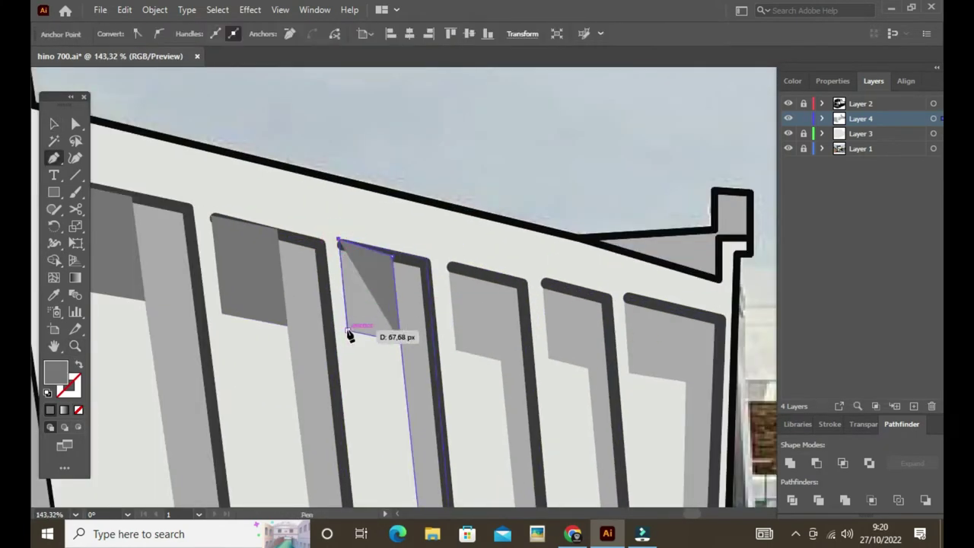
click(339, 244)
click(449, 267)
click(500, 279)
click(500, 362)
click(456, 350)
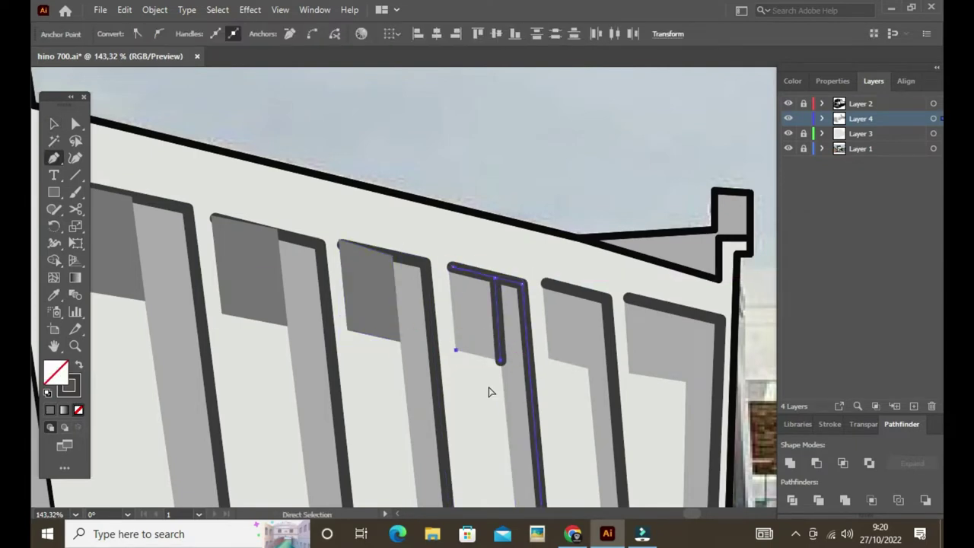
Trace grey shading on the fifth and sixth panels, then select and group all artwork.
click(501, 279)
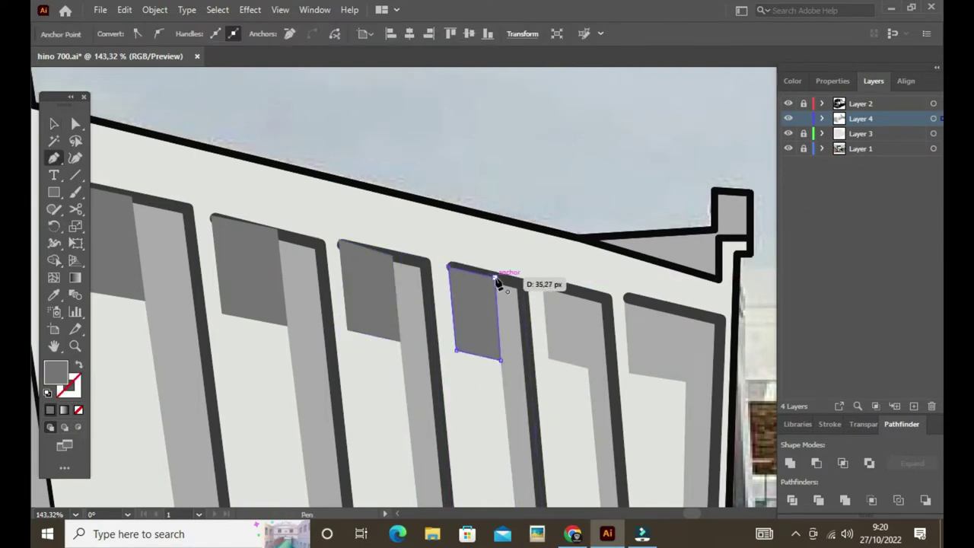
click(588, 368)
click(548, 358)
click(543, 281)
ctrl+click(695, 394)
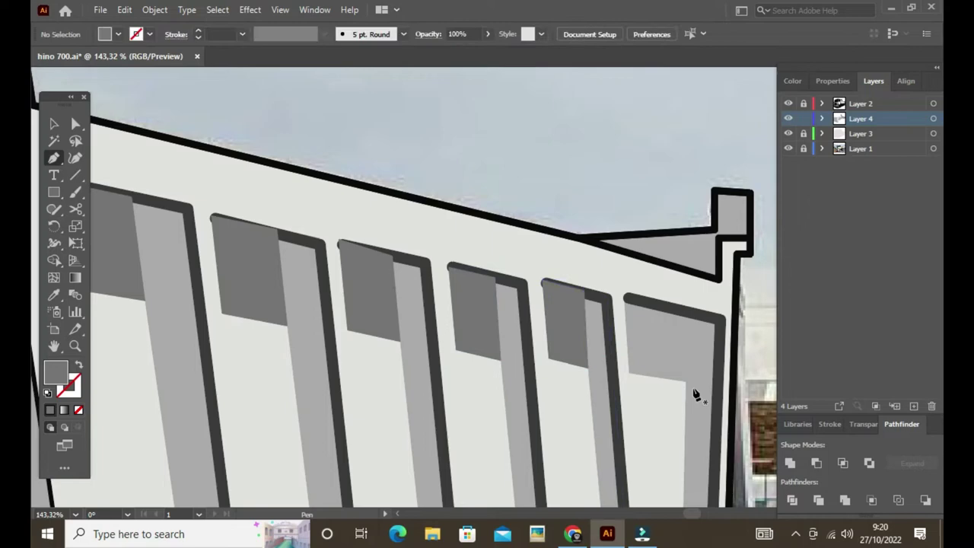
click(691, 320)
ctrl+click(613, 320)
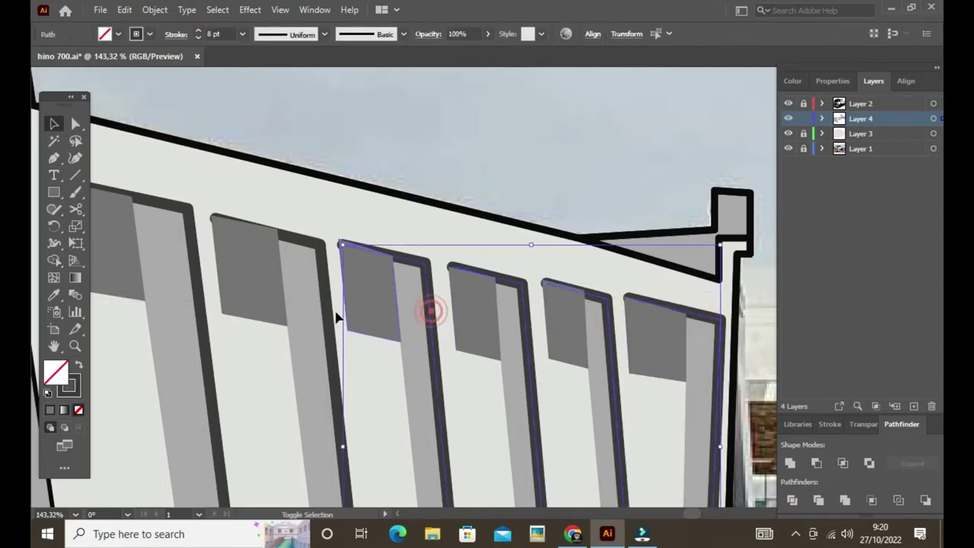
key(ctrl+a)
key(ctrl+0)
key(ctrl+g)
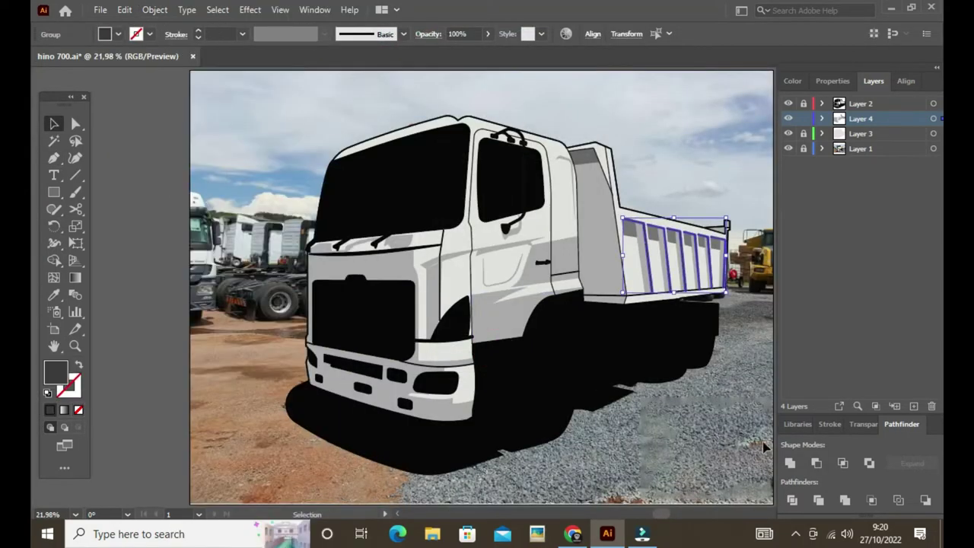
Hide the shading layers to reveal the photo and lock Layer 4.
ctrl+click(765, 447)
click(789, 148)
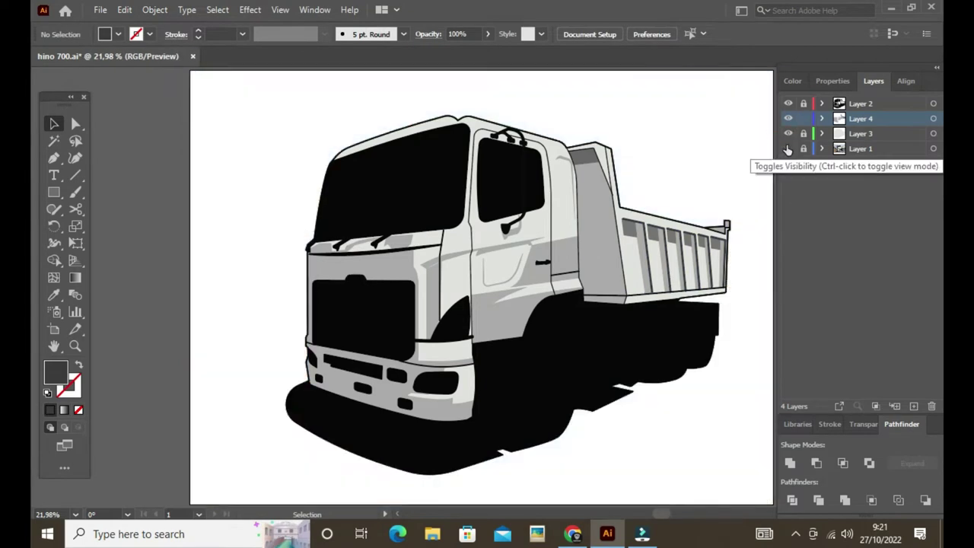
click(789, 118)
click(788, 134)
click(803, 118)
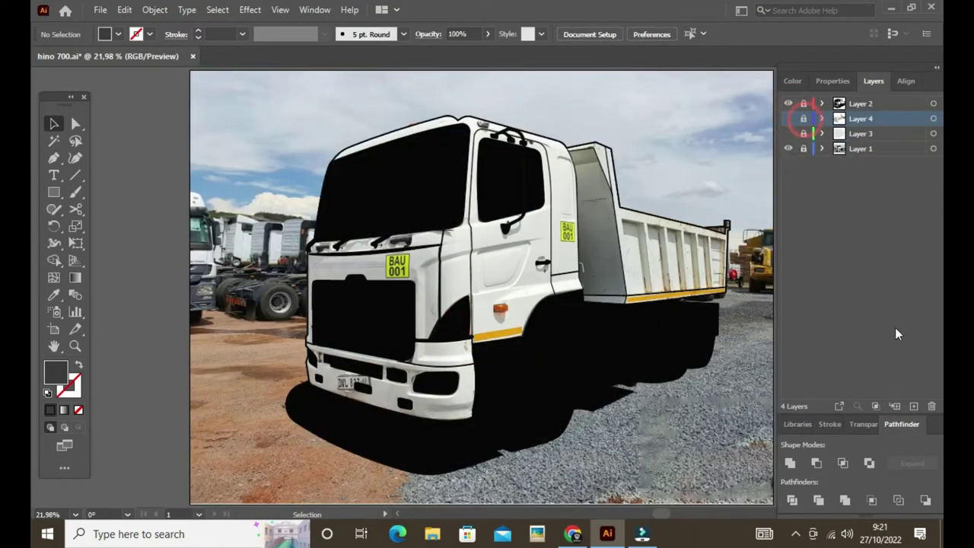
With a red stroke, outline the yellow stripes below the cab door and along the dump bed.
click(501, 338)
key(p)
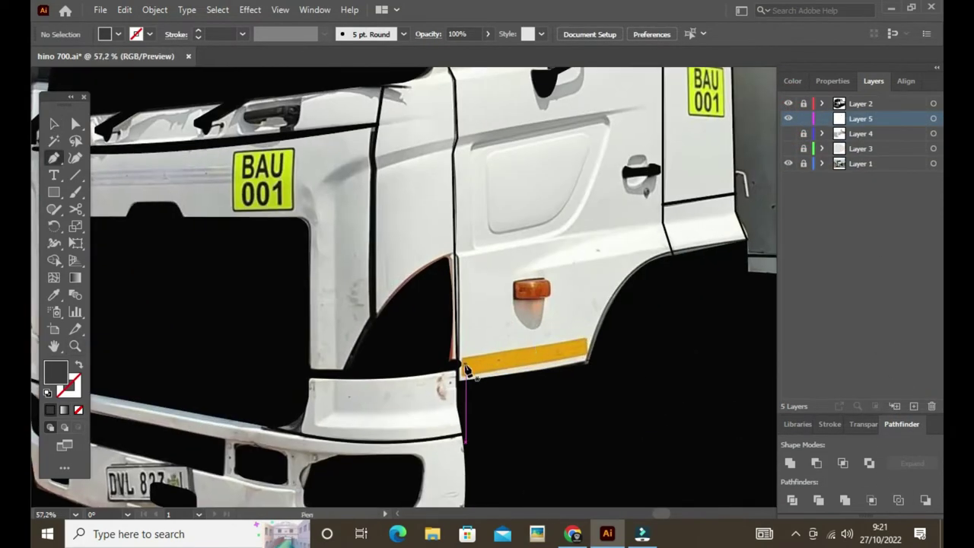
double_click(68, 387)
click(831, 252)
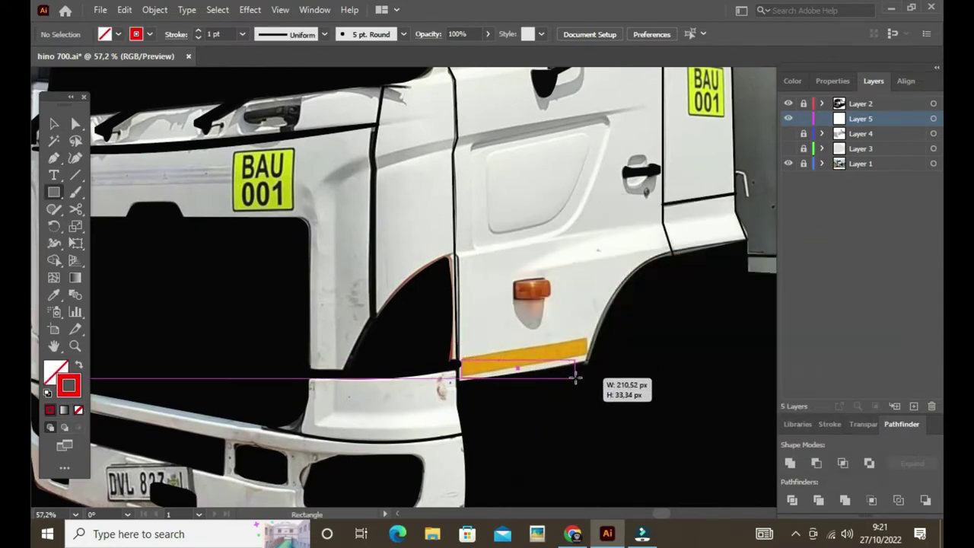
mouse_move(461, 373)
mouse_down()
mouse_move(576, 379)
mouse_move(591, 361)
mouse_move(676, 320)
mouse_up()
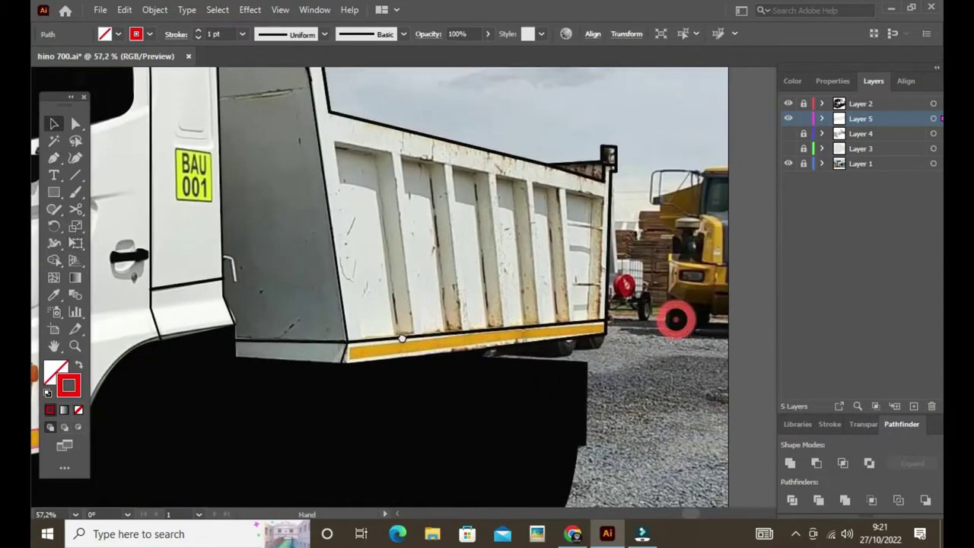
click(600, 326)
Shape the side lamp with rounded right corners and draw its highlight freehand.
scroll(351, 356, left, 5)
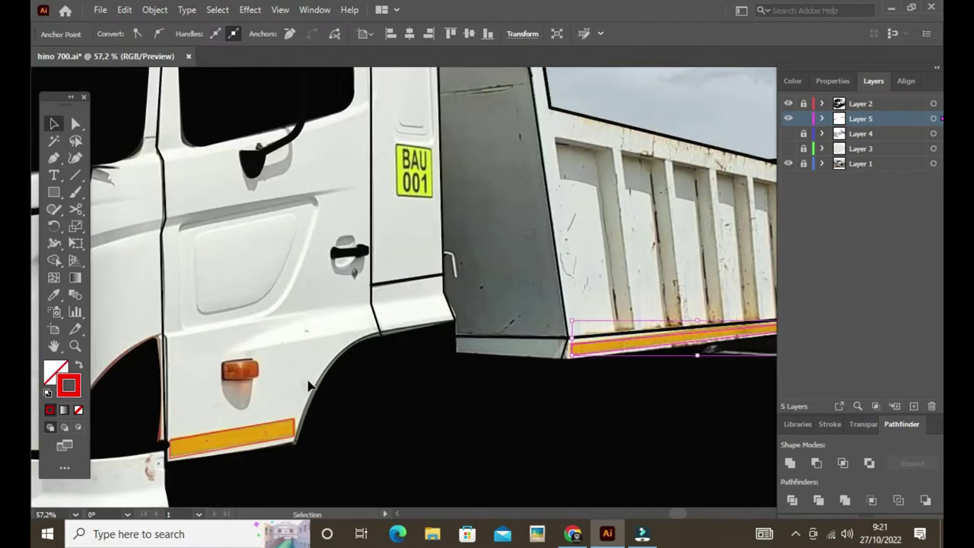
key(z)
scroll(382, 358, up, 5)
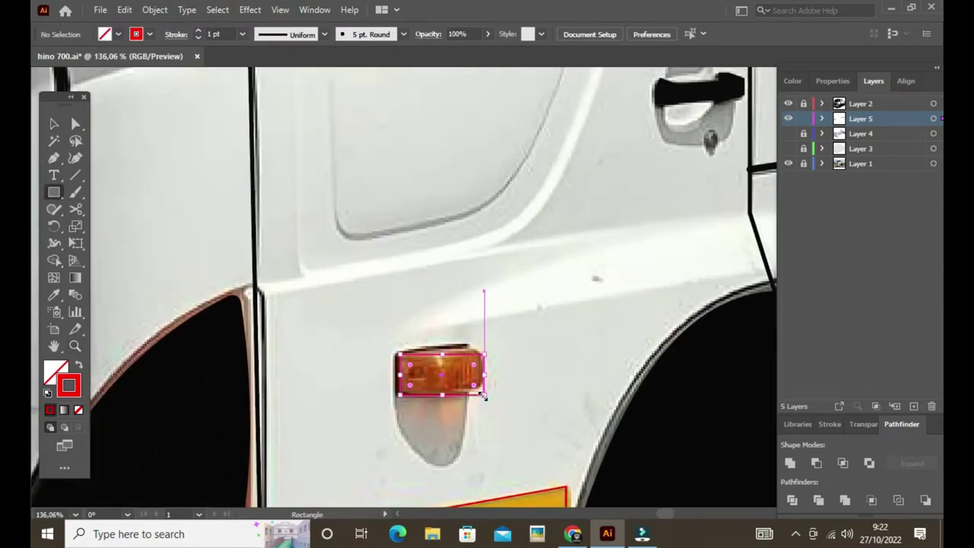
drag(473, 365, 491, 371)
key(e)
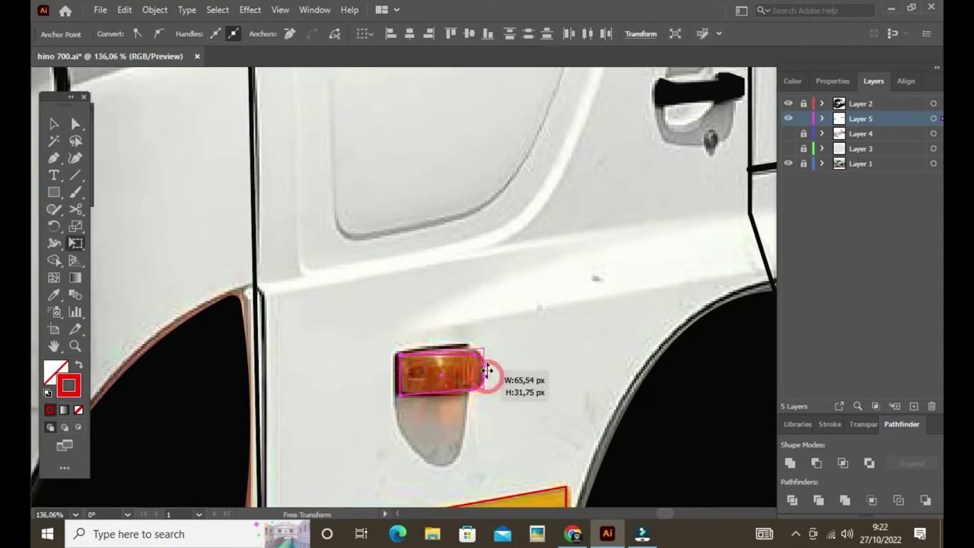
scroll(502, 373, up, 3)
key(v)
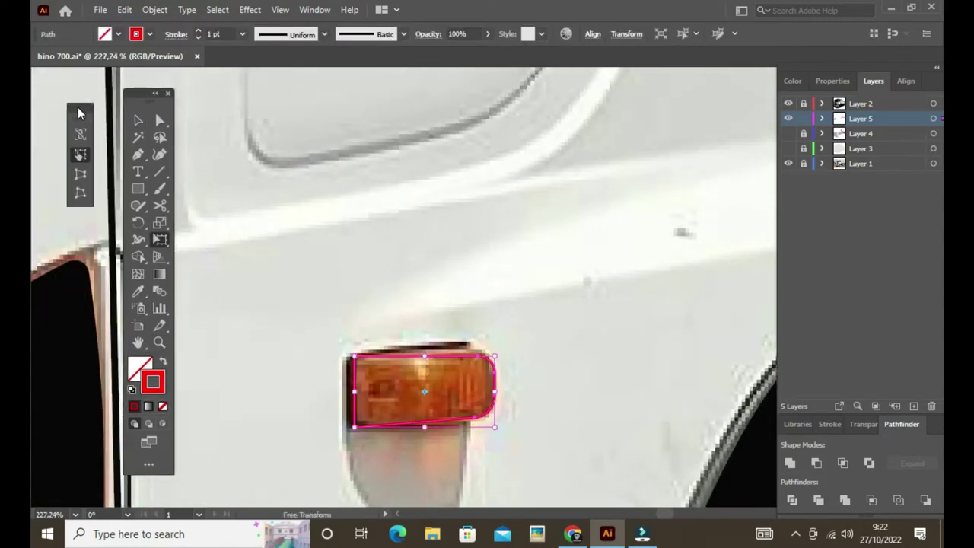
drag(65, 97, 77, 88)
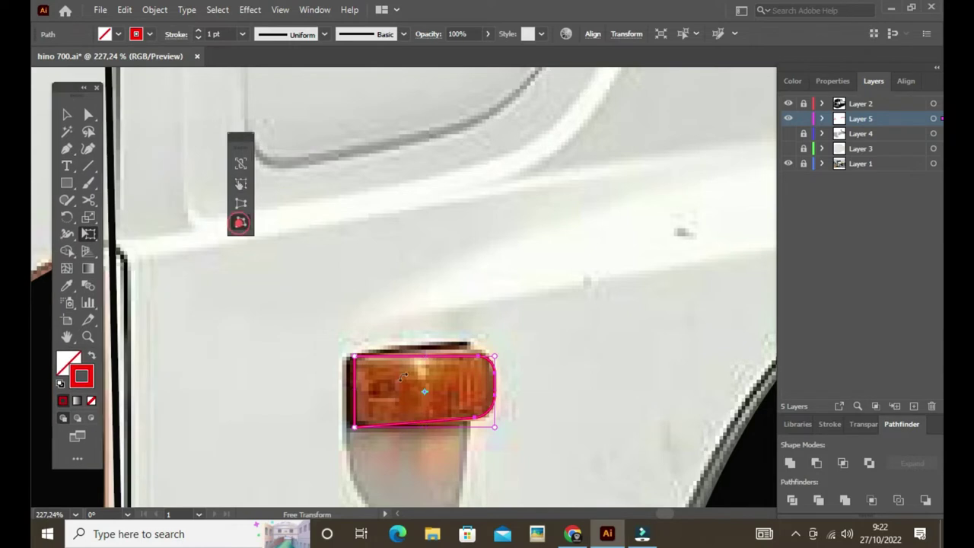
click(520, 373)
drag(67, 200, 129, 218)
drag(376, 366, 348, 335)
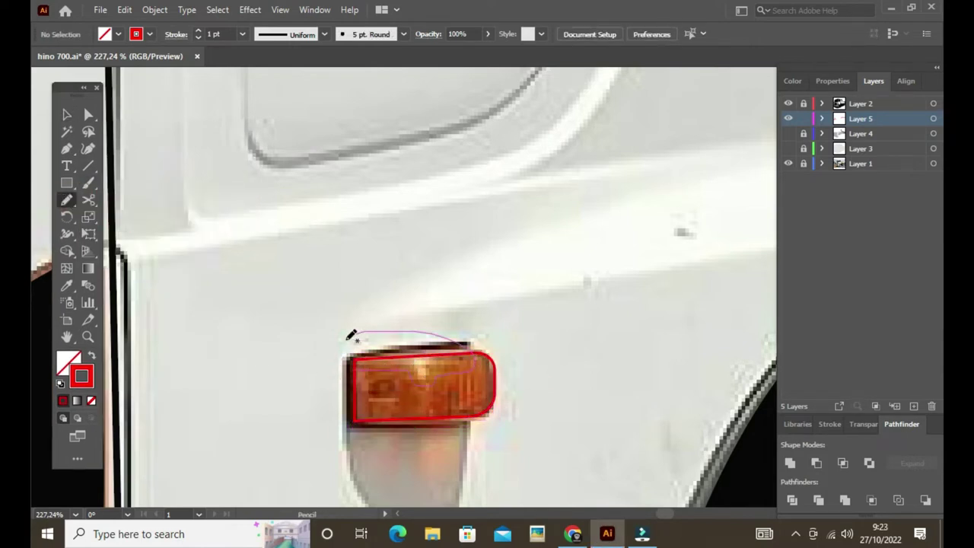
Trace the outline of the lamp's lower housing with the Pen.
key(m)
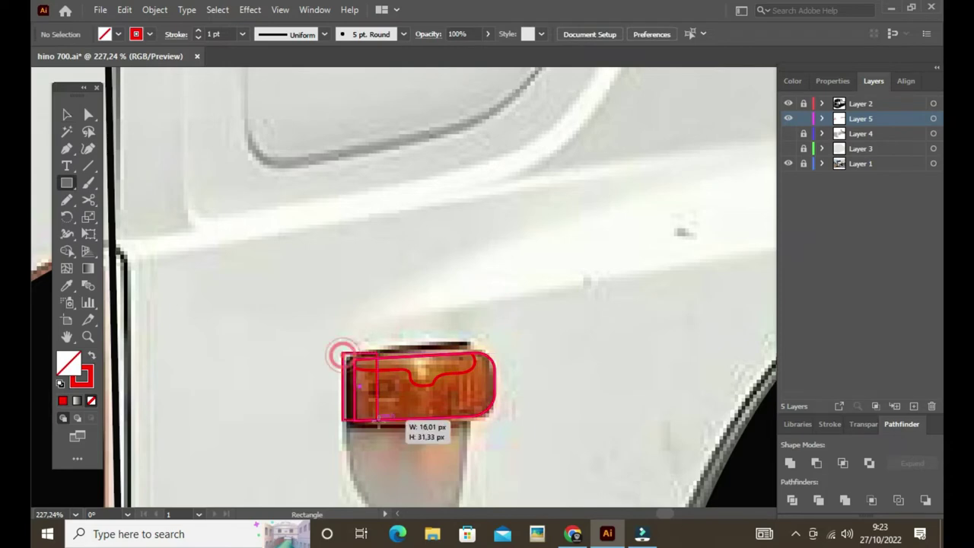
key(p)
scroll(325, 424, down, 3)
click(316, 293)
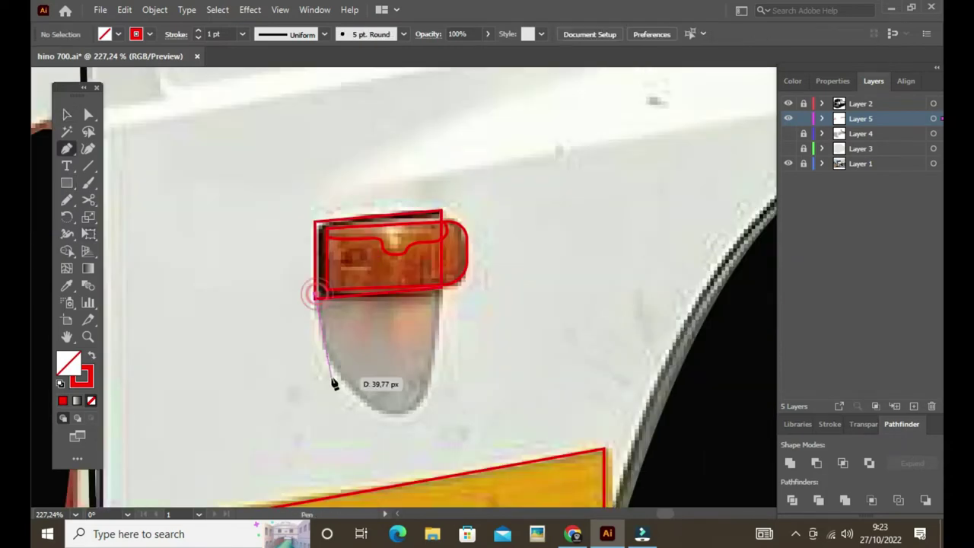
click(396, 415)
click(316, 293)
Fill the lamp shapes with the photo's orange and the lamp's top strip with black.
key(ctrl+0)
key(z)
click(532, 325)
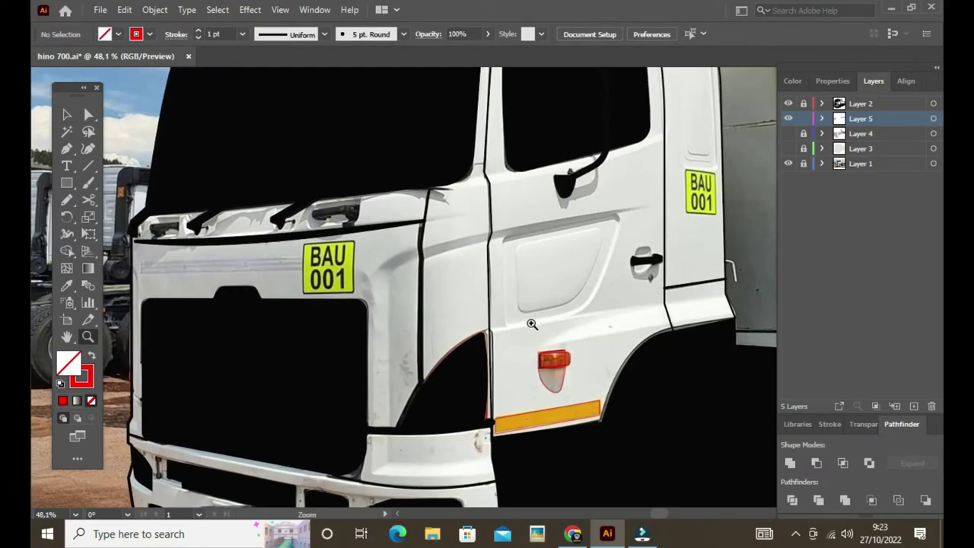
scroll(532, 324, right, 5)
key(v)
click(401, 364)
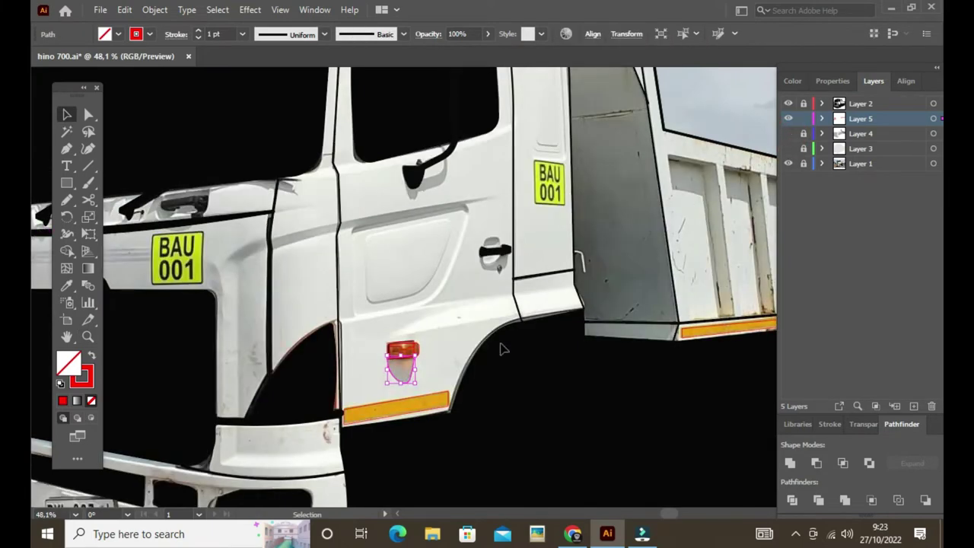
key(i)
scroll(396, 352, up, 5)
click(479, 374)
click(450, 381)
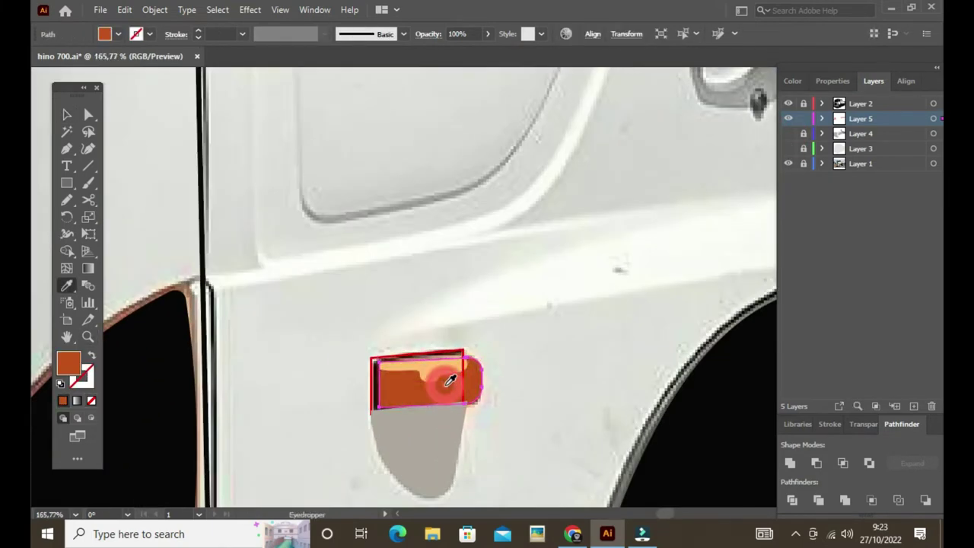
click(177, 398)
Sample the photo's yellow with the Eyedropper for the stripes.
key(v)
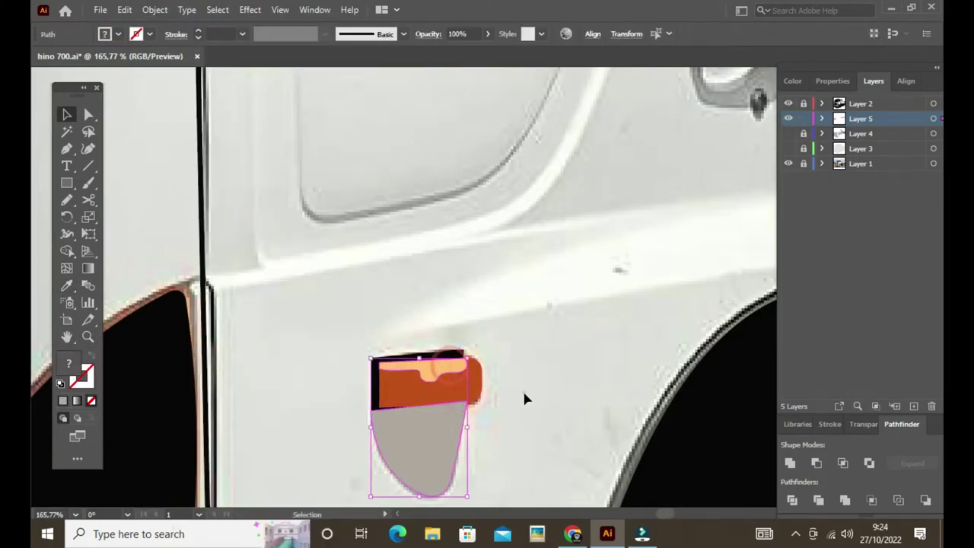
click(154, 9)
key(Escape)
scroll(500, 439, down, 2)
scroll(491, 307, down, 3)
key(i)
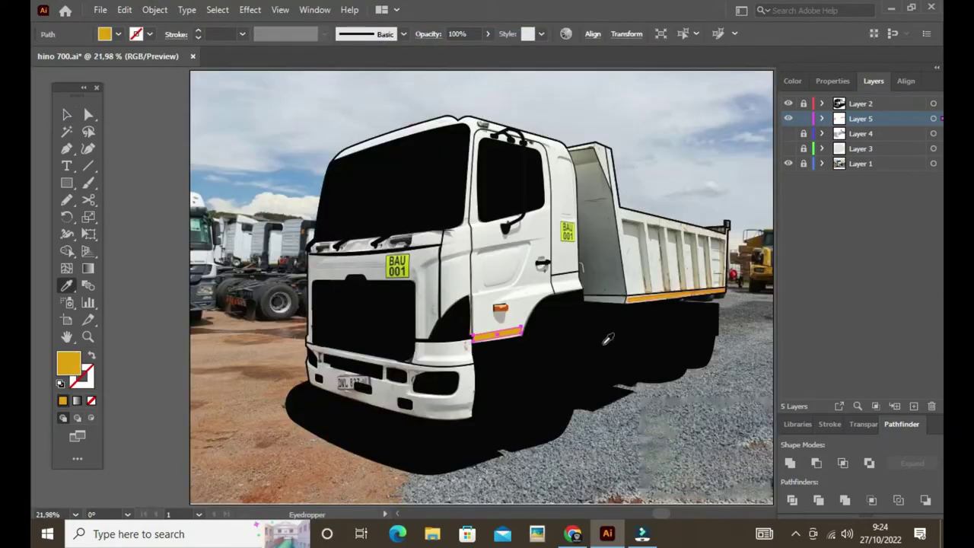
key(v)
Show the shading layers again, save the drawing, and make Layer 2 current.
key(ctrl+shift+a)
click(788, 149)
click(788, 134)
key(ctrl+s)
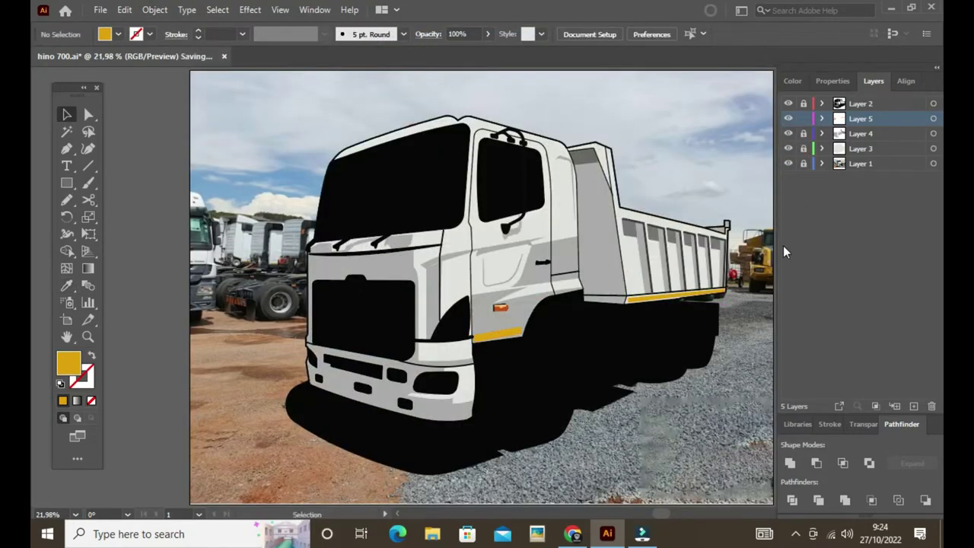
click(827, 108)
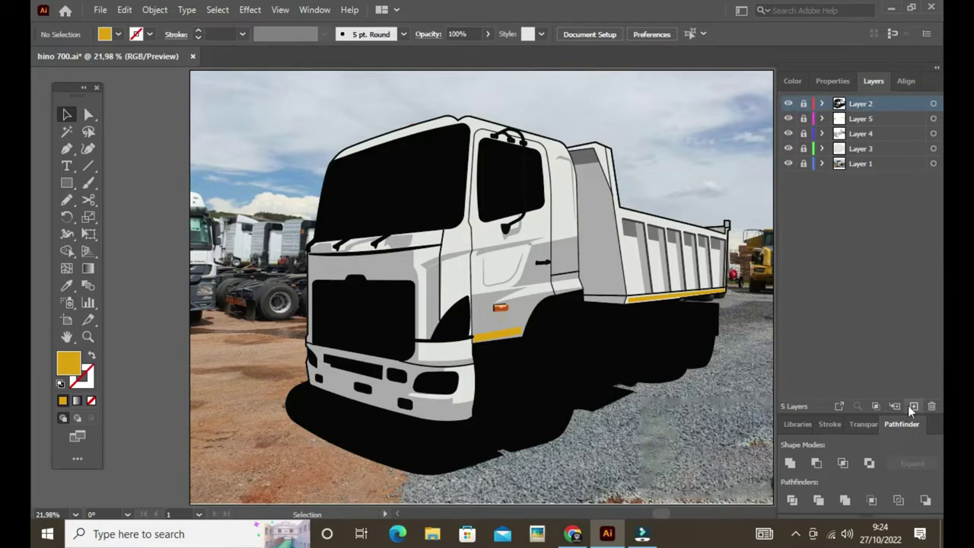
Add a new windshield layer, hide traced layers, and set red stroke with no fill.
click(787, 118)
drag(788, 134, 788, 164)
key(z)
click(389, 297)
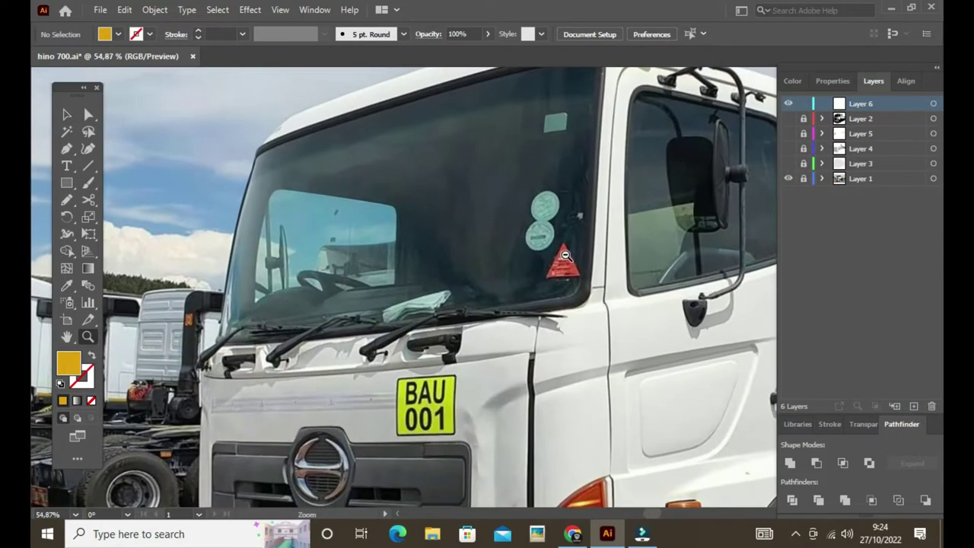
scroll(401, 142, up, 2)
scroll(401, 142, up, 2)
key(p)
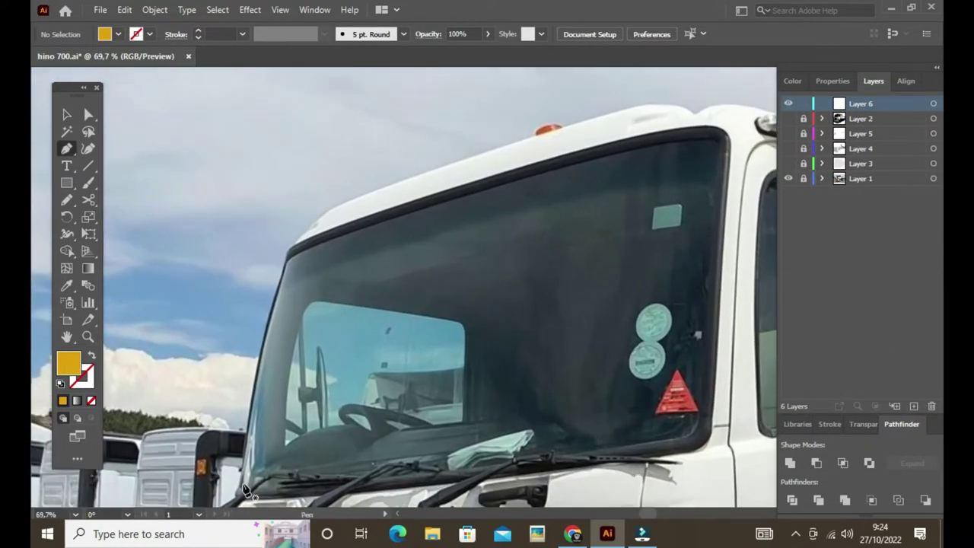
double_click(81, 376)
click(837, 254)
Trace the windshield outline and round its corners with live corners.
click(242, 487)
click(288, 259)
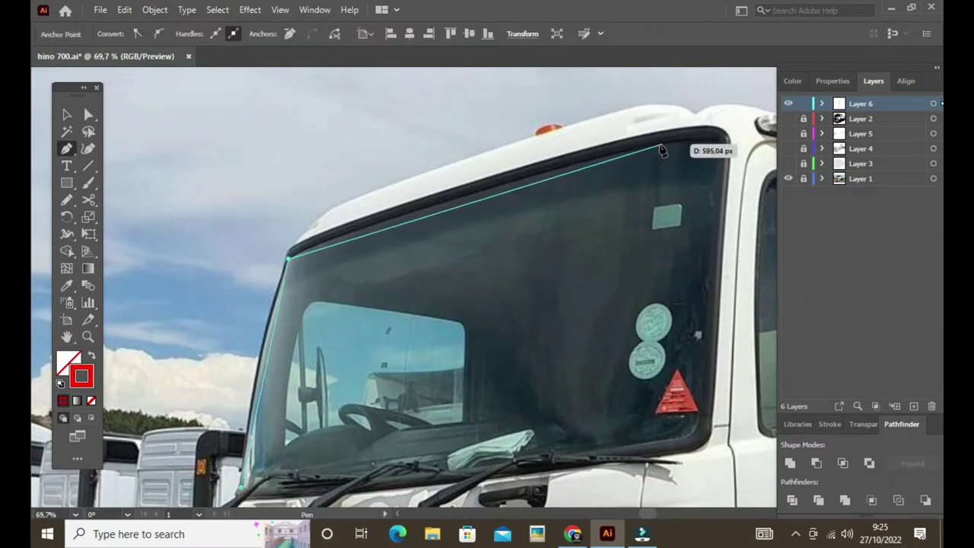
click(627, 157)
scroll(639, 312, down, 3)
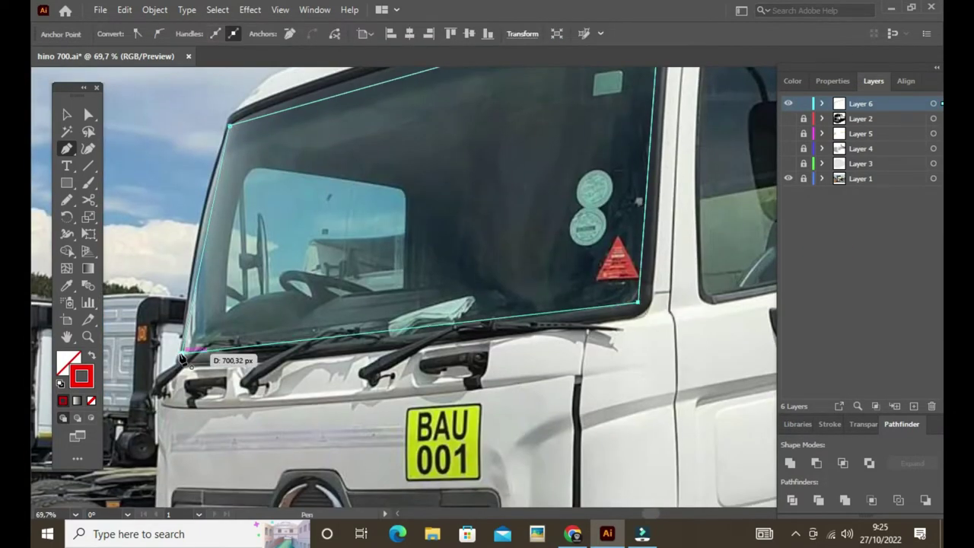
click(182, 358)
scroll(183, 358, up, 3)
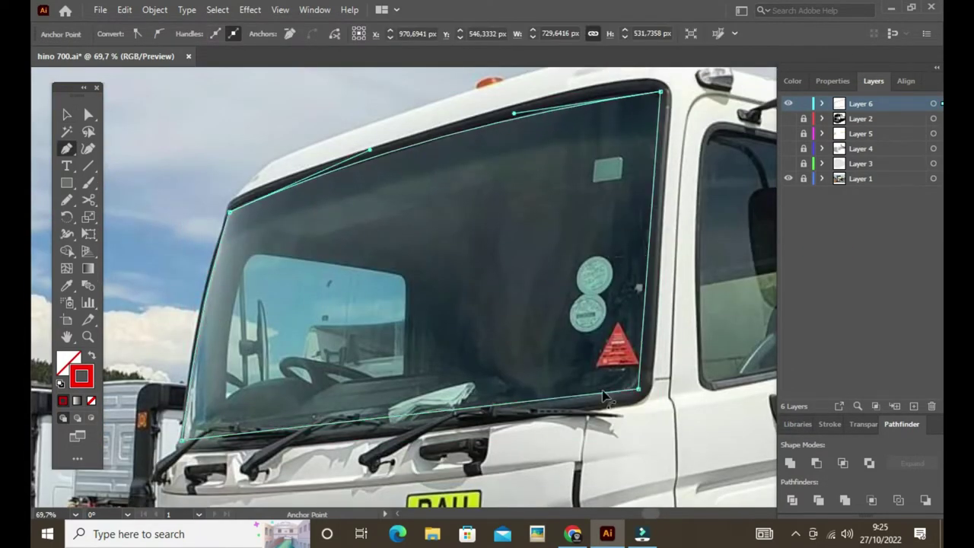
key(a)
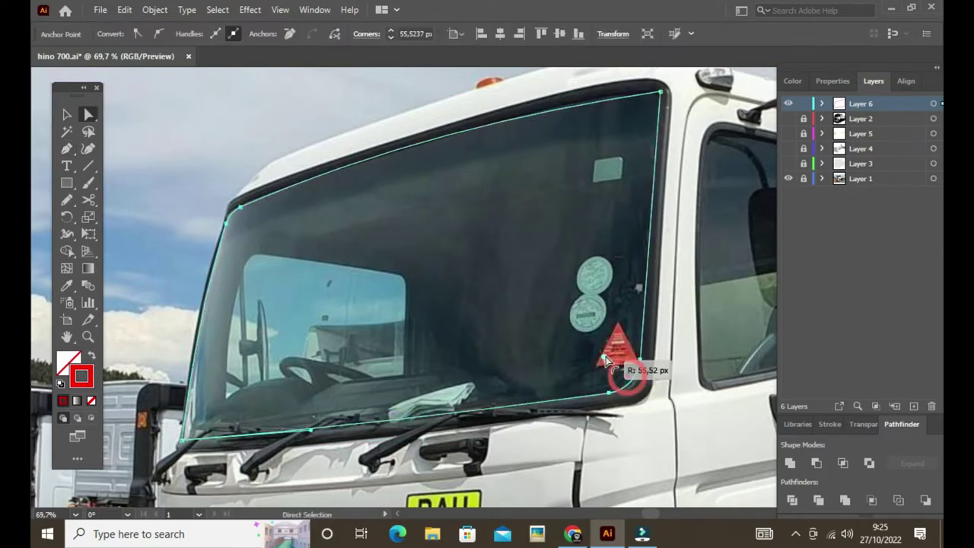
drag(650, 101, 620, 135)
key(ctrl+shift+a)
Trace the inner window around the steering wheel top and round its corners.
key(p)
scroll(320, 341, up, 3)
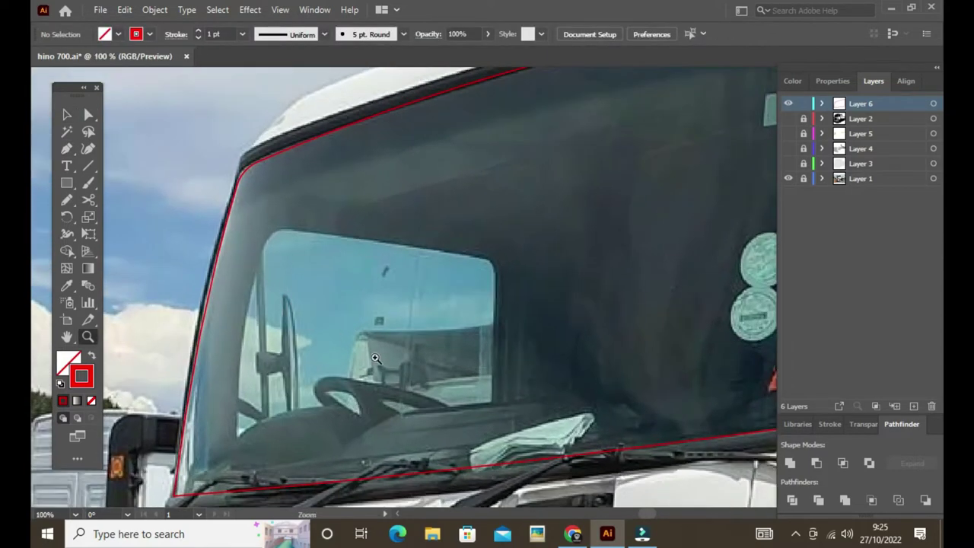
click(236, 439)
click(266, 226)
click(450, 407)
drag(324, 403, 365, 470)
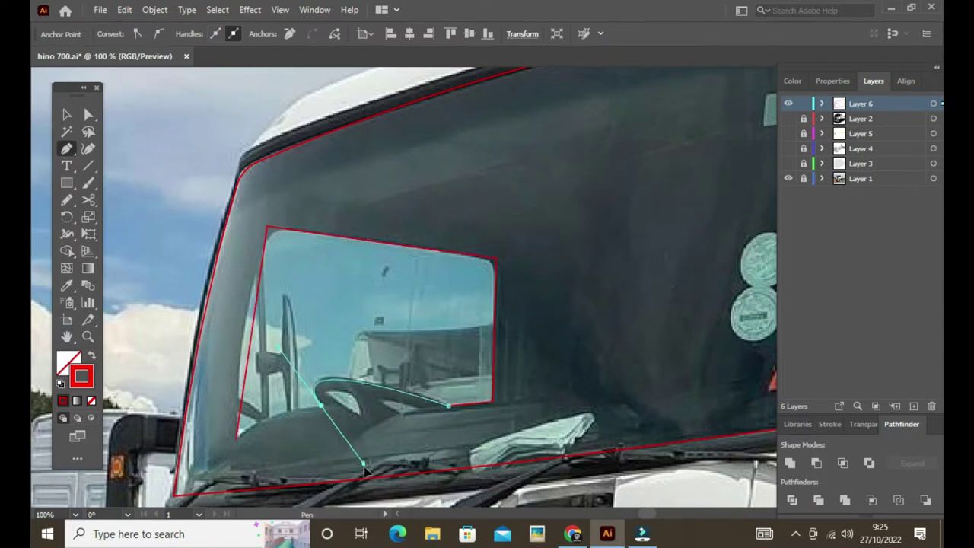
click(236, 439)
key(a)
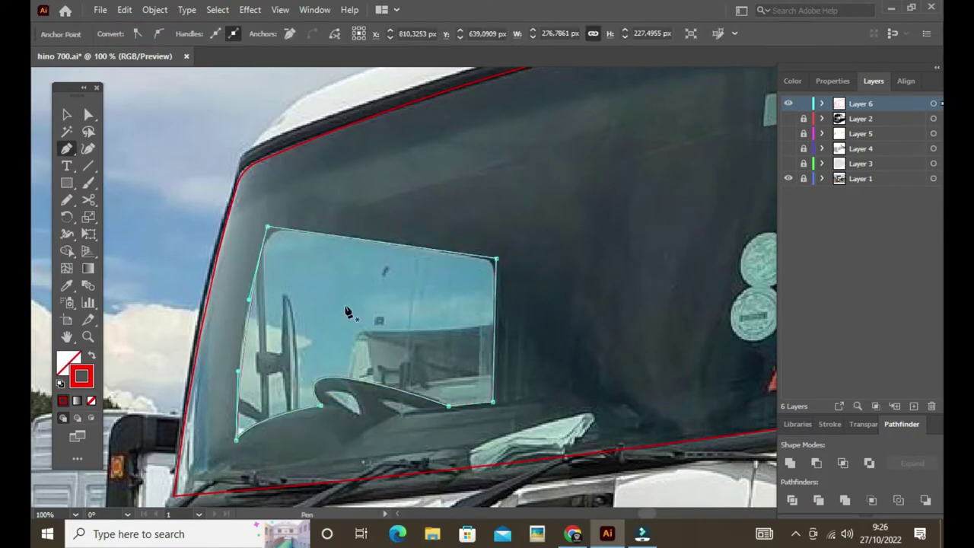
drag(487, 268, 500, 258)
Draw the window frame post line, give it a 7 pt stroke, and expand it.
key(z)
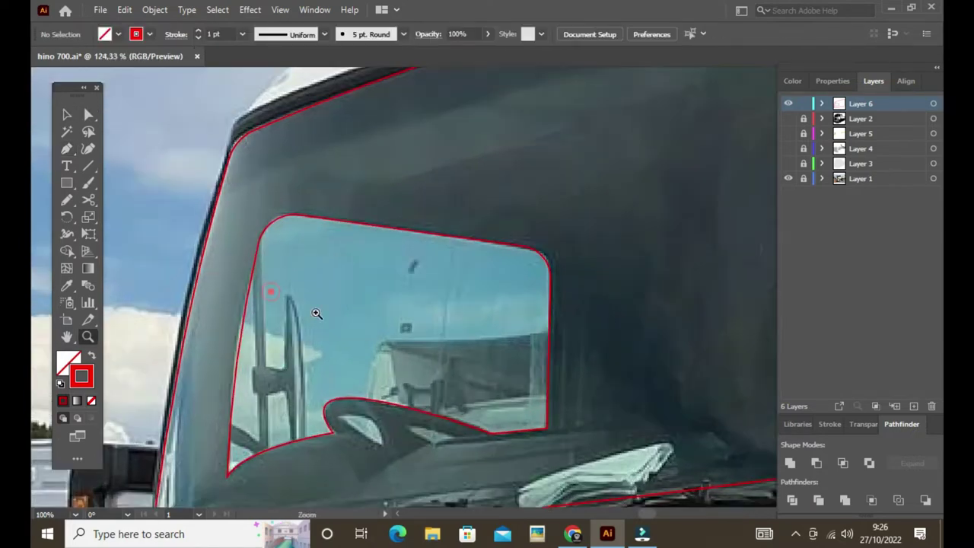
drag(315, 310, 326, 254)
key(p)
click(266, 164)
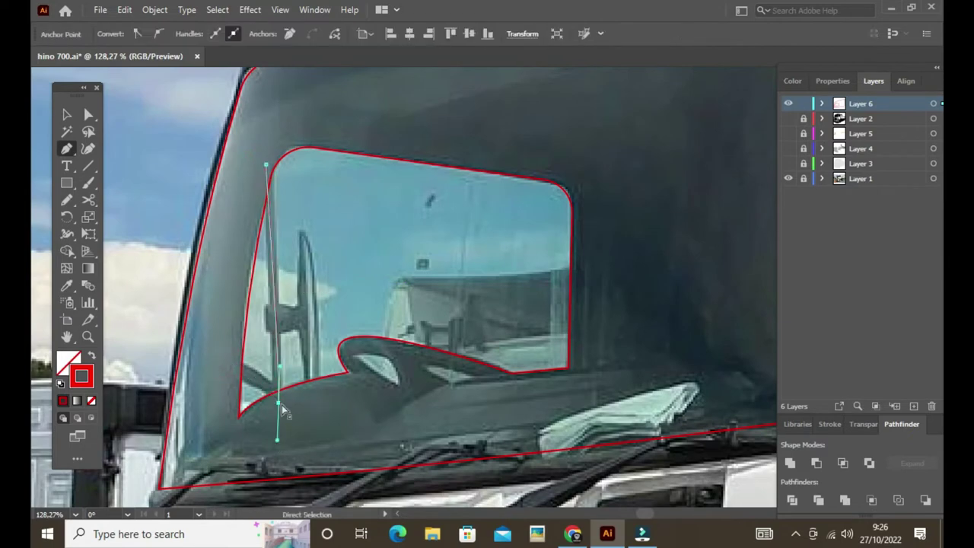
click(280, 402)
click(228, 366)
key(v)
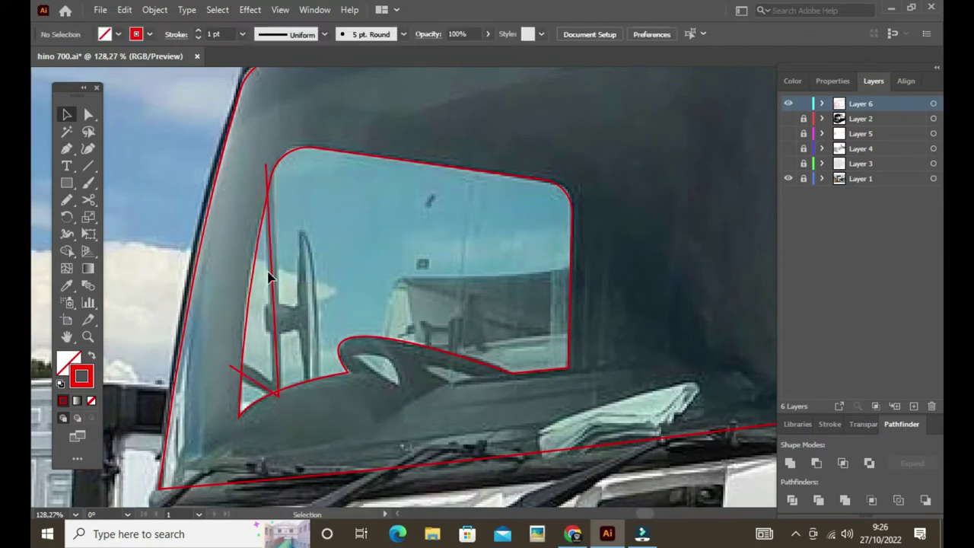
click(200, 35)
click(154, 9)
click(221, 174)
key(Return)
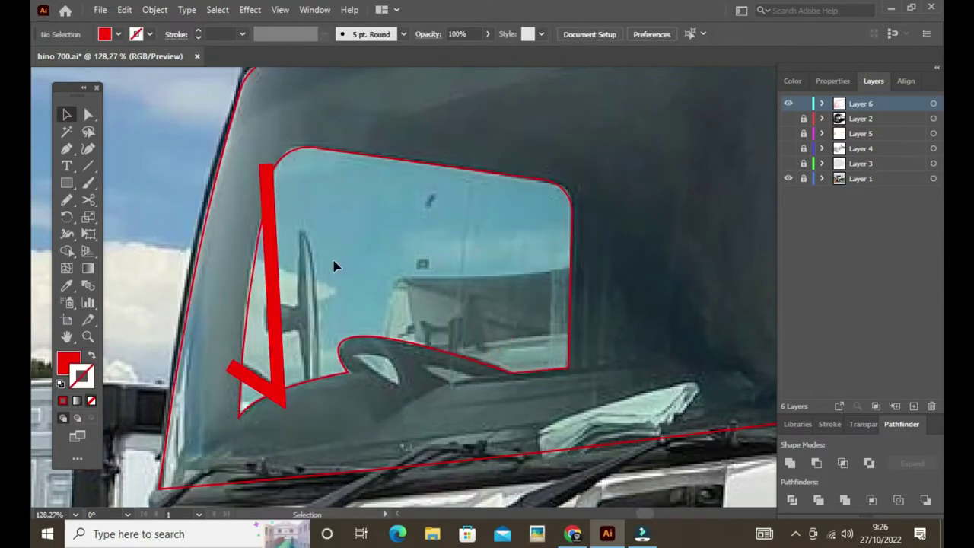
Draw the right spike of the H-shaped frame and adjust its bottom anchor.
key(p)
click(296, 308)
click(300, 225)
click(312, 400)
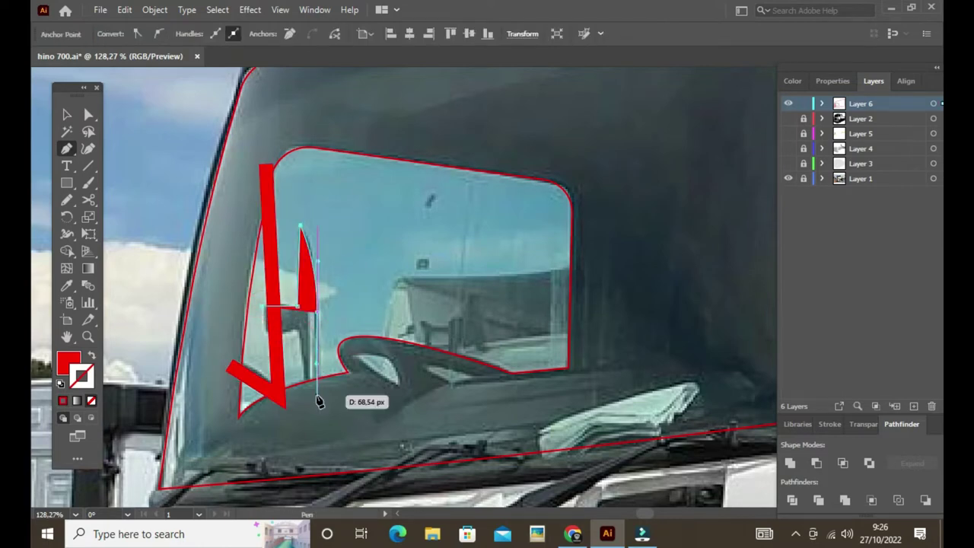
click(268, 327)
scroll(258, 320, up, 5)
key(a)
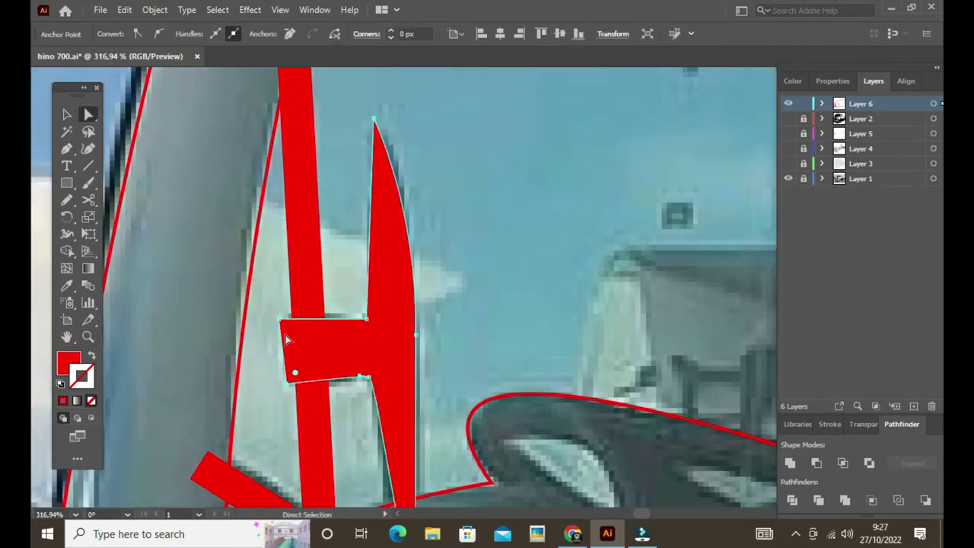
mouse_move(282, 115)
mouse_down()
mouse_move(424, 341)
mouse_move(398, 362)
mouse_up()
scroll(417, 209, down, 5)
Combine the H pieces with Pathfinder Exclude and swap fill and stroke with the inner window.
key(v)
click(294, 315)
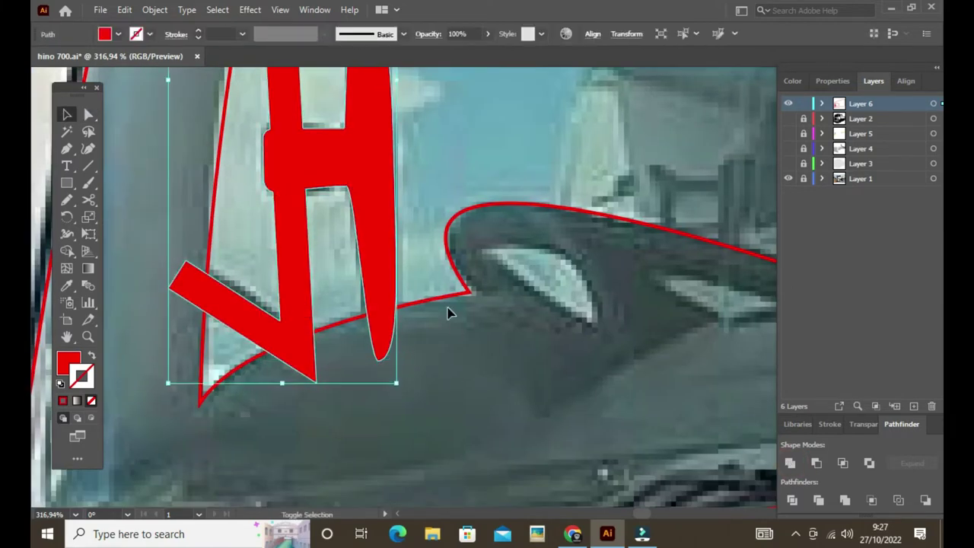
shift+click(450, 312)
click(869, 462)
key(ctrl+0)
scroll(426, 196, up, 5)
click(468, 233)
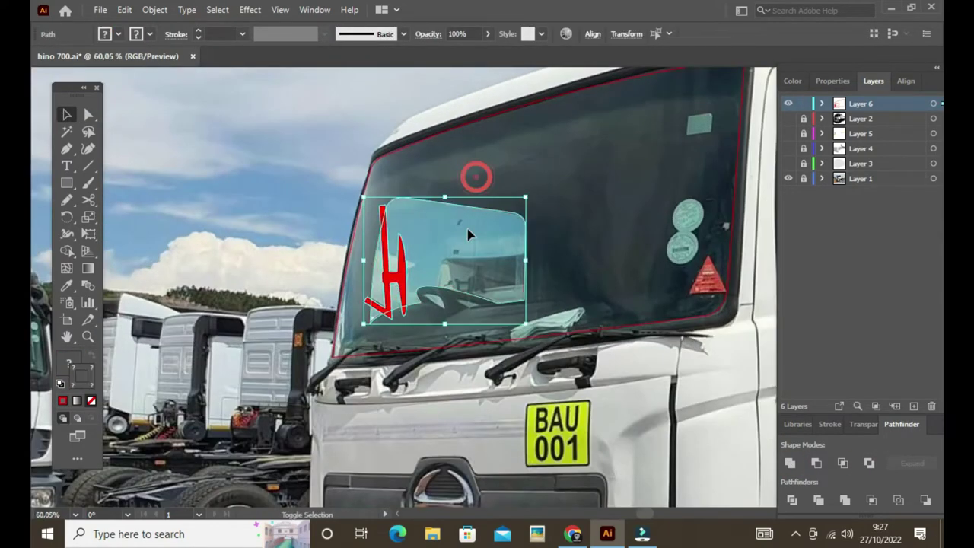
key(shift+x)
key(z)
click(552, 359)
key(p)
drag(440, 329, 448, 336)
Fill all window paths with the glass's light blue sampled from the photo.
click(487, 358)
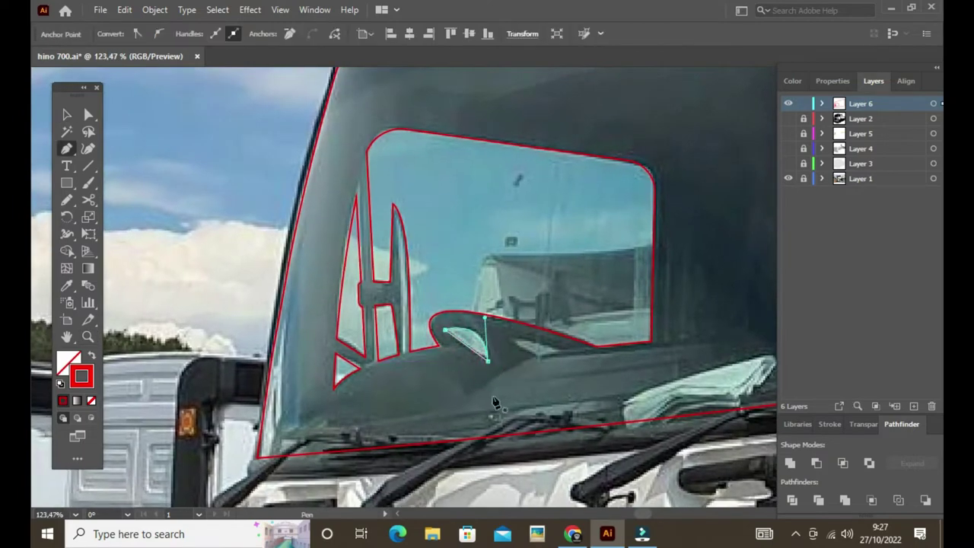
drag(537, 357, 558, 357)
key(ctrl+a)
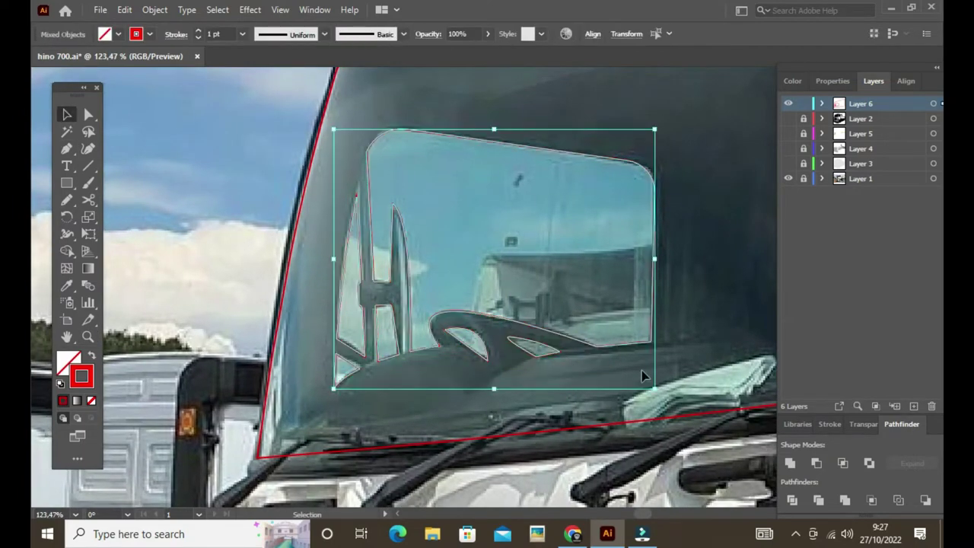
key(i)
click(548, 213)
key(ctrl+0)
key(z)
click(391, 185)
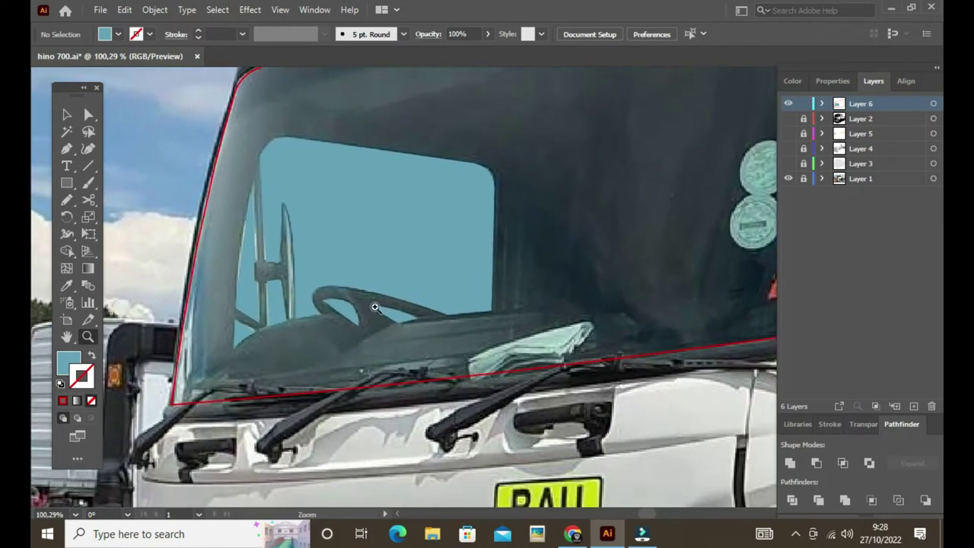
Start a curved dashboard line and set new paths to red stroke with no fill.
click(466, 294)
key(p)
click(210, 345)
drag(257, 342, 305, 341)
click(327, 378)
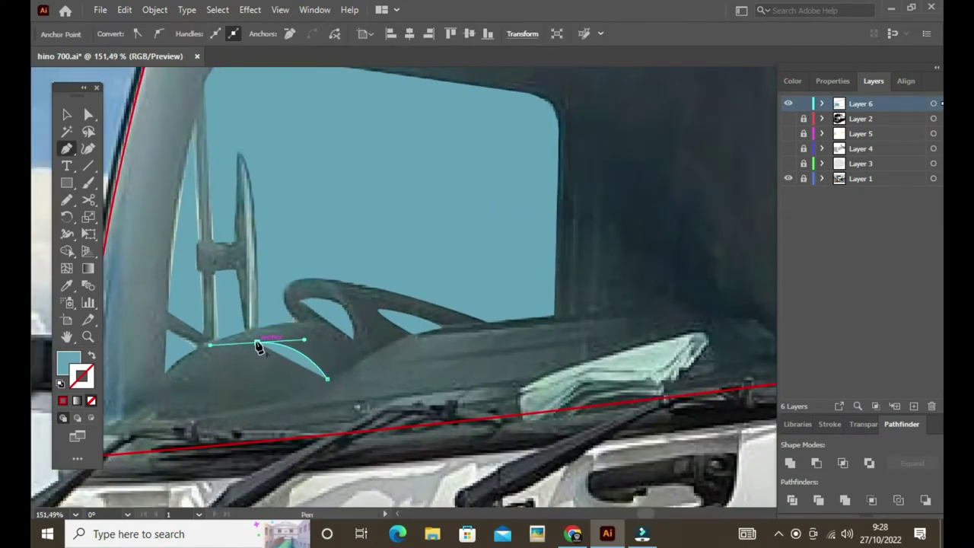
double_click(81, 376)
key(Escape)
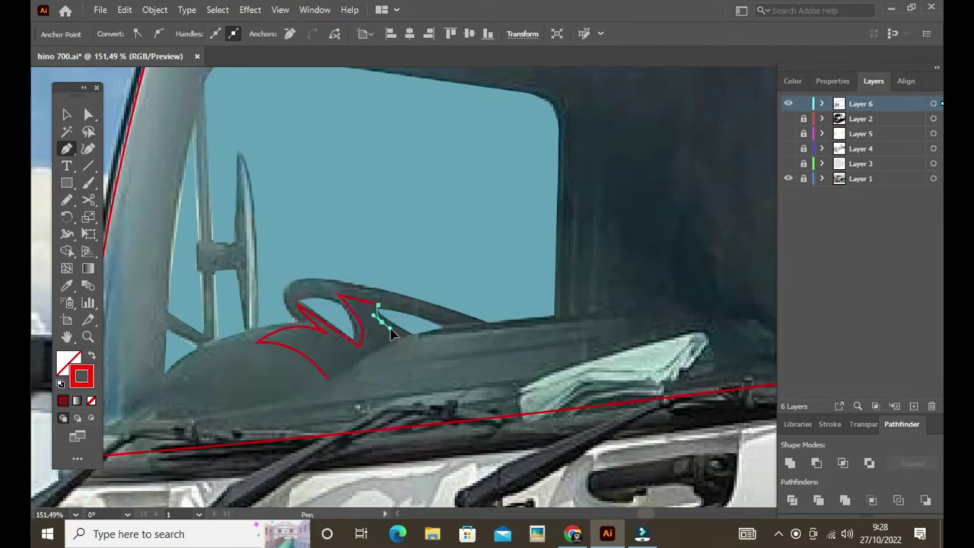
Trace the closed dashboard outline below the steering wheel in red.
ctrl+click(462, 366)
click(380, 308)
click(410, 309)
click(452, 328)
click(427, 333)
scroll(498, 335, right, 5)
click(436, 277)
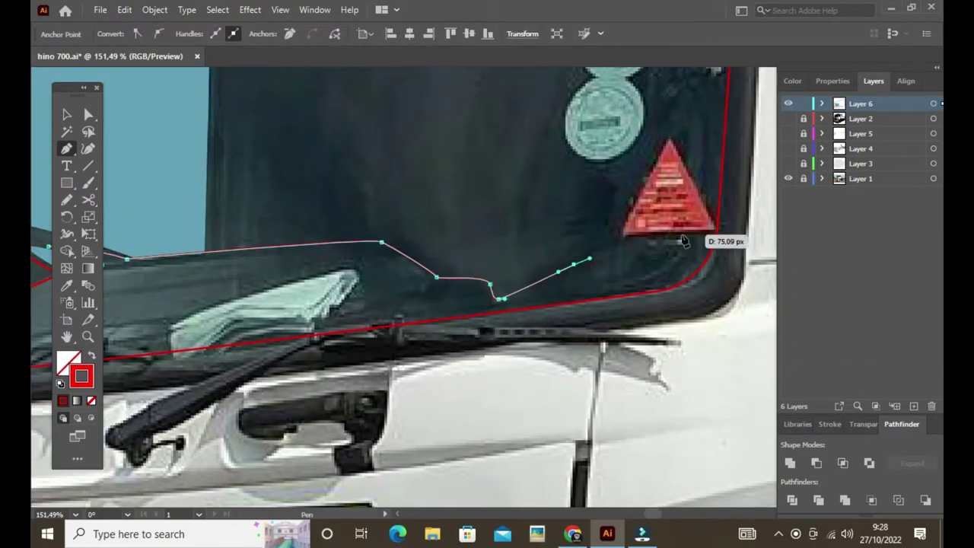
scroll(516, 271, left, 5)
click(506, 255)
click(237, 268)
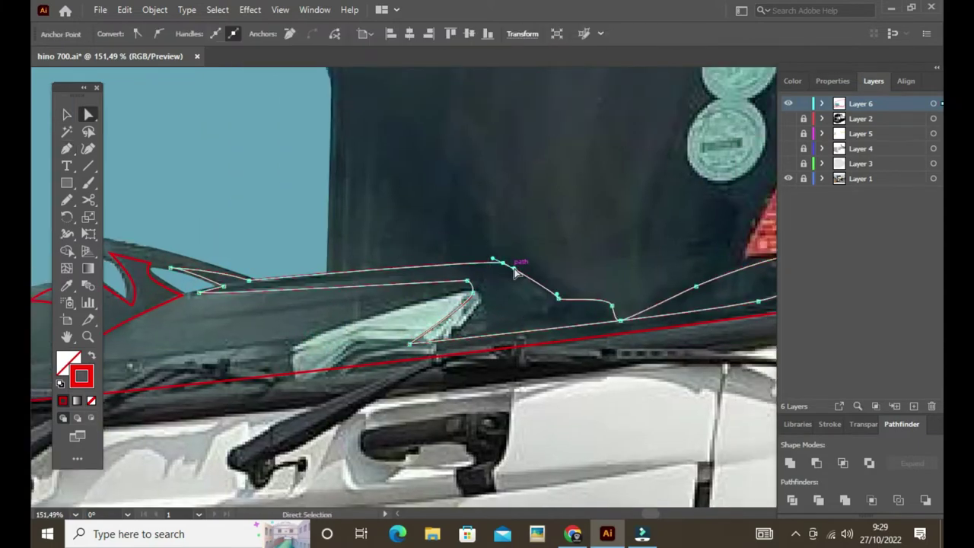
key(z)
mouse_move(533, 273)
mouse_down()
mouse_move(495, 272)
mouse_move(680, 378)
mouse_up()
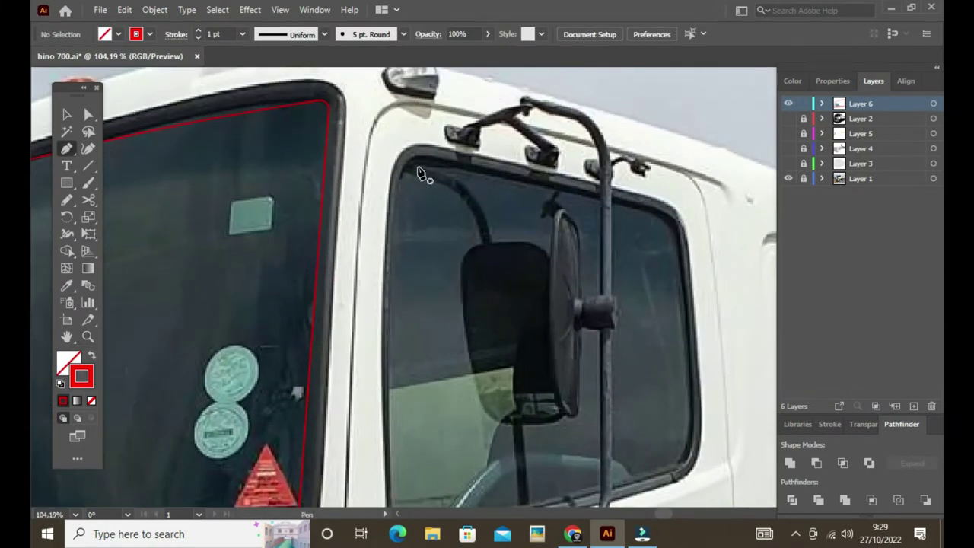
Close the side window outline and round its bottom-right, bottom-left and top-left corners.
click(665, 223)
scroll(685, 378, down, 2)
click(411, 83)
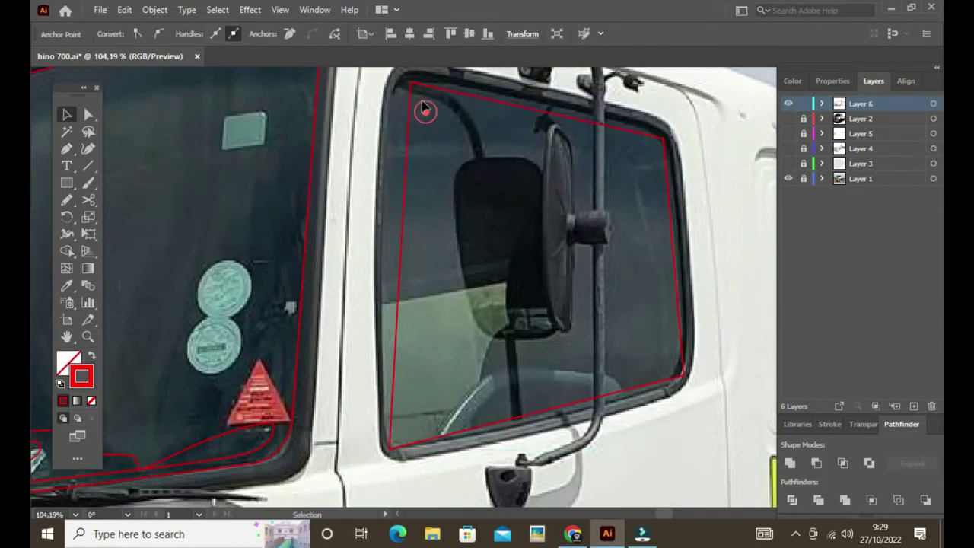
scroll(650, 360, up, 1)
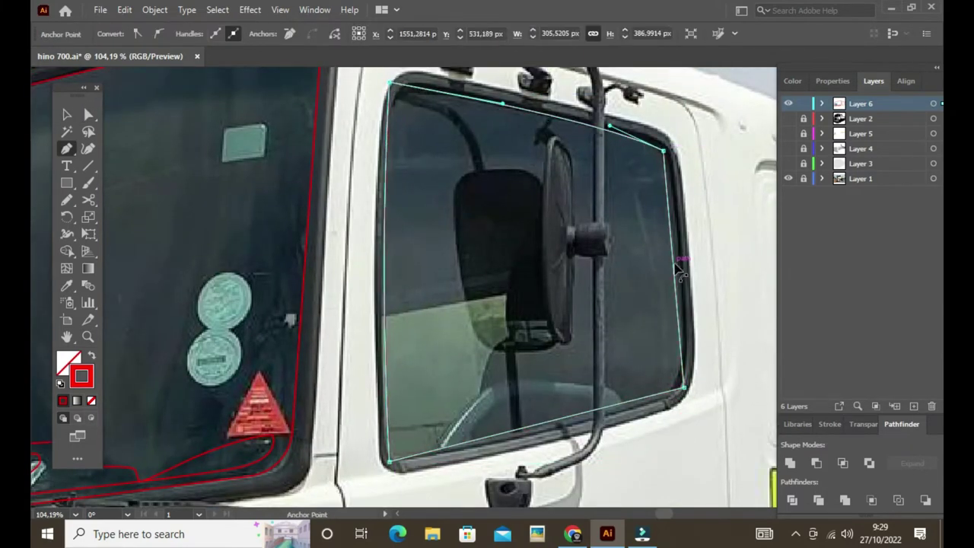
key(a)
drag(682, 387, 627, 351)
drag(399, 450, 411, 433)
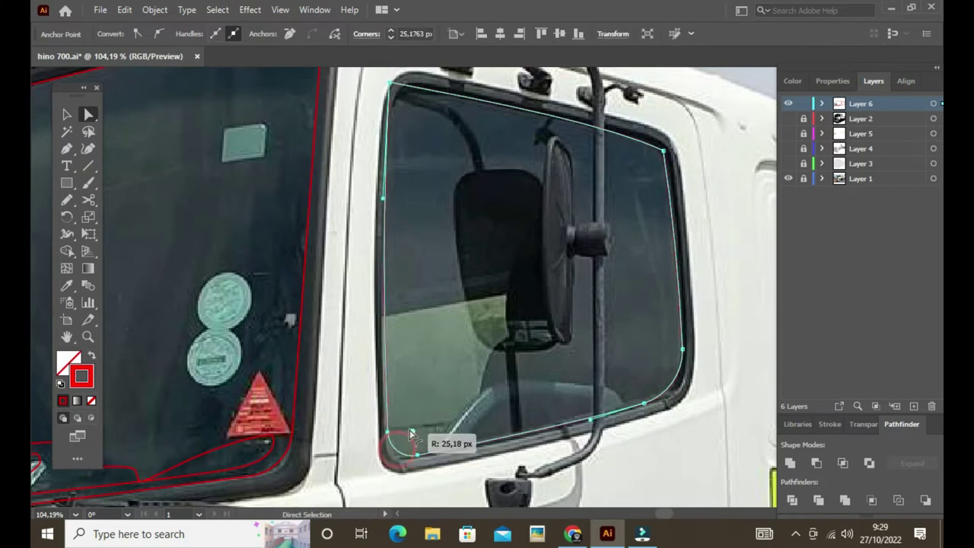
scroll(390, 85, up, 3)
drag(397, 128, 423, 159)
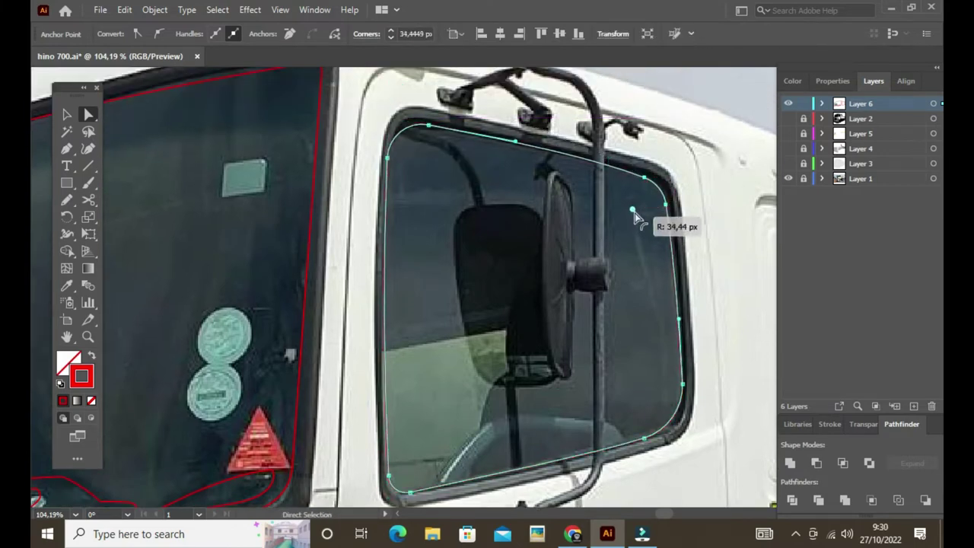
Draw the mirror arm line past the window and expand its stroke into a filled shape.
key(ctrl+shift+a)
drag(635, 217, 594, 244)
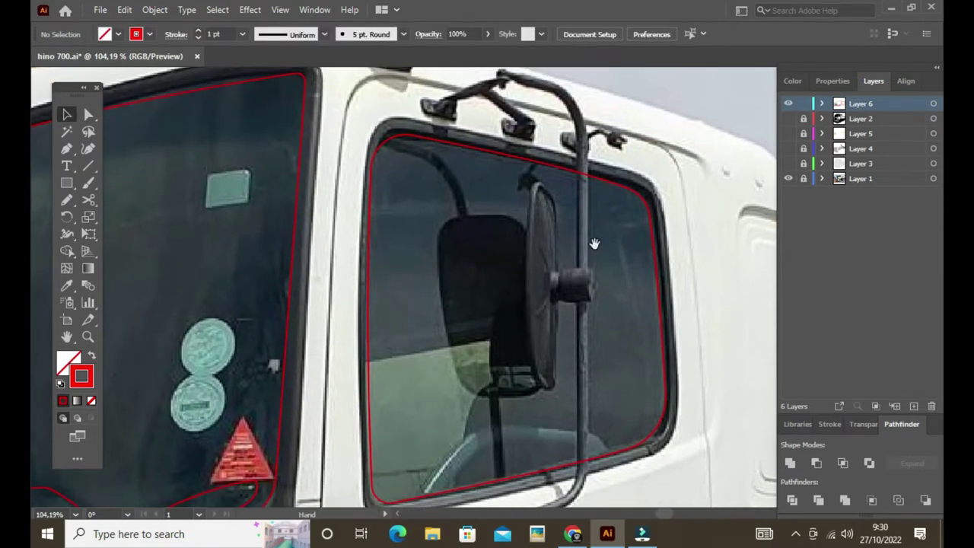
click(439, 167)
scroll(479, 343, down, 3)
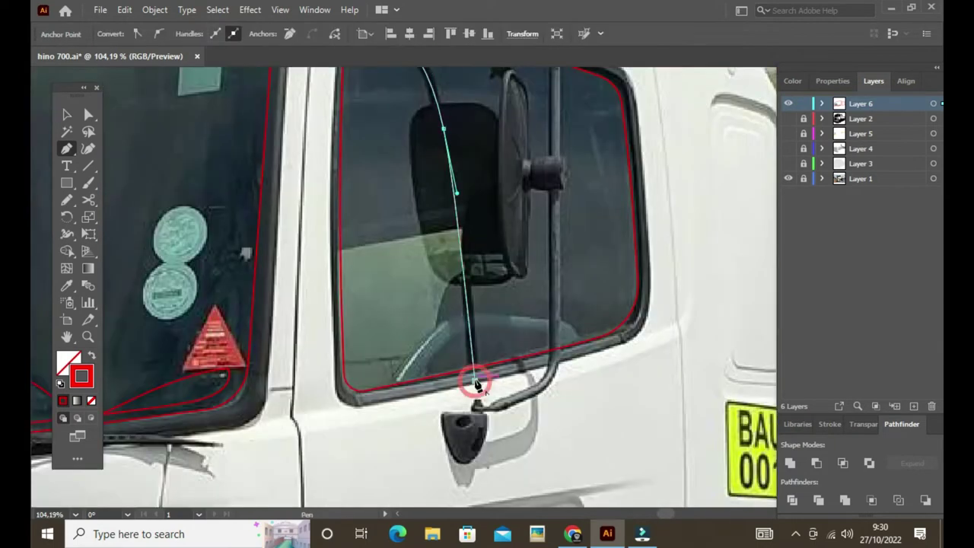
click(479, 389)
scroll(479, 388, up, 3)
key(v)
click(154, 9)
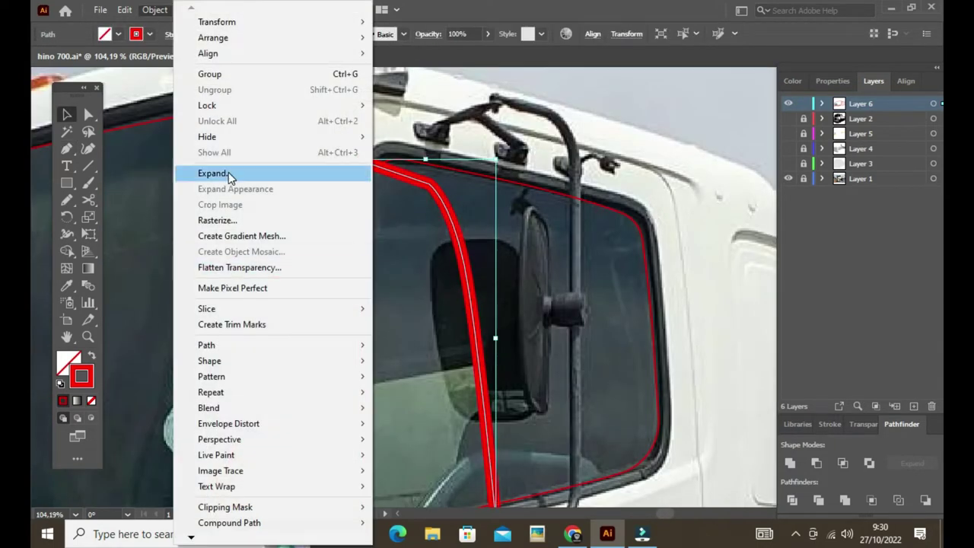
click(218, 172)
Pen the four-cornered mirror outline as a red unfilled shape.
key(p)
click(435, 389)
drag(405, 207, 503, 215)
click(501, 208)
click(525, 385)
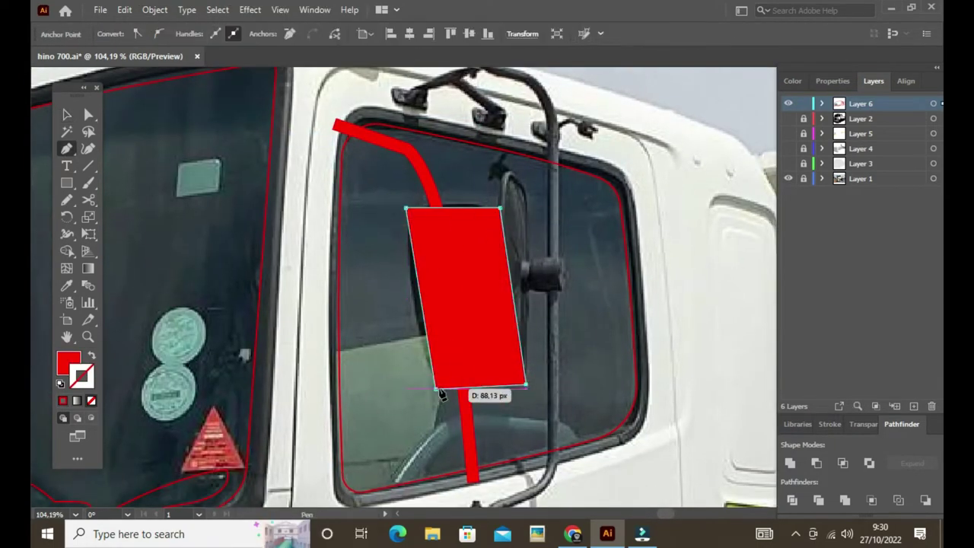
key(shift+x)
key(p)
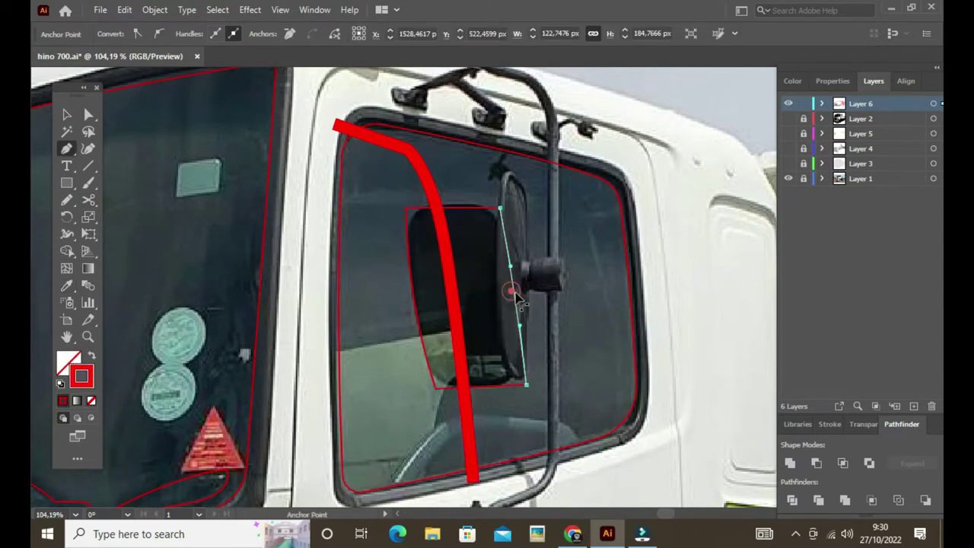
Round the mirror's corners, unite it with the window-frame line, and swap to red outline.
key(a)
drag(495, 217, 529, 388)
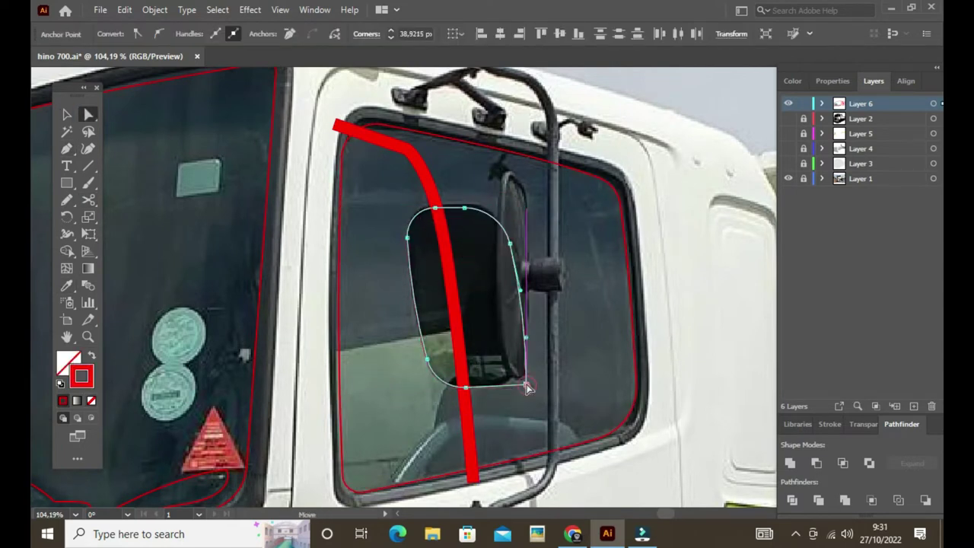
key(v)
key(shift+x)
shift+click(446, 255)
click(790, 462)
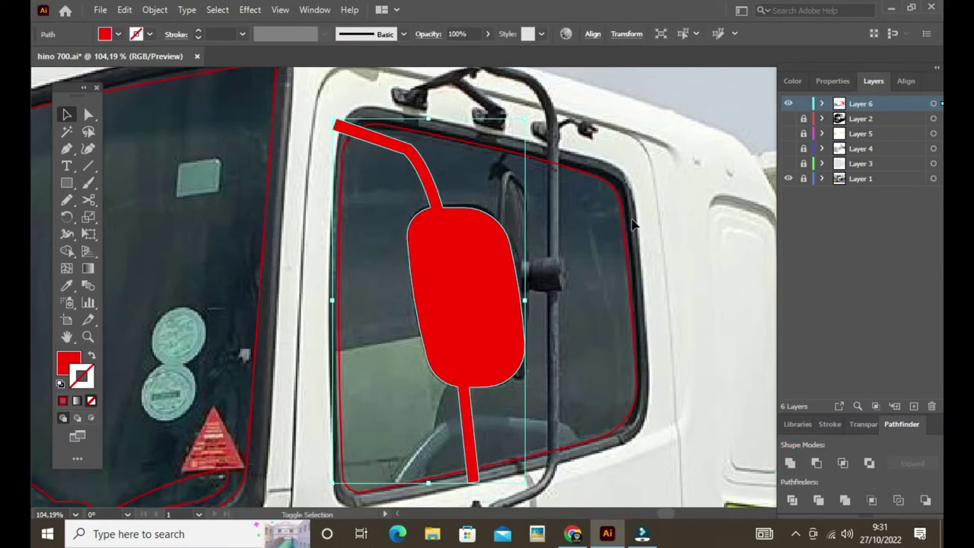
key(shift+x)
click(686, 372)
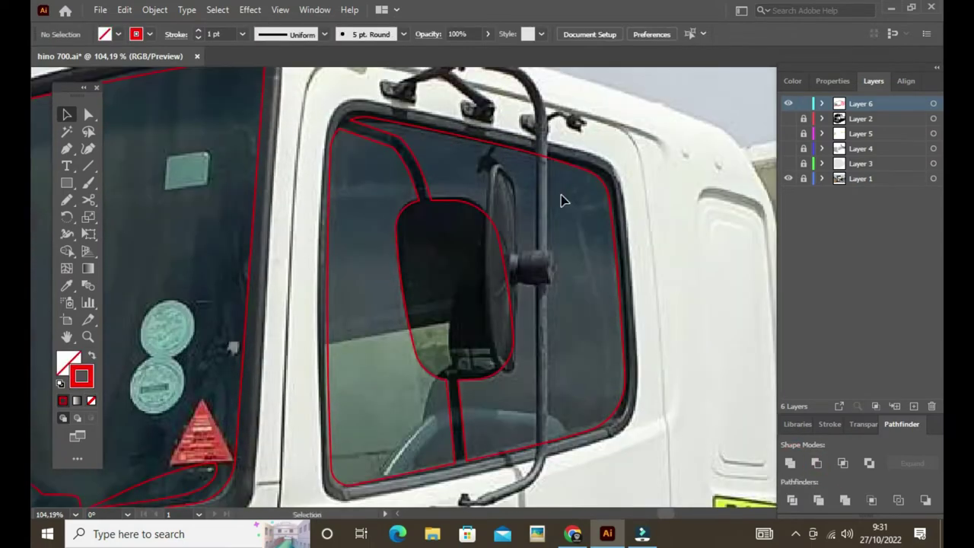
key(ctrl+0)
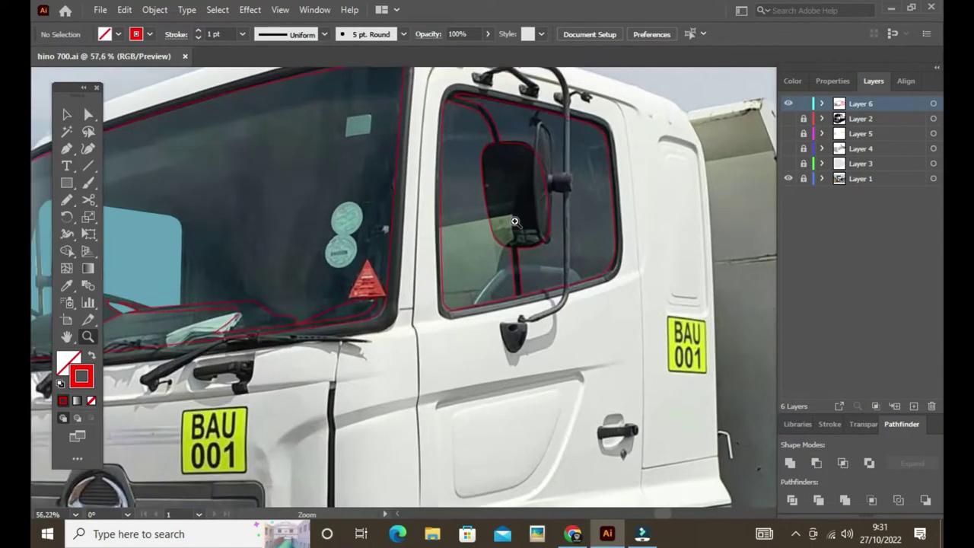
On Layer 6, close the windscreen outline and trace the left wiper in red.
drag(457, 502, 598, 507)
scroll(584, 227, up, 2)
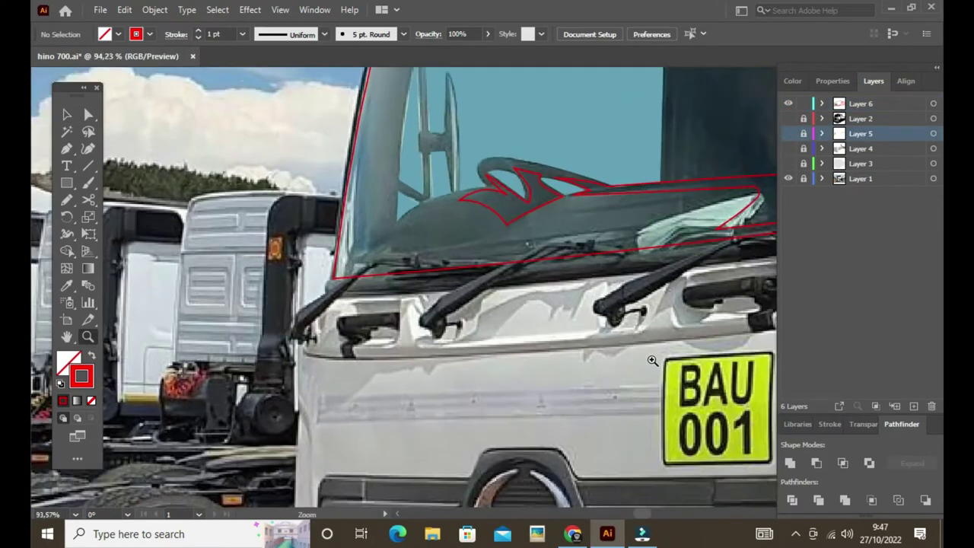
click(860, 104)
scroll(321, 322, up, 2)
click(361, 280)
click(295, 325)
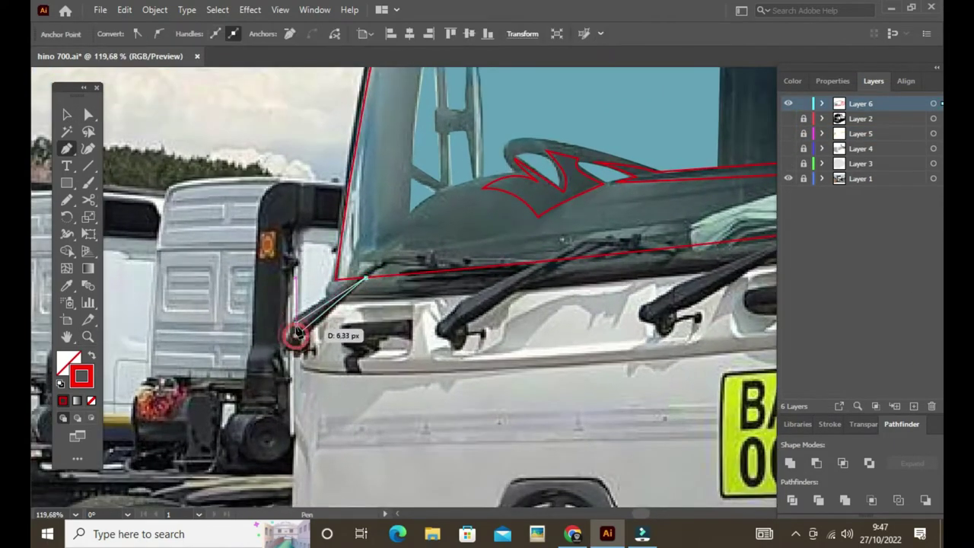
click(580, 242)
drag(440, 328, 385, 391)
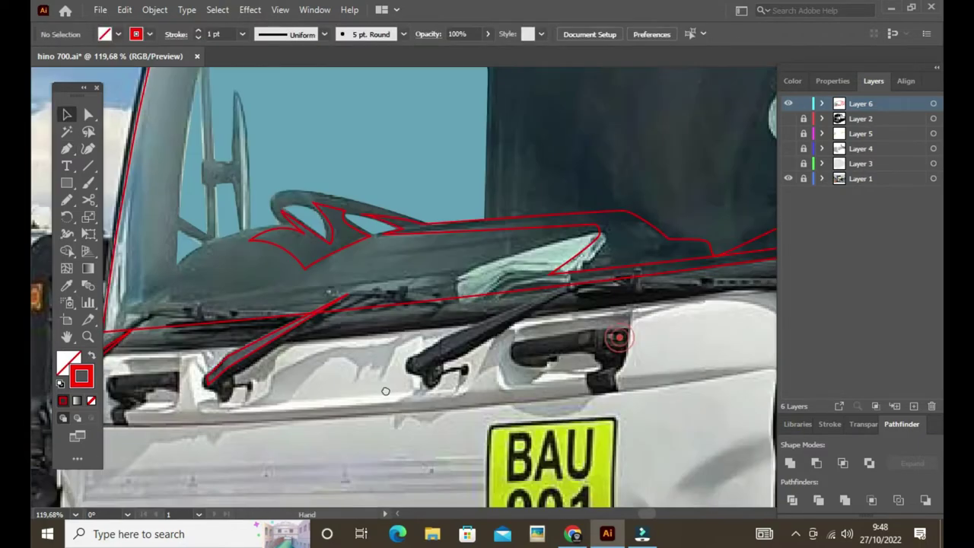
mouse_move(567, 288)
mouse_down()
mouse_move(439, 357)
mouse_move(556, 401)
mouse_move(525, 401)
mouse_up()
click(411, 366)
Fit the truck in view, keep the black traced layers hidden, and zoom onto the front grille.
key(ctrl+0)
key(z)
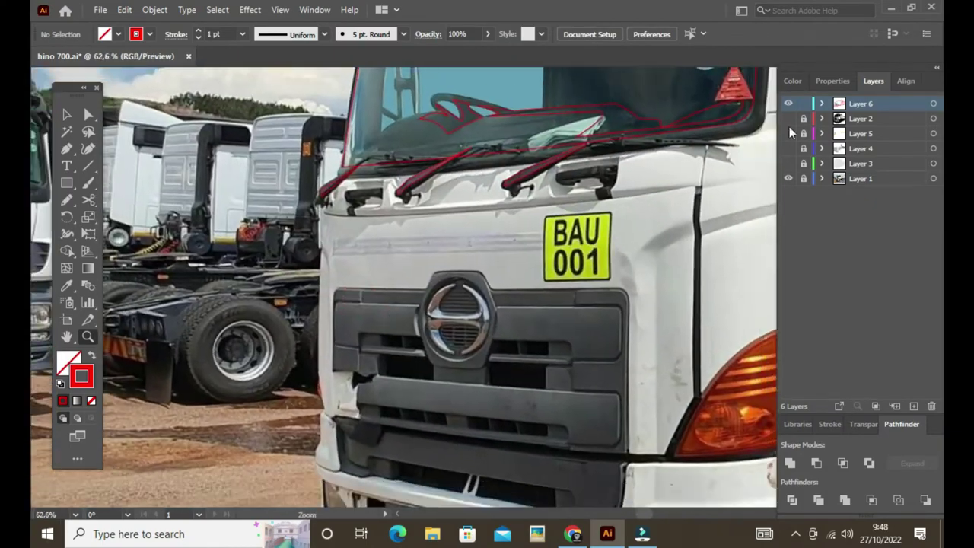
mouse_move(789, 118)
mouse_down()
mouse_move(789, 164)
mouse_move(789, 118)
mouse_up()
key(ctrl+0)
click(396, 327)
click(298, 316)
Copy the black grille from Layer 2 into the tracing layer with no fill and red stroke.
drag(323, 396, 326, 280)
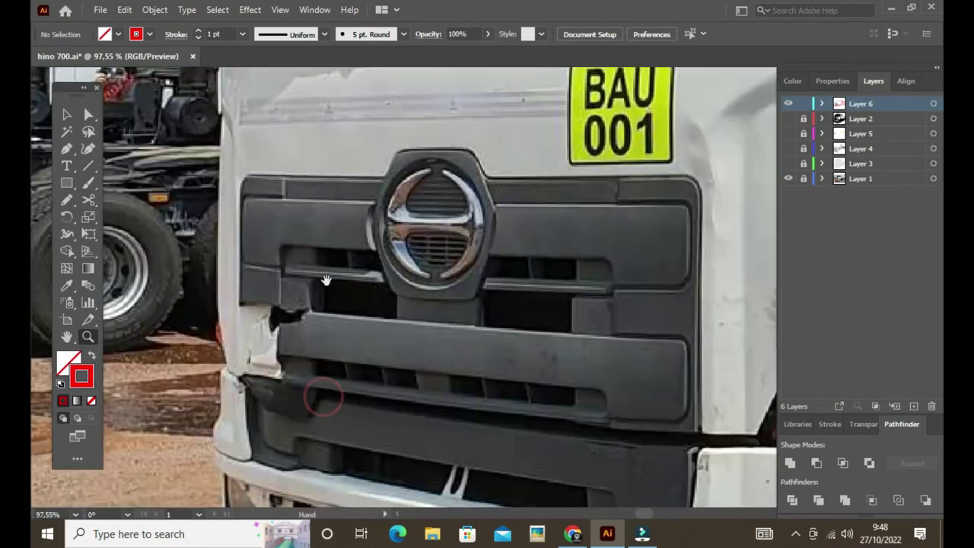
key(v)
click(788, 118)
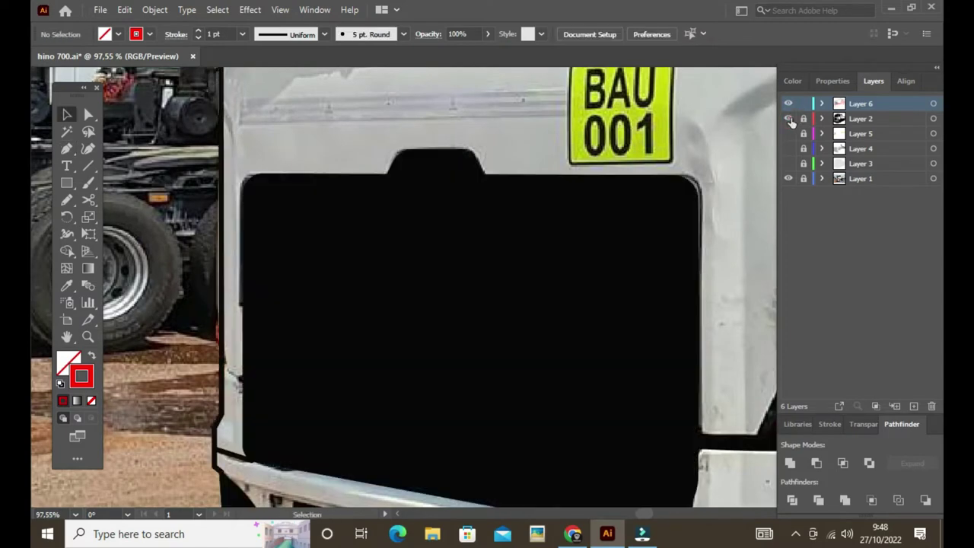
click(466, 158)
click(788, 118)
click(860, 104)
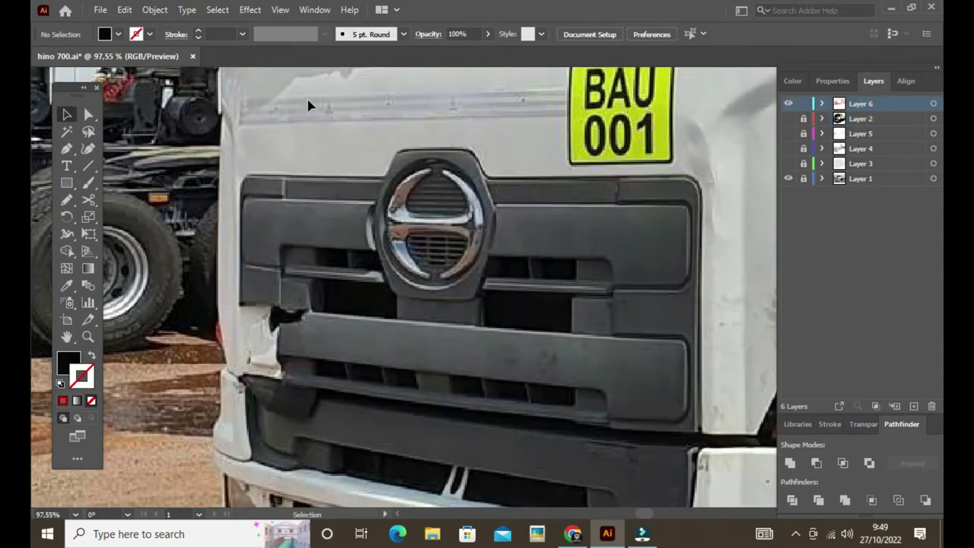
key(ctrl+f)
click(91, 400)
double_click(67, 363)
click(837, 255)
click(223, 326)
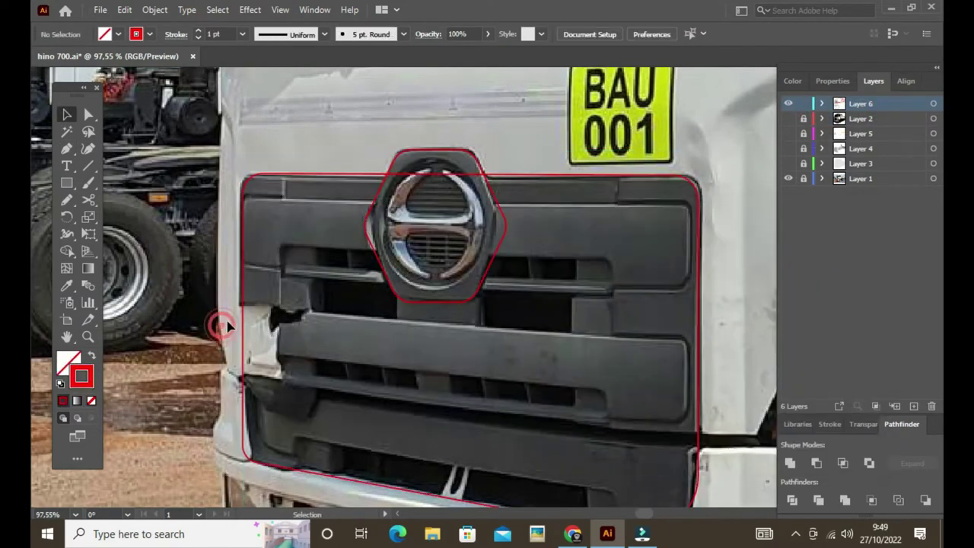
Pen the grille's notched left piece and unite it with the grille and hexagon.
key(p)
click(229, 303)
click(280, 306)
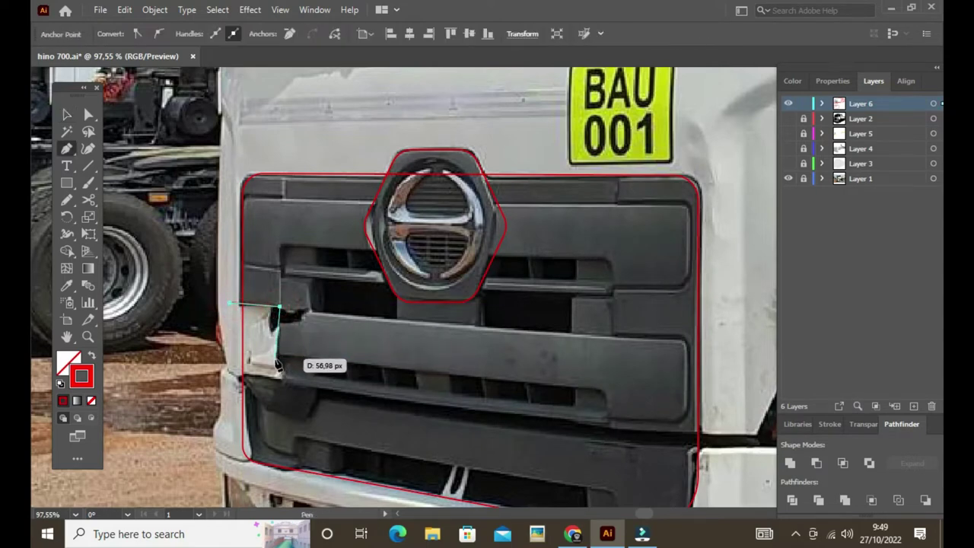
key(v)
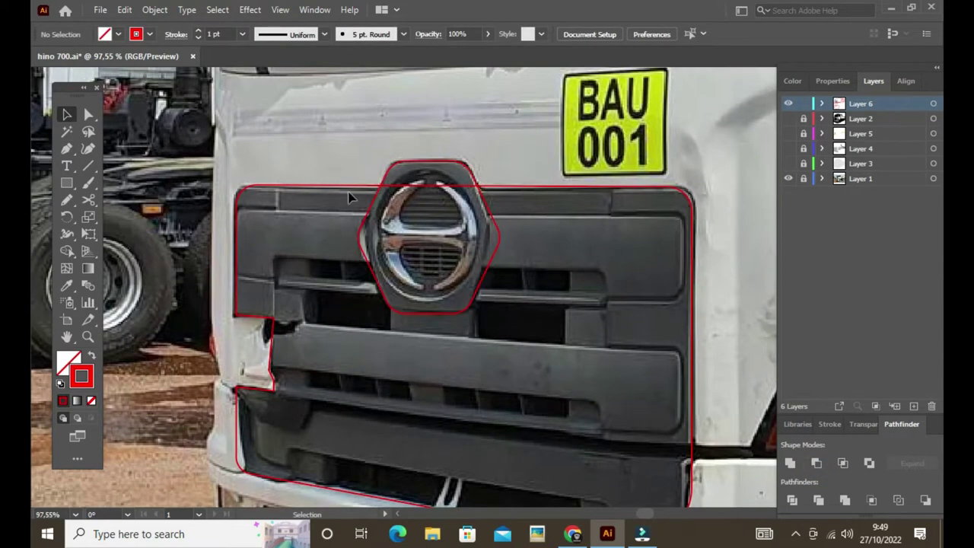
key(ctrl+a)
click(790, 463)
scroll(318, 237, up, 1)
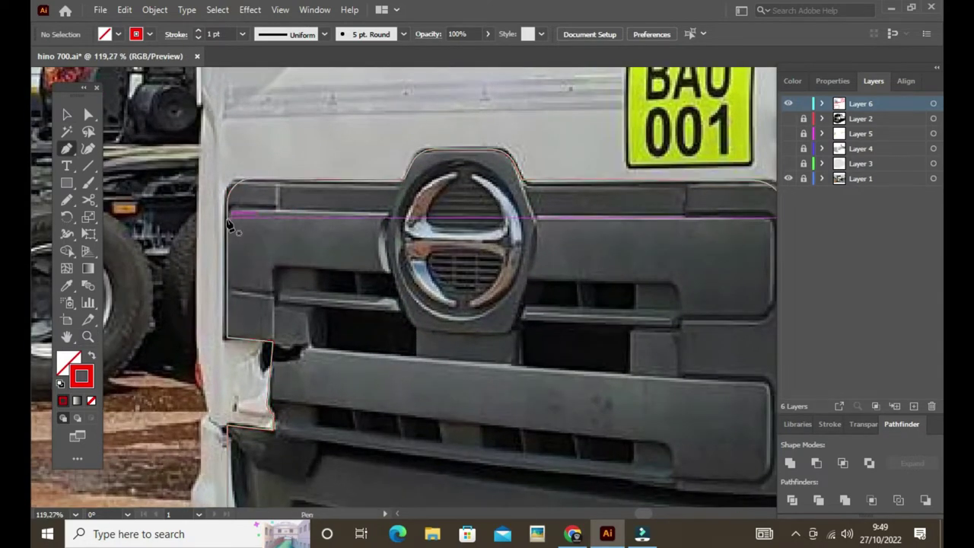
Draw a rectangle over the upper grille bar, curving its bottom edge and lowering its top-right corner.
drag(566, 236, 482, 228)
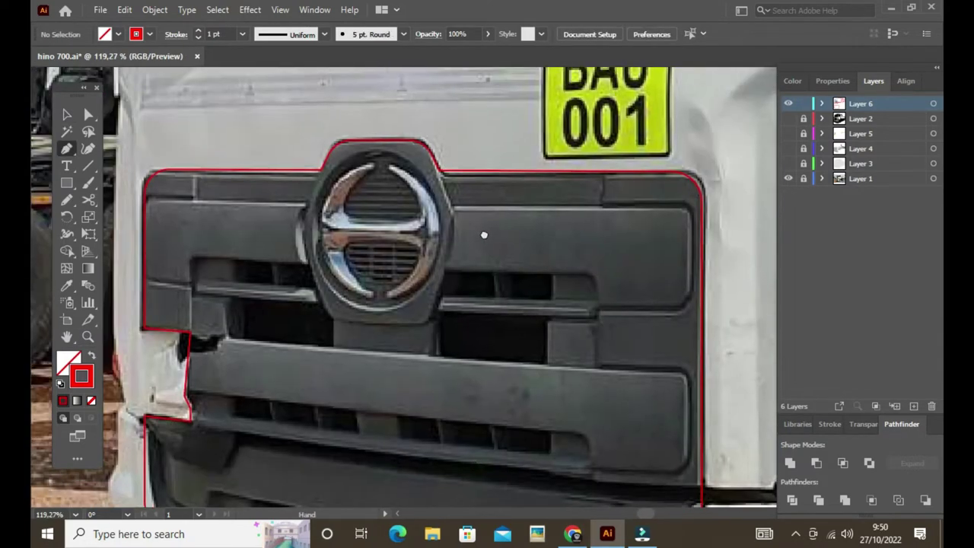
key(l)
drag(144, 204, 571, 290)
key(ctrl+z)
key(m)
drag(145, 203, 691, 282)
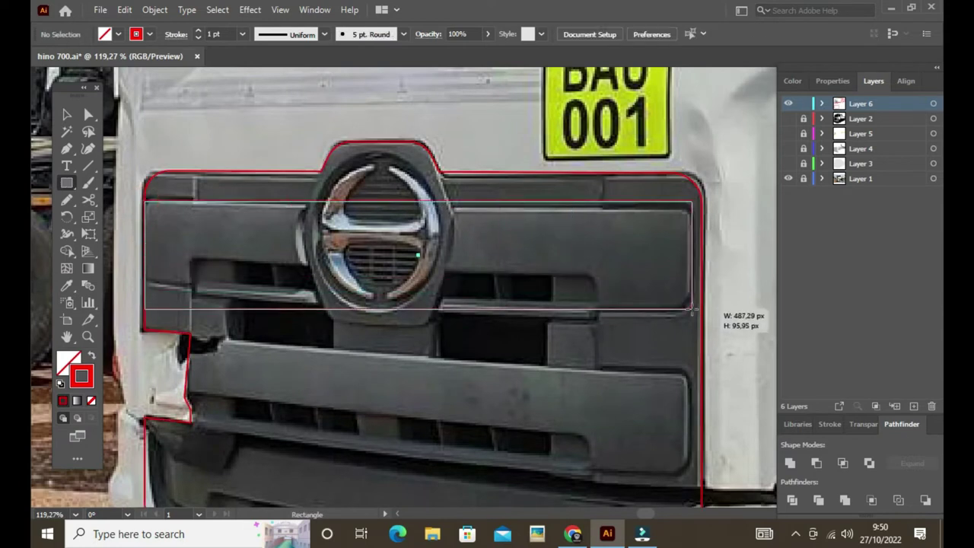
click(421, 282)
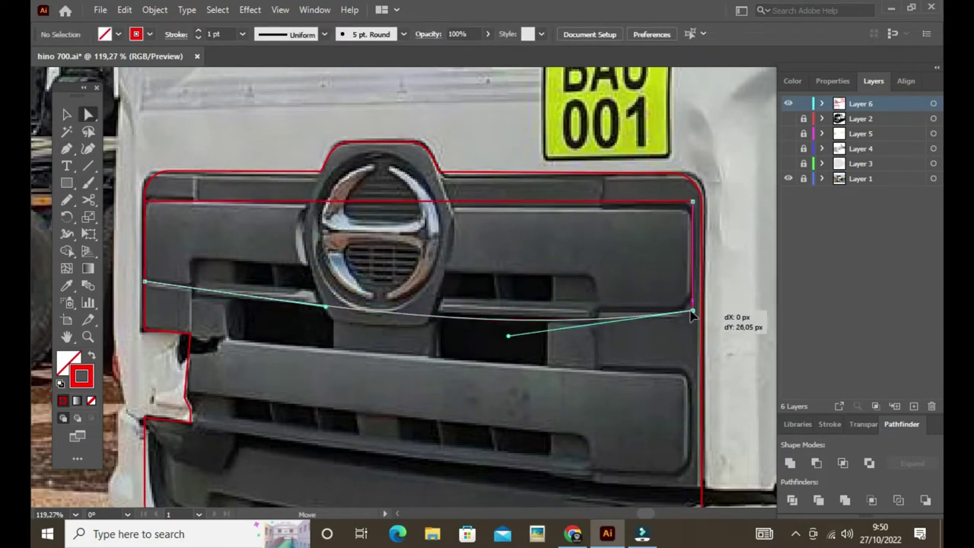
drag(421, 282, 495, 325)
click(454, 203)
key(a)
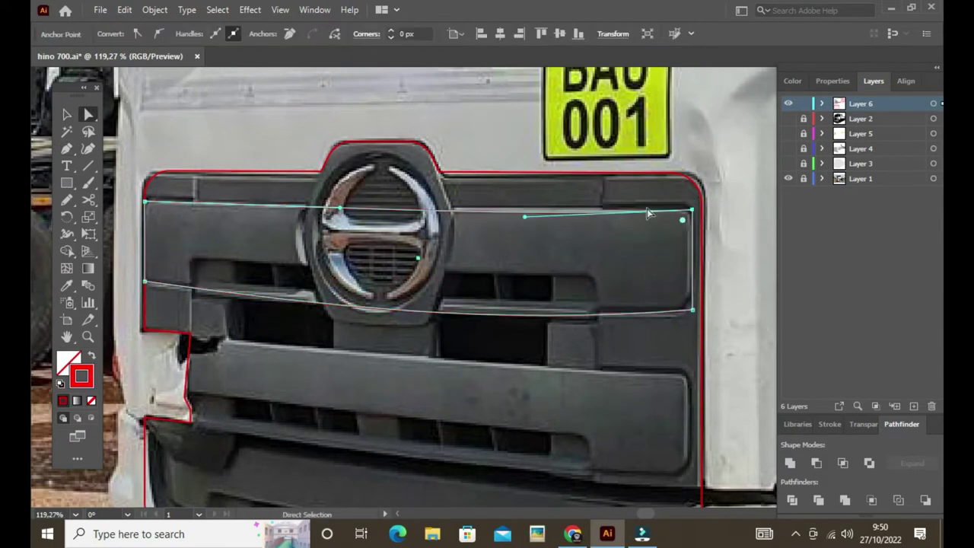
drag(692, 204, 691, 217)
key(v)
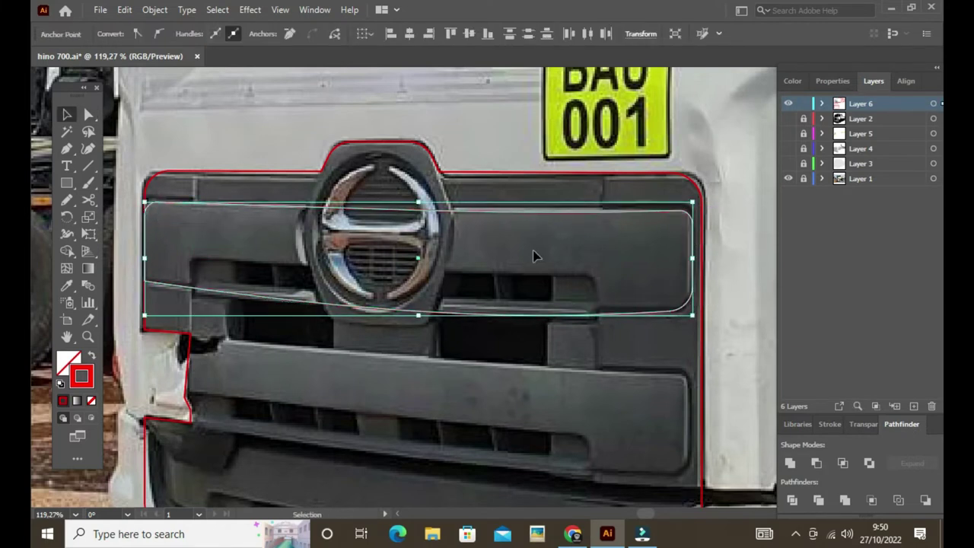
click(535, 254)
Subtract a vent-slot rectangle from the bar using Pathfinder Minus Front.
scroll(236, 295, down, 1)
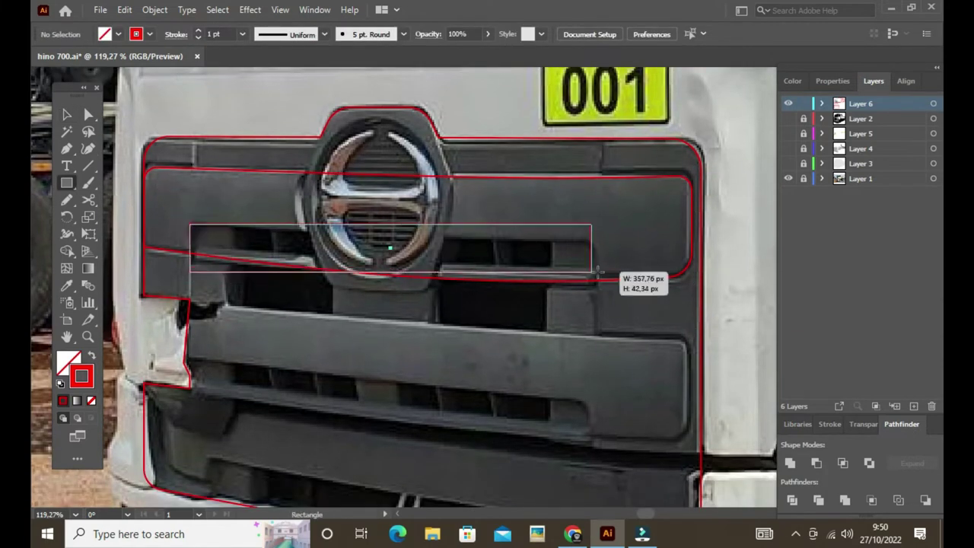
mouse_move(598, 270)
mouse_down()
mouse_move(593, 286)
mouse_move(593, 274)
mouse_up()
key(a)
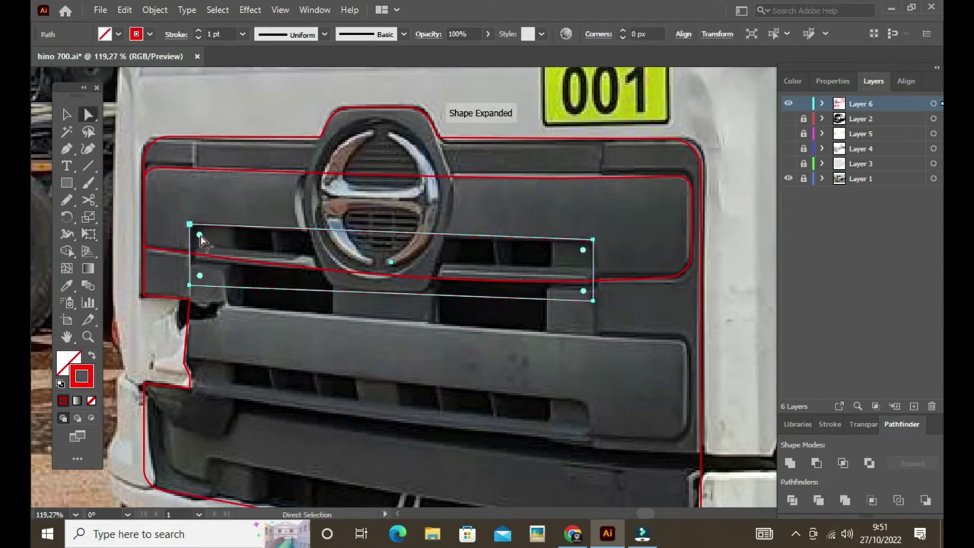
key(v)
shift+click(631, 272)
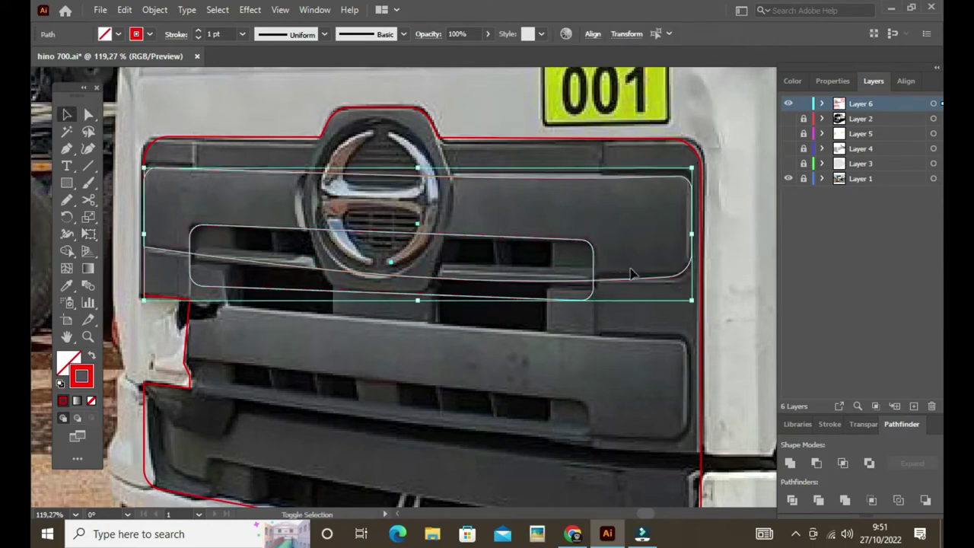
click(817, 463)
click(289, 299)
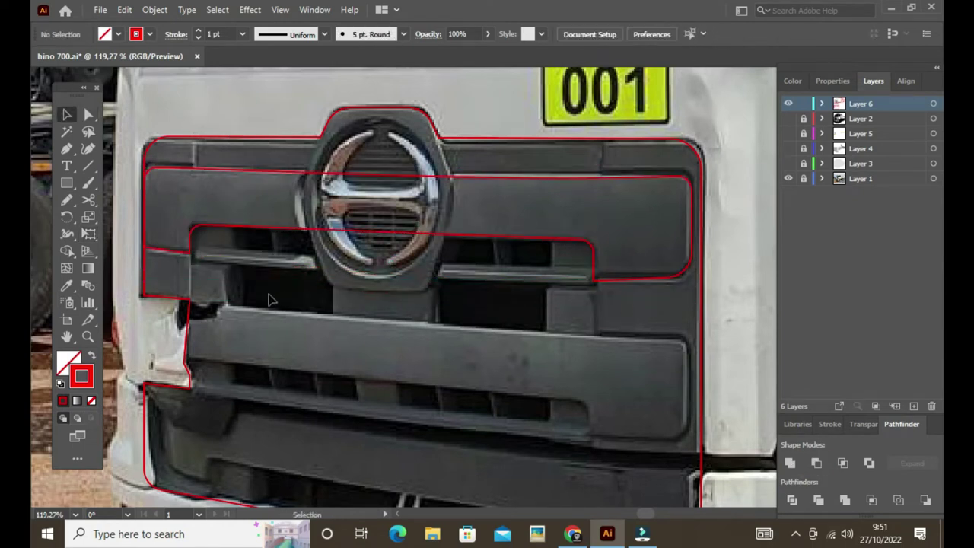
Cut the logo hexagon out of the bar, undoing a mistaken merge.
key(ctrl+z)
key(ctrl+z)
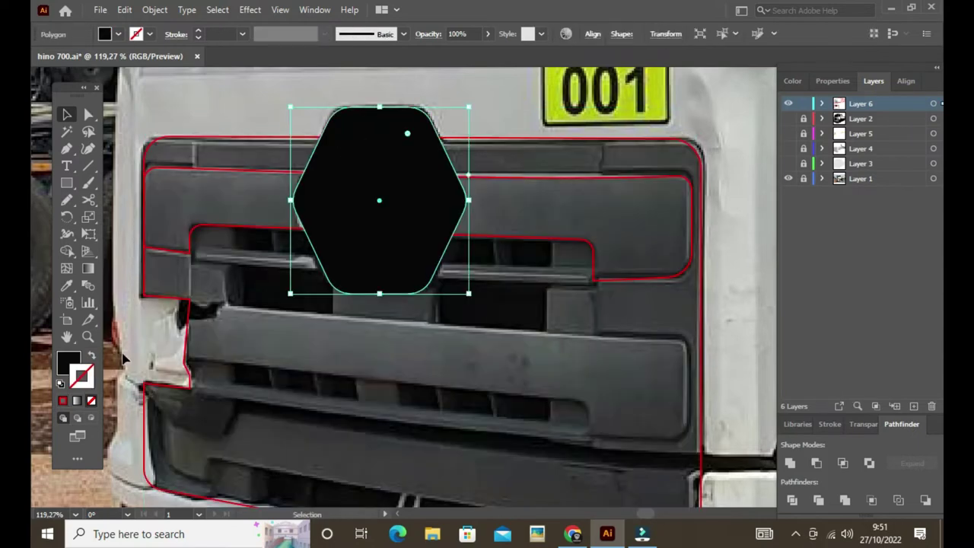
key(ctrl+shift+z)
shift+click(497, 169)
click(817, 463)
click(463, 218)
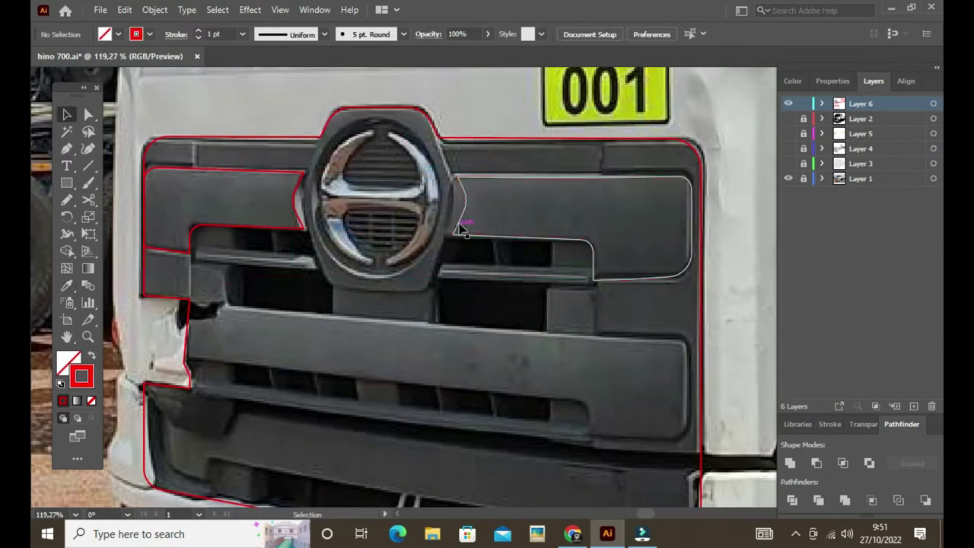
click(485, 294)
click(409, 256)
key(ctrl+z)
key(ctrl+z)
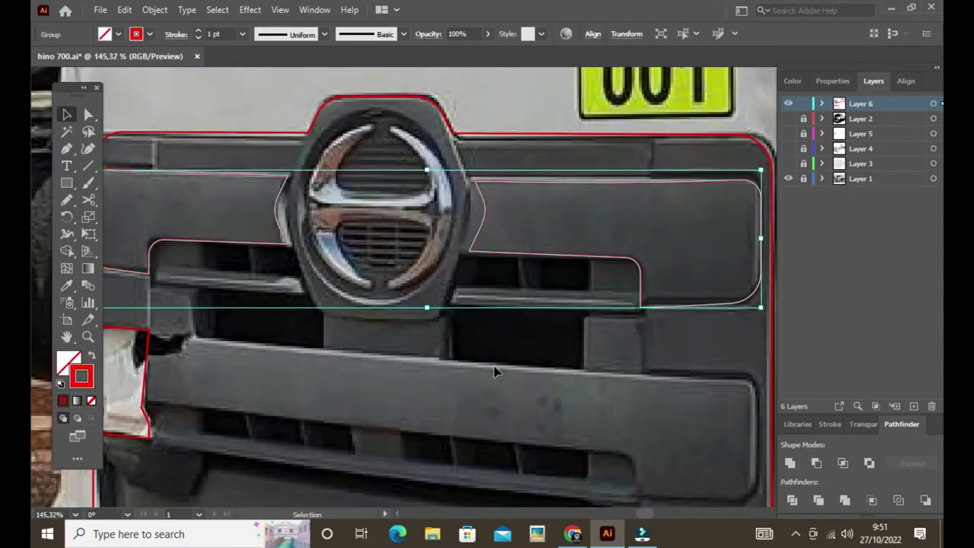
scroll(445, 279, up, 1)
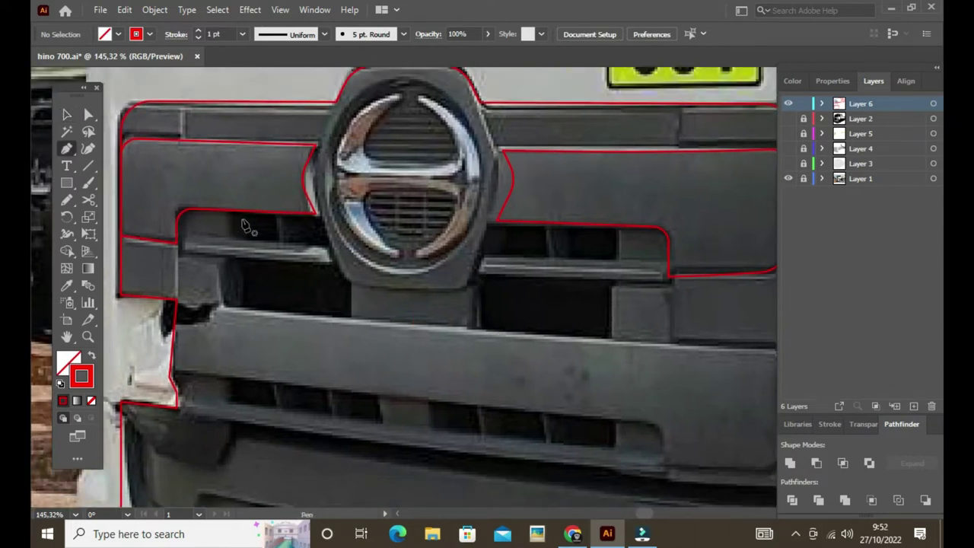
Trace the stepped vent openings on the left and right of the hexagon badge.
click(219, 271)
click(222, 306)
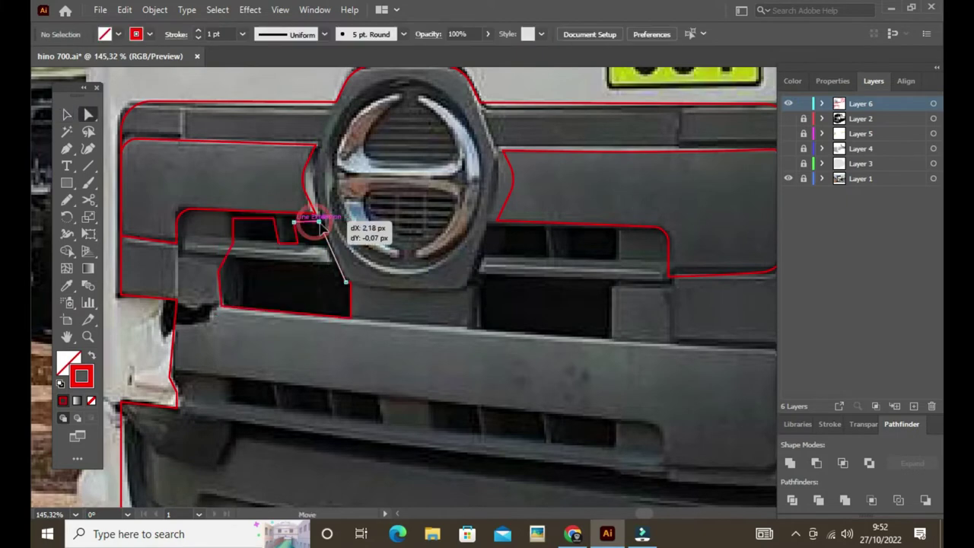
key(p)
click(477, 329)
drag(469, 283, 480, 255)
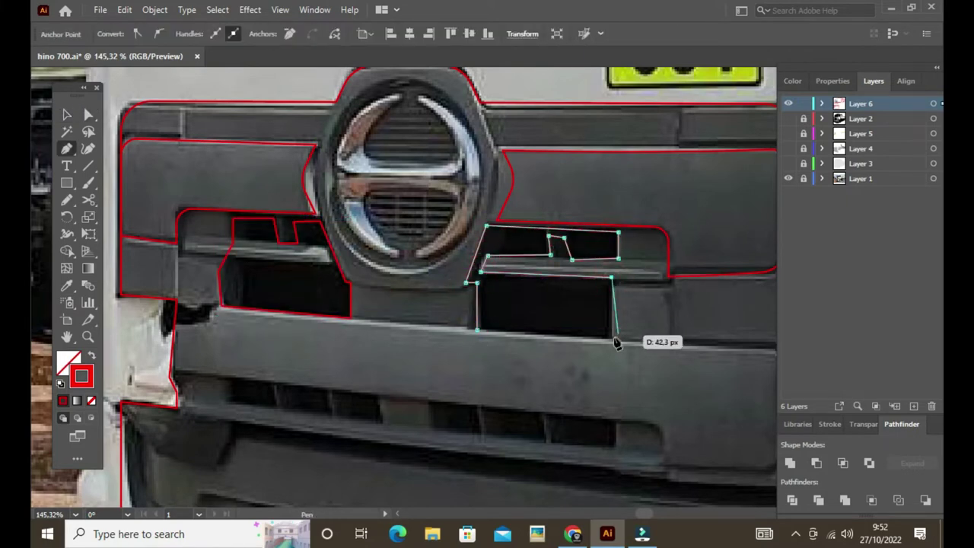
click(407, 367)
Draw a trial rectangle over the lower grille slots, then undo it.
scroll(364, 279, down, 3)
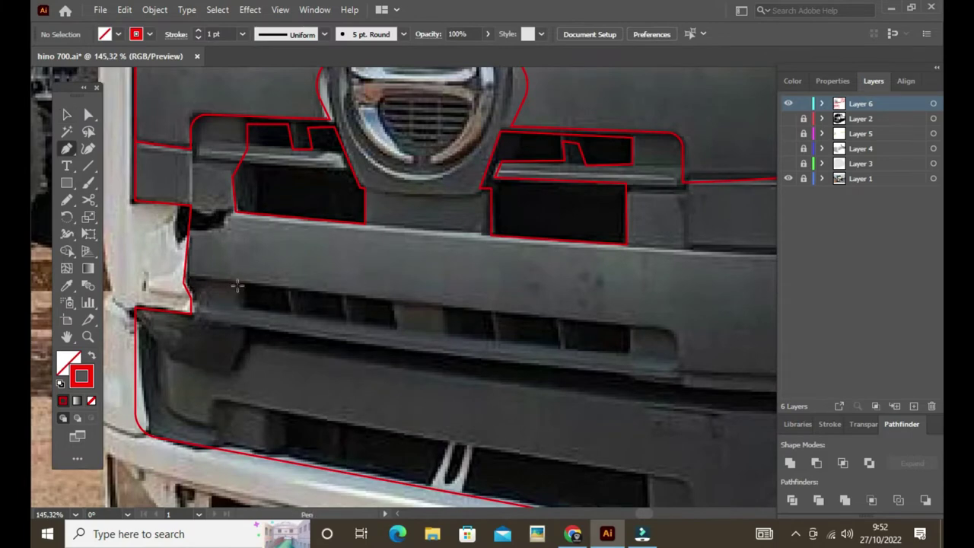
mouse_move(288, 310)
mouse_down()
mouse_move(243, 311)
mouse_move(287, 314)
mouse_up()
key(a)
key(ctrl+z)
Draw a box over the left grille slots, skewed with Free Transform to match their slant.
key(z)
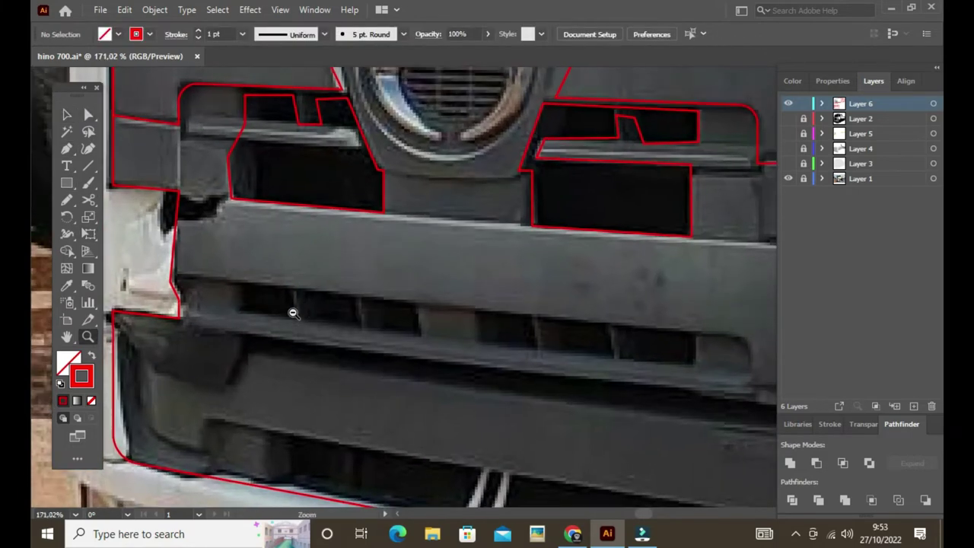
click(245, 293)
drag(300, 308, 424, 333)
key(e)
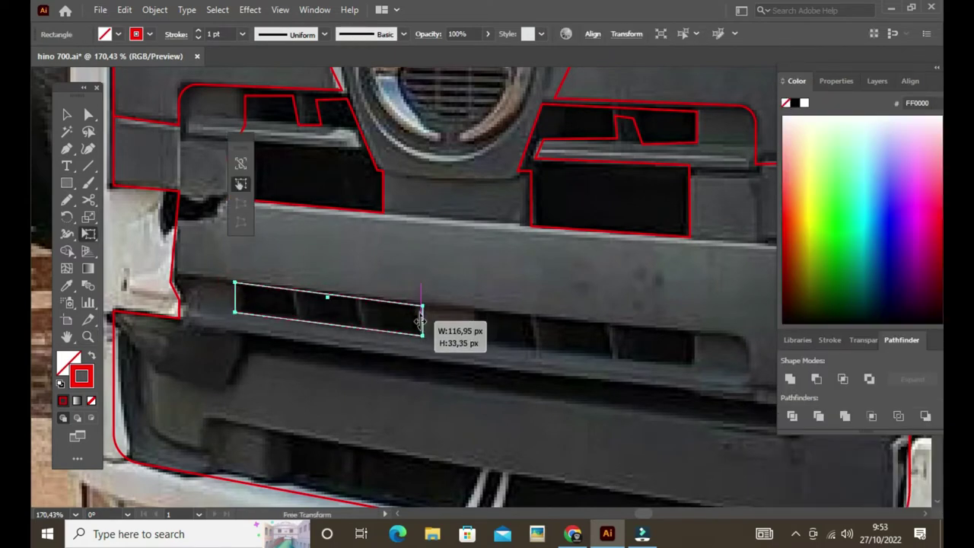
drag(326, 283, 326, 283)
key(v)
click(331, 339)
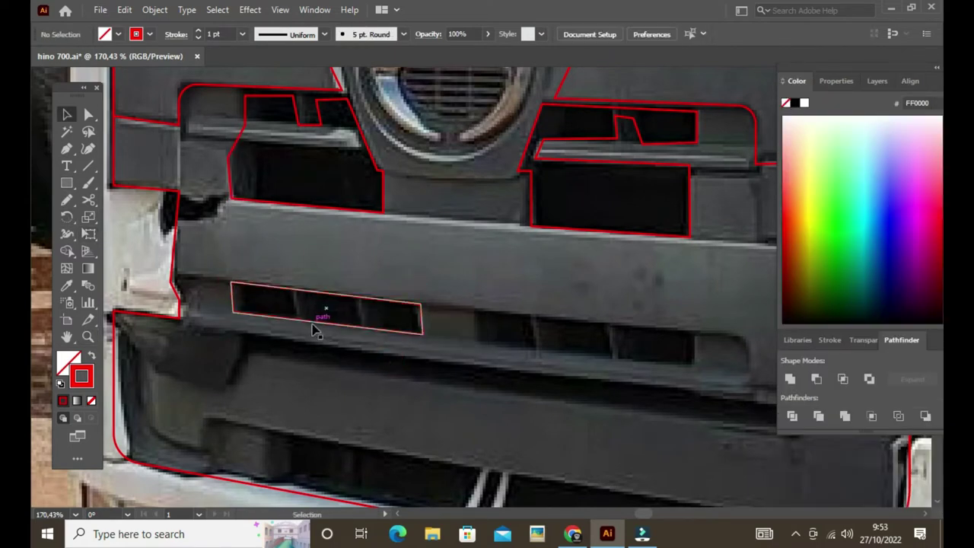
Split the slot box with a Pen divider line, outlined and Alt-dragged right for a second split.
key(p)
click(290, 272)
click(298, 332)
key(v)
click(262, 259)
click(154, 9)
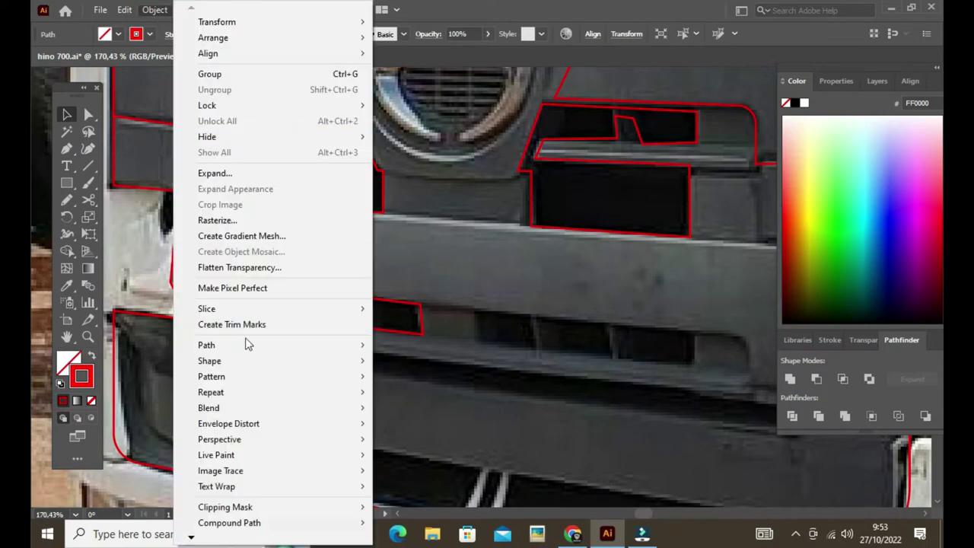
click(411, 375)
drag(300, 290, 615, 349)
click(454, 353)
Draw a rectangle over the long lower grille bar and narrow its left end in perspective.
key(ctrl+0)
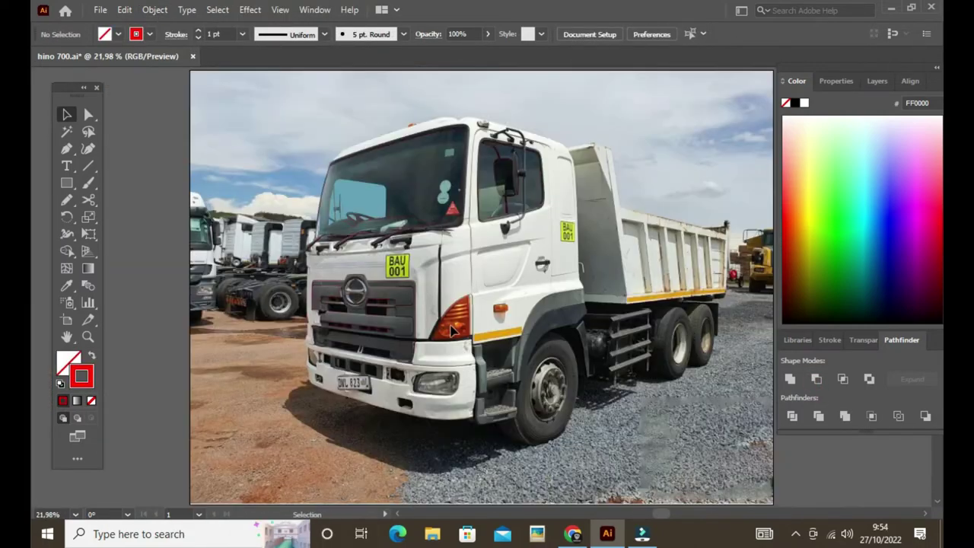
scroll(563, 358, up, 5)
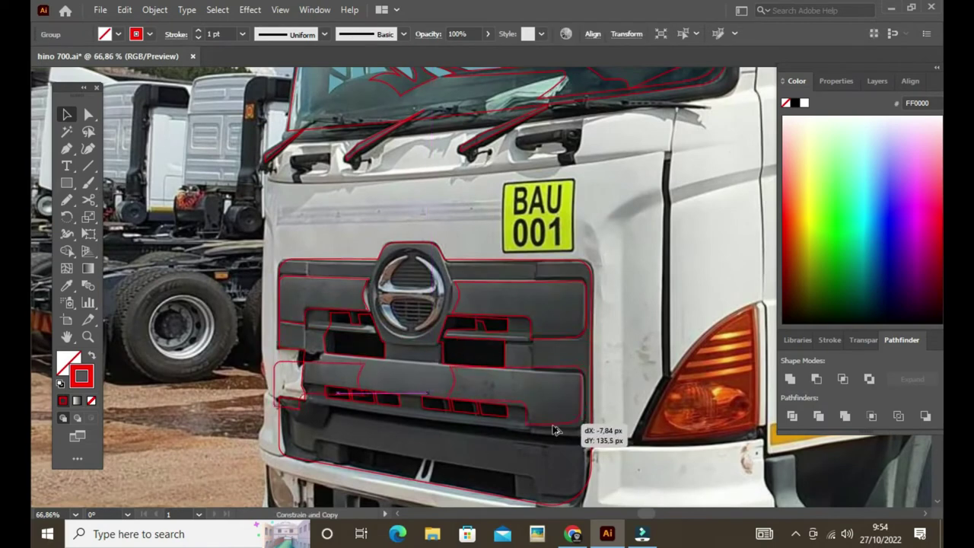
click(469, 409)
key(m)
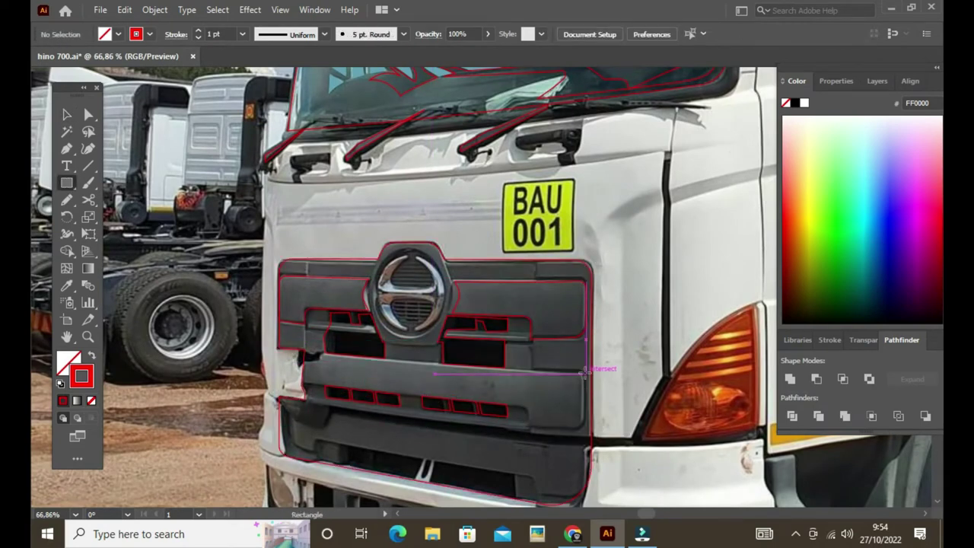
key(e)
mouse_move(586, 370)
mouse_down()
mouse_move(289, 435)
mouse_move(341, 398)
mouse_up()
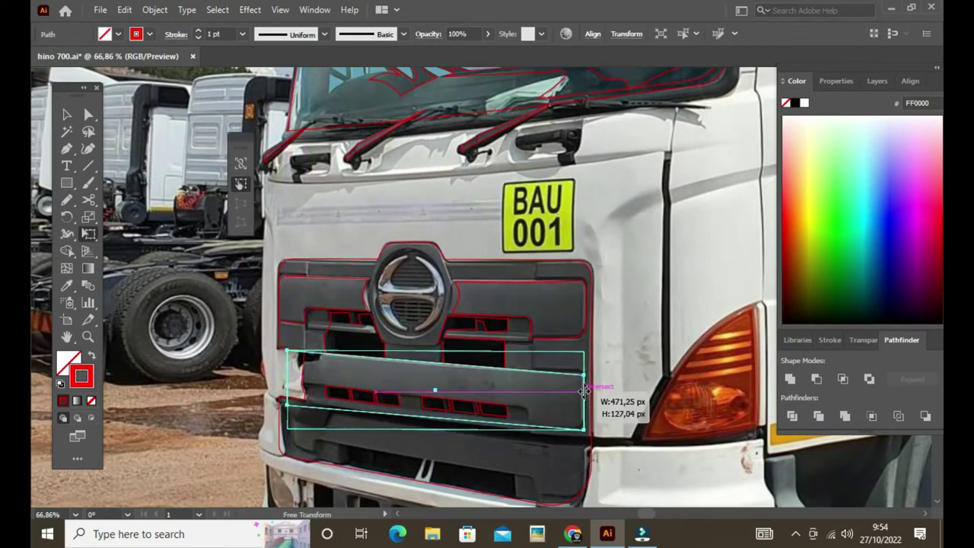
scroll(429, 381, up, 3)
click(241, 203)
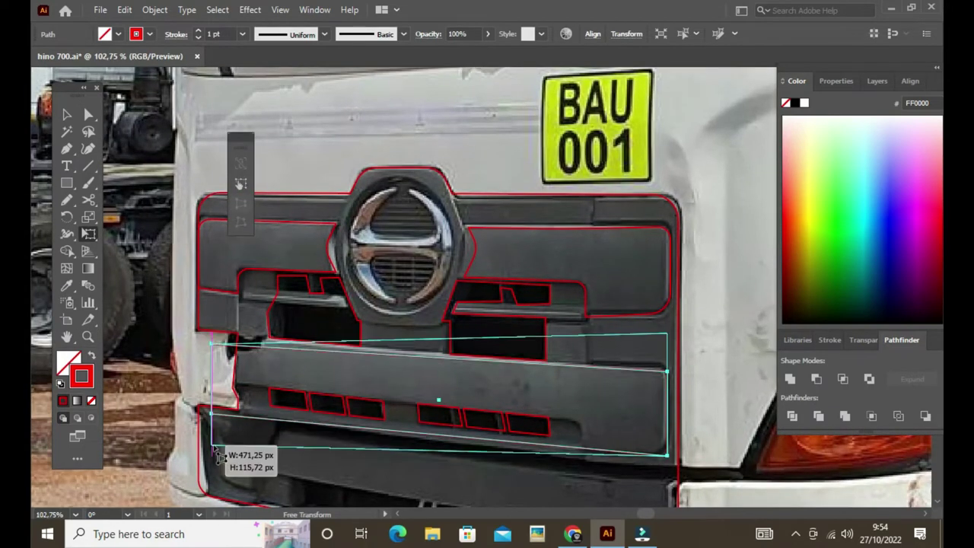
drag(211, 457, 211, 441)
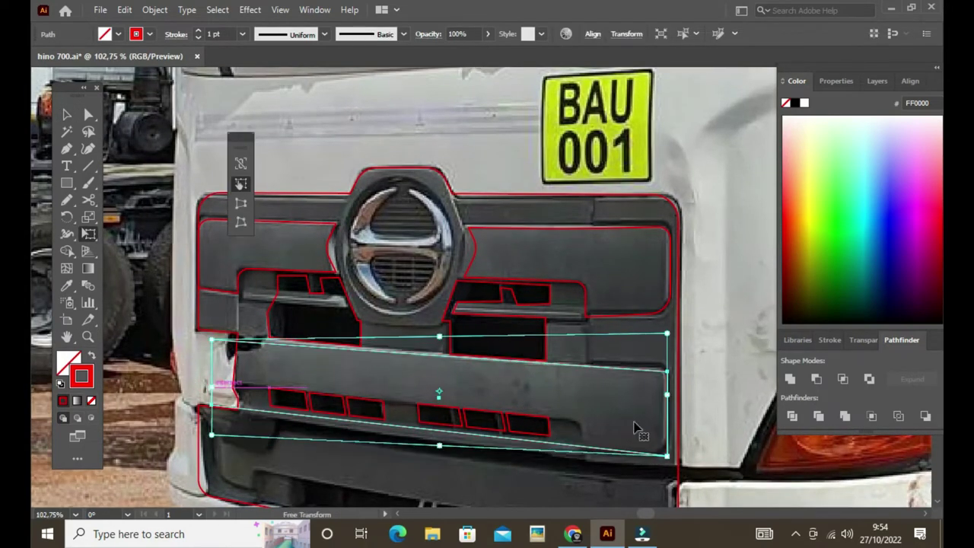
Round the grille bar's corners with Direct Selection.
key(a)
drag(659, 379, 651, 388)
drag(651, 440, 650, 440)
key(v)
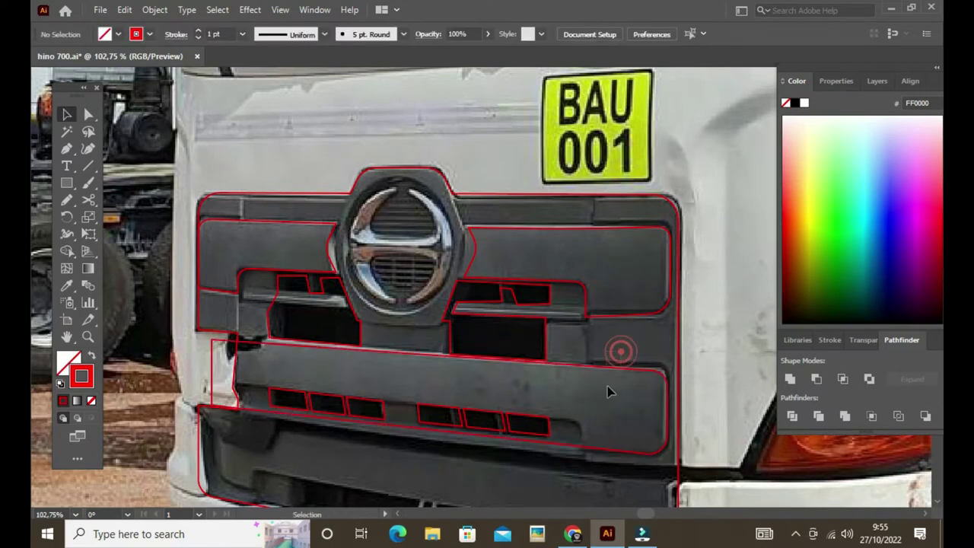
click(532, 409)
scroll(532, 410, down, 2)
Add a strip along the bar's lower edge, pulling its right corners down to fit.
key(n)
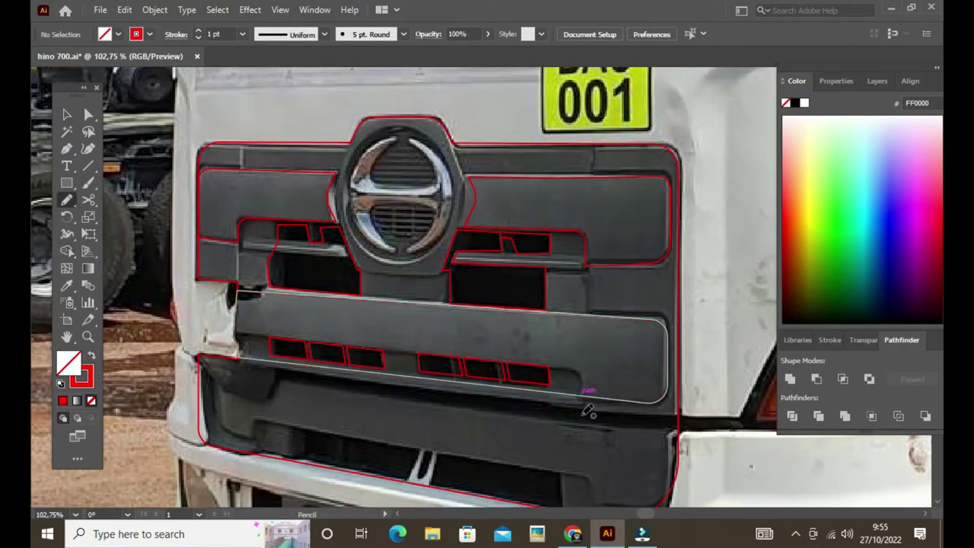
drag(277, 343, 211, 338)
key(a)
drag(583, 407, 583, 452)
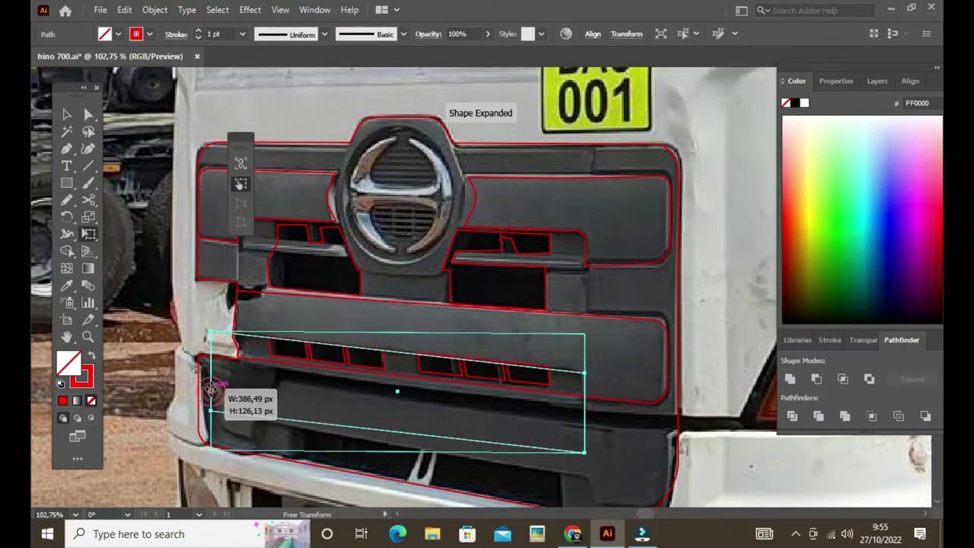
drag(583, 337, 587, 402)
key(v)
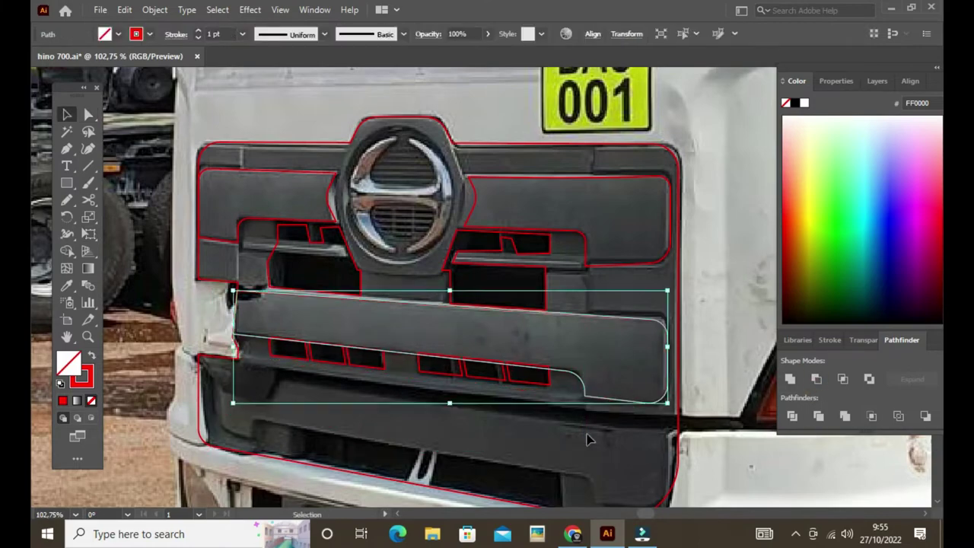
click(532, 393)
Select the three right grille slots and review them in the view.
click(505, 382)
scroll(504, 382, up, 3)
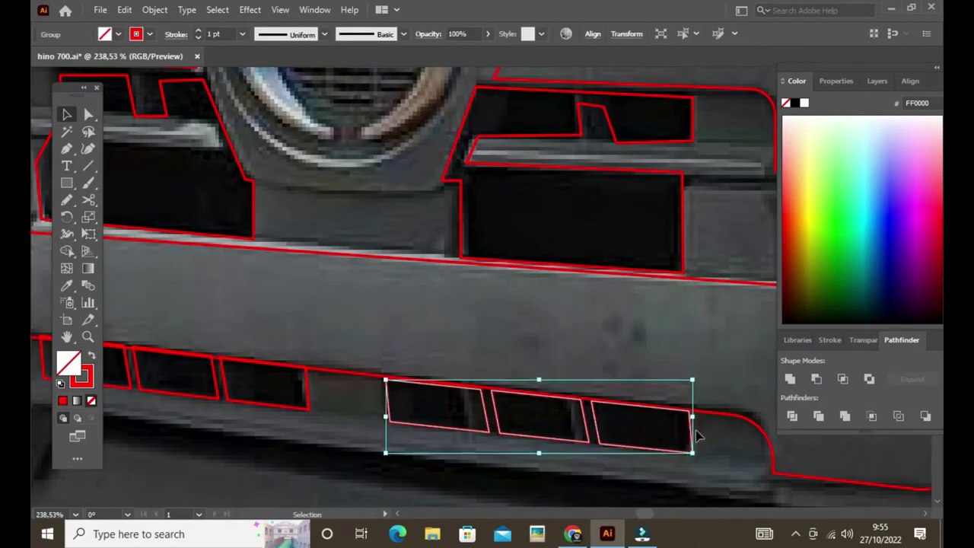
click(696, 433)
scroll(679, 266, down, 5)
scroll(405, 394, up, 1)
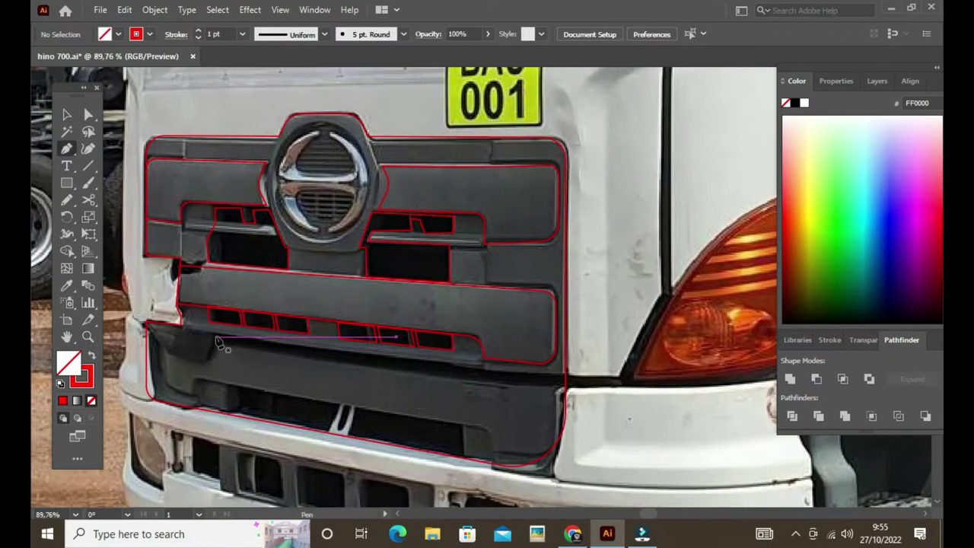
Trace and close the dark lower grille panel outline with the Pen tool.
click(206, 364)
click(490, 375)
drag(608, 386, 567, 386)
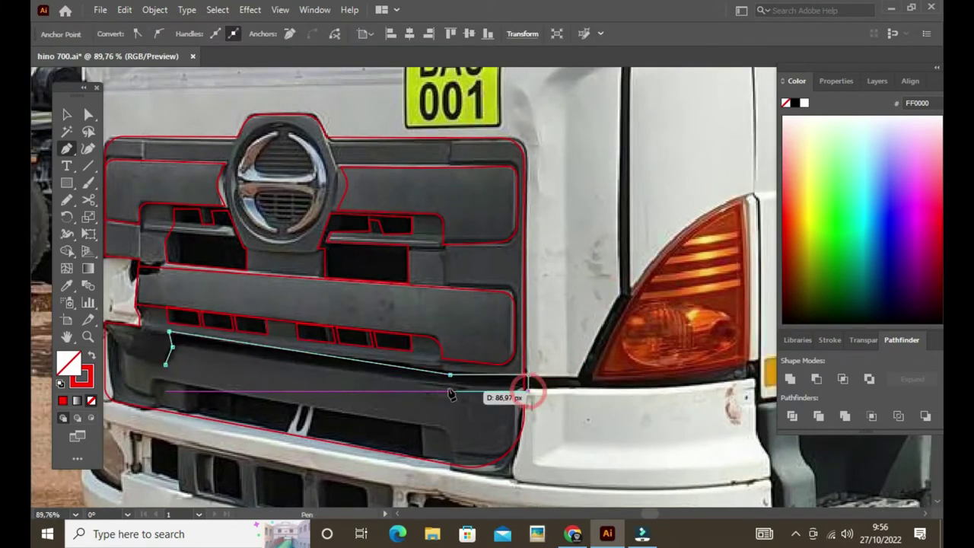
click(529, 386)
click(444, 386)
click(193, 348)
click(166, 364)
key(a)
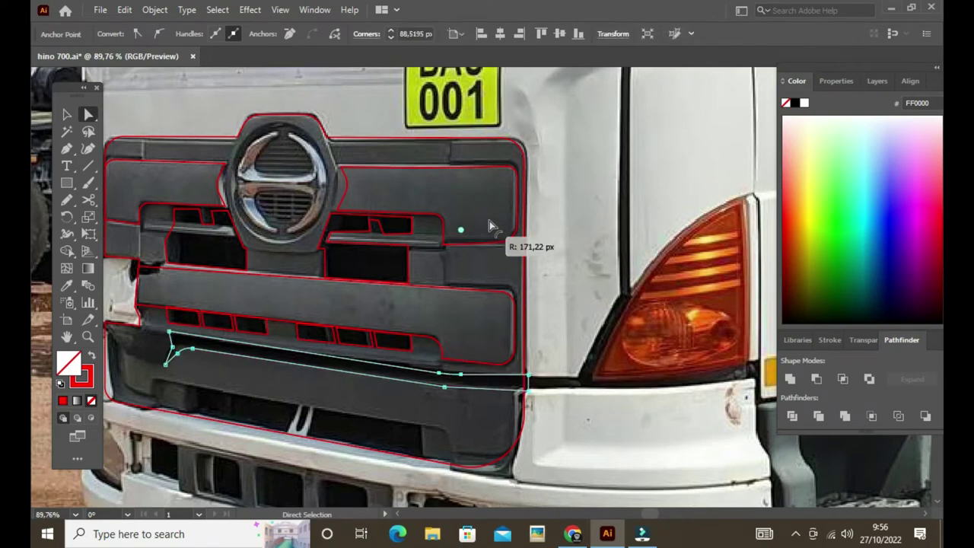
key(ctrl+shift+a)
key(v)
Cut a rectangular notch into the panel's lower edge with Pathfinder Minus Front.
mouse_move(439, 401)
mouse_down()
mouse_move(574, 334)
mouse_move(323, 394)
mouse_move(322, 325)
mouse_up()
key(m)
key(v)
shift+click(576, 396)
click(817, 378)
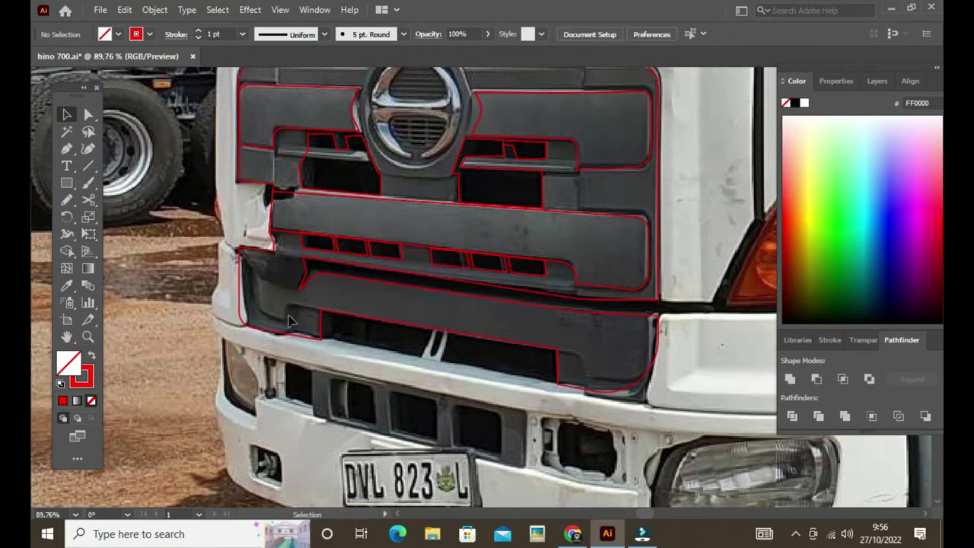
scroll(518, 343, up, 2)
Fit an ellipse around the round Hino emblem's ring.
drag(474, 214, 492, 258)
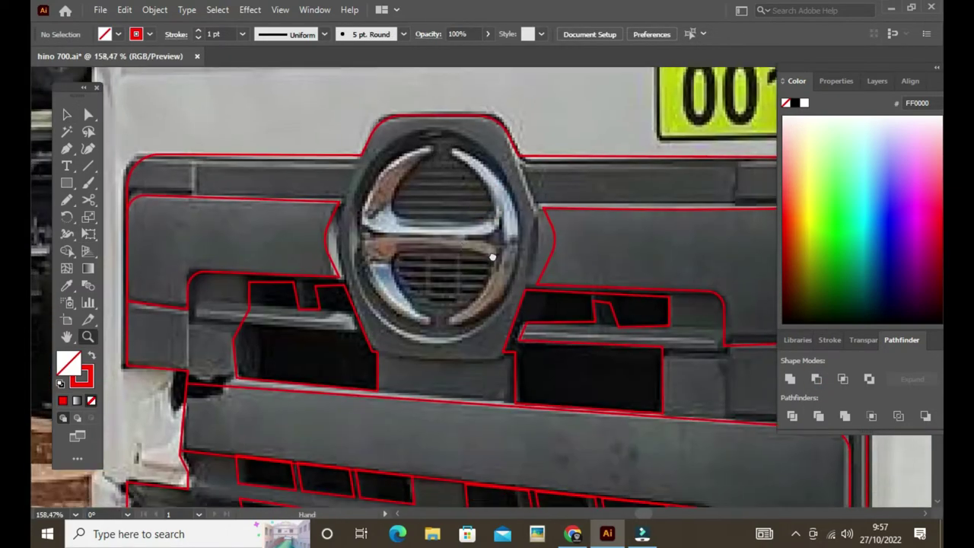
drag(465, 314, 466, 314)
key(v)
drag(434, 149, 446, 128)
drag(365, 232, 348, 232)
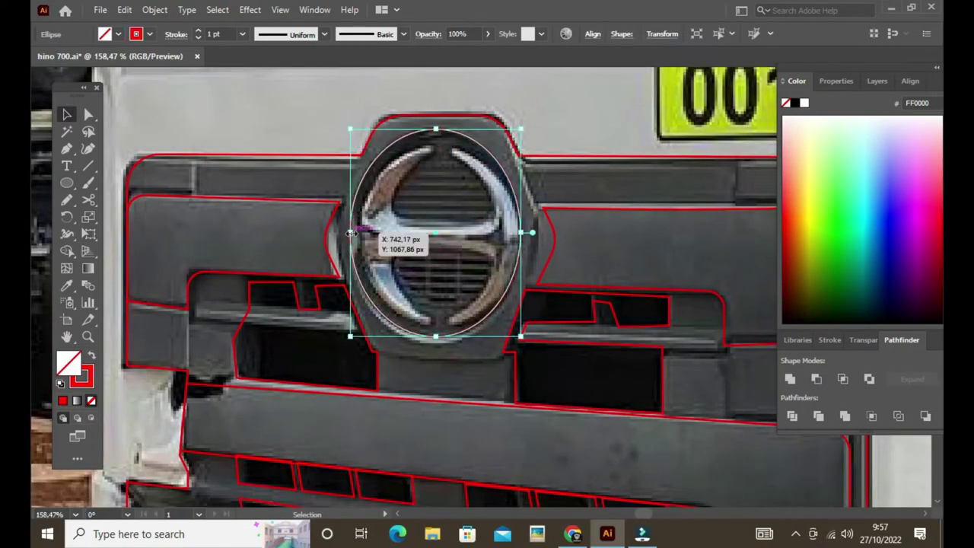
click(477, 148)
drag(522, 122, 511, 137)
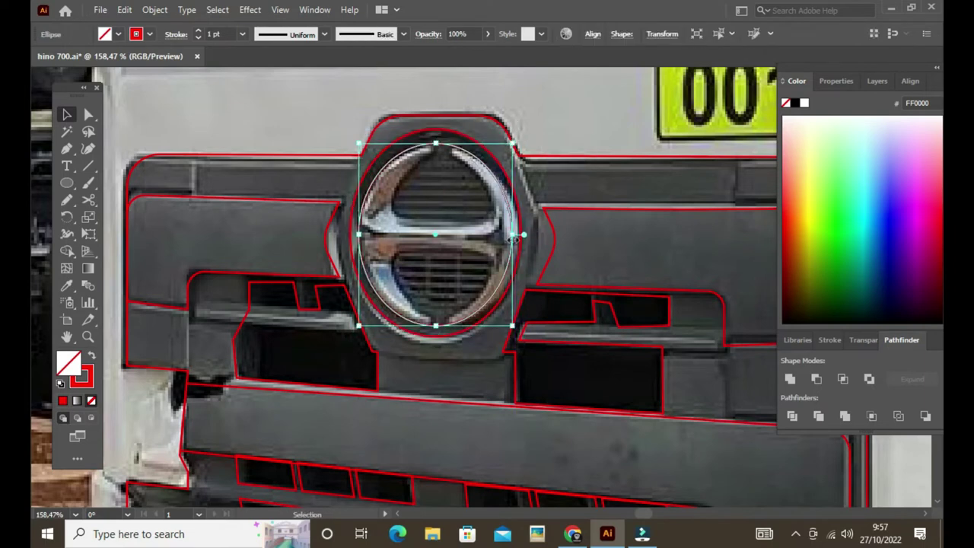
drag(510, 234, 520, 234)
drag(432, 150, 440, 131)
click(445, 193)
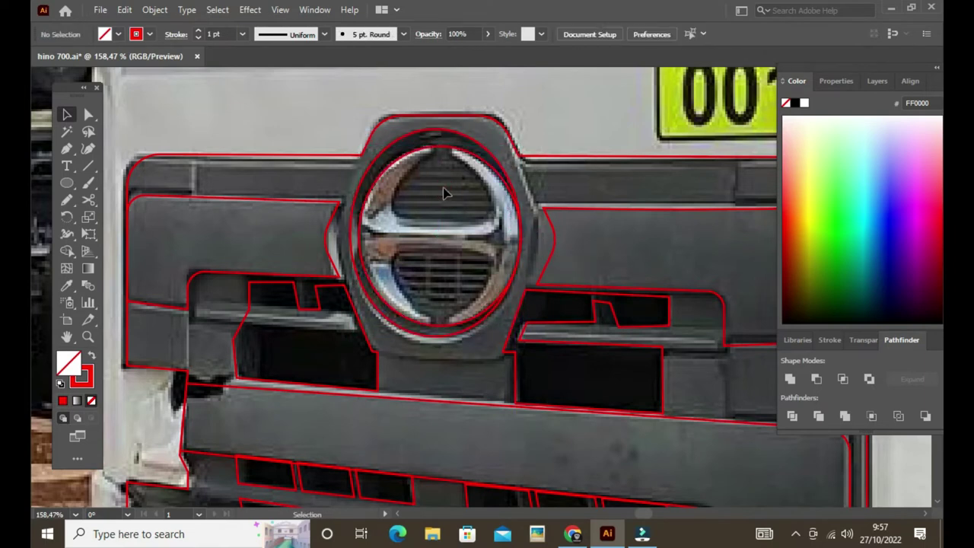
Trace the emblem's upper opening and place a 180° flipped copy in the lower half.
click(431, 143)
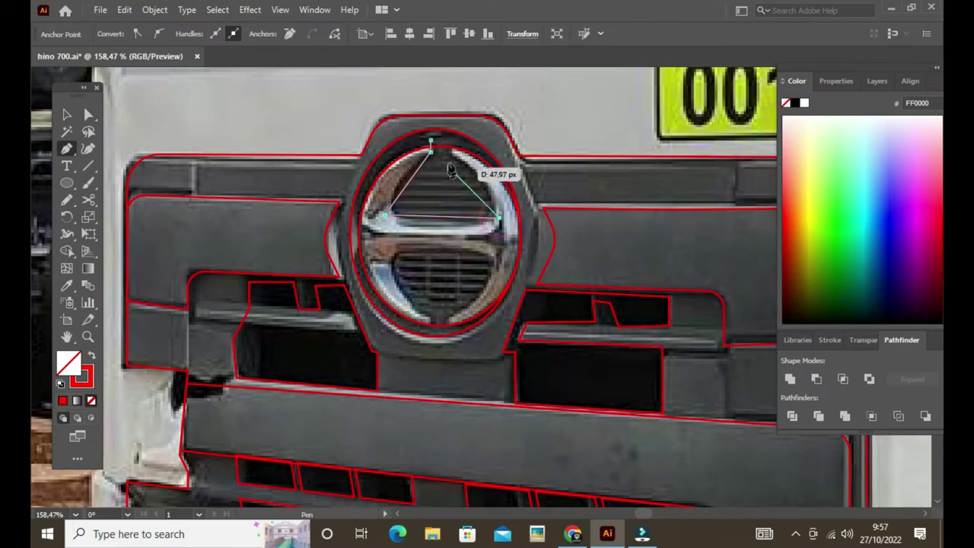
drag(440, 228, 389, 228)
key(a)
key(v)
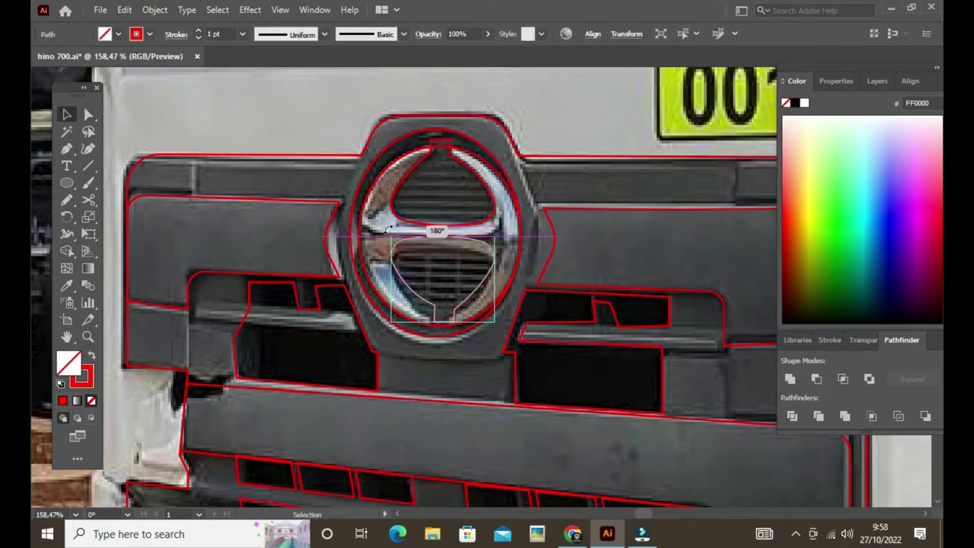
drag(475, 259, 475, 260)
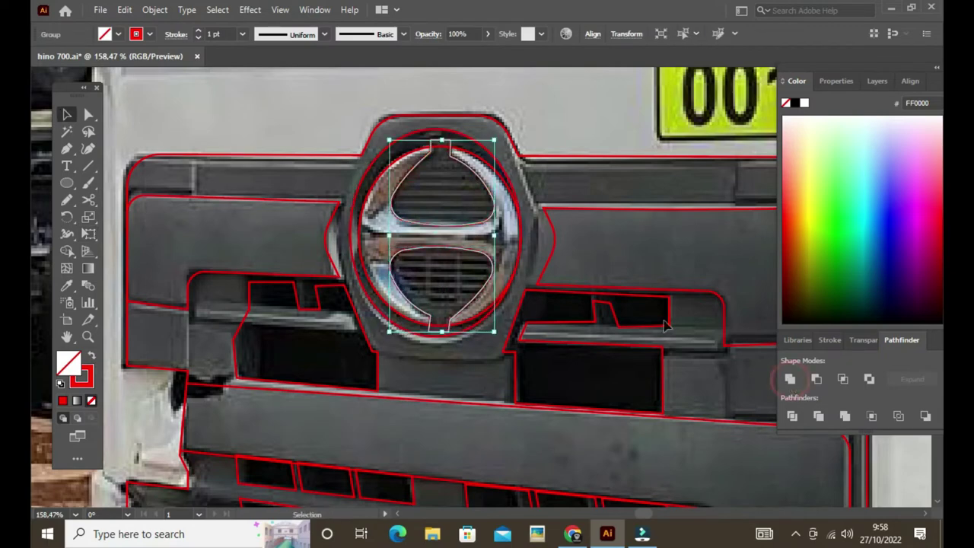
key(ctrl+shift+a)
Adjust the lower opening's corner radius and zoom out to 200% to see the whole emblem.
scroll(423, 283, up, 5)
key(a)
click(426, 350)
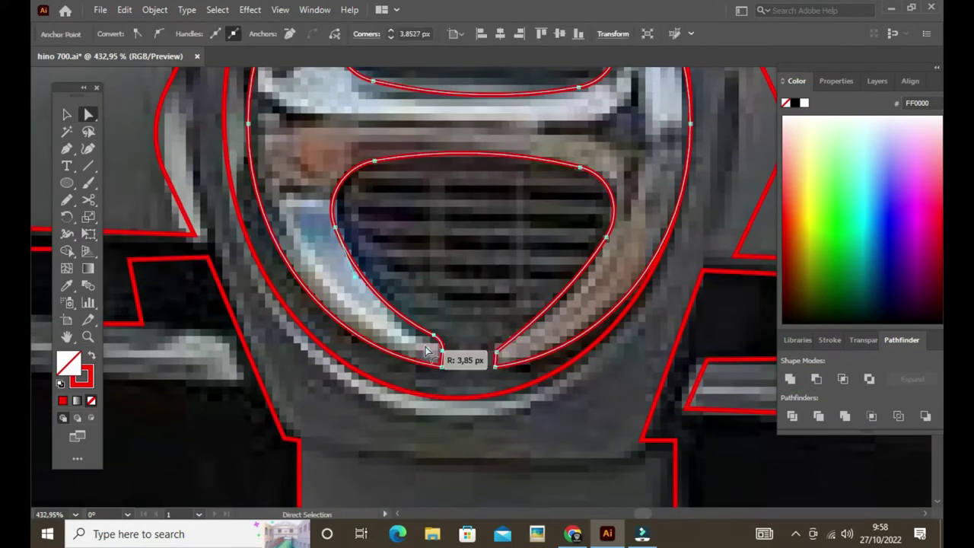
key(ctrl+shift+a)
scroll(498, 373, up, 3)
scroll(491, 396, up, 3)
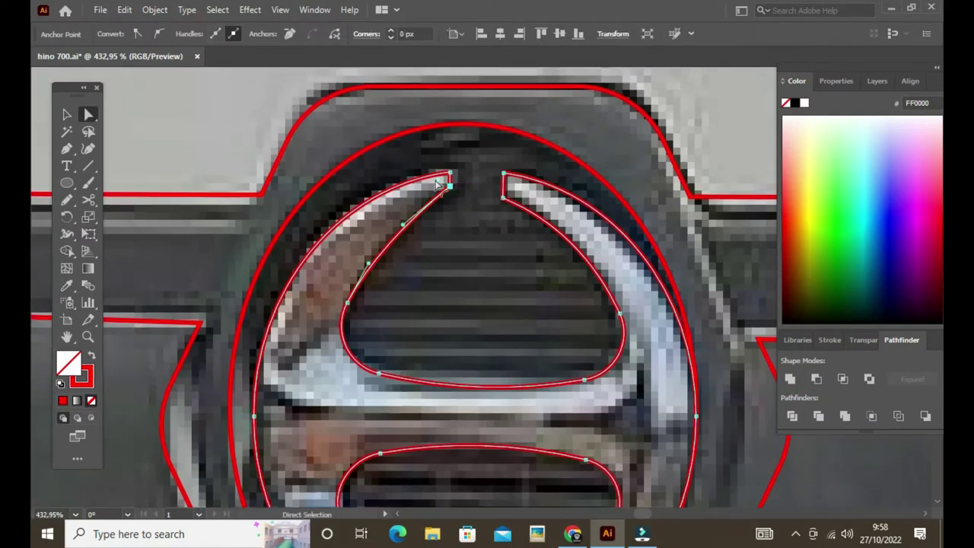
scroll(503, 199, down, 1)
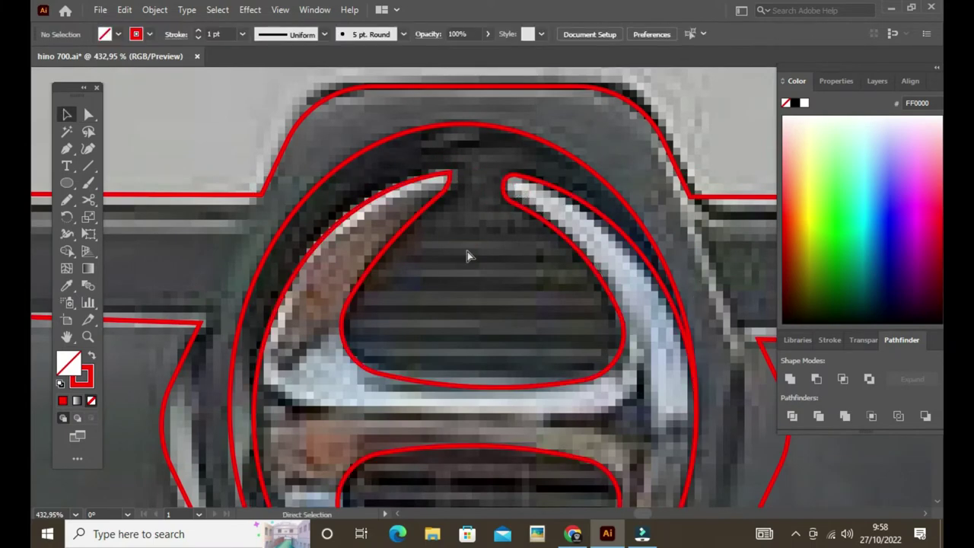
scroll(467, 251, down, 3)
Pencil-trace the upper-left opening and the H bar's left, right and lower edges.
key(p)
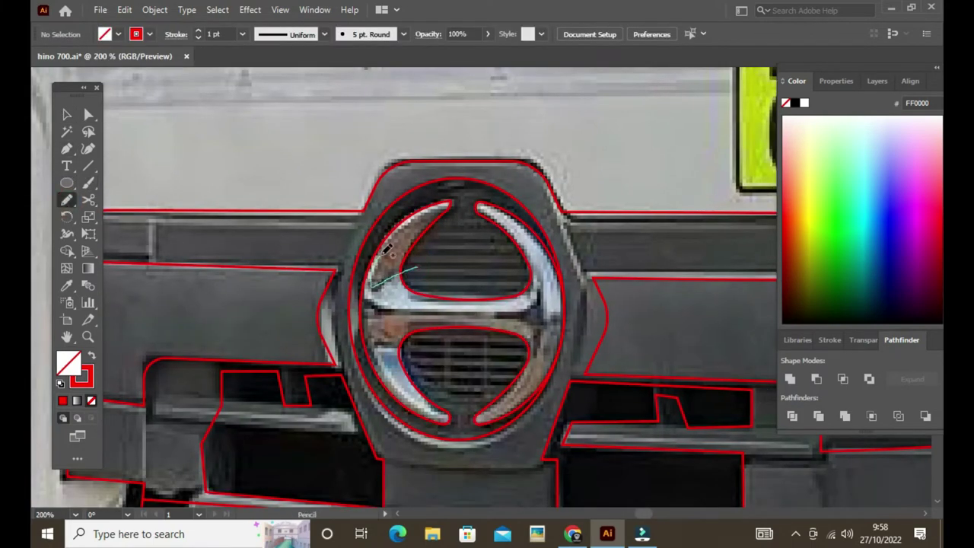
drag(421, 265, 375, 285)
key(ctrl+shift+a)
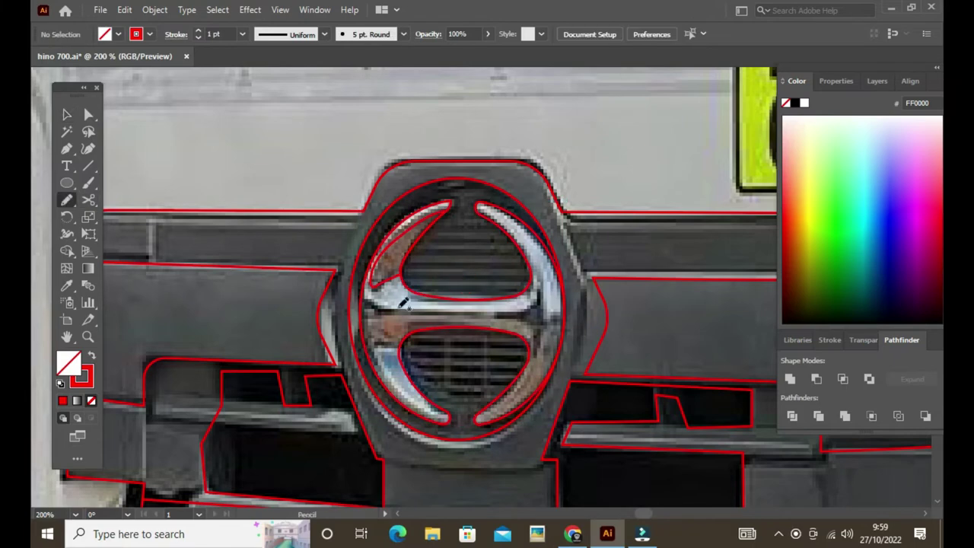
drag(364, 299, 366, 303)
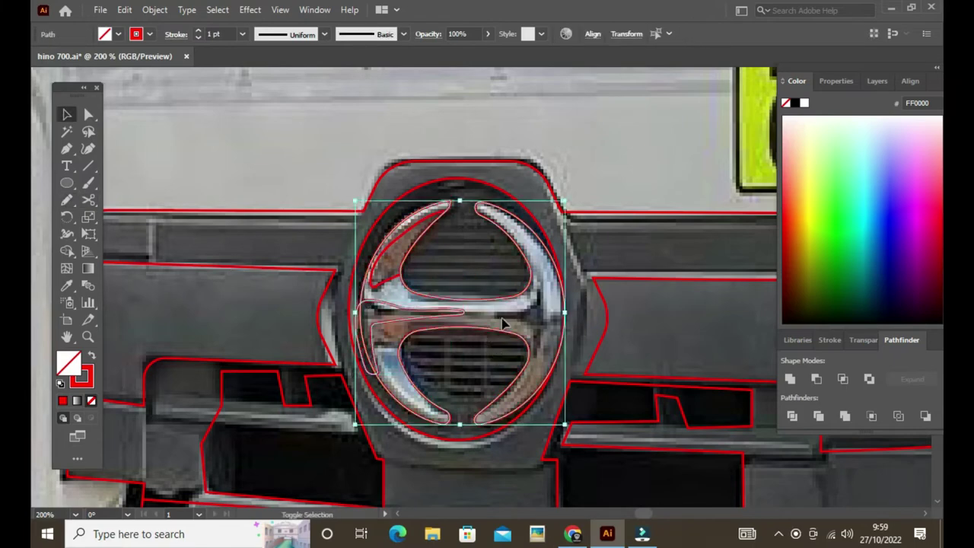
key(ctrl+shift+a)
key(p)
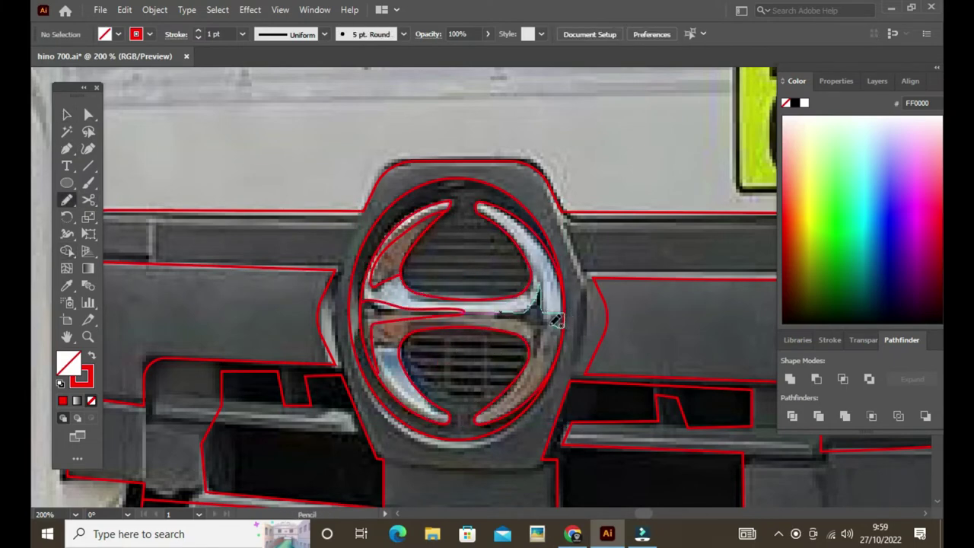
drag(501, 312, 503, 313)
key(ctrl+shift+a)
key(v)
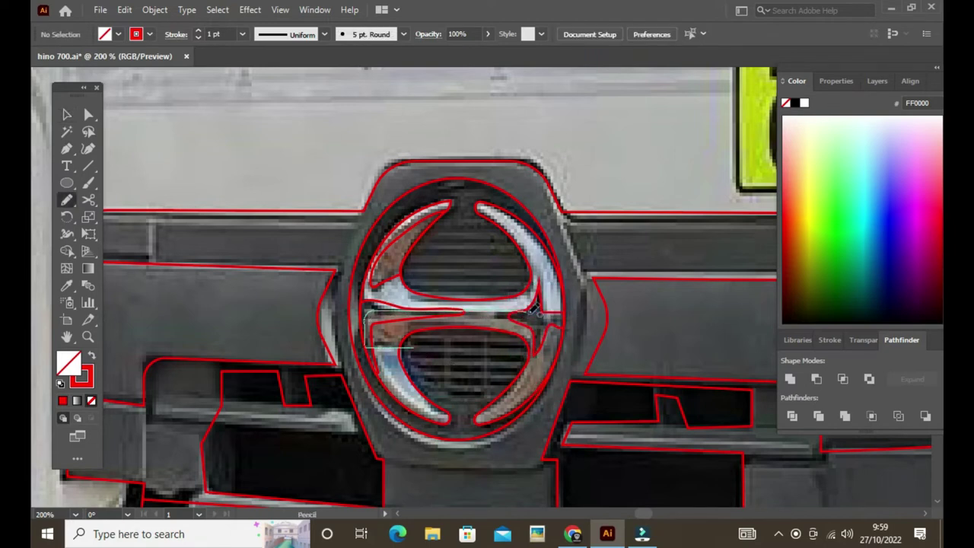
drag(468, 358, 466, 364)
Select all logo paths and fill a region brown (816359) with the Shape Builder.
key(ctrl+a)
key(shift+m)
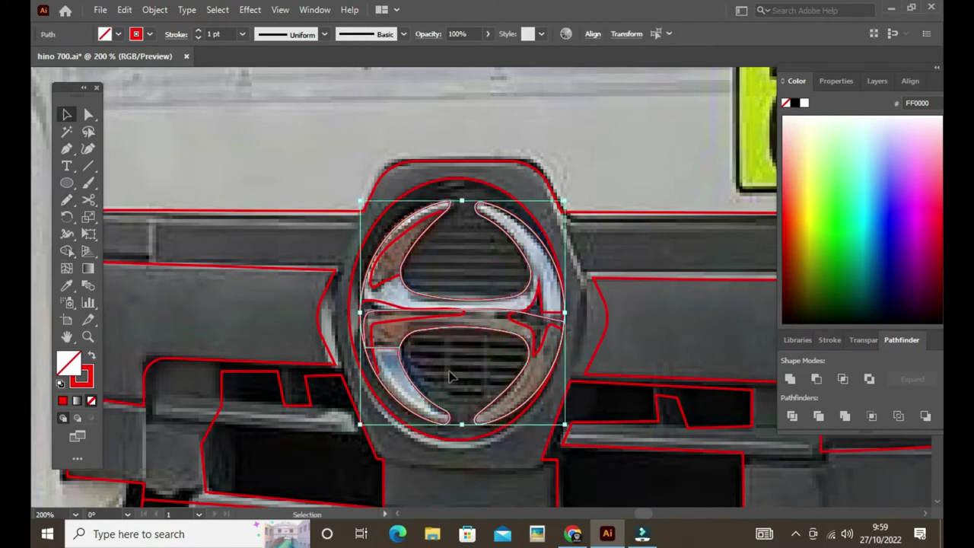
click(381, 283)
Recolour the logo pieces light grey-blue and add a dark-filled ellipse in the emblem ring.
click(402, 307)
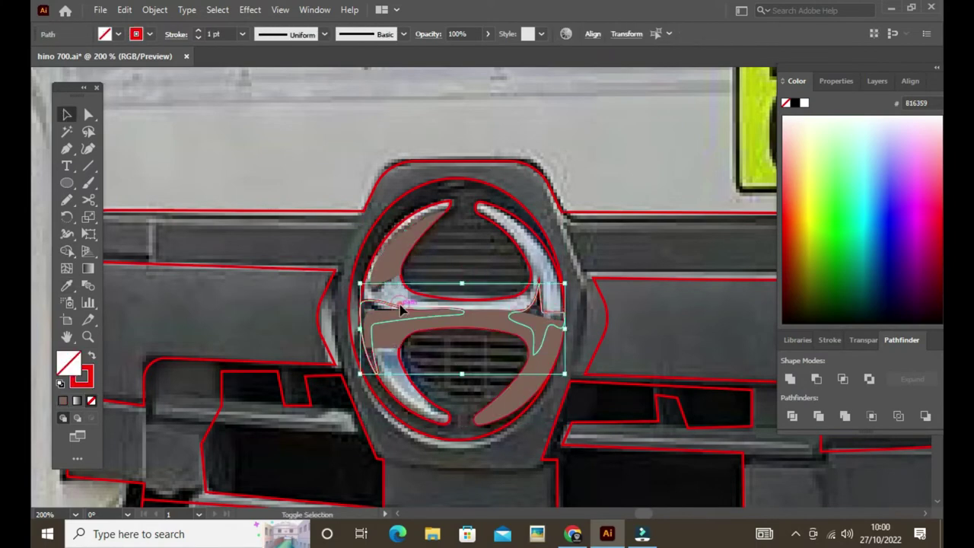
click(439, 37)
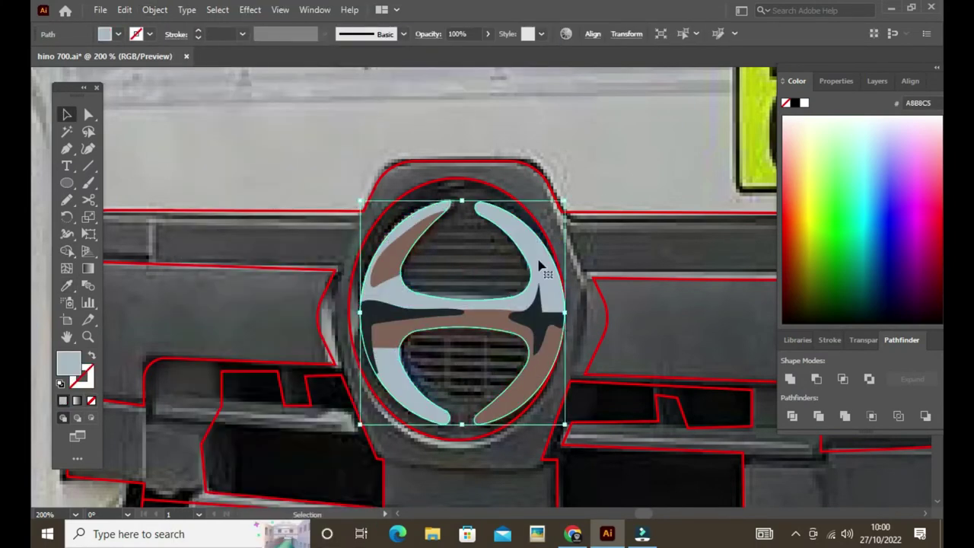
key(i)
click(432, 174)
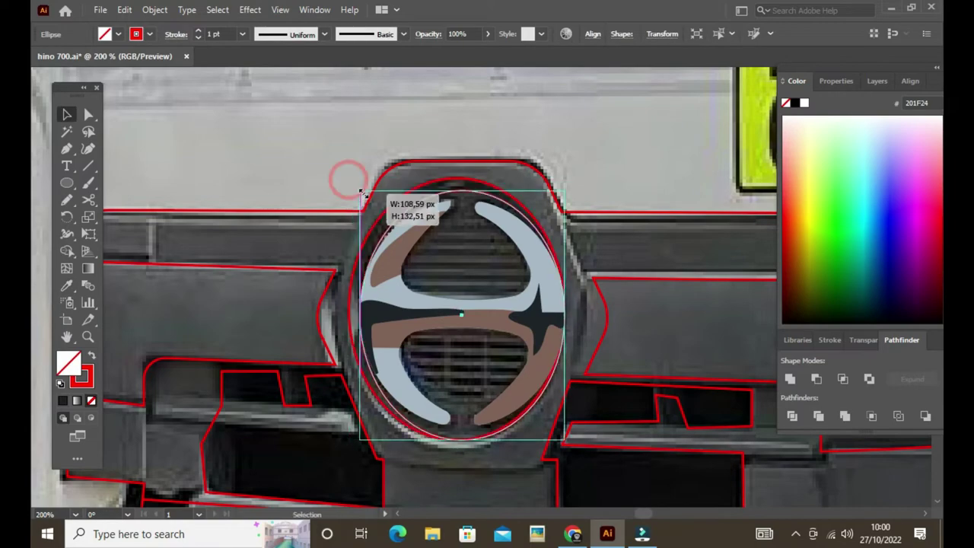
drag(348, 181, 564, 423)
key(i)
click(440, 276)
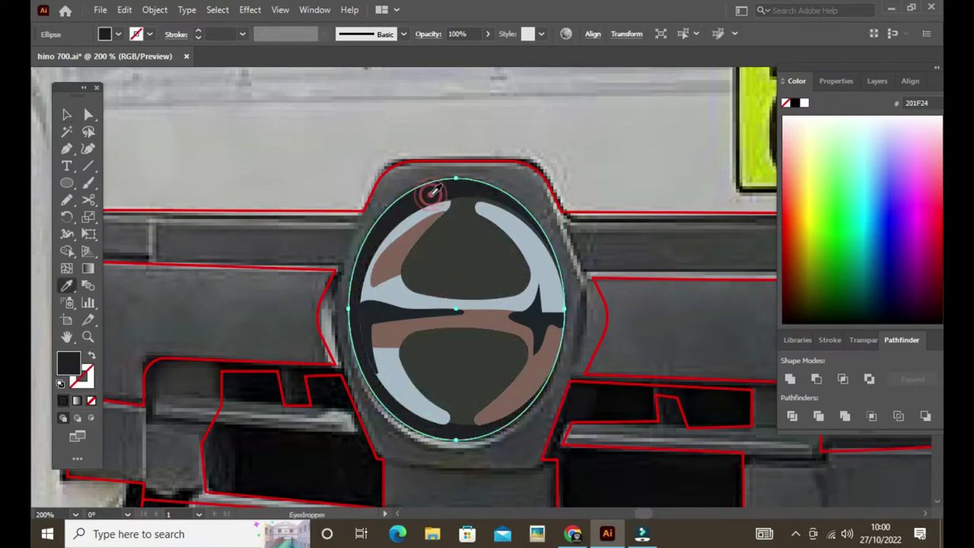
Fill the grille body and small grille shapes dark grey.
key(v)
click(601, 246)
scroll(601, 246, down, 5)
click(421, 320)
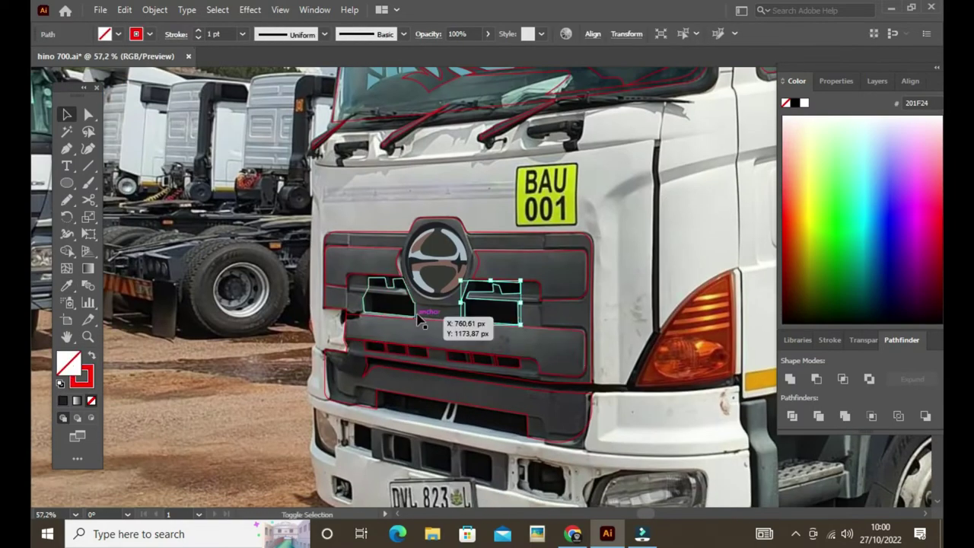
shift+click(487, 361)
click(579, 434)
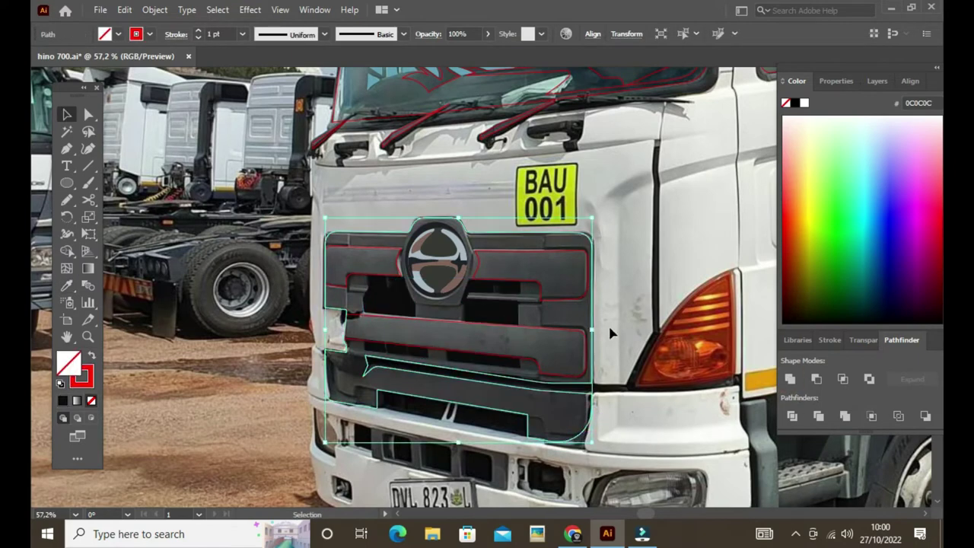
Give the grille bars a near-black 7 pt outline.
shift+click(576, 334)
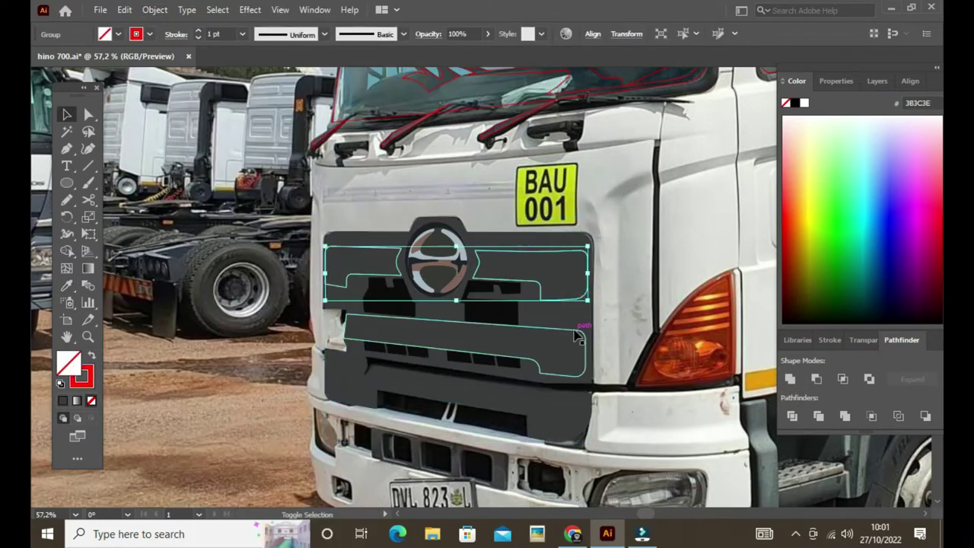
double_click(81, 375)
drag(505, 426, 561, 406)
click(837, 255)
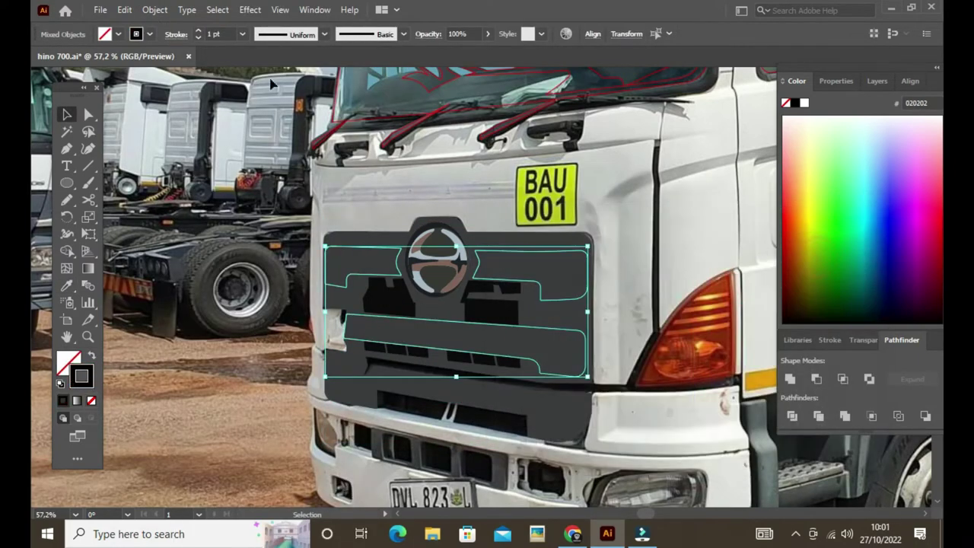
click(198, 30)
Set the large grille body outline to no fill with a red stroke.
click(677, 297)
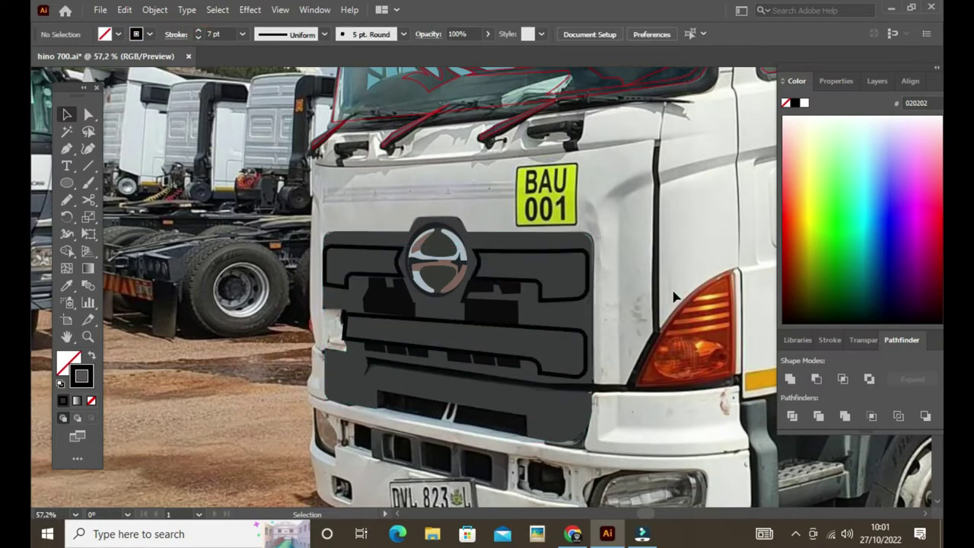
click(566, 413)
click(91, 401)
double_click(81, 376)
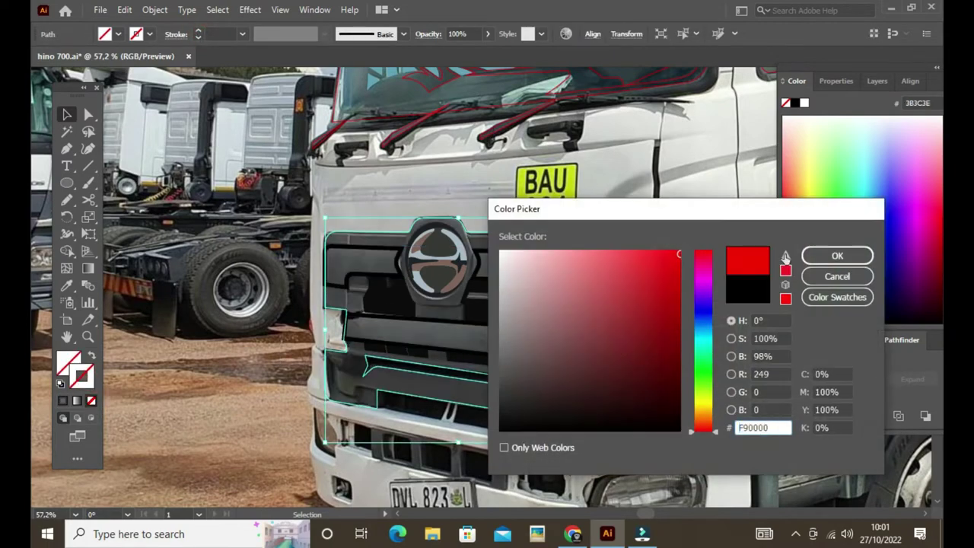
click(837, 254)
Give the lower grille bar a 4 pt outline.
ctrl+click(363, 274)
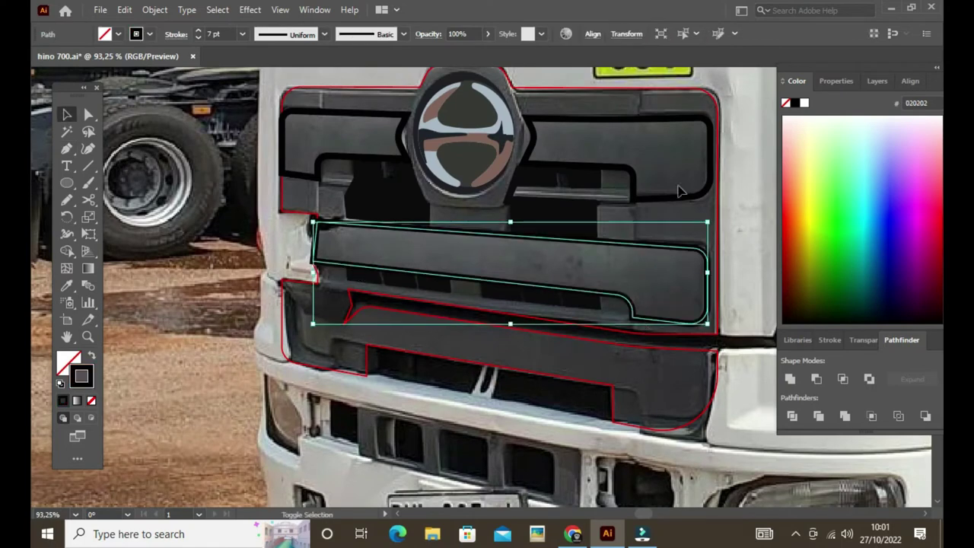
click(198, 30)
key(ctrl+shift+a)
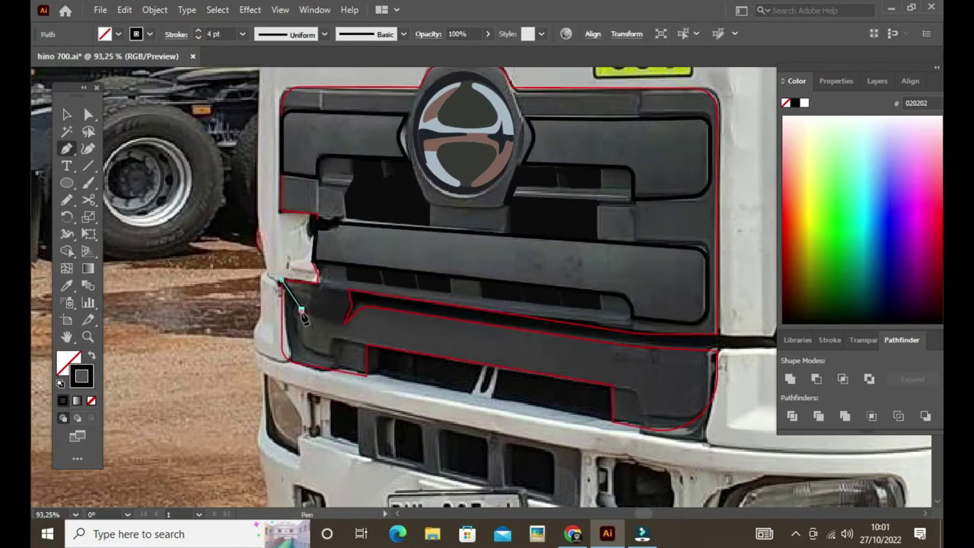
Trace the lower-left and lower-right trim shapes below the grille.
click(366, 344)
drag(333, 351, 297, 344)
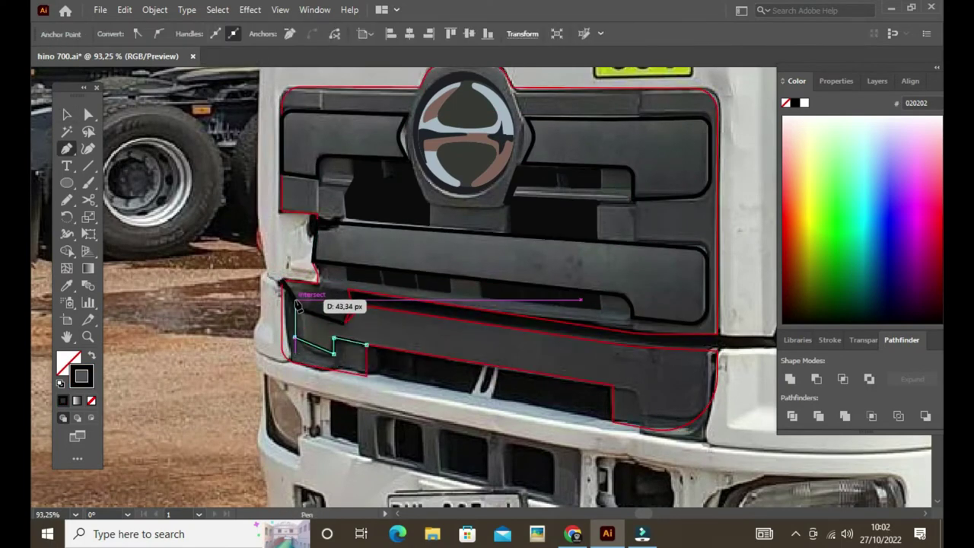
click(297, 305)
click(367, 344)
click(613, 387)
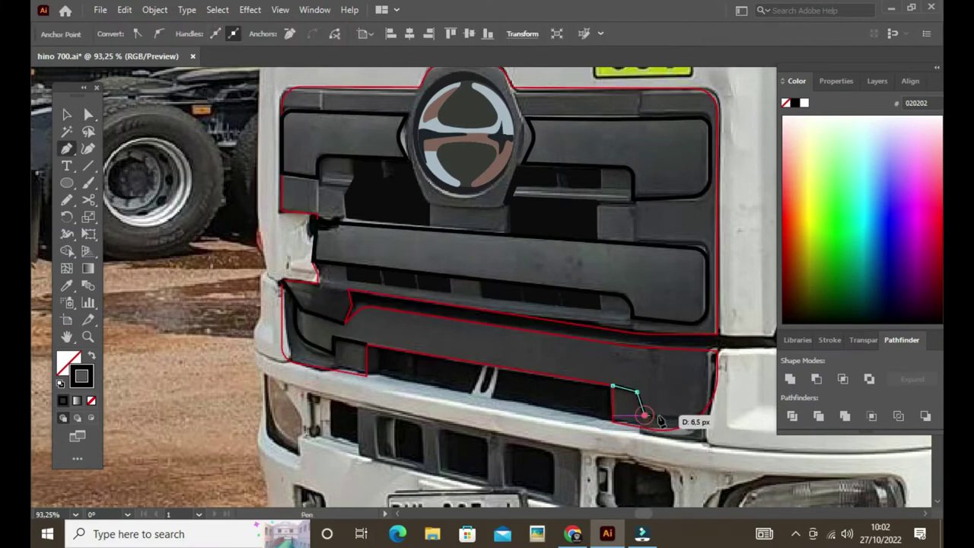
click(613, 387)
key(v)
key(ctrl+shift+a)
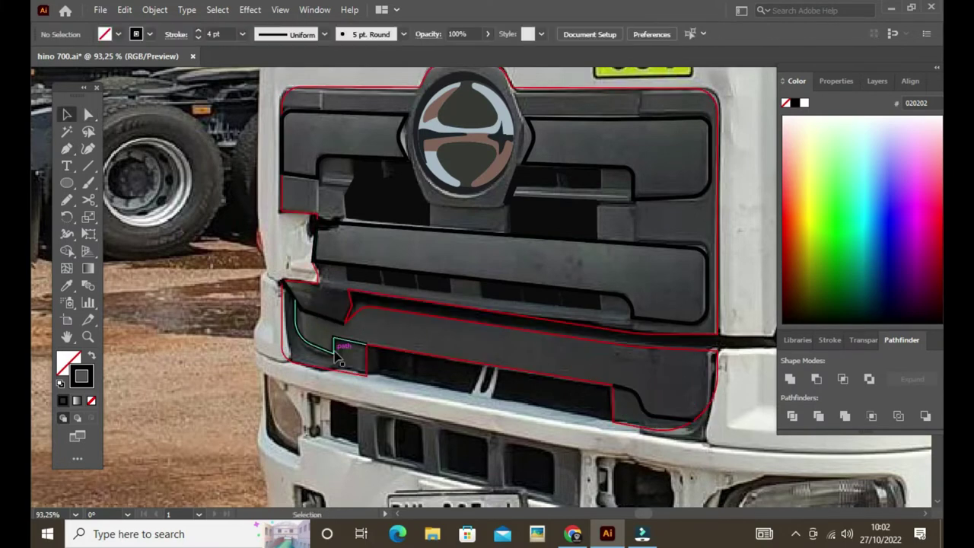
Zoom in on the lower-left trim and check its path.
key(z)
click(304, 324)
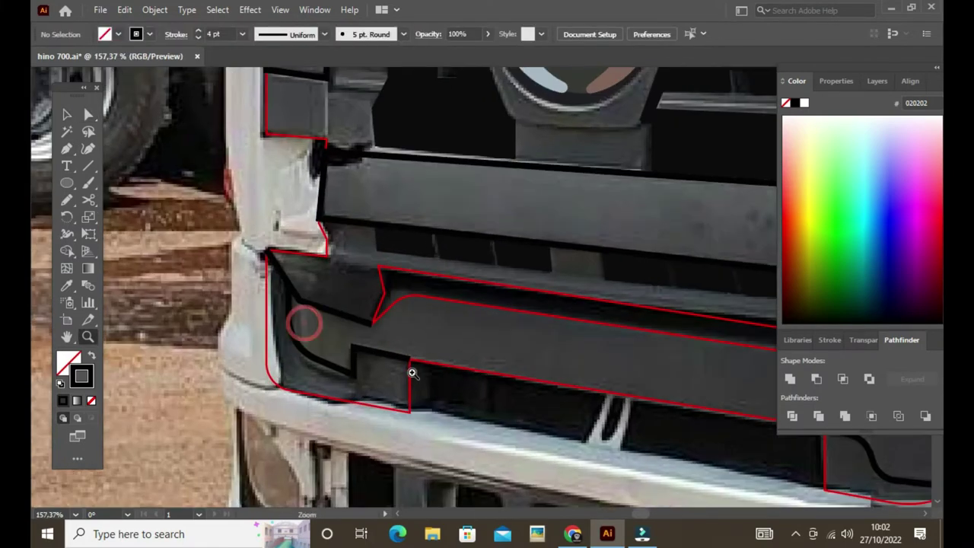
click(347, 388)
key(v)
key(ctrl+shift+a)
scroll(213, 312, up, 5)
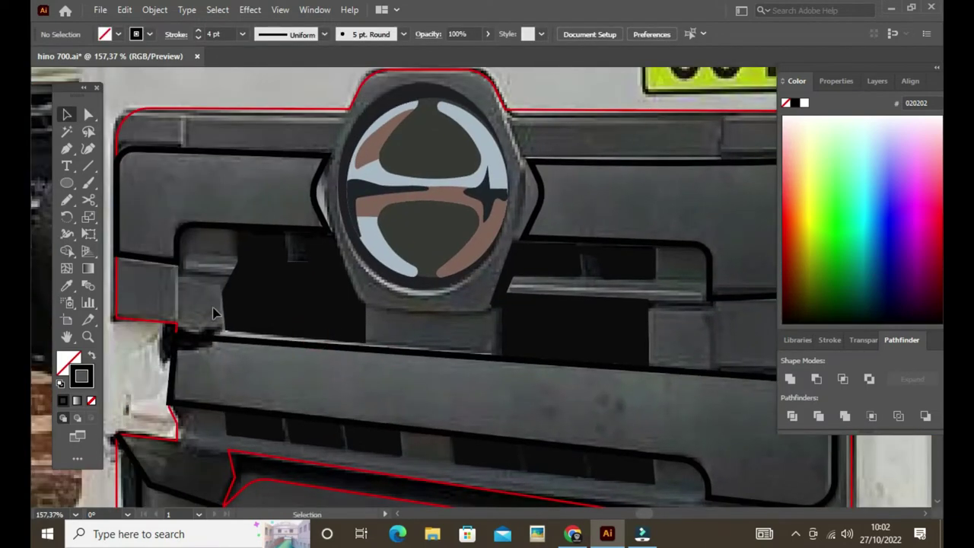
Trace the dark opening beside the emblem and pan across the grille.
click(243, 285)
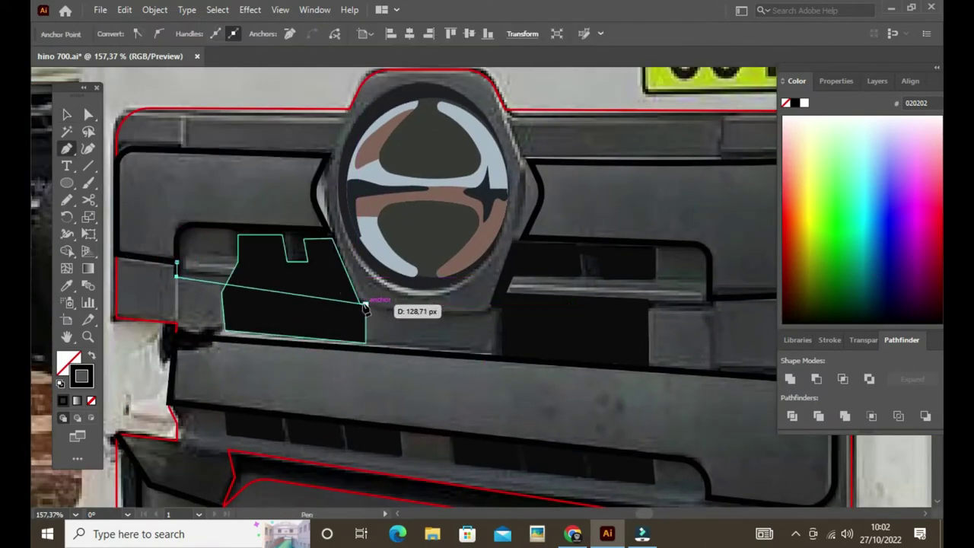
drag(539, 286, 360, 312)
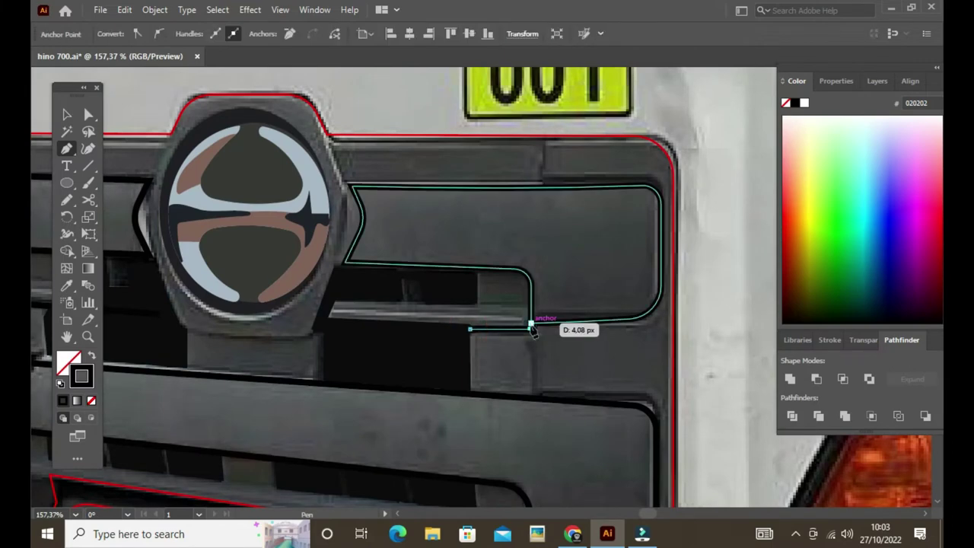
scroll(363, 304, up, 2)
scroll(363, 304, left, 4)
scroll(532, 251, right, 5)
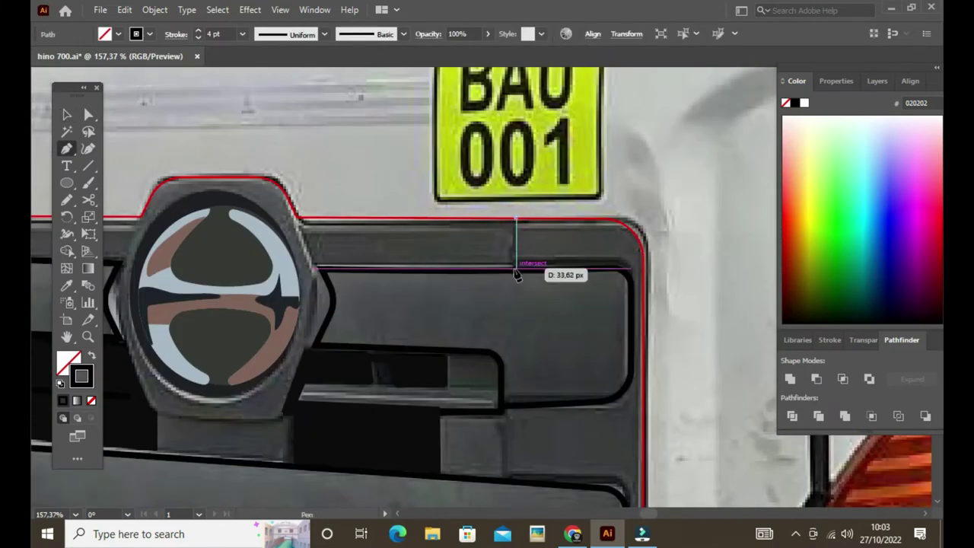
scroll(513, 251, down, 4)
Check the grille body, then show the hidden vector truck layer at full view.
key(z)
click(318, 330)
key(v)
click(531, 383)
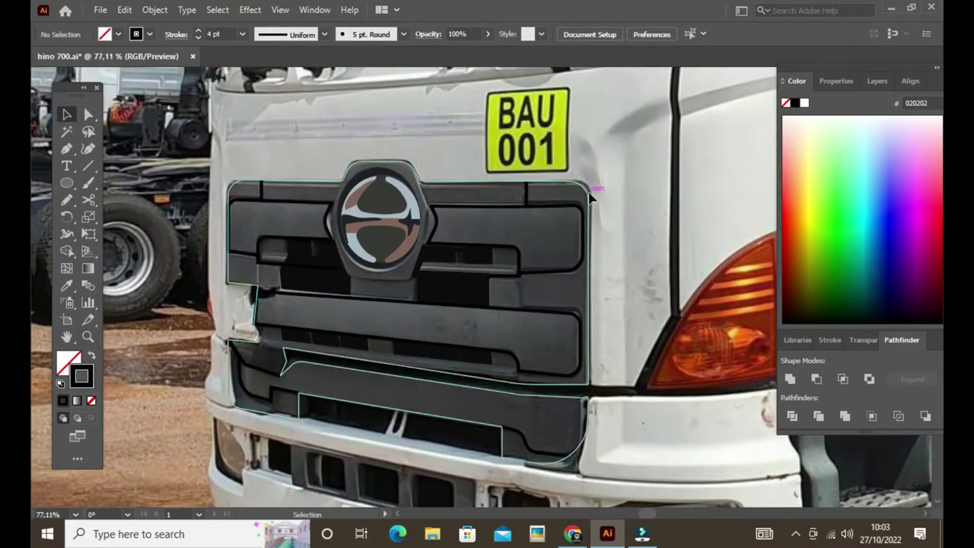
key(ctrl+shift+a)
click(873, 81)
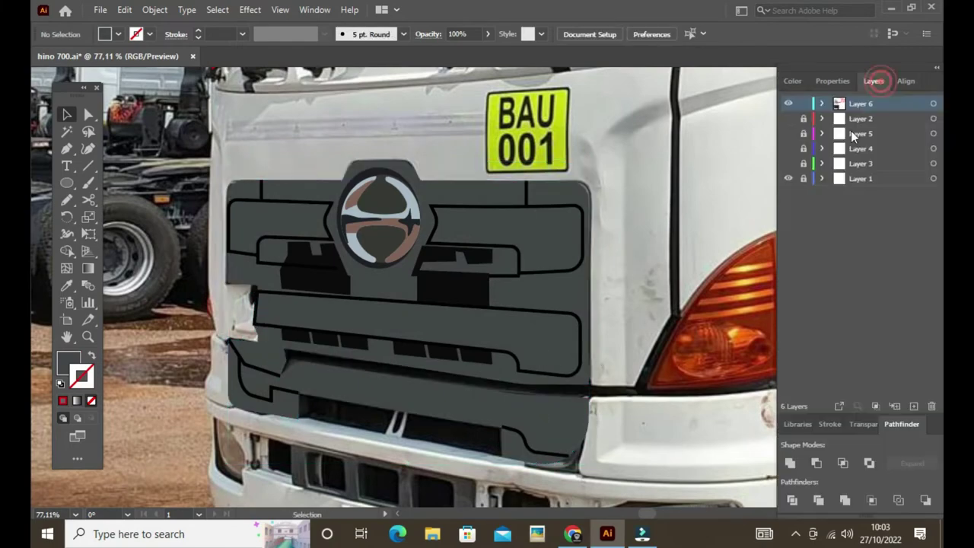
click(787, 118)
key(ctrl+0)
Zoom in on the grille and select the Hino logo.
key(z)
drag(313, 280, 440, 348)
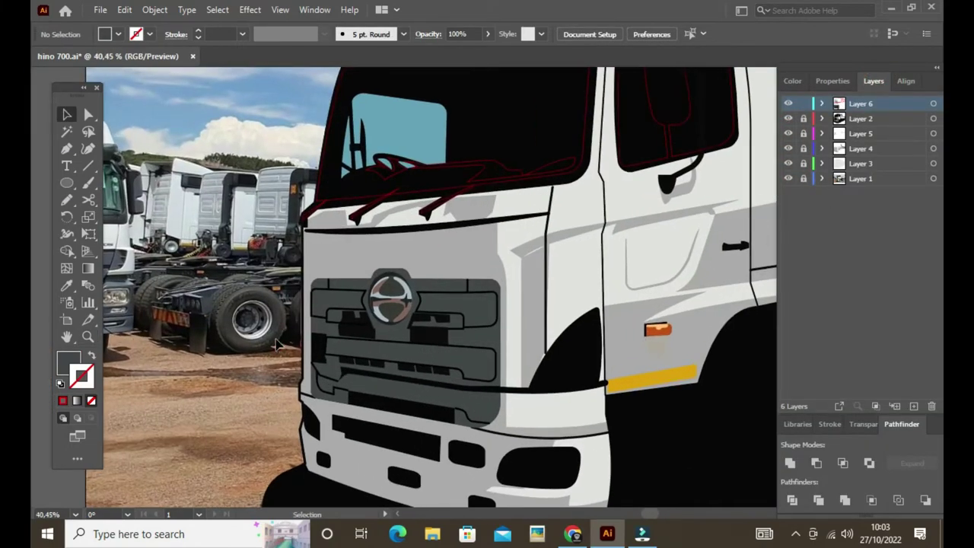
key(z)
click(371, 270)
ctrl+click(407, 312)
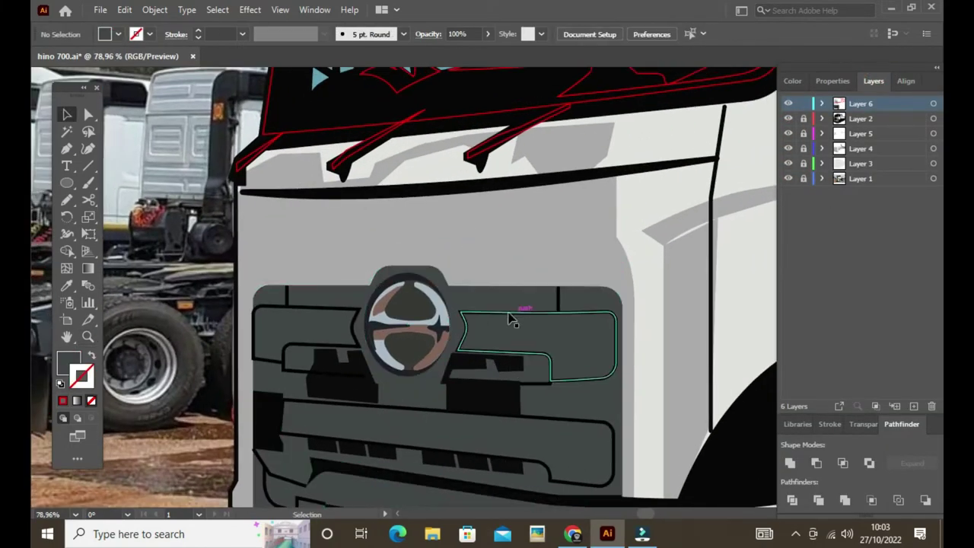
Inspect the black hexagon behind the logo, then restore the top layer.
click(858, 120)
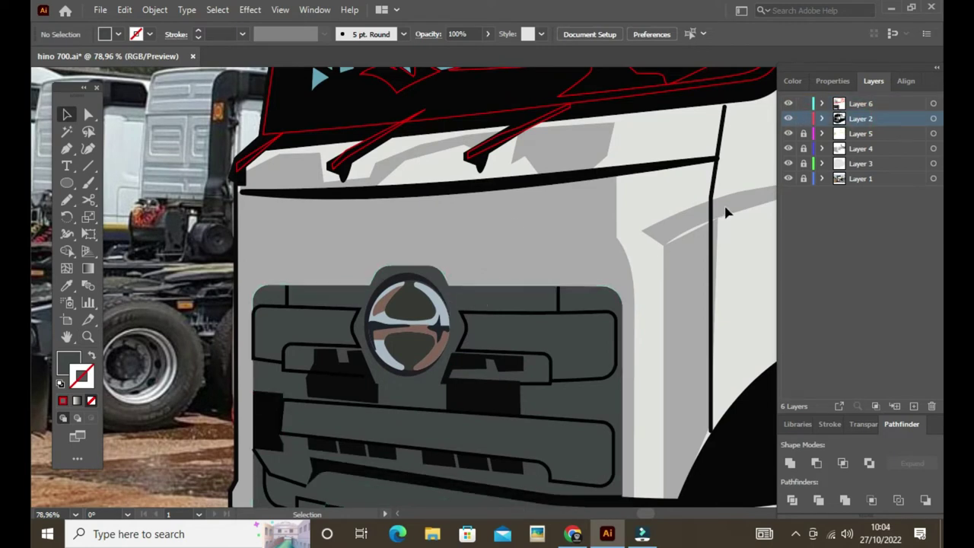
click(788, 104)
click(436, 272)
key(ctrl+z)
key(ctrl+z)
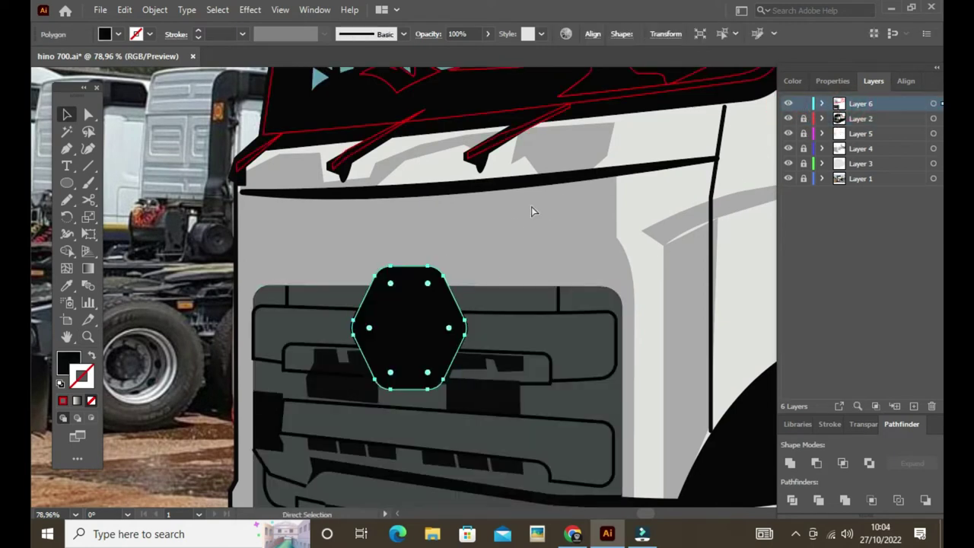
key(ctrl+z)
Nudge a corner of the hexagon behind the logo into place.
scroll(504, 271, up, 5)
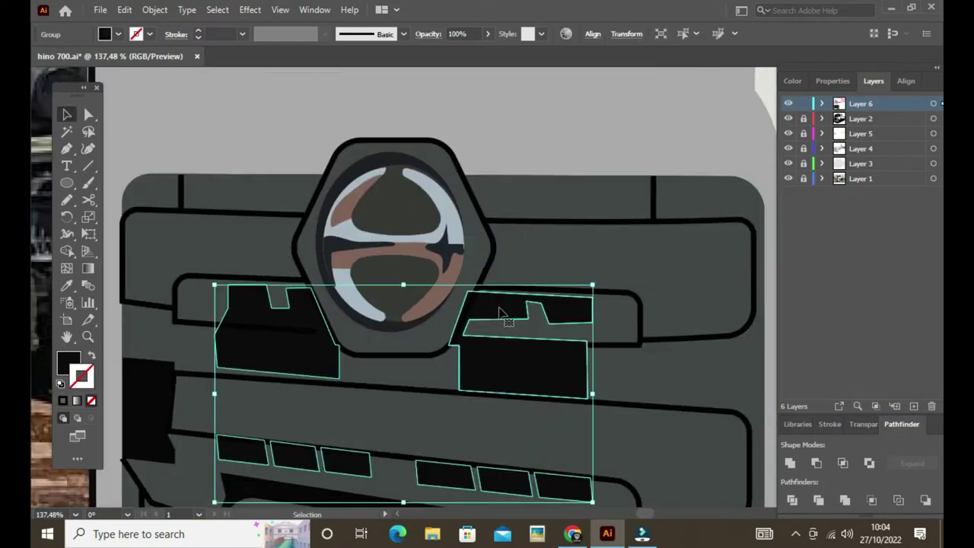
scroll(500, 311, up, 5)
key(a)
drag(477, 318, 489, 319)
scroll(516, 332, down, 5)
scroll(515, 332, down, 5)
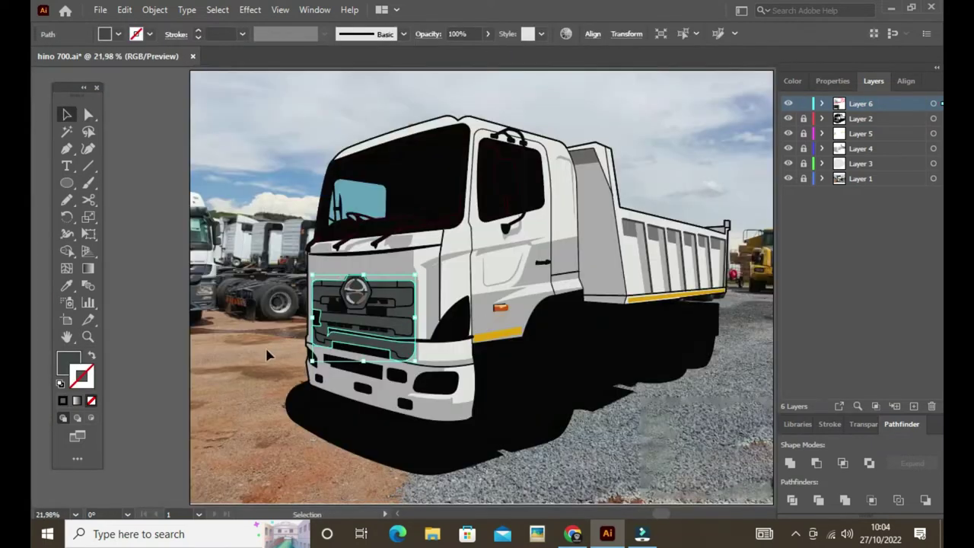
scroll(628, 427, up, 5)
Recolour the black grille slots to match the grille's dark grey fill.
click(543, 431)
click(452, 326)
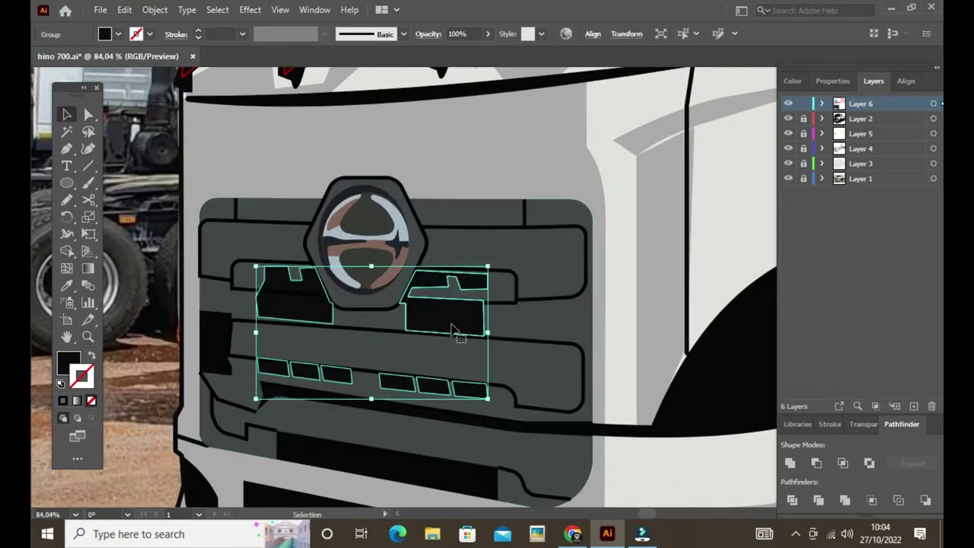
click(774, 214)
click(804, 119)
click(217, 347)
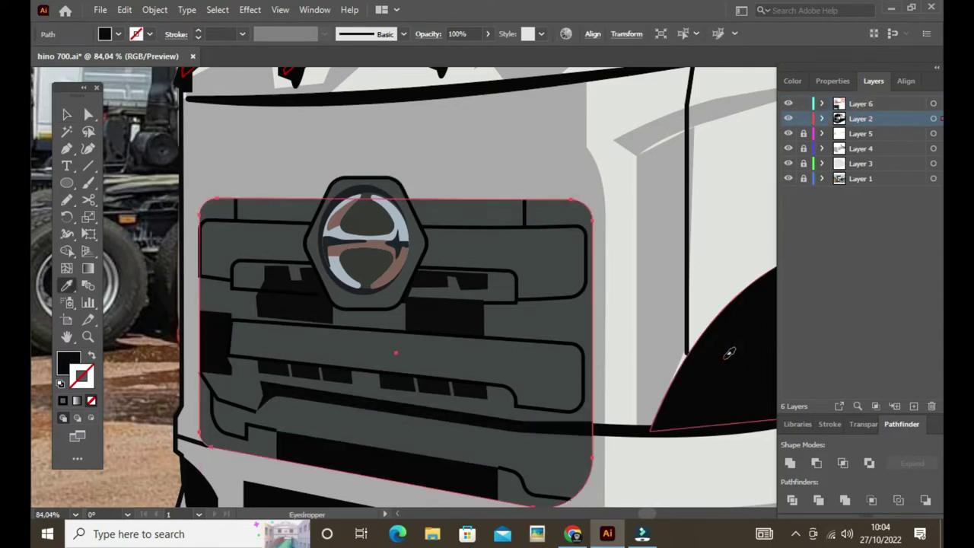
key(ctrl+2)
key(ctrl+a)
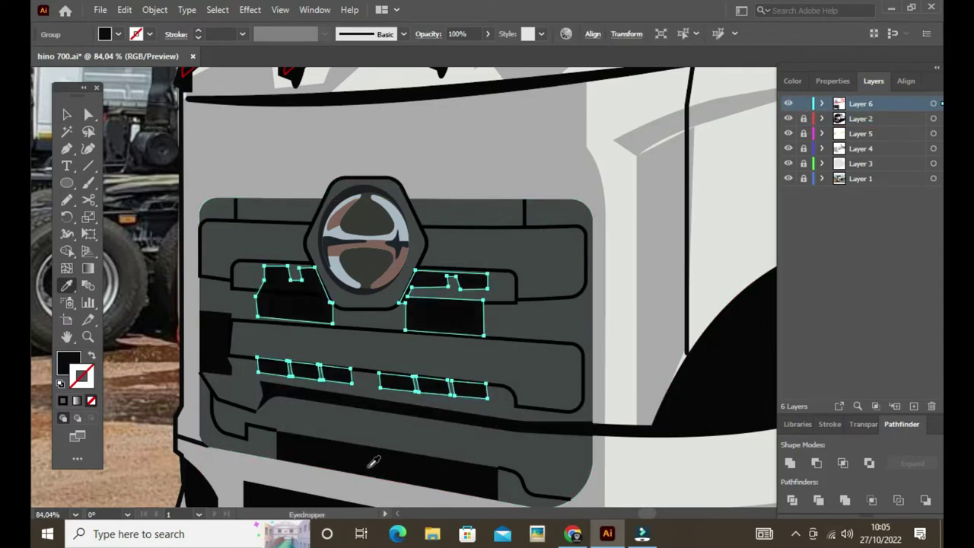
click(561, 311)
Give the grille slots a black outline.
scroll(457, 304, down, 5)
scroll(365, 342, up, 3)
key(v)
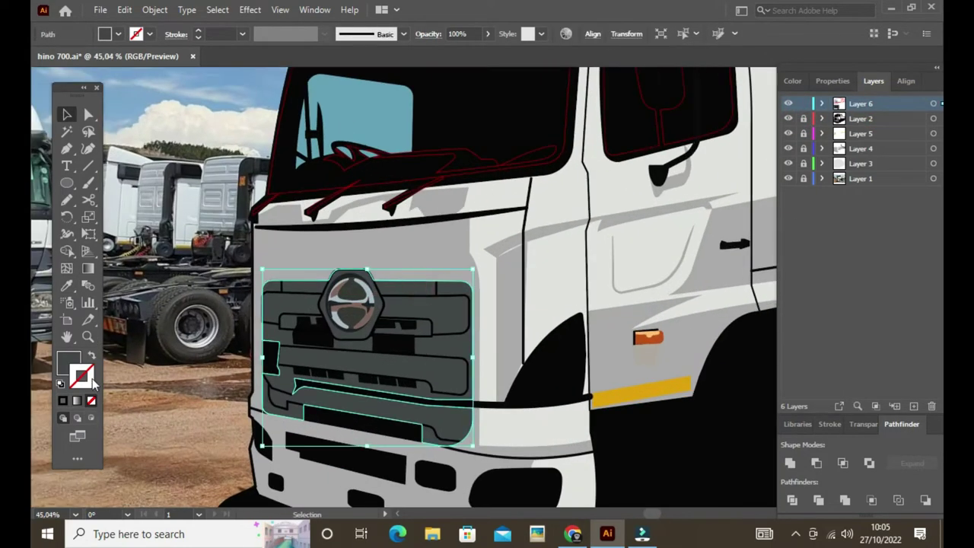
double_click(90, 377)
click(832, 254)
click(198, 31)
click(219, 237)
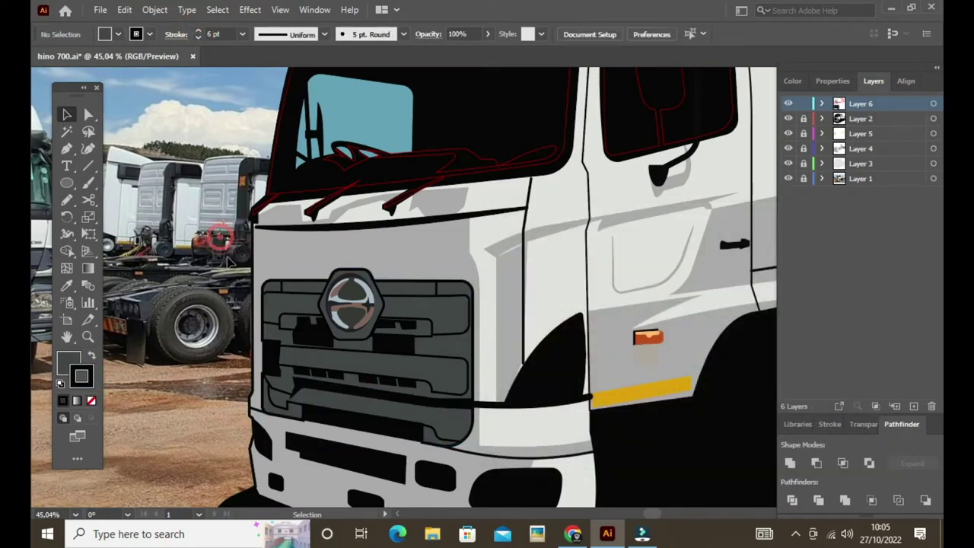
Copy the grille's fill and outline onto the windshield wipers with the Eyedropper.
key(z)
scroll(409, 343, down, 3)
scroll(410, 343, up, 2)
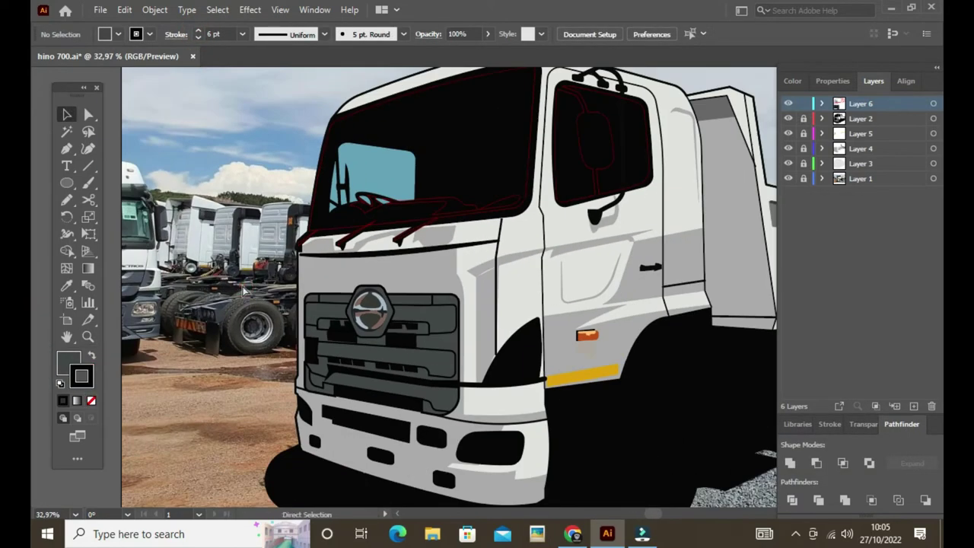
scroll(244, 289, down, 3)
scroll(396, 289, up, 4)
click(411, 259)
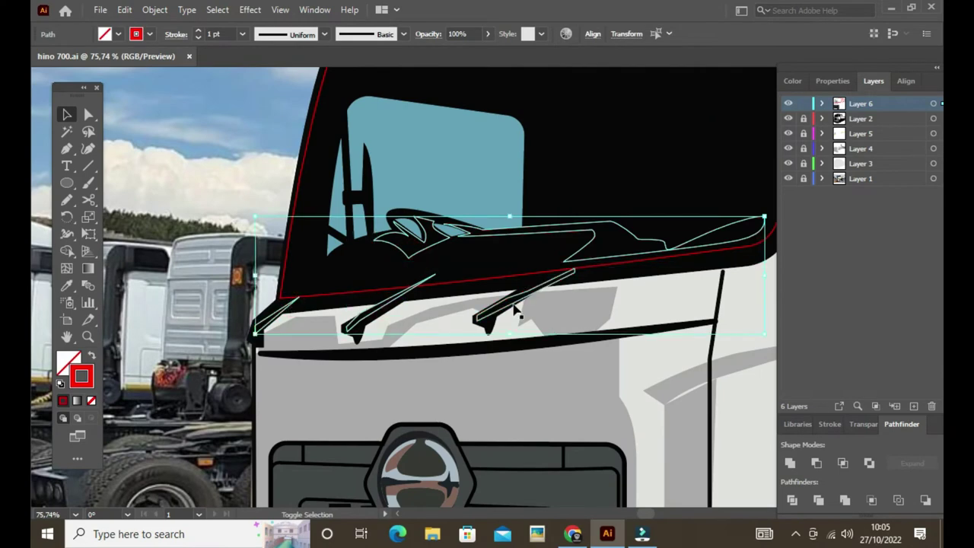
key(i)
click(467, 464)
key(ctrl+shift+a)
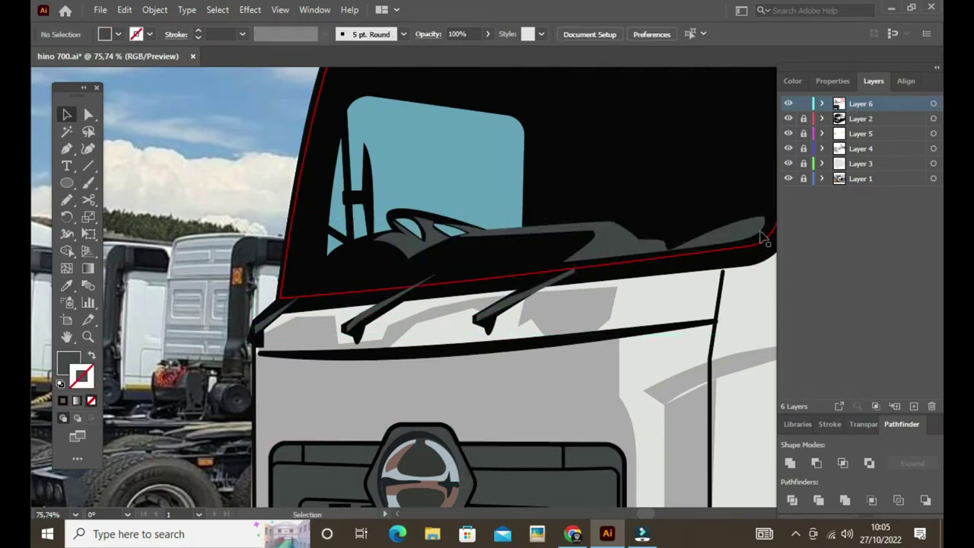
Hide the middle artwork layers so the truck photo shows behind the cab.
key(z)
scroll(411, 305, down, 3)
scroll(304, 266, up, 3)
drag(788, 118, 788, 163)
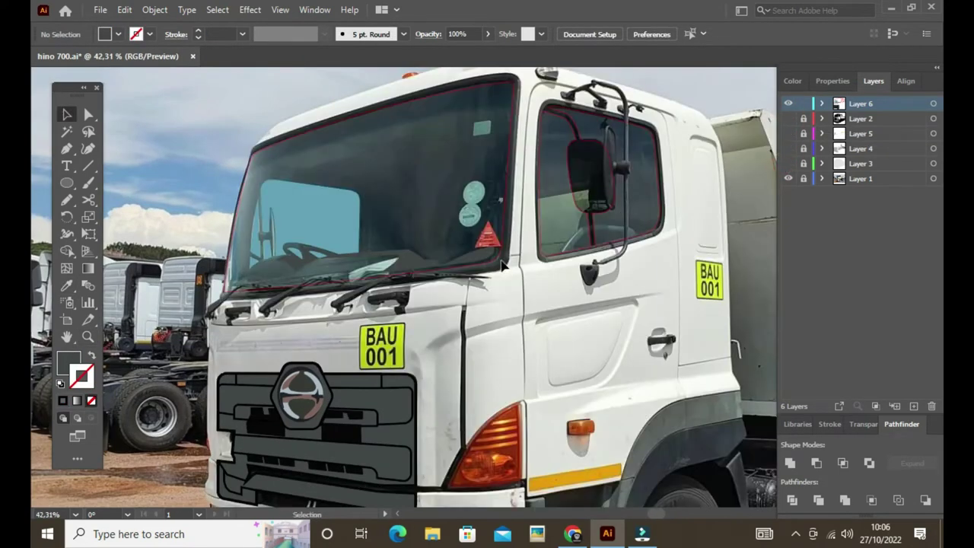
Reveal the truck photo behind the cab and check the window shapes.
key(v)
click(330, 157)
click(540, 180)
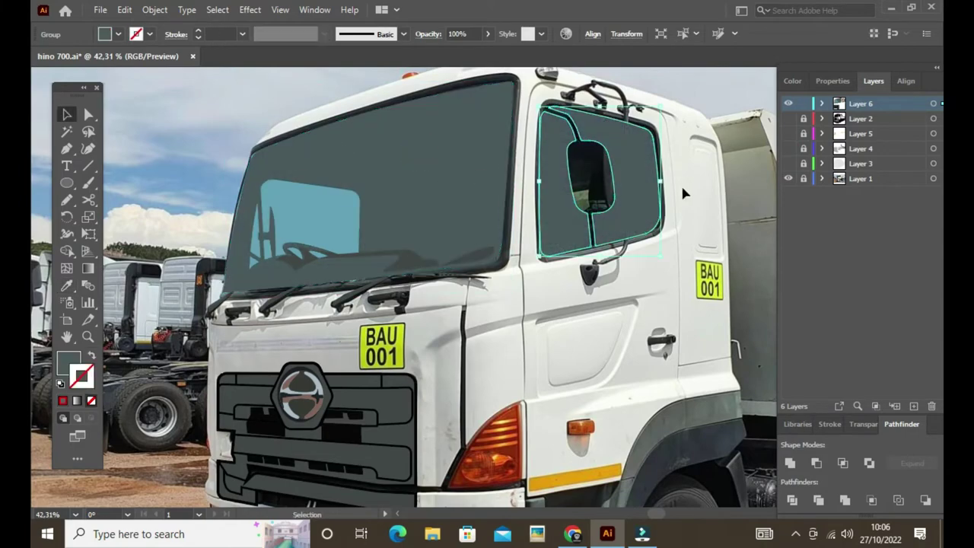
key(ctrl+shift+a)
key(ctrl+0)
drag(788, 149, 788, 165)
click(788, 164)
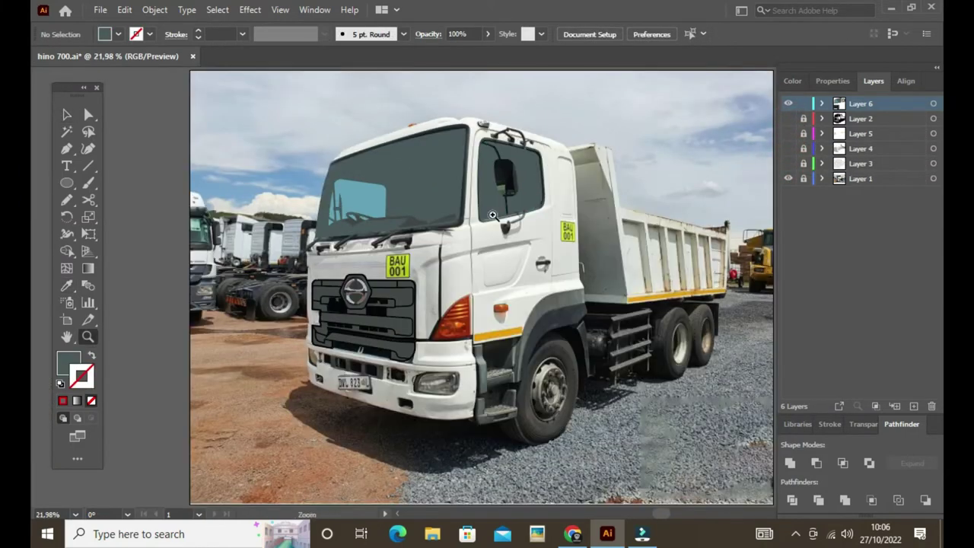
scroll(457, 179, up, 5)
click(618, 237)
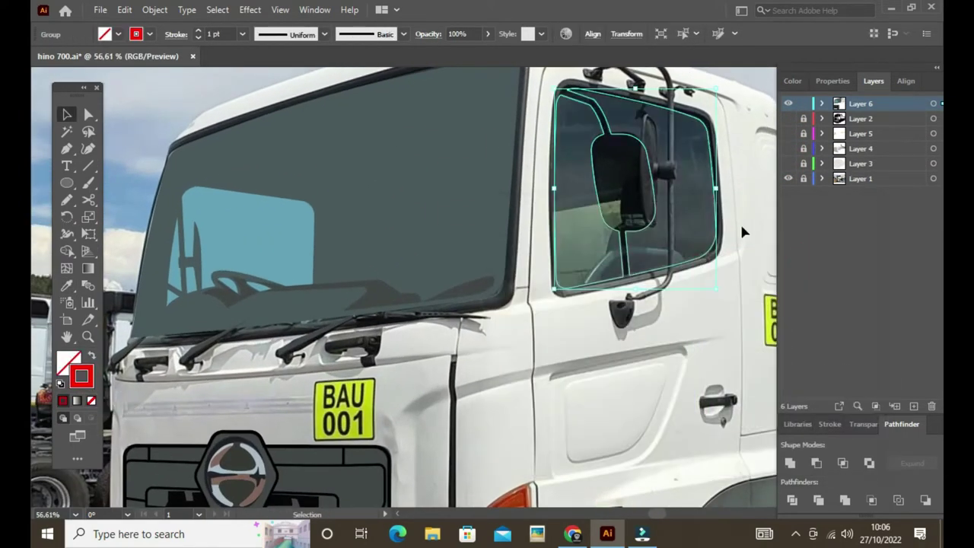
key(ctrl+shift+a)
scroll(739, 222, up, 3)
Trace the side mirror and its support arm with the Pen tool.
key(p)
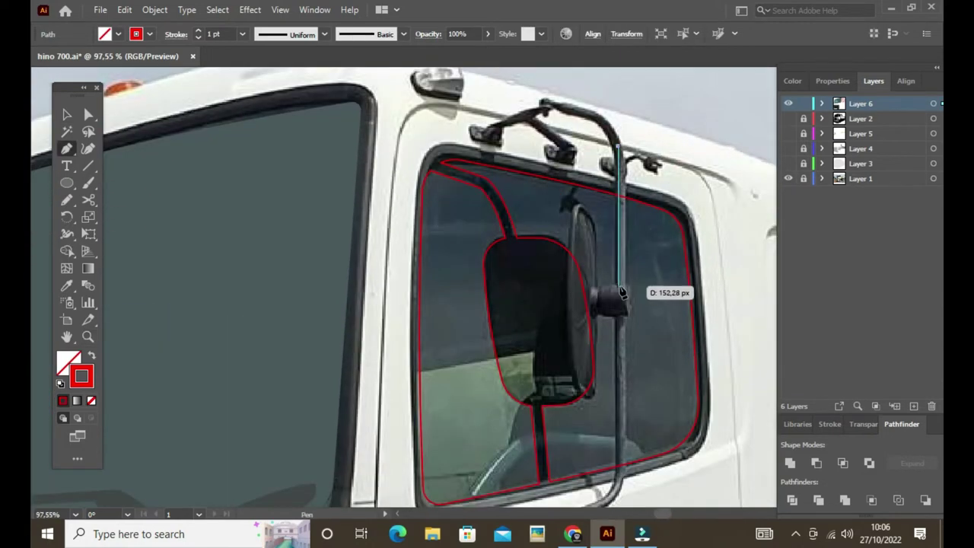
click(619, 290)
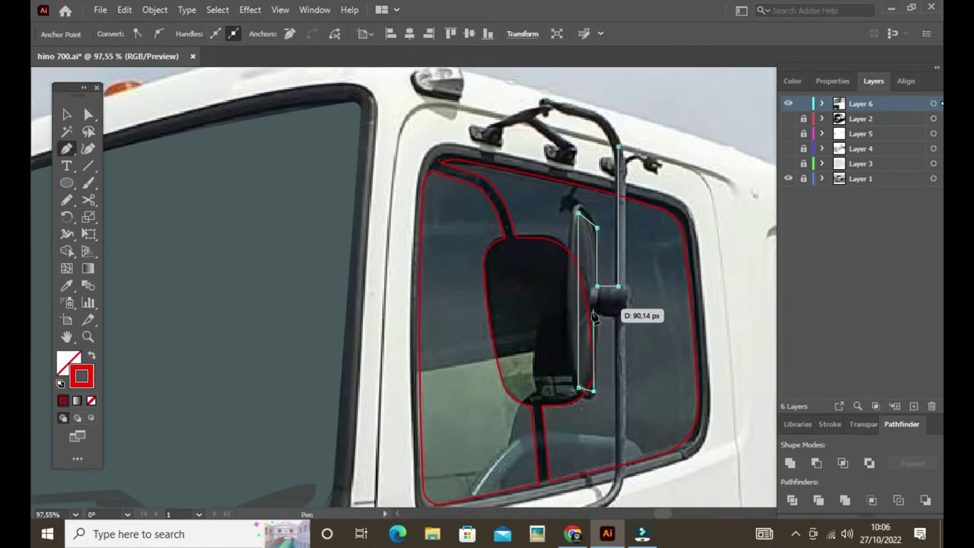
click(587, 306)
scroll(620, 321, down, 3)
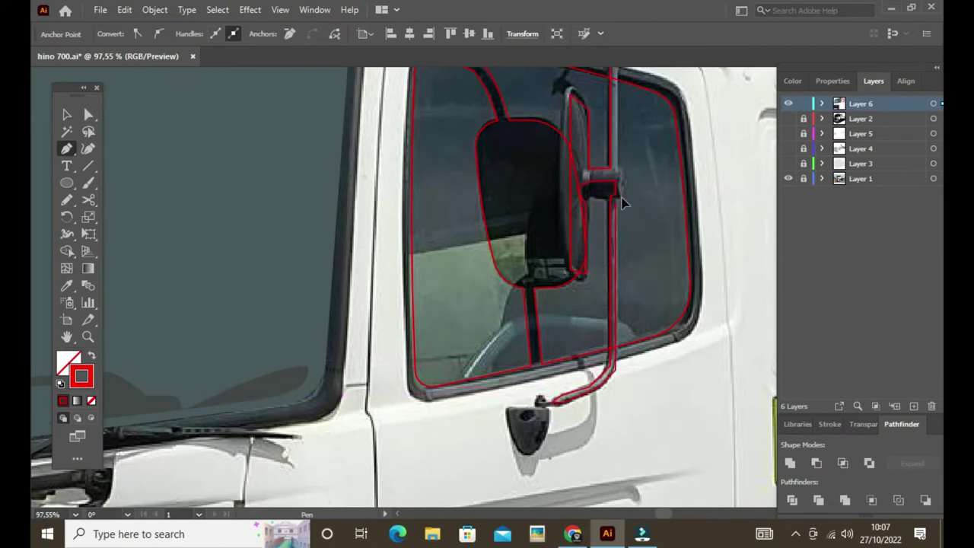
drag(631, 136, 633, 351)
ctrl+click(583, 341)
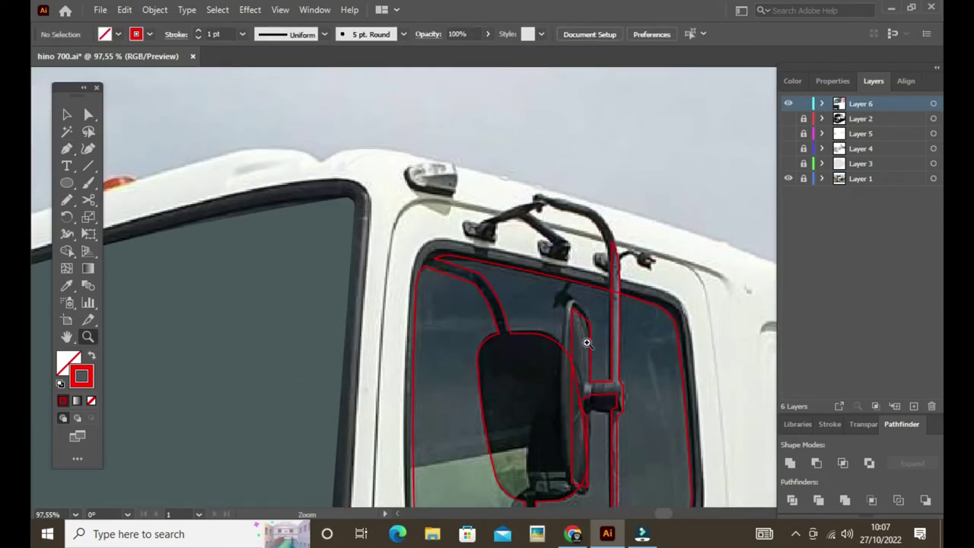
scroll(615, 331, up, 3)
ctrl+click(613, 326)
scroll(586, 335, down, 2)
scroll(586, 335, down, 2)
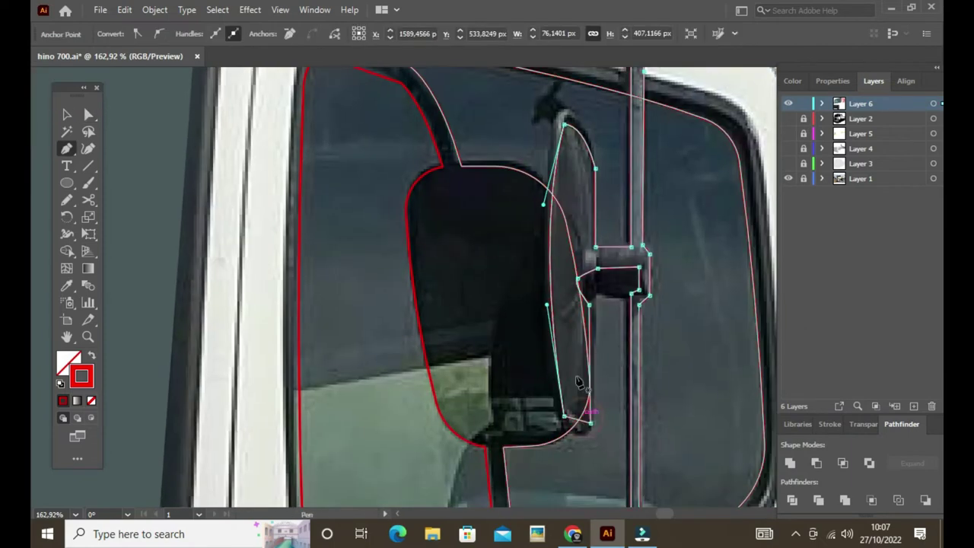
key(a)
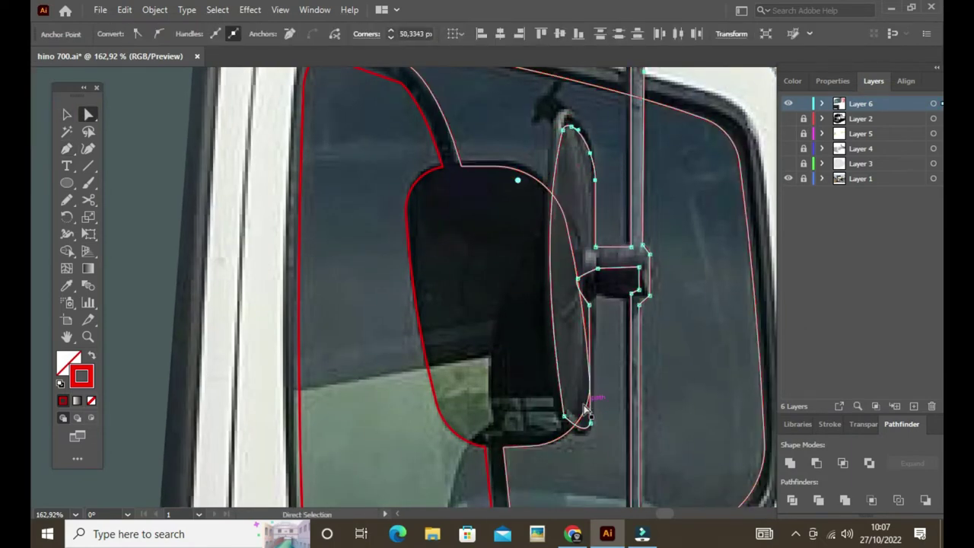
click(611, 370)
Extend the lower arm bracket to the door mount and align its anchor to the arm's edge.
drag(671, 448, 542, 194)
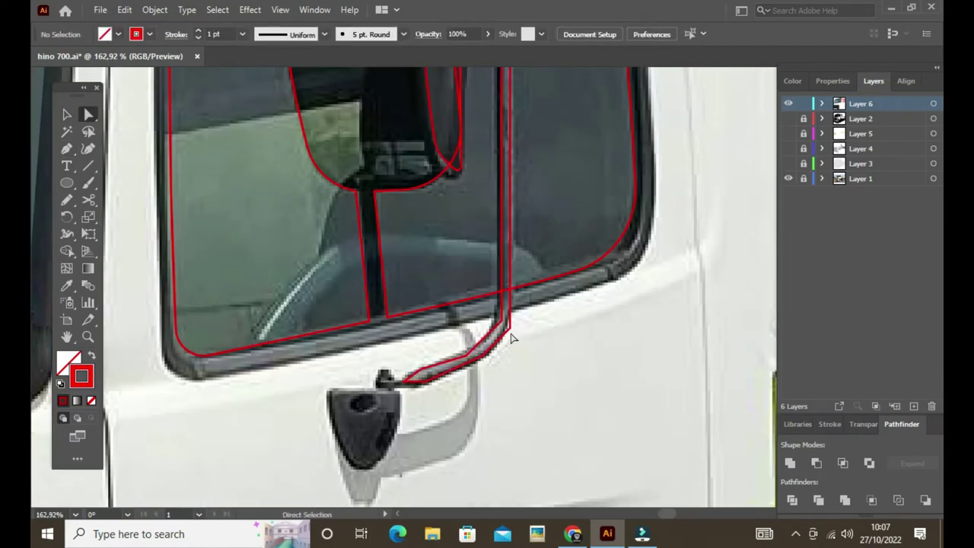
scroll(450, 316, up, 5)
click(598, 344)
key(p)
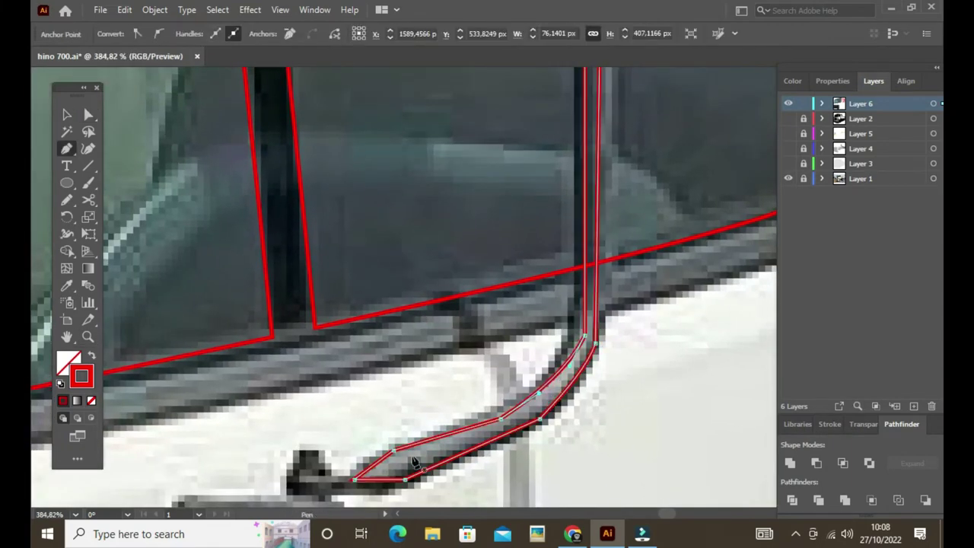
key(a)
drag(541, 422, 520, 431)
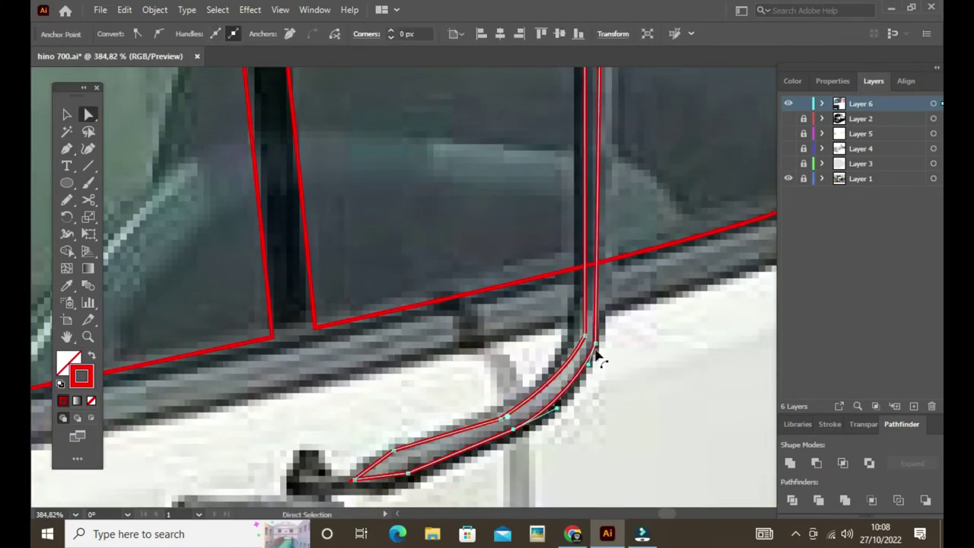
key(z)
scroll(663, 354, down, 10)
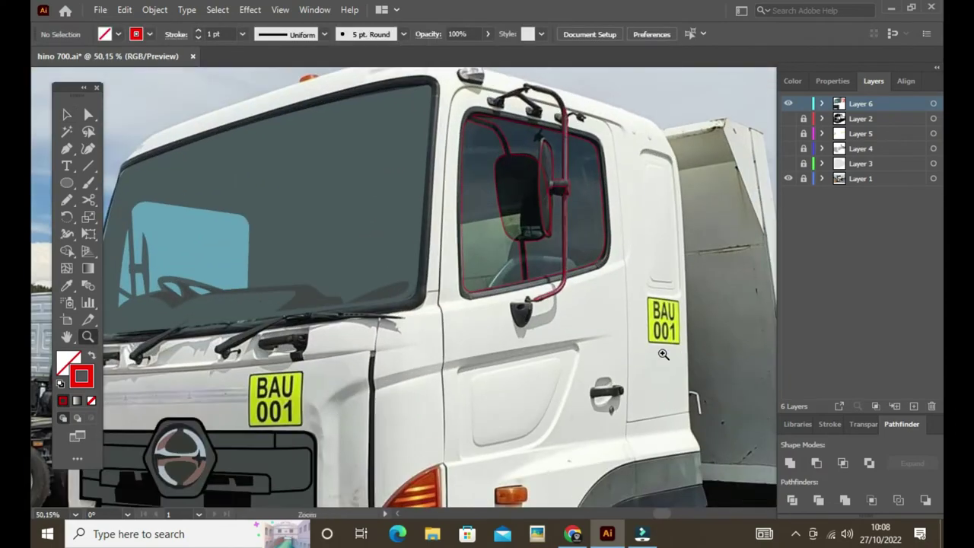
scroll(504, 249, down, 5)
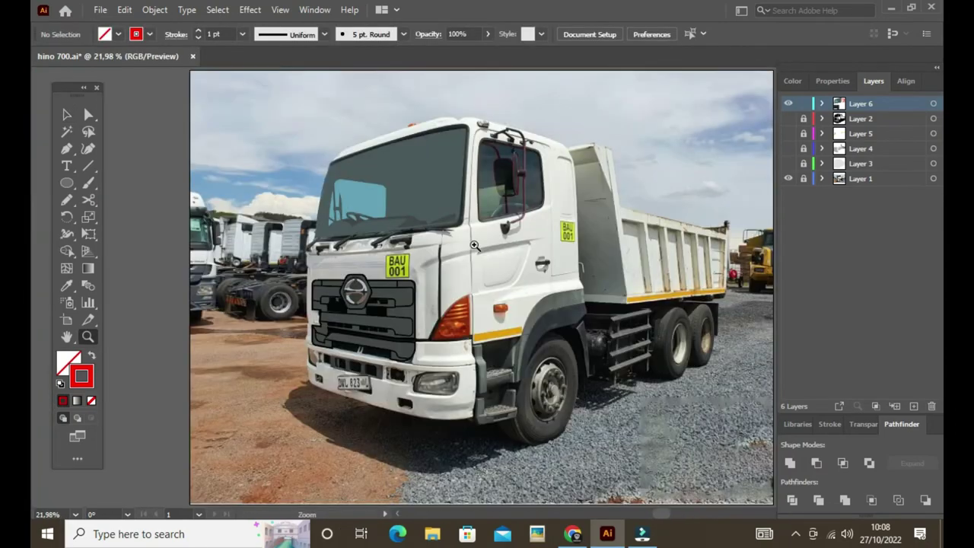
scroll(421, 299, up, 3)
scroll(380, 320, up, 2)
Finish the Pen outline of the tail light and make a smaller inset copy of it.
click(530, 306)
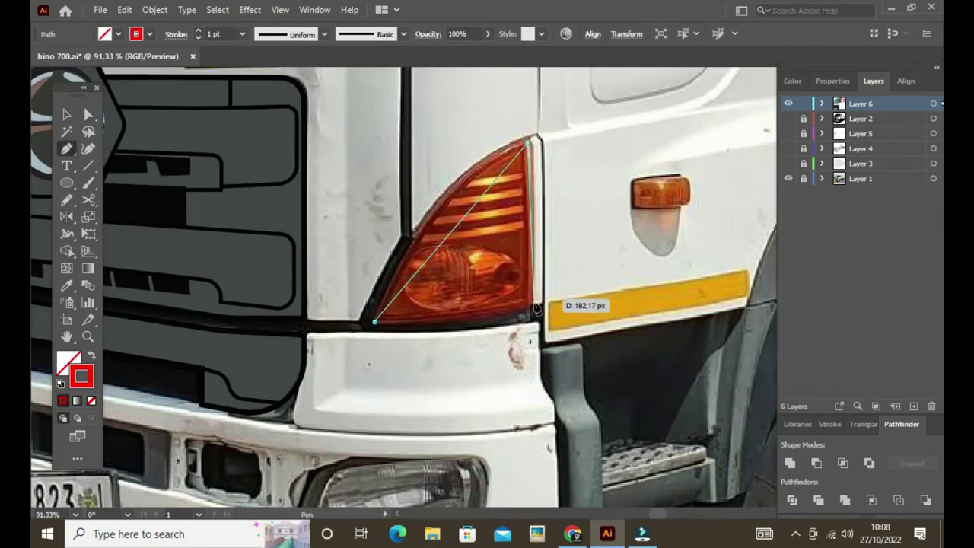
drag(375, 322, 462, 323)
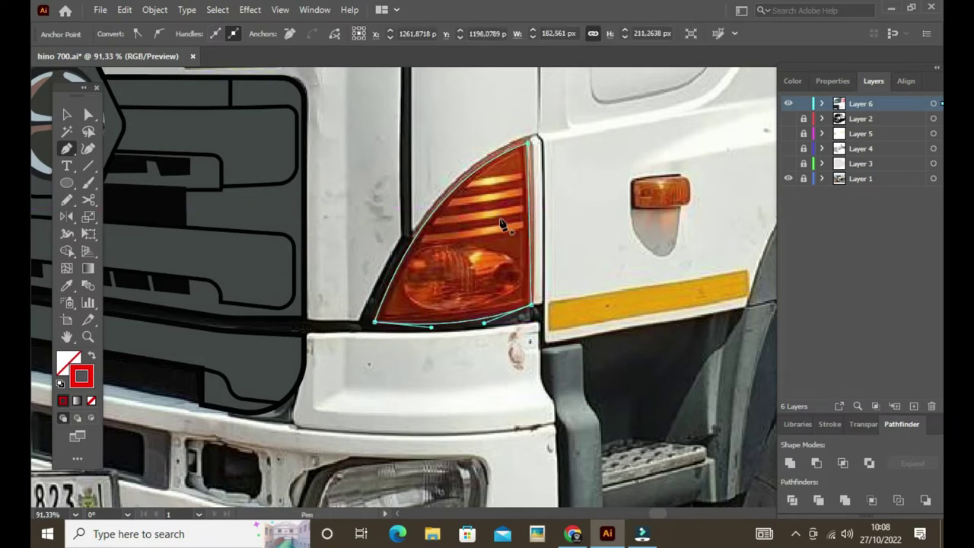
scroll(504, 221, up, 2)
ctrl+click(537, 347)
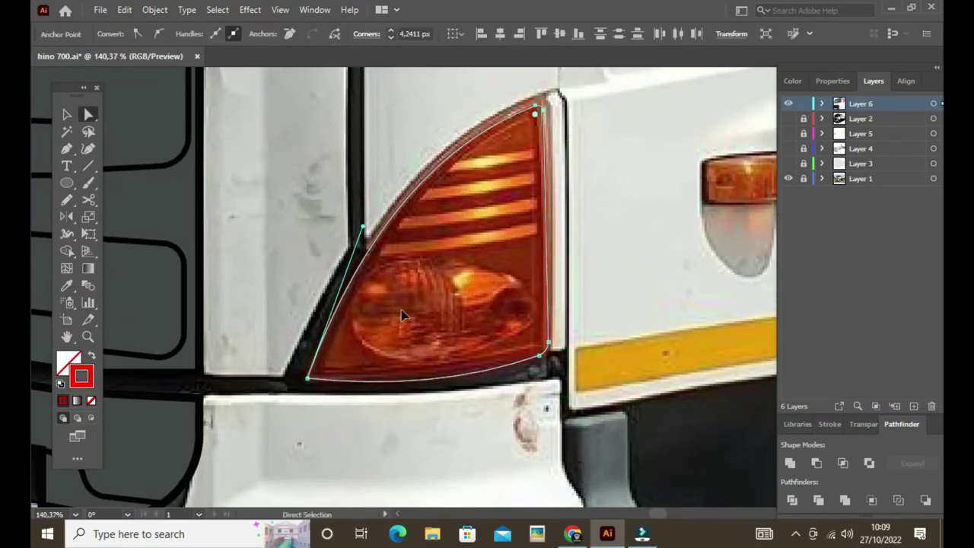
ctrl+click(468, 209)
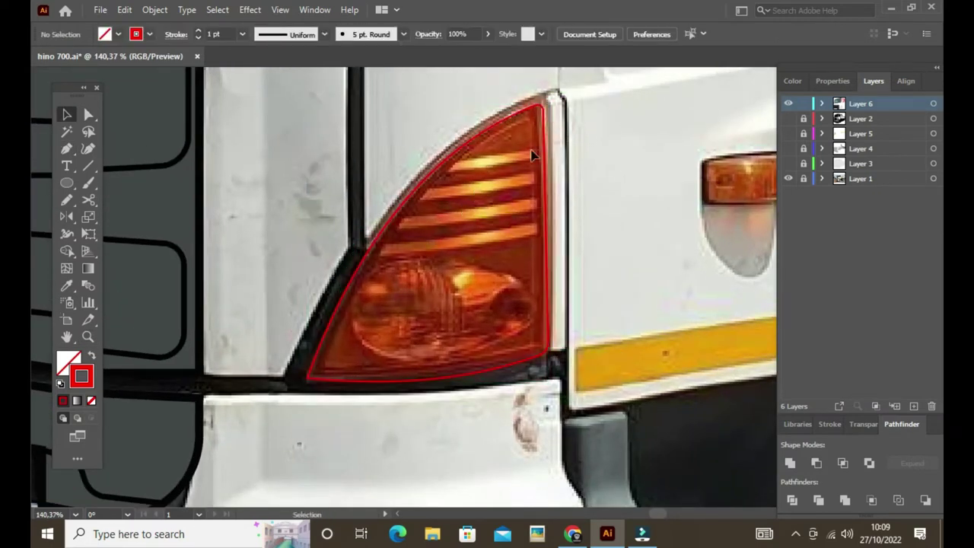
click(532, 155)
drag(543, 131, 327, 244)
click(506, 229)
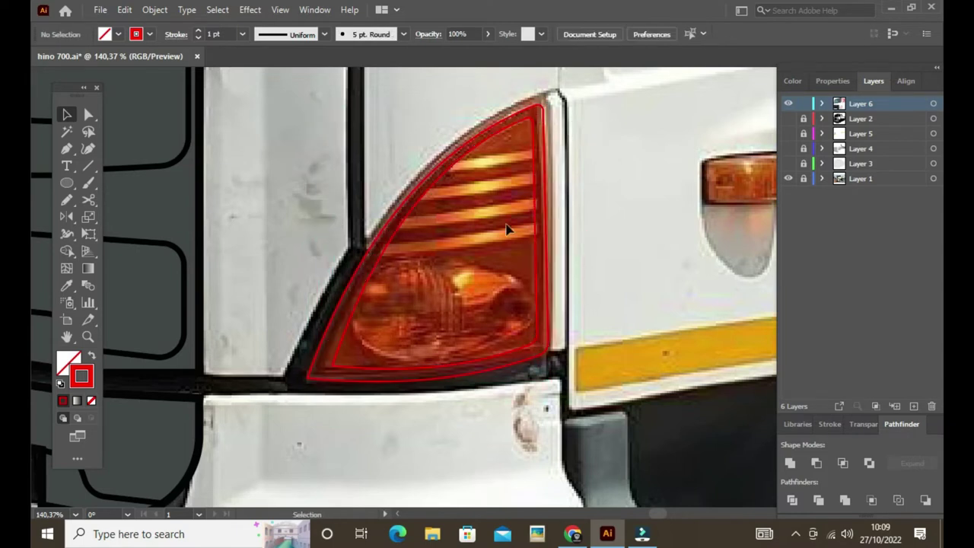
Draw a line across the lamp, thicken its stroke and Expand it into a filled bar.
click(344, 254)
click(570, 226)
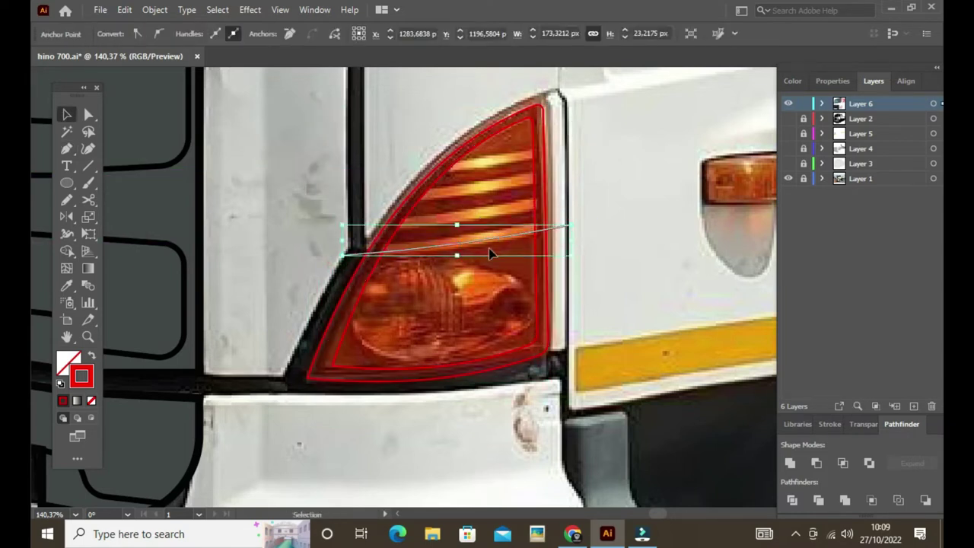
ctrl+click(489, 248)
click(463, 239)
click(200, 31)
click(155, 9)
click(175, 191)
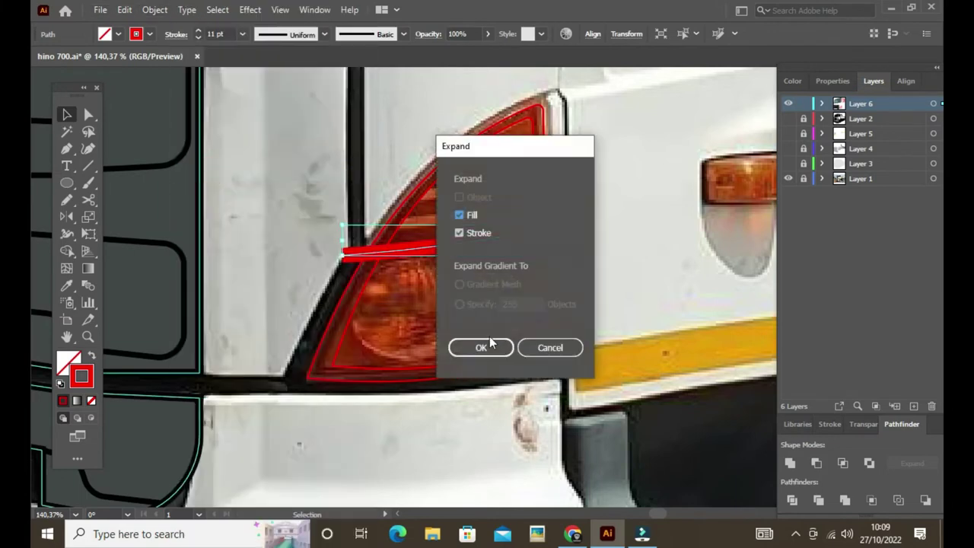
Duplicate the bar into four evenly spaced bars and clip them inside the inset outline.
click(475, 346)
drag(480, 245, 507, 218)
key(ctrl+d)
key(ctrl+d)
shift+click(541, 328)
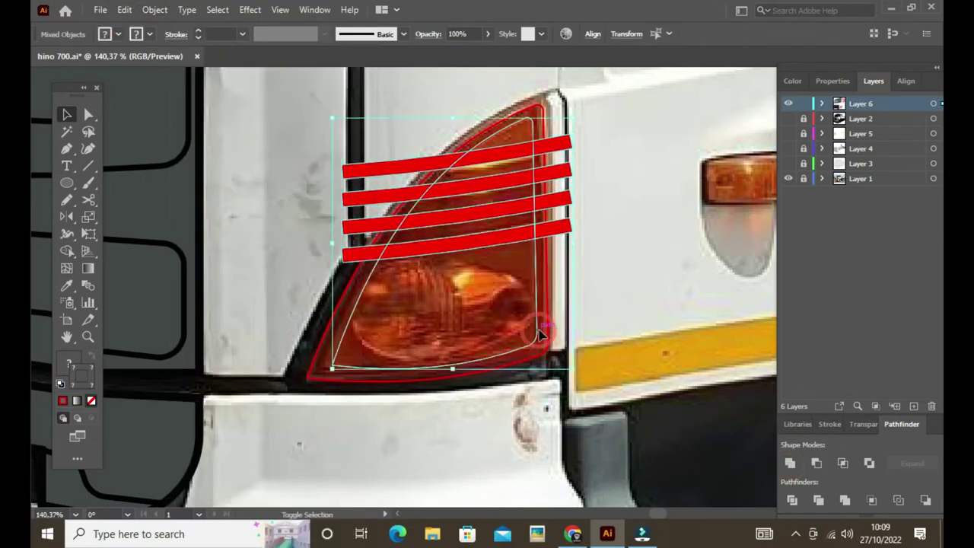
key(ctrl+7)
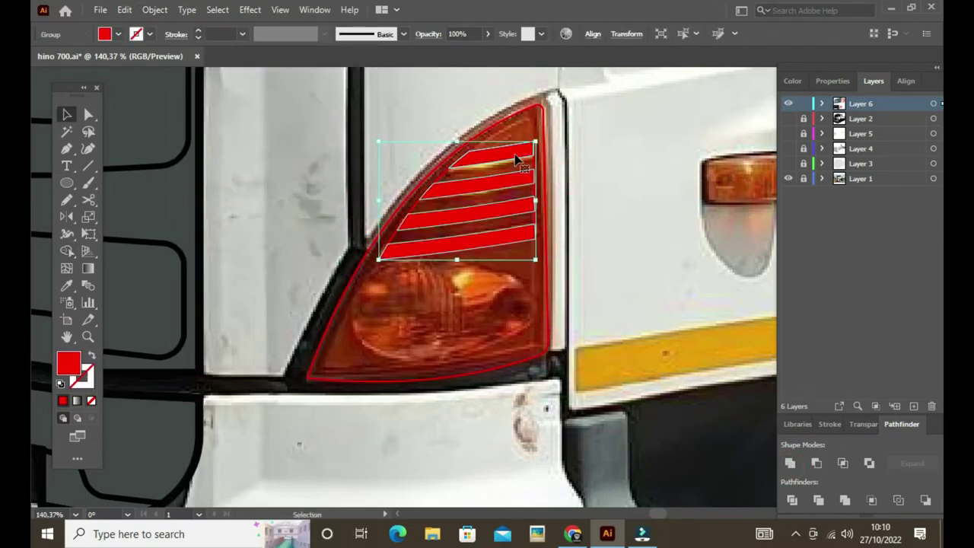
Colour the stripes orange from the photo and sketch a reflection shape inside the lamp.
click(481, 275)
key(ctrl+shift+a)
key(z)
drag(442, 295, 493, 303)
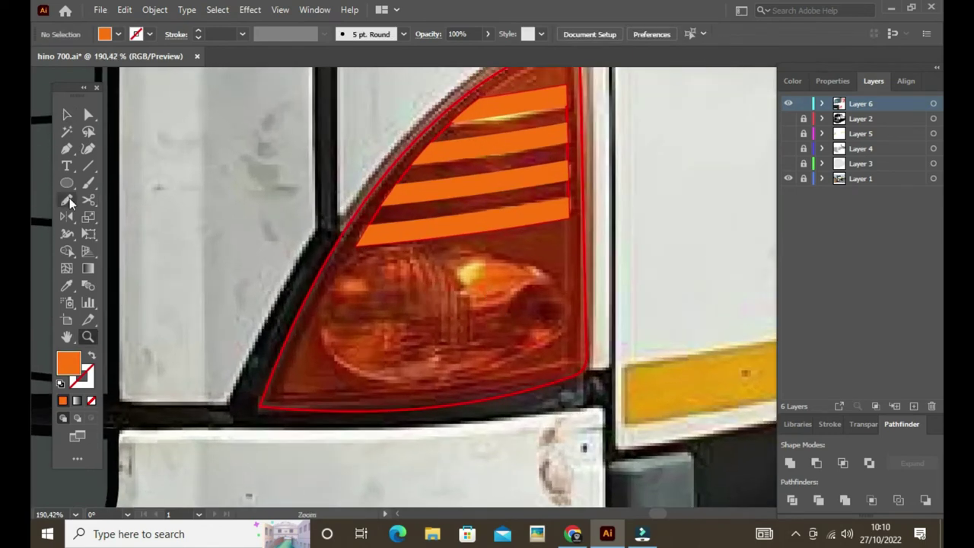
drag(500, 251, 445, 260)
key(i)
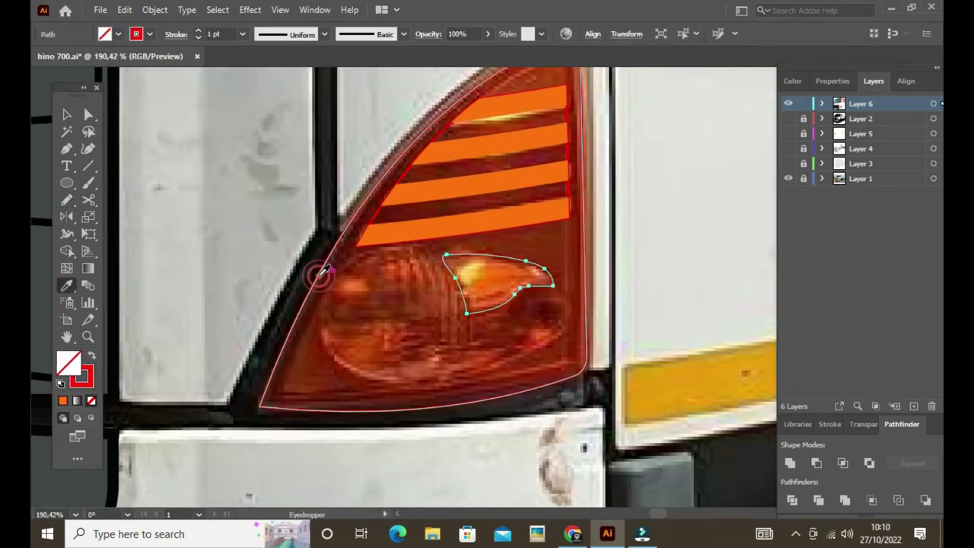
click(320, 272)
key(ctrl+shift+a)
key(v)
Fill the inner shape orange, the highlight pale yellow, and sketch more reflection spots.
ctrl+click(533, 281)
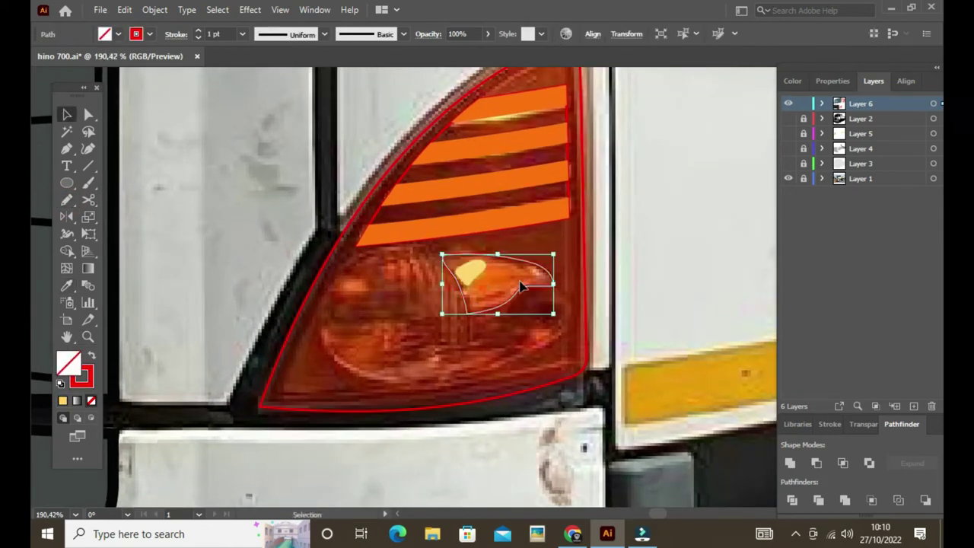
key(i)
click(495, 190)
key(ctrl+shift+a)
key(v)
drag(367, 294, 364, 286)
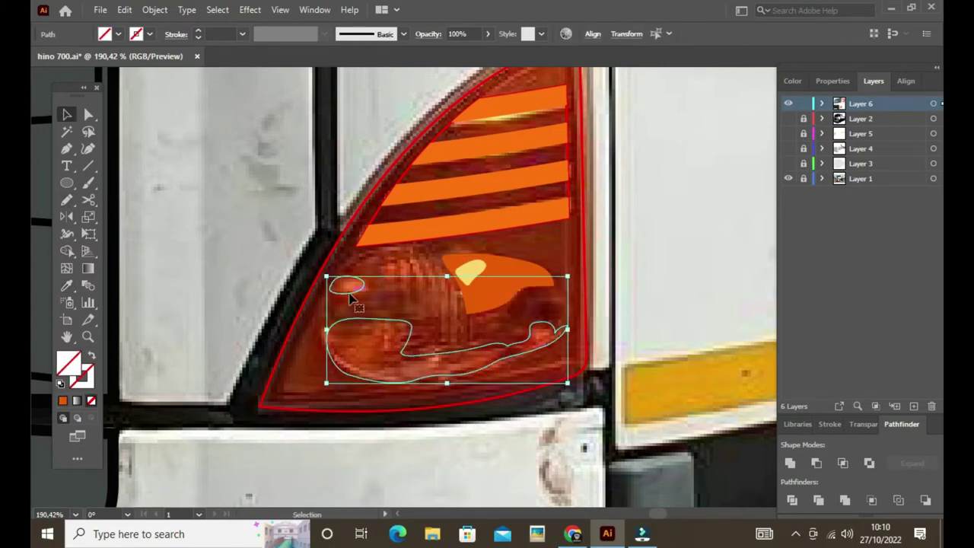
key(i)
click(308, 297)
key(ctrl+shift+a)
key(n)
mouse_move(379, 260)
mouse_down()
mouse_move(397, 279)
mouse_move(379, 261)
mouse_up()
Fill the jagged reflections orange and the outer lamp shape dark brown, then zoom out.
ctrl+shift+click(331, 307)
click(494, 281)
key(ctrl+shift+a)
ctrl+click(297, 373)
click(297, 373)
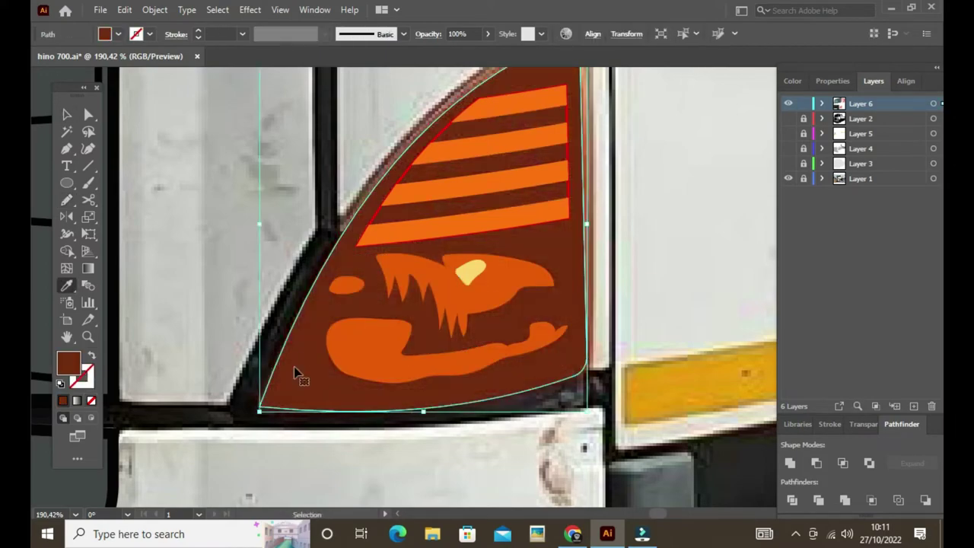
key(ctrl+shift+a)
key(ctrl+0)
Zoom into the truck front and Pen-outline the left lamp.
key(z)
click(533, 370)
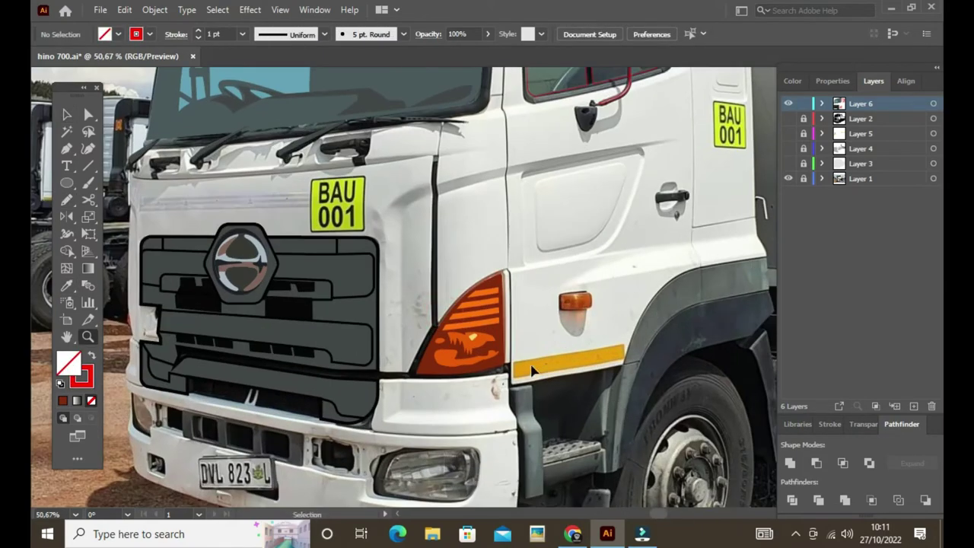
scroll(301, 316, up, 5)
key(p)
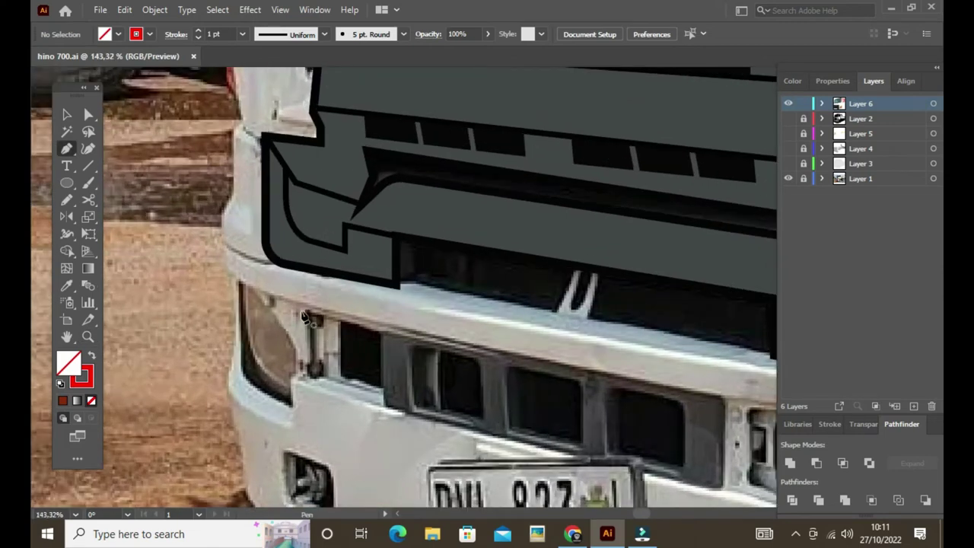
click(292, 397)
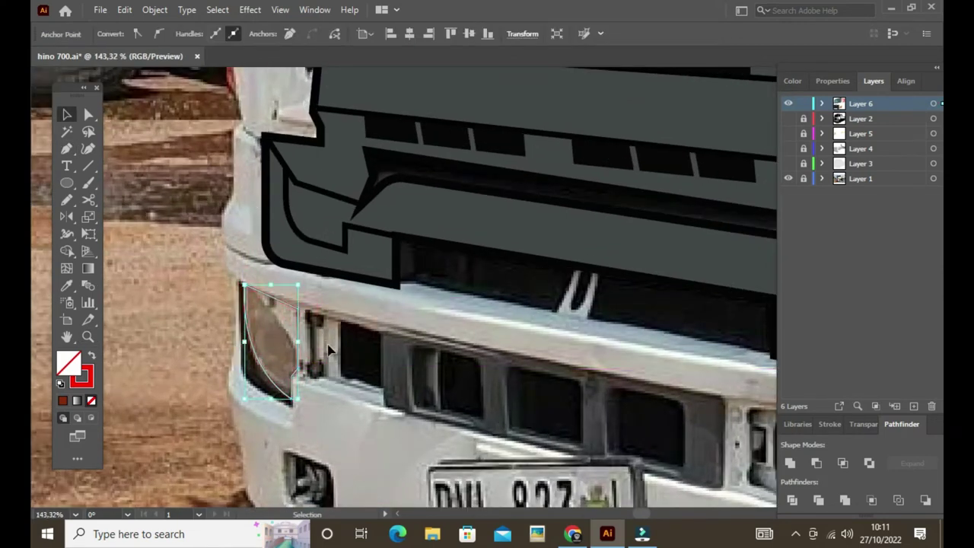
mouse_move(329, 349)
mouse_down()
mouse_move(255, 268)
mouse_move(288, 319)
mouse_up()
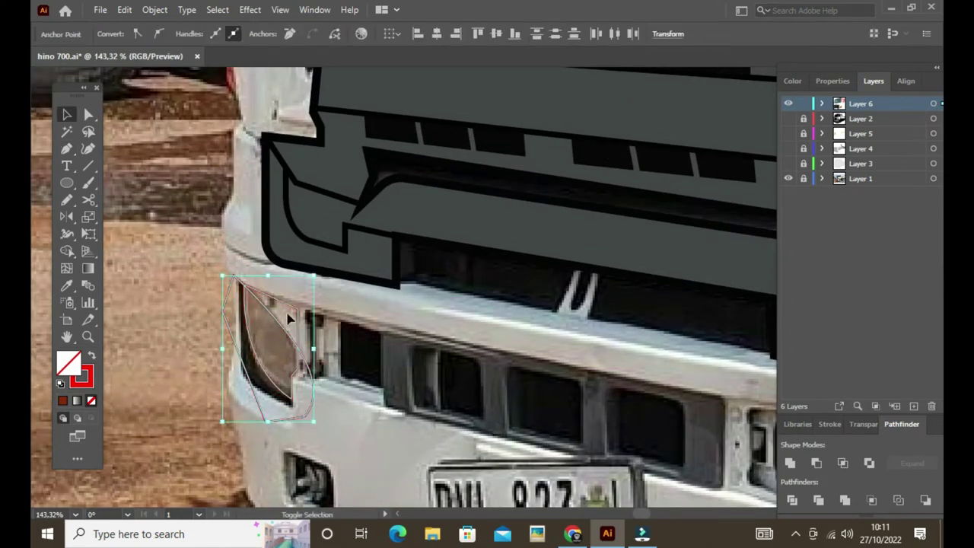
key(v)
click(235, 316)
scroll(235, 316, down, 2)
scroll(411, 373, right, 10)
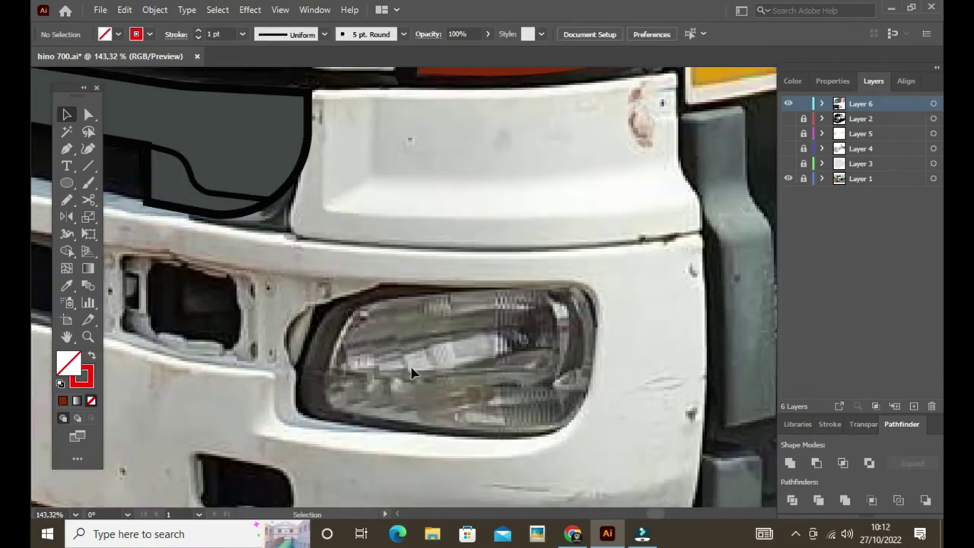
Outline the right headlight with a closed path bent to match the lens.
click(541, 440)
click(291, 411)
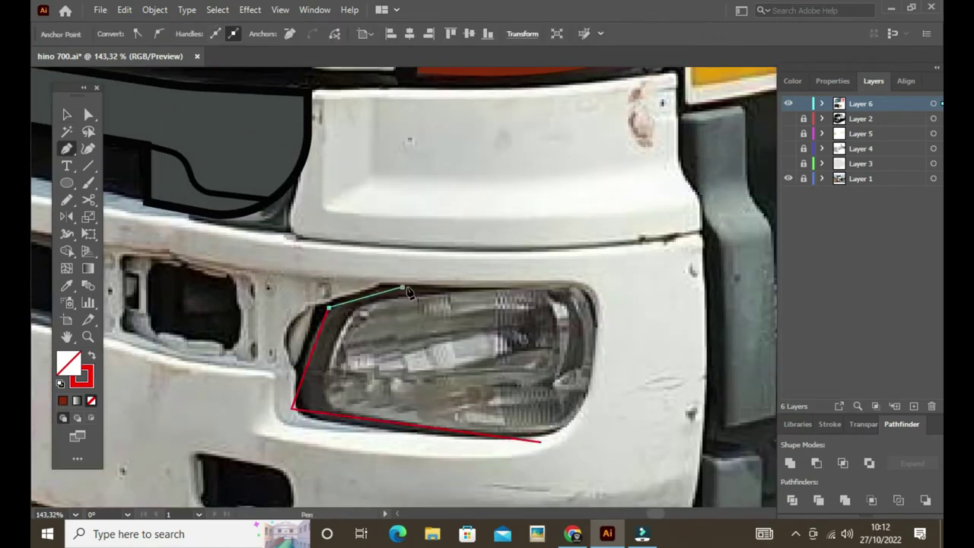
key(Delete)
click(364, 301)
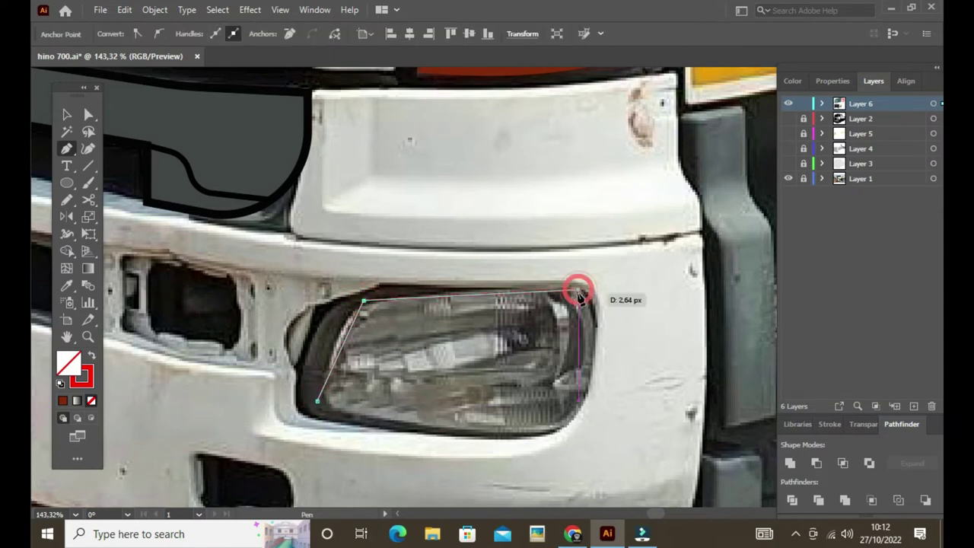
click(568, 434)
click(318, 397)
drag(573, 362, 599, 357)
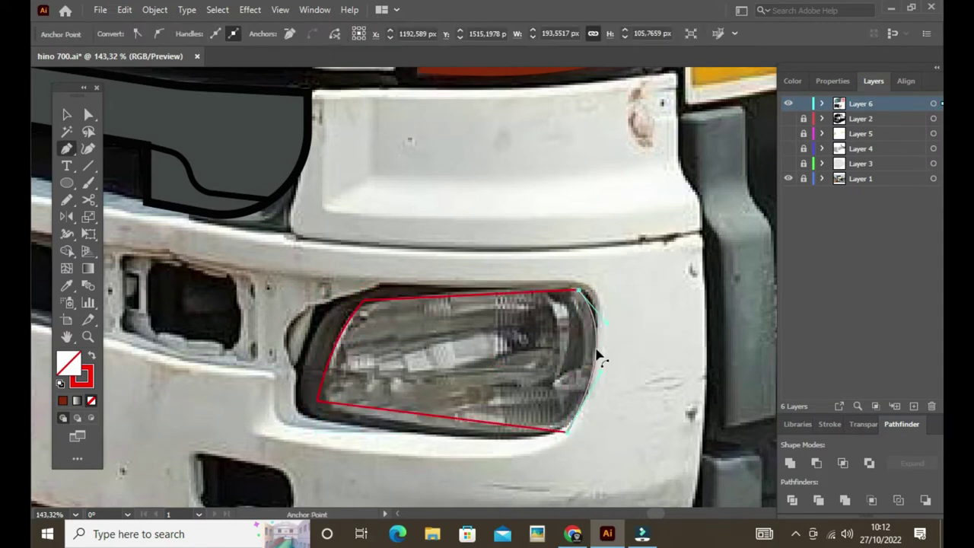
key(a)
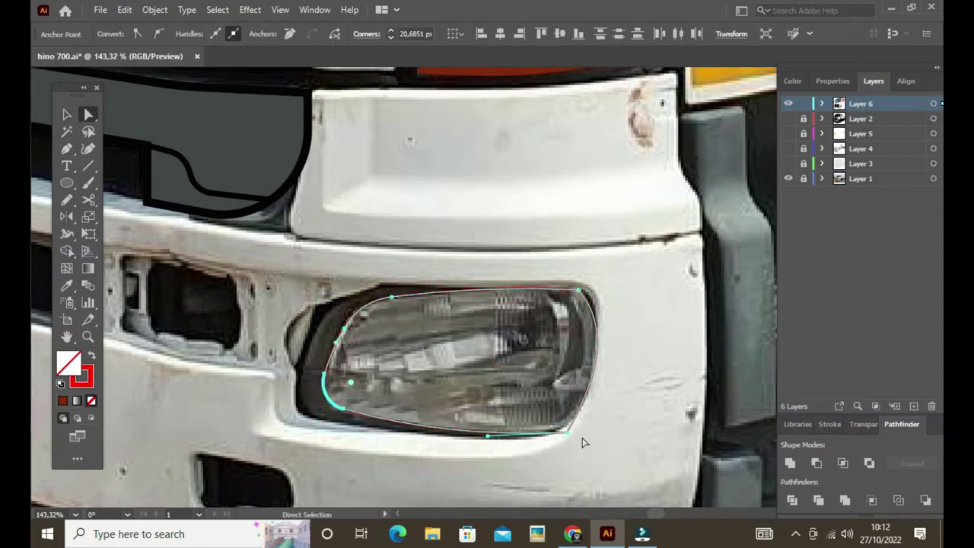
key(v)
click(309, 331)
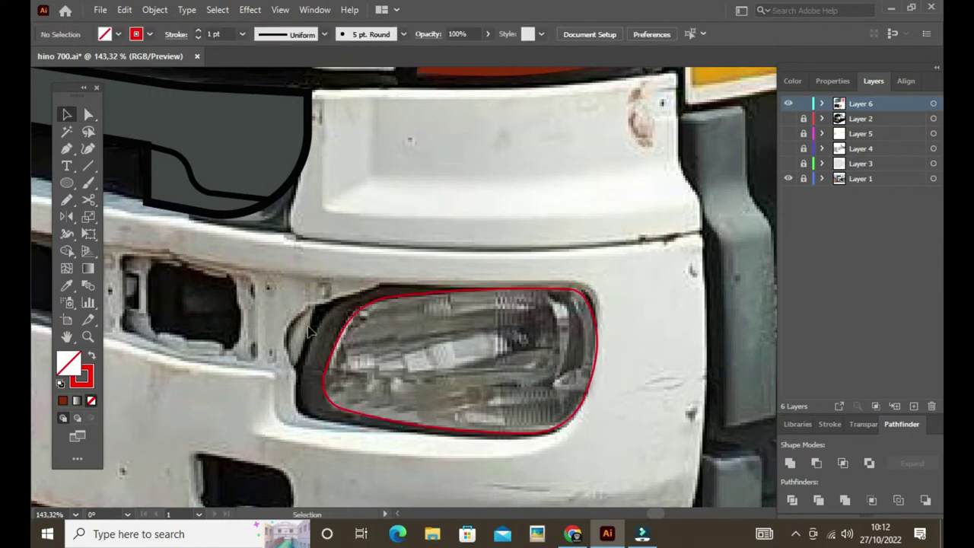
Sketch a headlight reflection path and fill the headlight shapes with colours sampled from the photo.
mouse_move(381, 360)
mouse_down()
mouse_move(348, 357)
mouse_move(344, 366)
mouse_up()
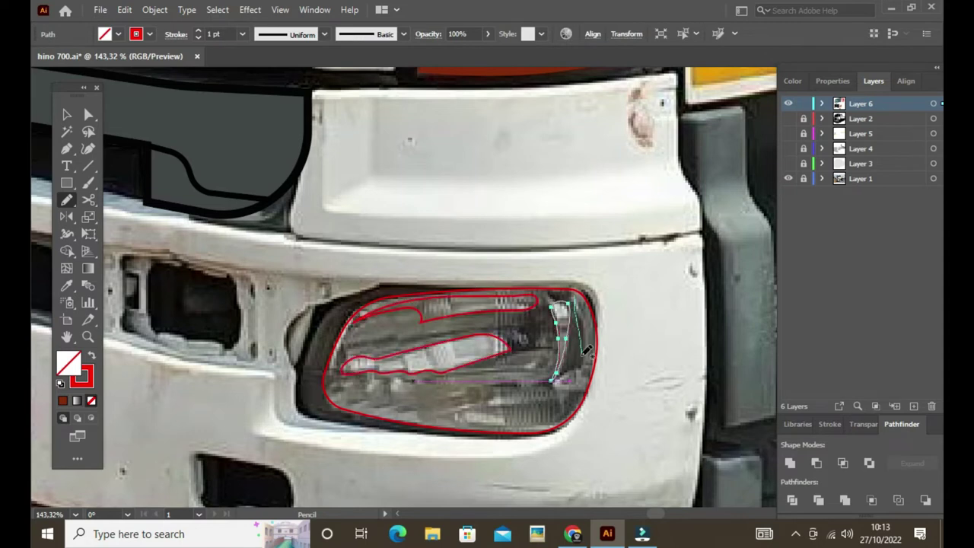
key(v)
click(606, 420)
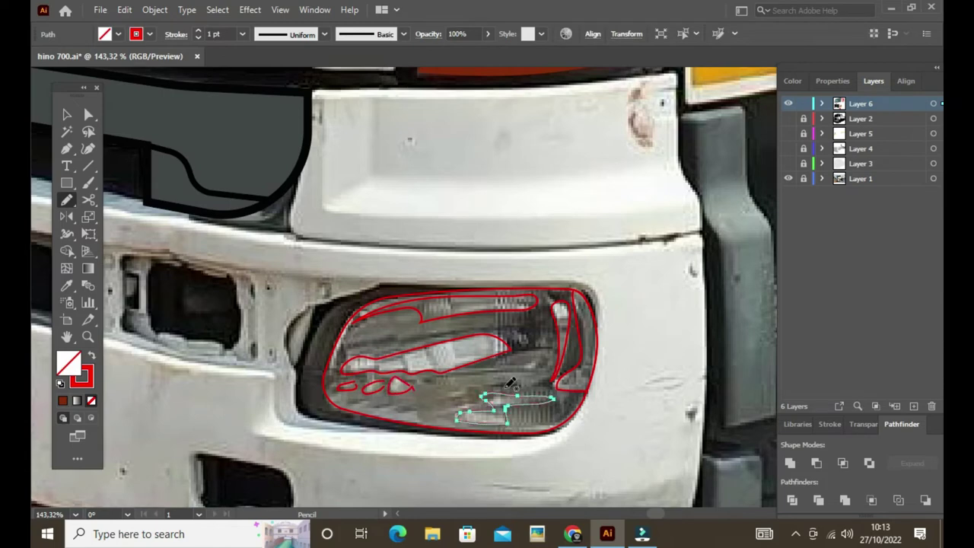
key(ctrl+a)
key(i)
click(572, 298)
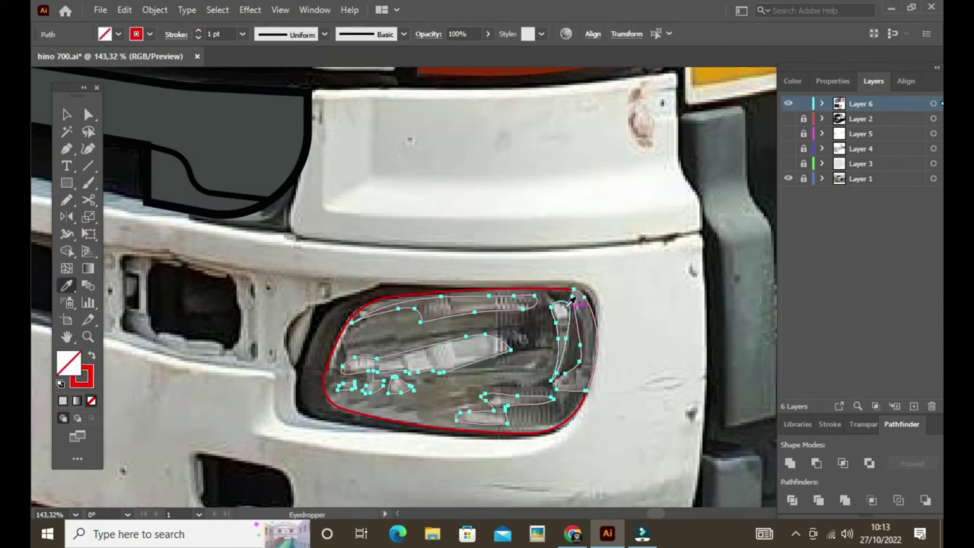
key(ctrl+shift+a)
Draw a four-point polygon with no fill and a black outline.
key(v)
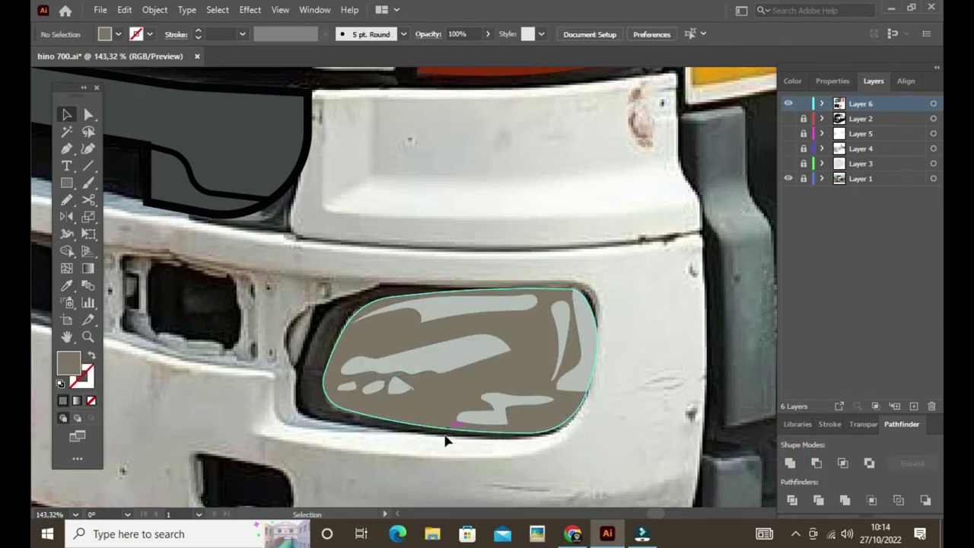
click(329, 306)
click(295, 413)
click(522, 436)
click(446, 290)
key(v)
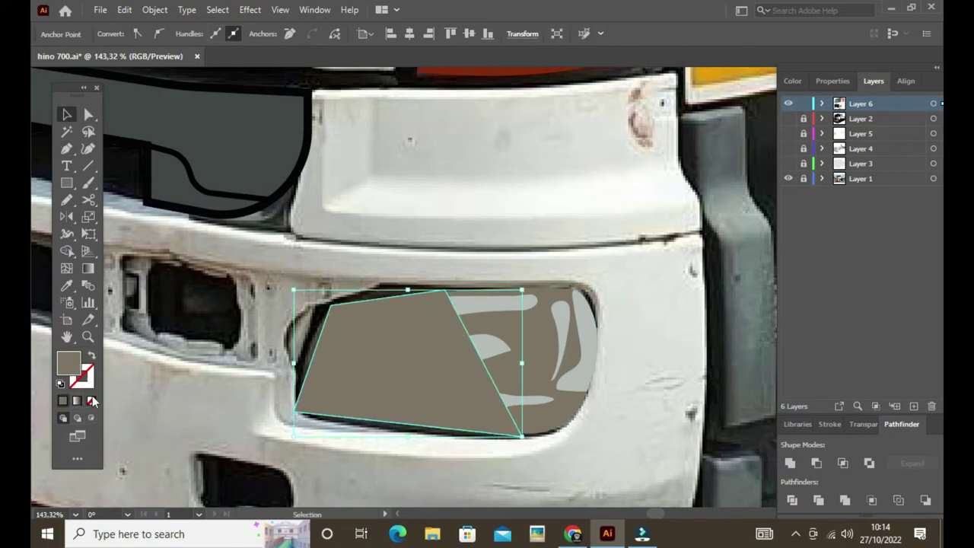
click(93, 401)
double_click(82, 375)
click(858, 274)
Trace the lamp's left rim as a closed path and fill it with the dark photo colour.
key(p)
click(295, 411)
click(331, 306)
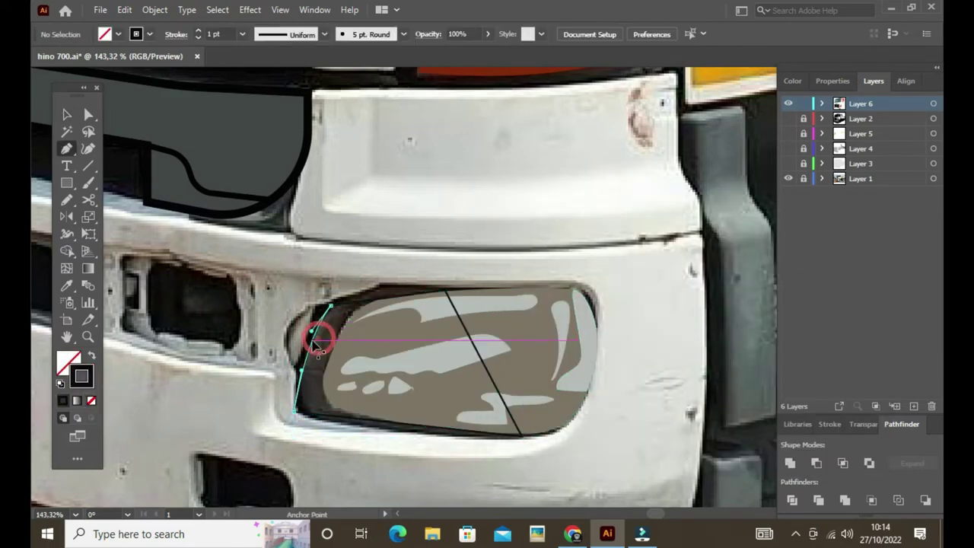
click(313, 337)
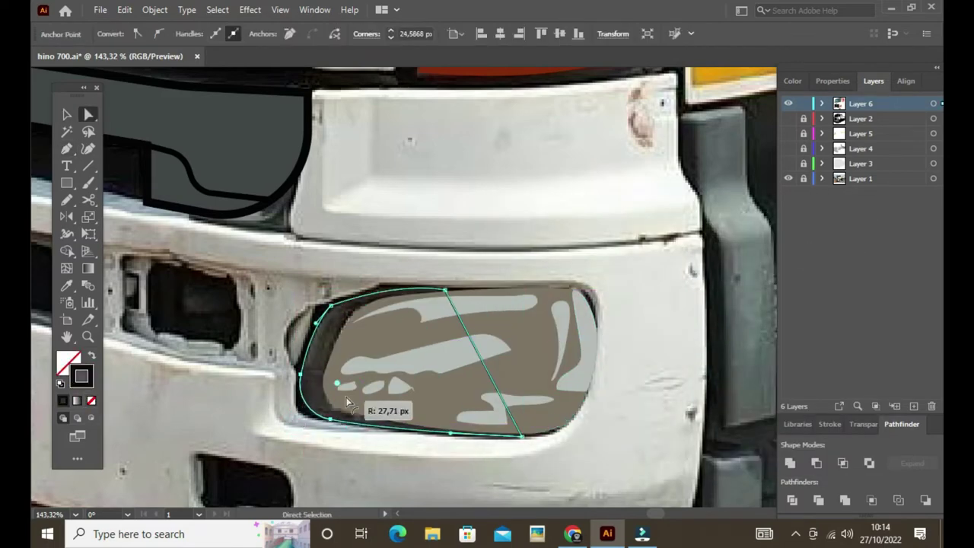
key(i)
click(323, 344)
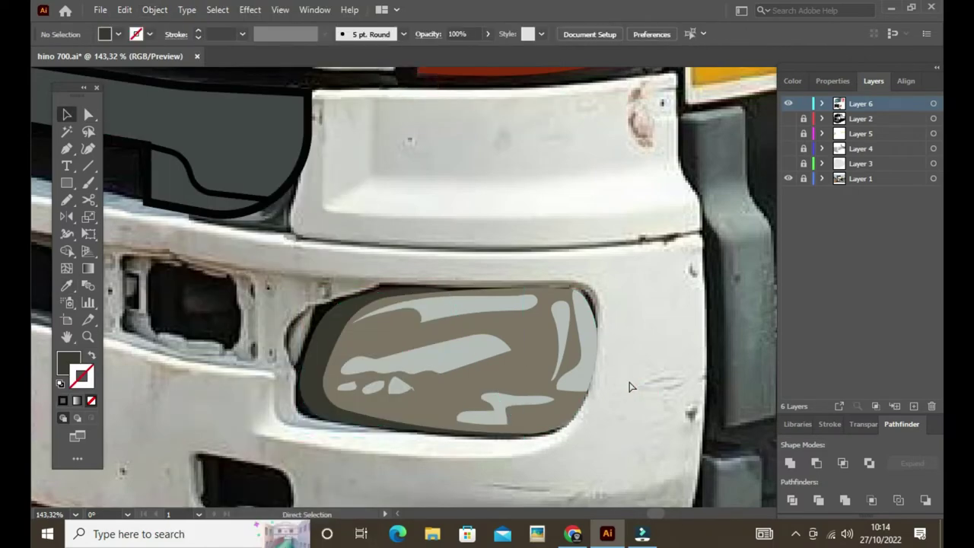
scroll(418, 305, up, 1)
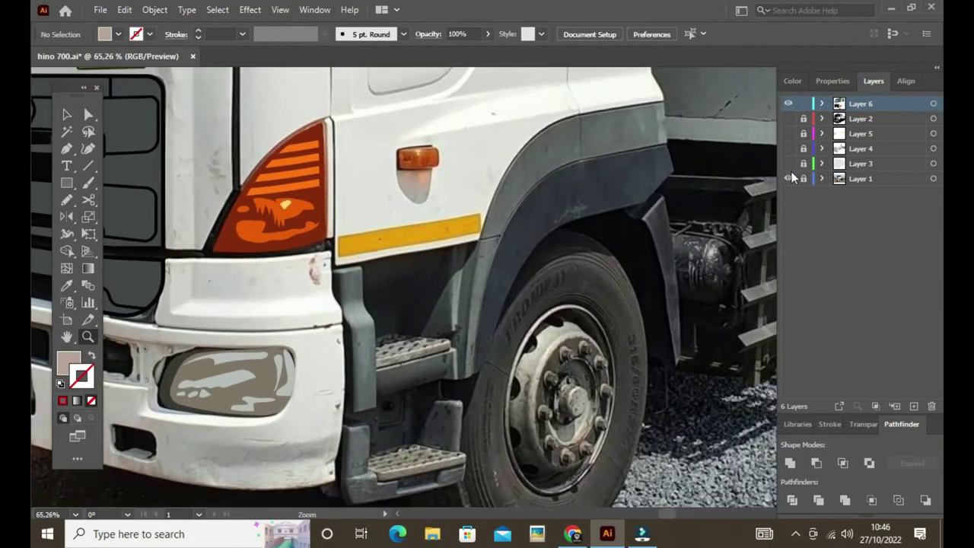
Set the stroke colour to red and start Pen-tracing the step panel beside the bumper.
key(p)
click(340, 272)
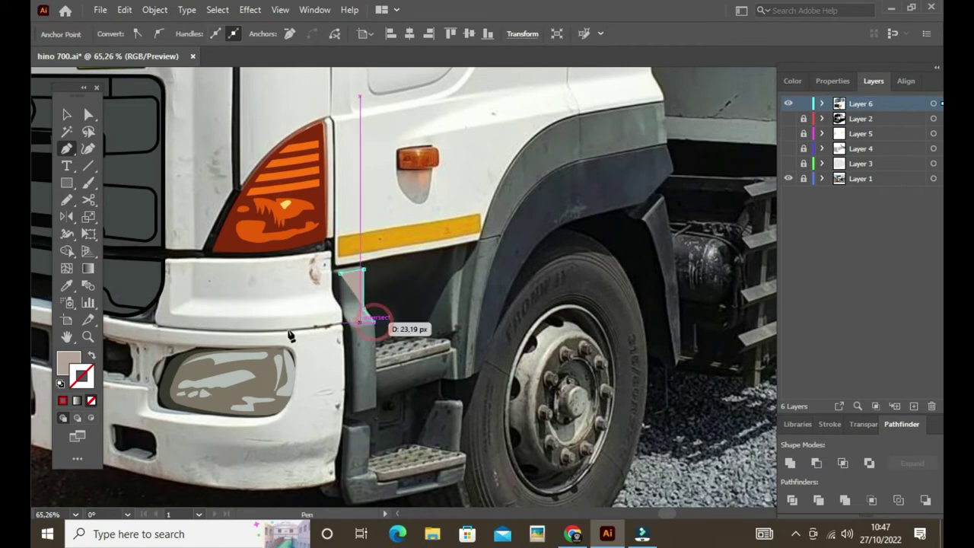
key(shift+x)
double_click(81, 375)
click(838, 246)
click(363, 309)
click(374, 322)
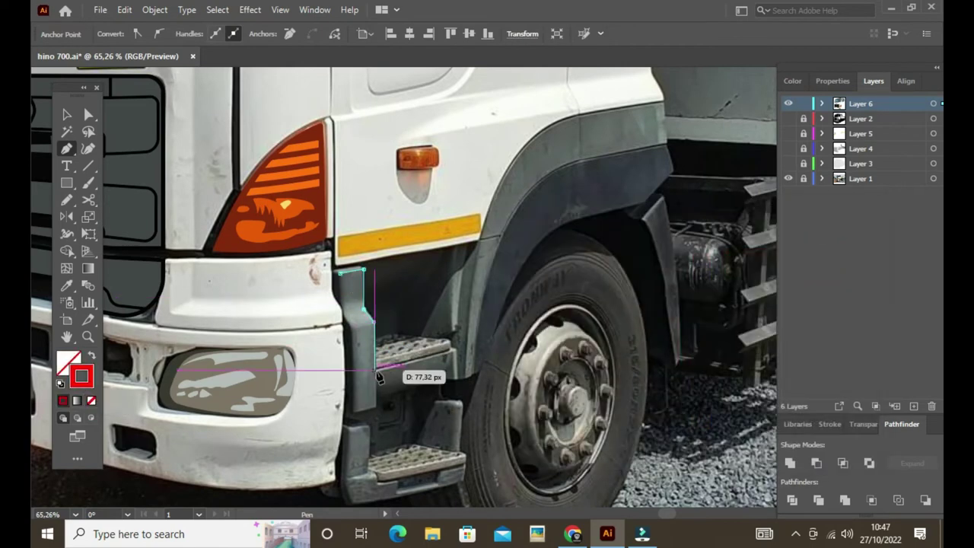
Continue the outline up the fender trim and close the fender and step path.
click(481, 245)
drag(482, 248, 309, 379)
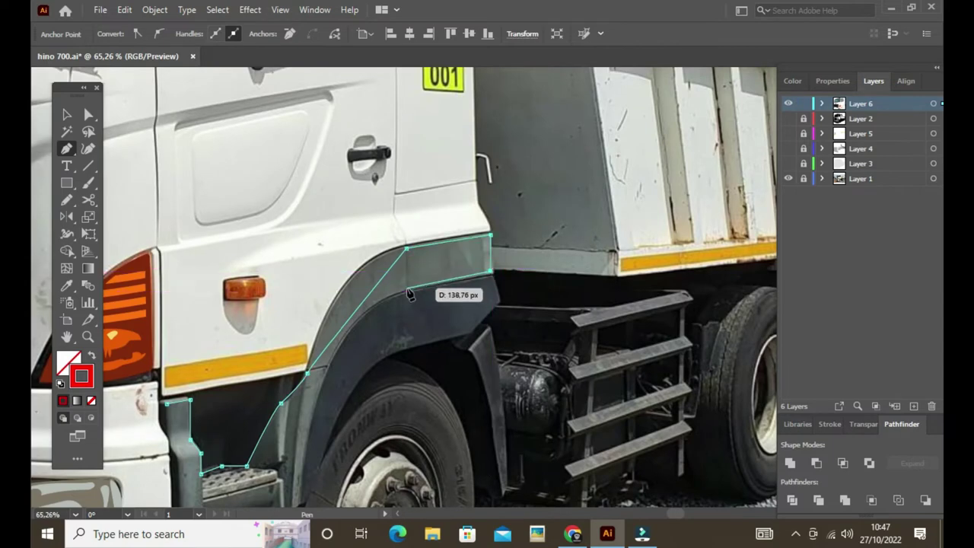
click(408, 290)
drag(410, 295, 458, 144)
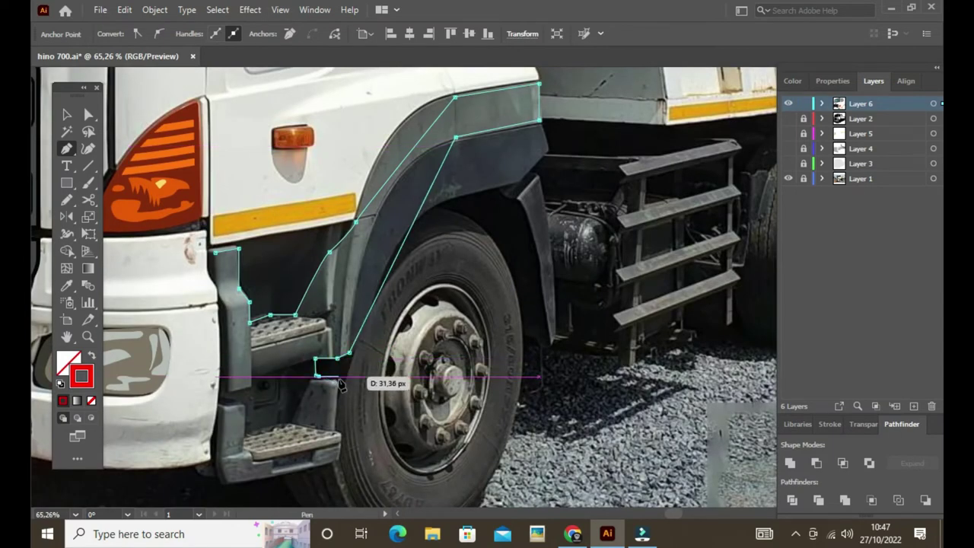
click(339, 377)
scroll(340, 365, down, 2)
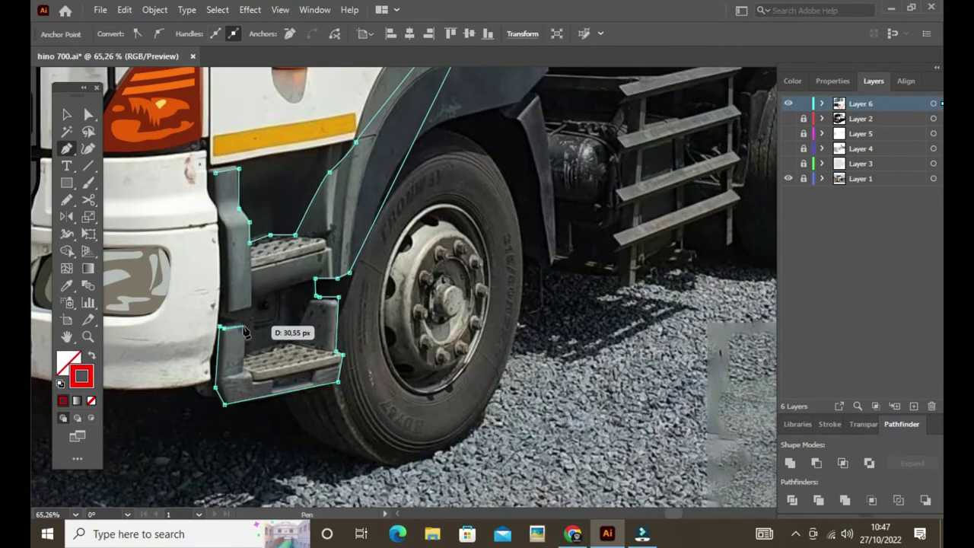
click(216, 180)
key(ctrl+shift+a)
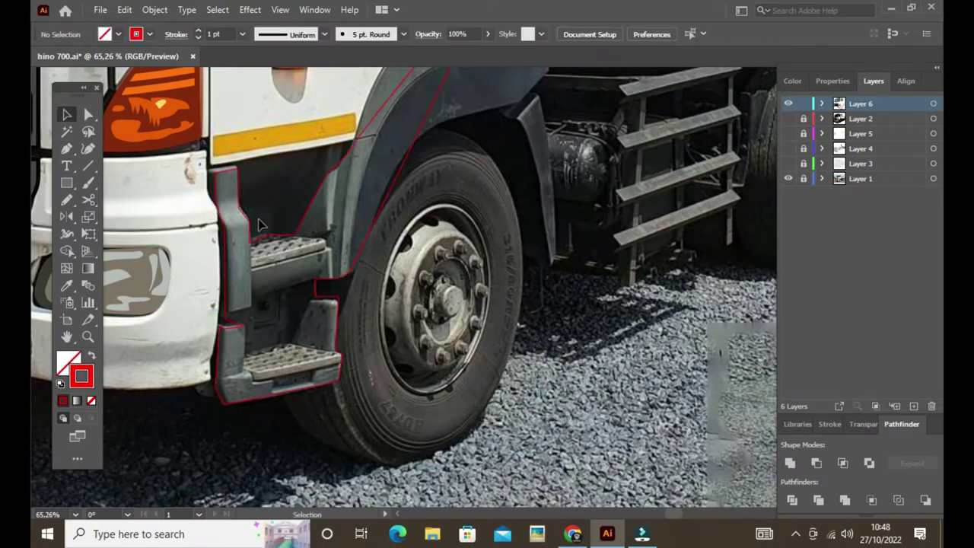
Nudge a step-panel anchor into place with Direct Selection.
key(a)
click(258, 226)
click(169, 245)
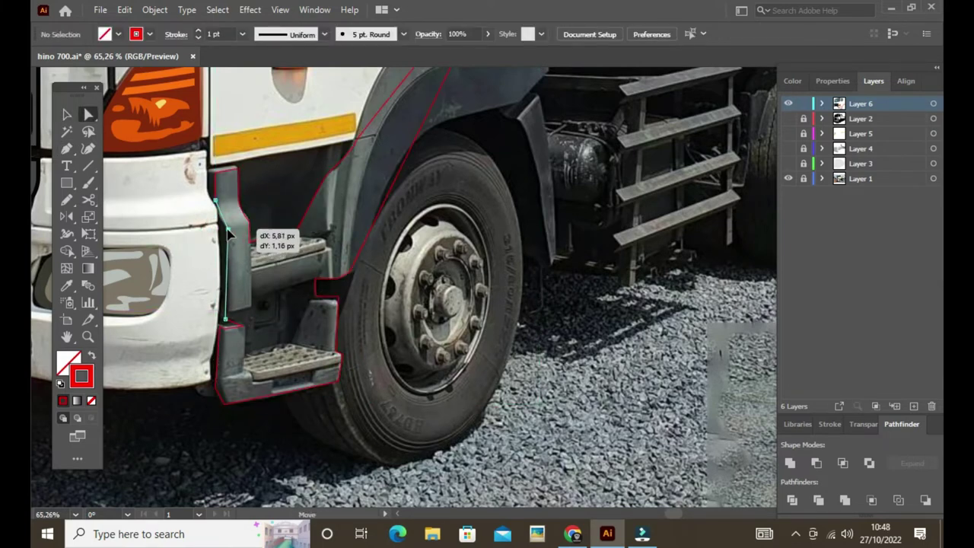
drag(229, 228, 229, 201)
click(267, 203)
click(262, 398)
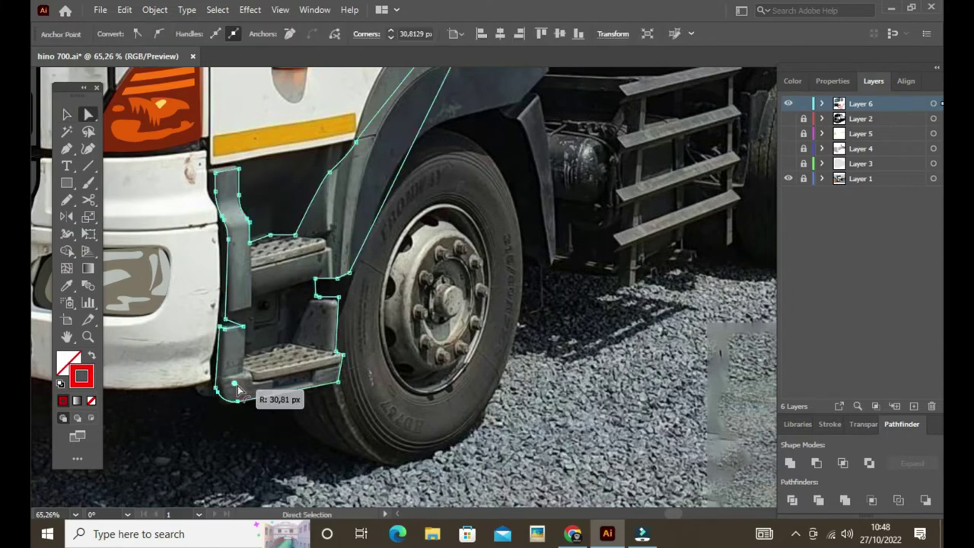
scroll(299, 236, up, 3)
scroll(299, 235, right, 2)
Reshape the fender arch curve with the Anchor Point tool.
key(shift+c)
drag(299, 236, 308, 265)
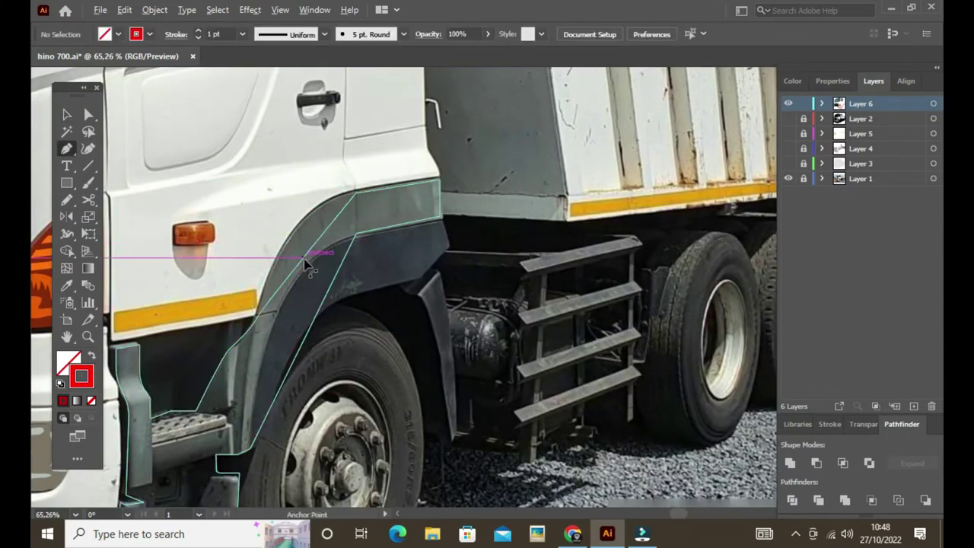
key(a)
click(320, 204)
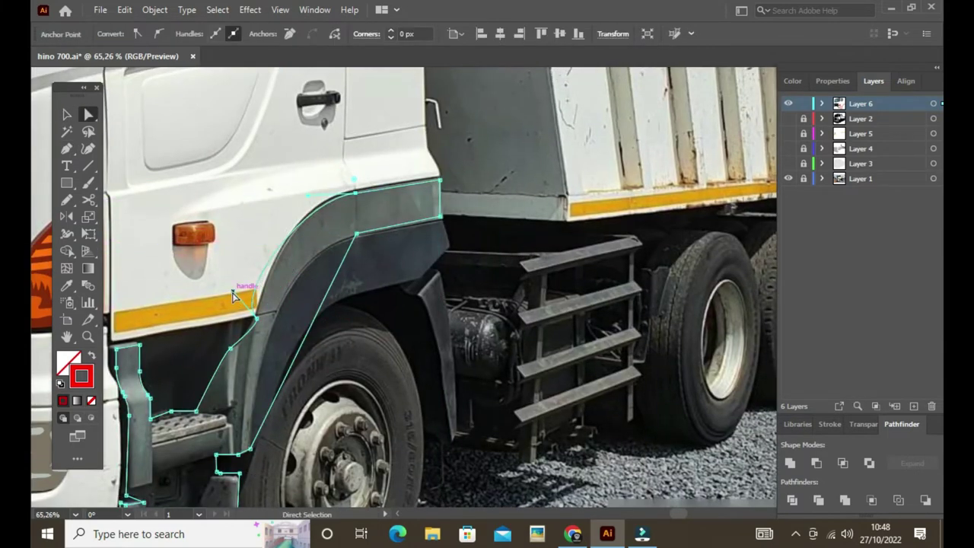
key(v)
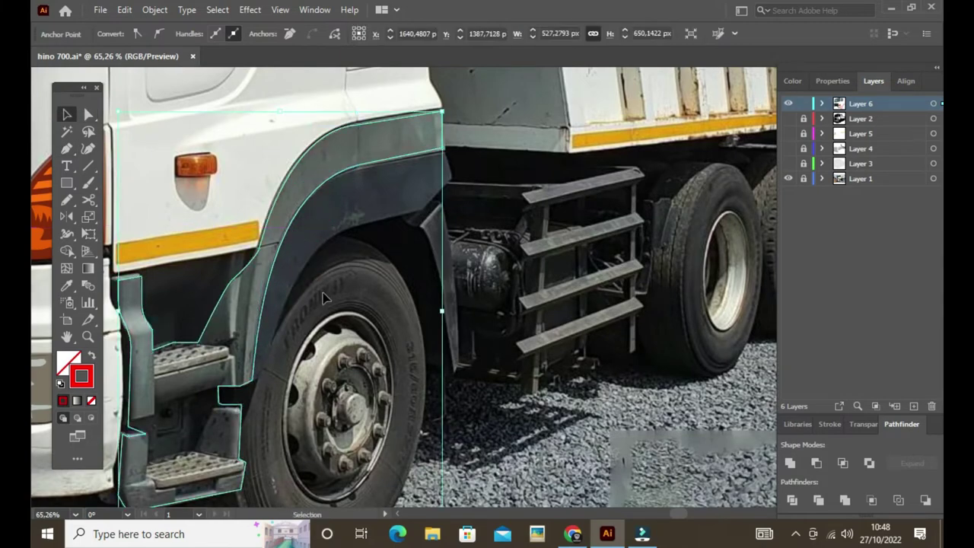
drag(259, 425, 373, 318)
click(373, 319)
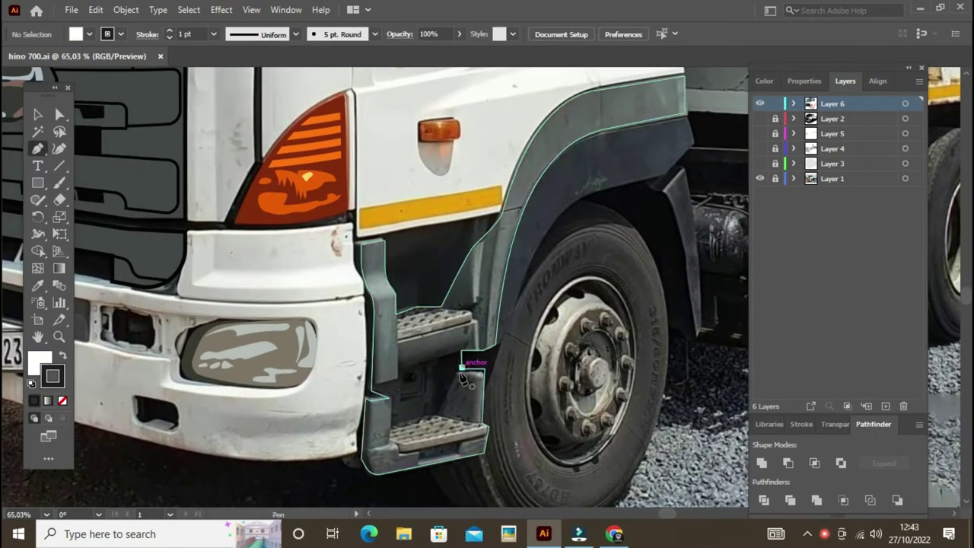
Undo a stray shape and trace the rear mud flap as a closed outline.
drag(462, 369, 489, 395)
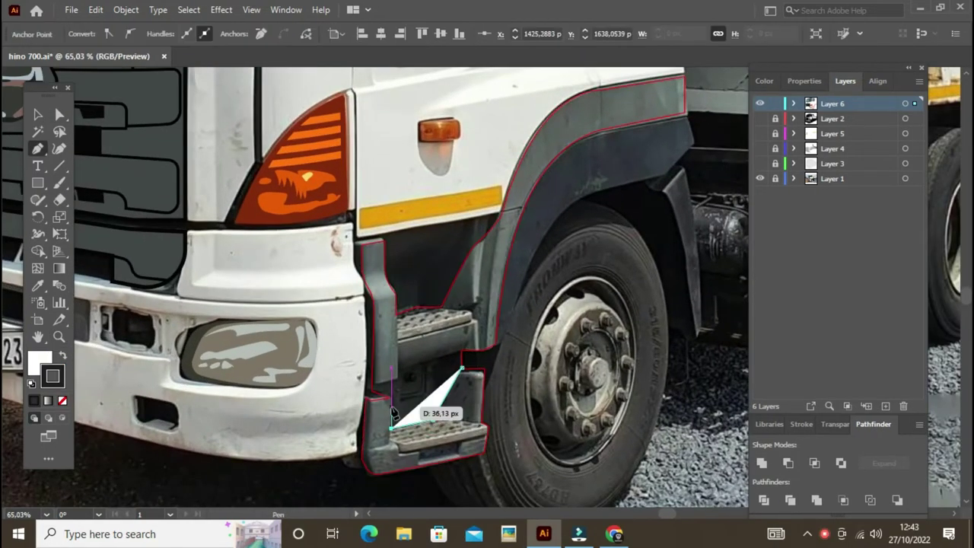
key(ctrl+z)
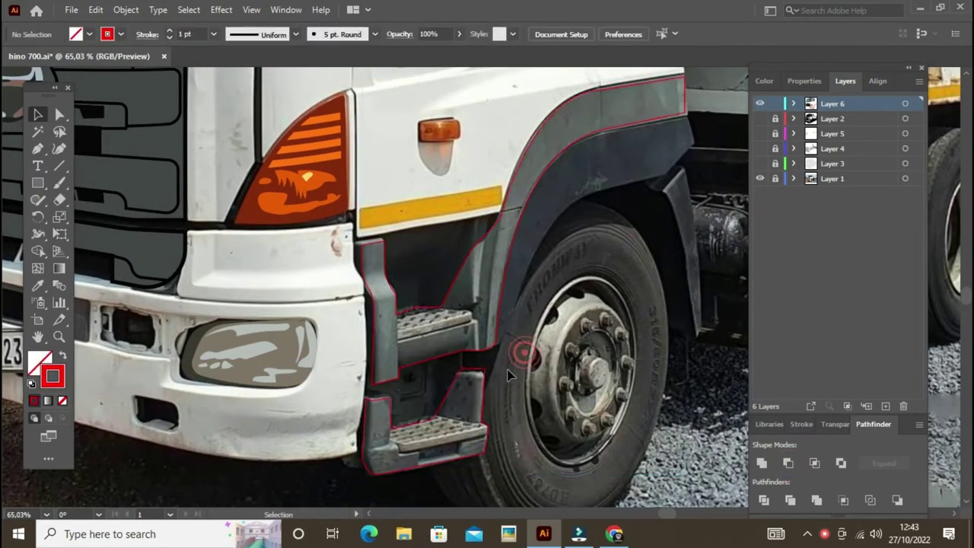
drag(578, 365, 350, 381)
click(428, 223)
click(449, 203)
click(462, 369)
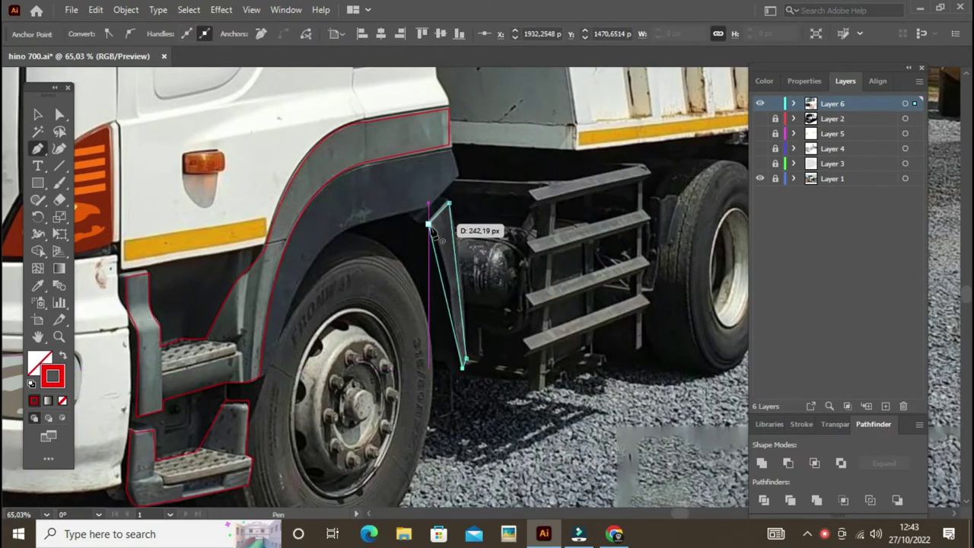
click(428, 223)
Draw a thin rectangle over the top ladder rung and tilt it to the rung's slope.
drag(446, 276, 272, 367)
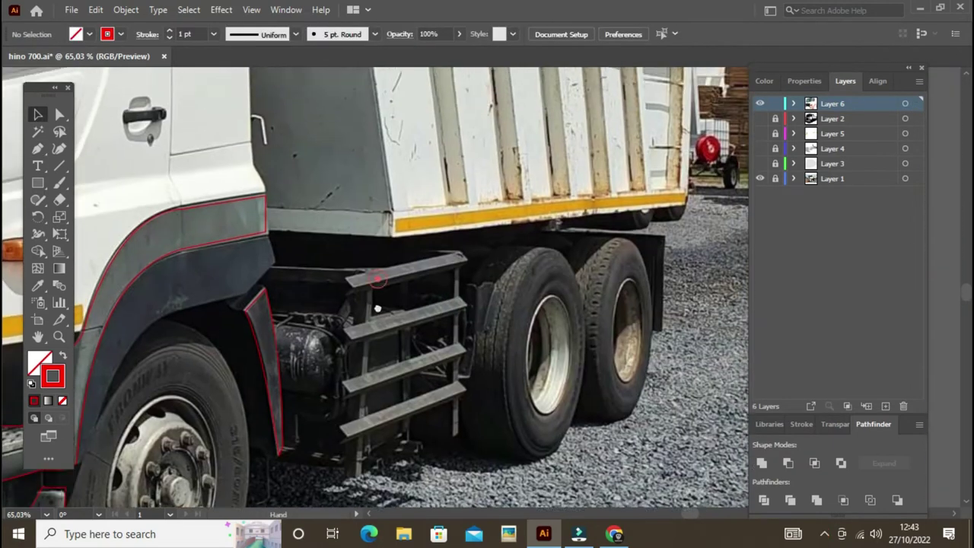
click(280, 270)
key(ctrl+z)
key(m)
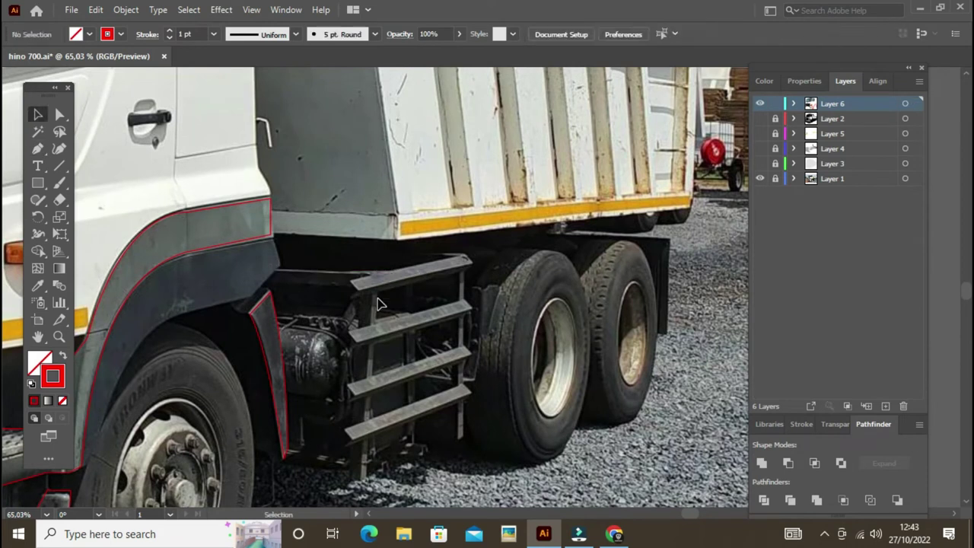
drag(350, 282, 477, 291)
key(e)
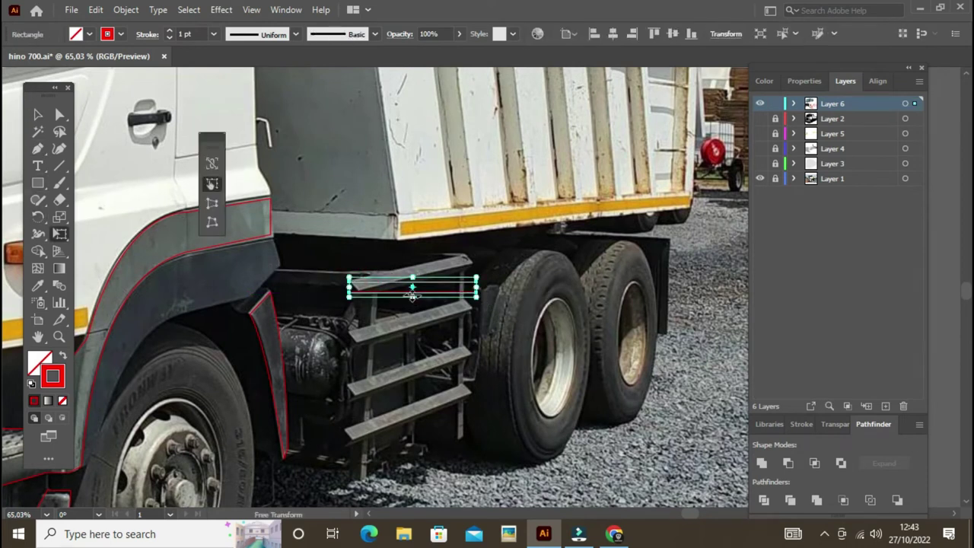
key(v)
mouse_move(480, 287)
mouse_down()
mouse_move(471, 268)
mouse_move(483, 403)
mouse_up()
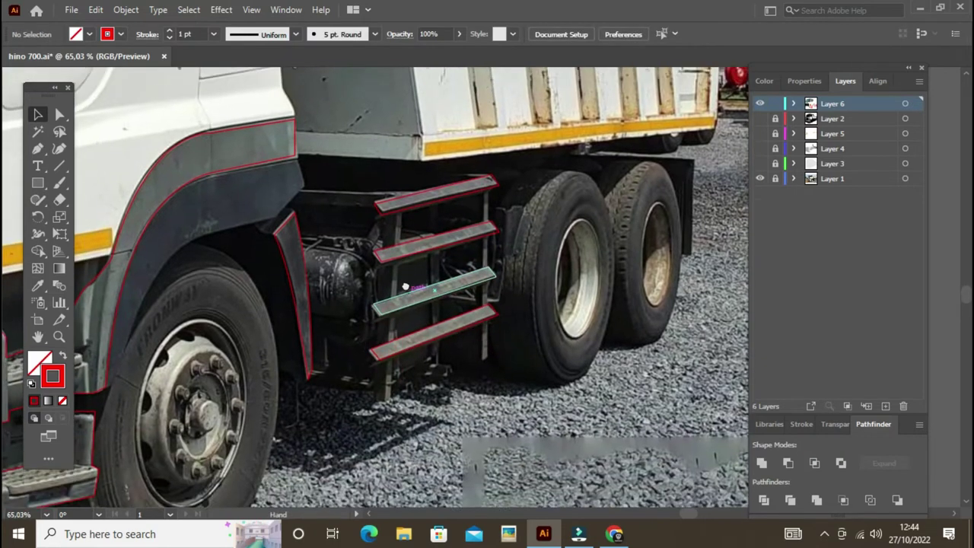
Pen-trace a closed outline of the ladder's side rail.
key(p)
click(306, 260)
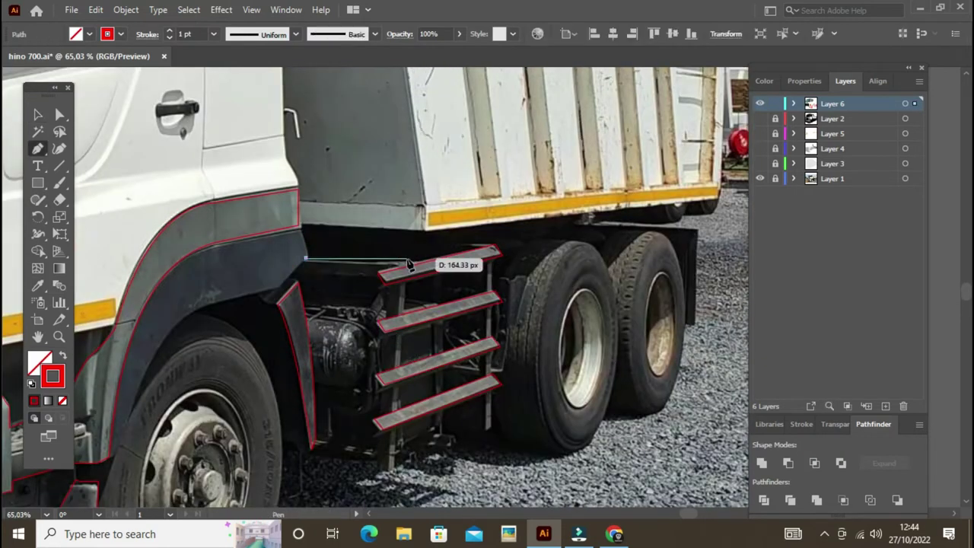
drag(444, 264, 411, 273)
click(395, 472)
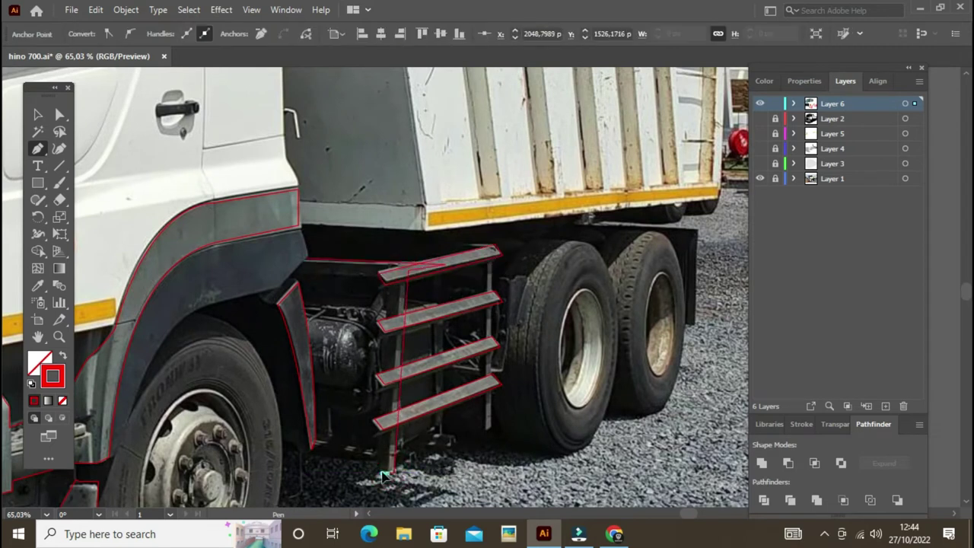
click(306, 260)
key(v)
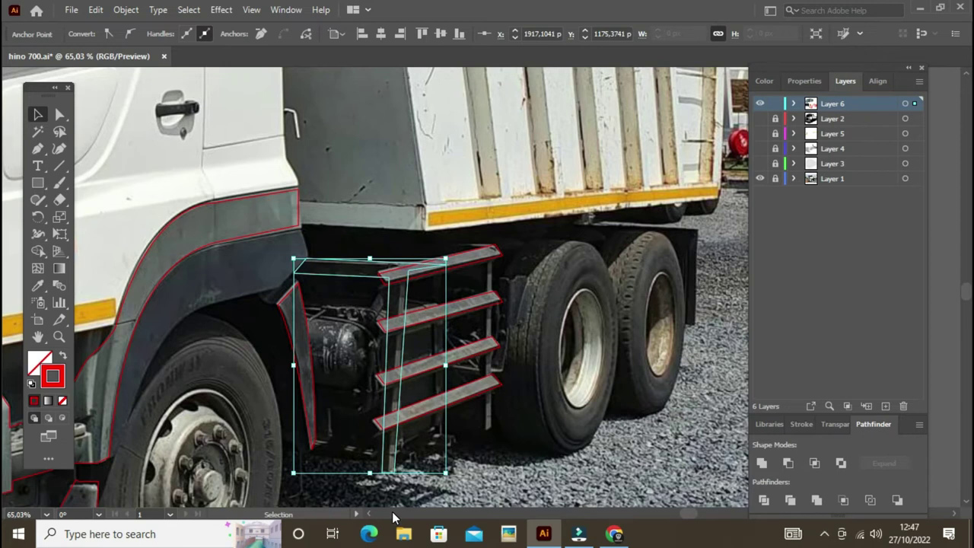
Trace the ladder's right vertical rail as a closed Pen path, then deselect it.
click(468, 477)
key(p)
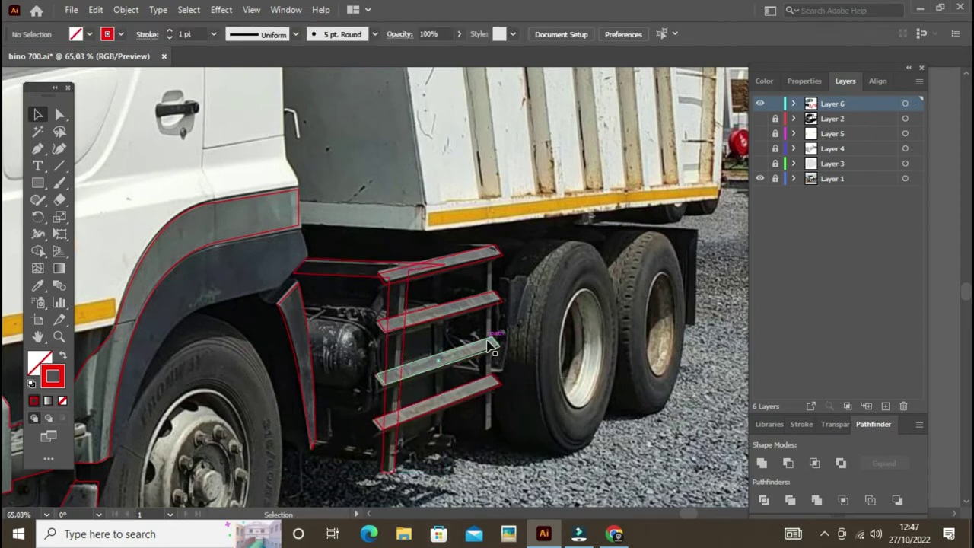
click(494, 253)
click(485, 427)
ctrl+click(620, 420)
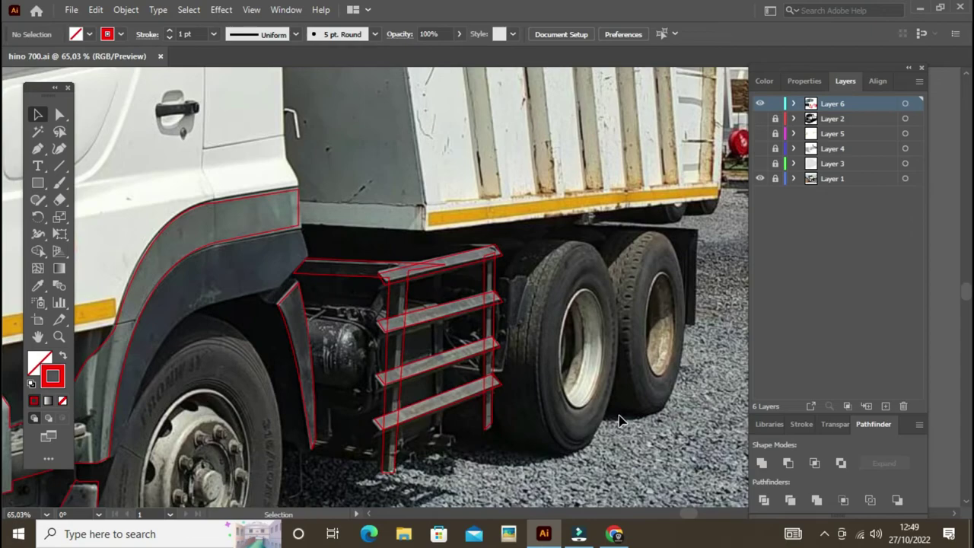
Zoom around the front wheel and show the other artwork layers over the photo.
key(ctrl+0)
key(z)
drag(576, 402, 396, 251)
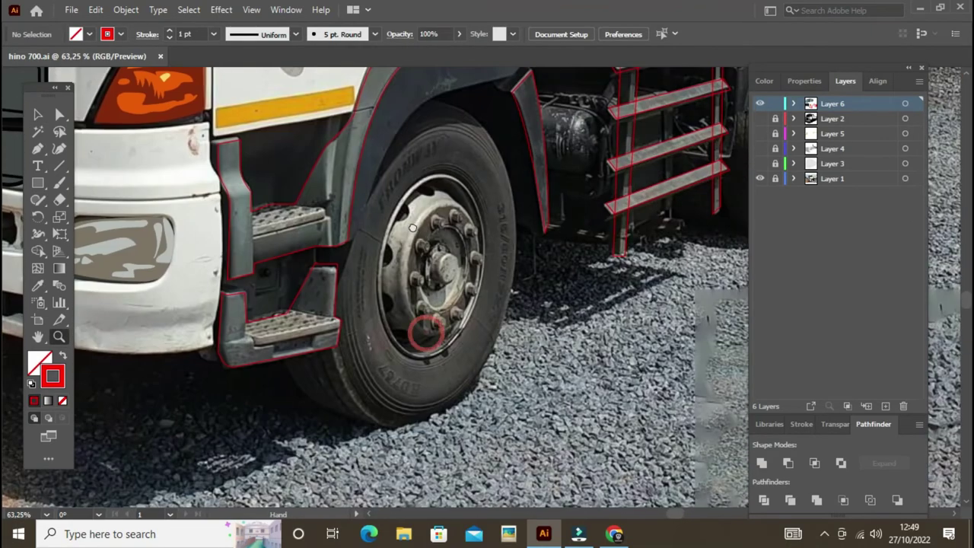
alt+click(396, 251)
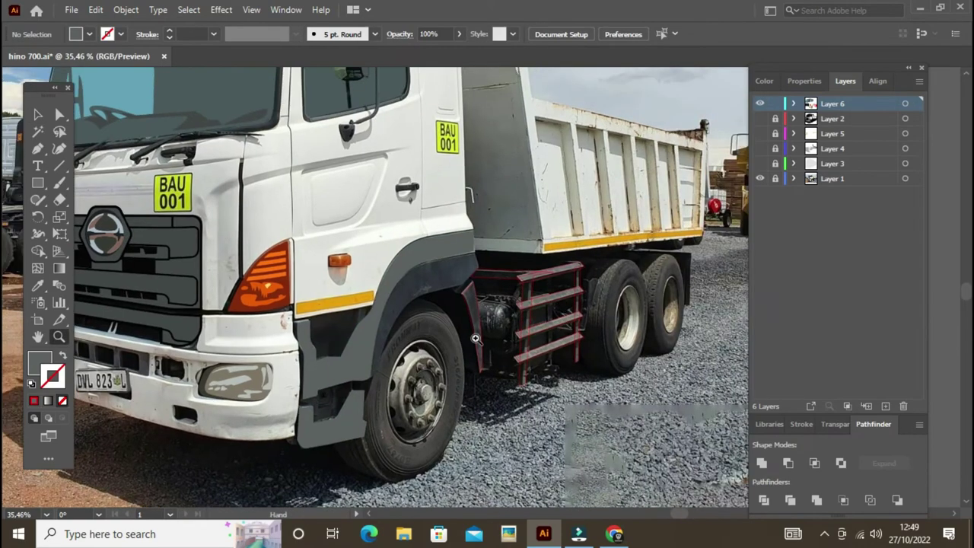
key(v)
drag(760, 118, 759, 169)
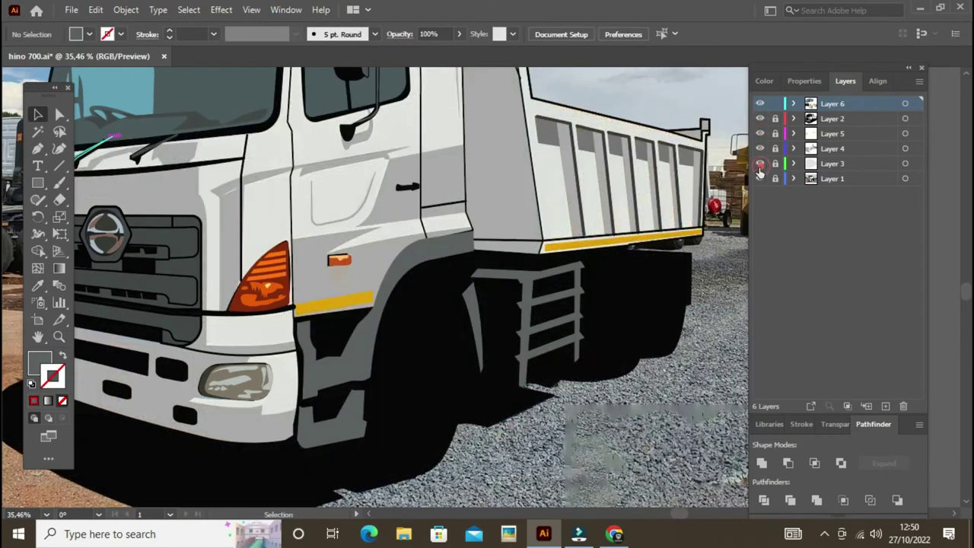
Zoom in on the fender beside the headlight and hide the other artwork layers.
key(ctrl+0)
key(z)
key(p)
drag(426, 366, 457, 376)
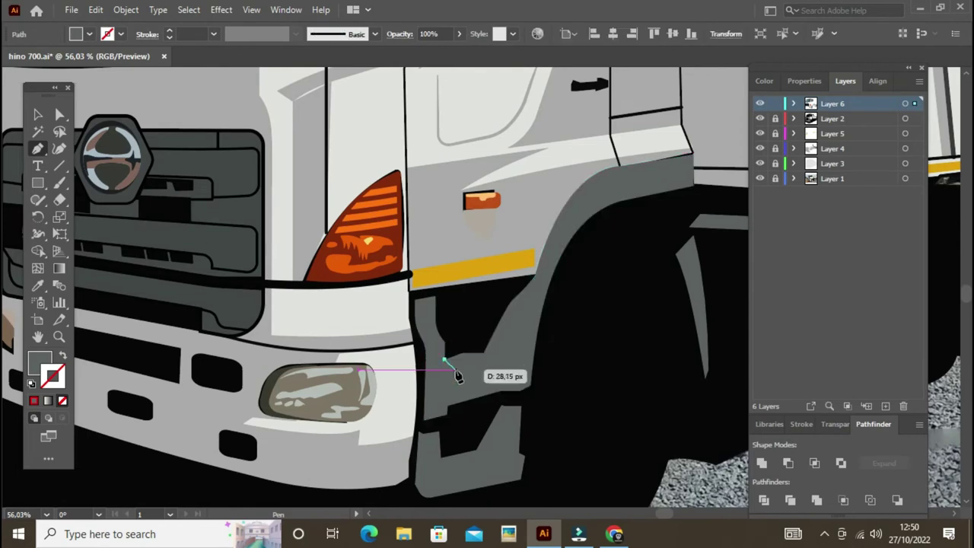
key(v)
key(ctrl+shift+a)
drag(760, 118, 760, 163)
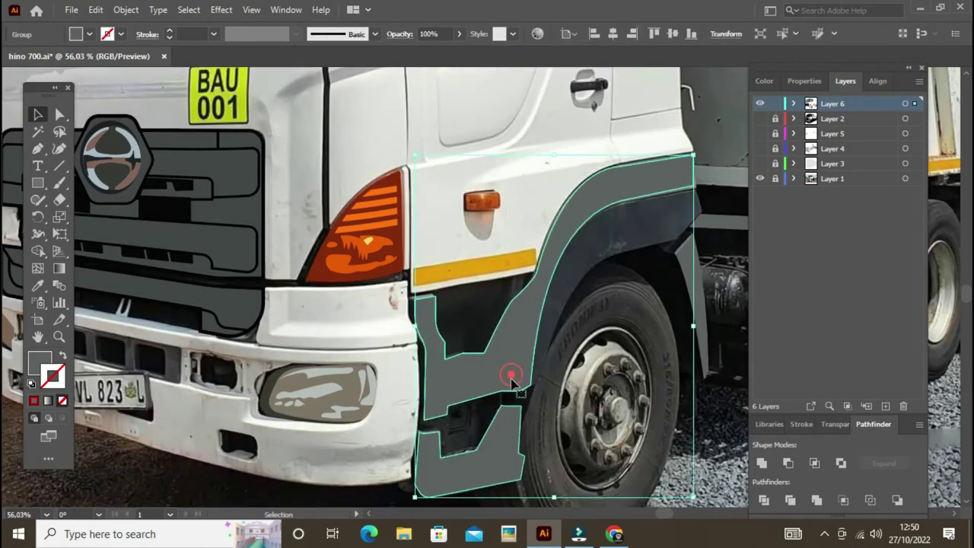
click(49, 383)
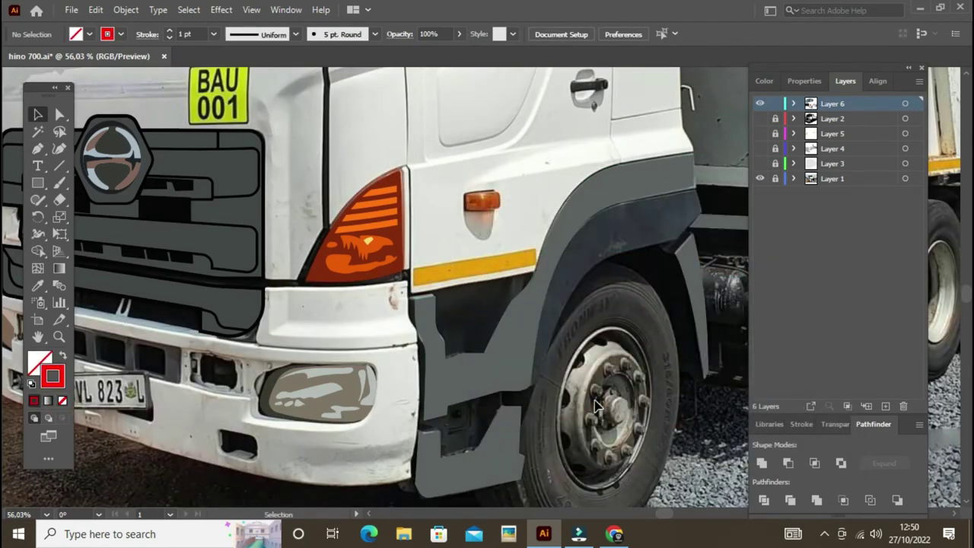
Draw a small triangle on the fender and fill it dark grey with the Eyedropper.
click(472, 332)
click(485, 352)
click(446, 358)
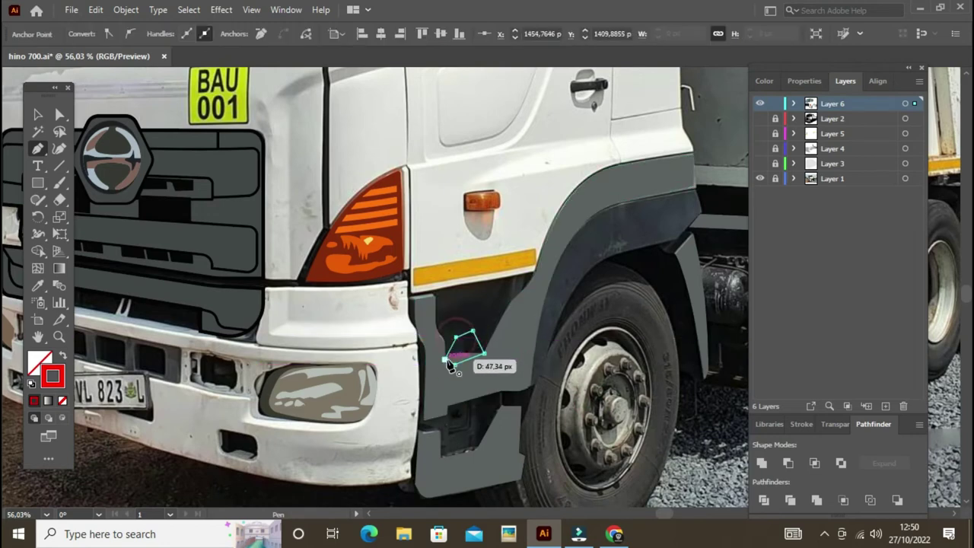
key(v)
click(500, 383)
click(464, 354)
key(i)
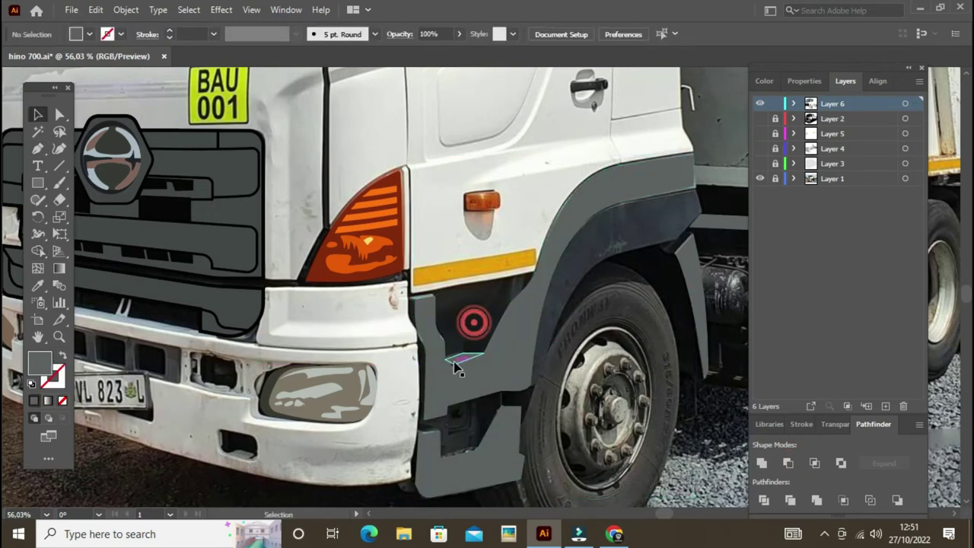
drag(468, 322, 639, 219)
Move the lower step flap into place below the fender.
scroll(640, 219, up, 3)
drag(461, 384, 446, 398)
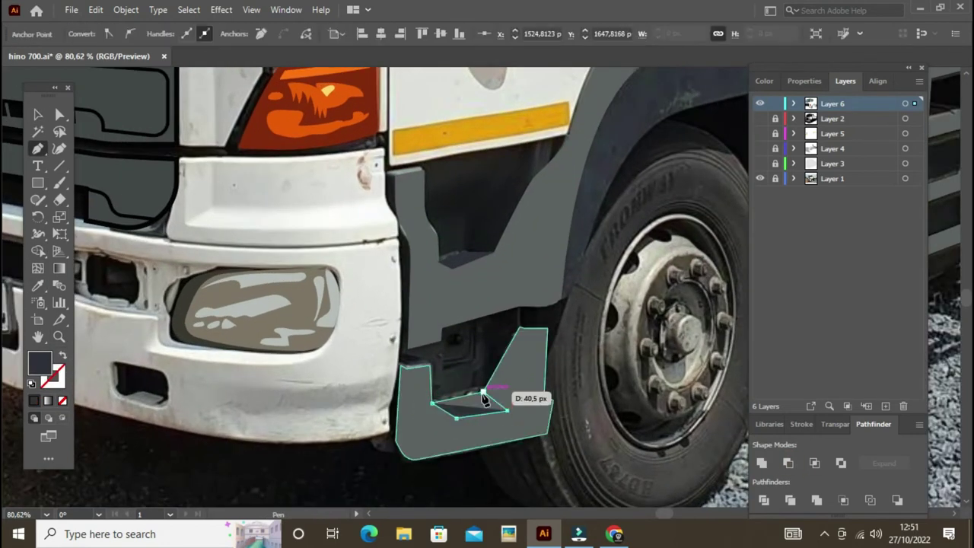
scroll(477, 362, up, 2)
key(z)
scroll(513, 324, down, 4)
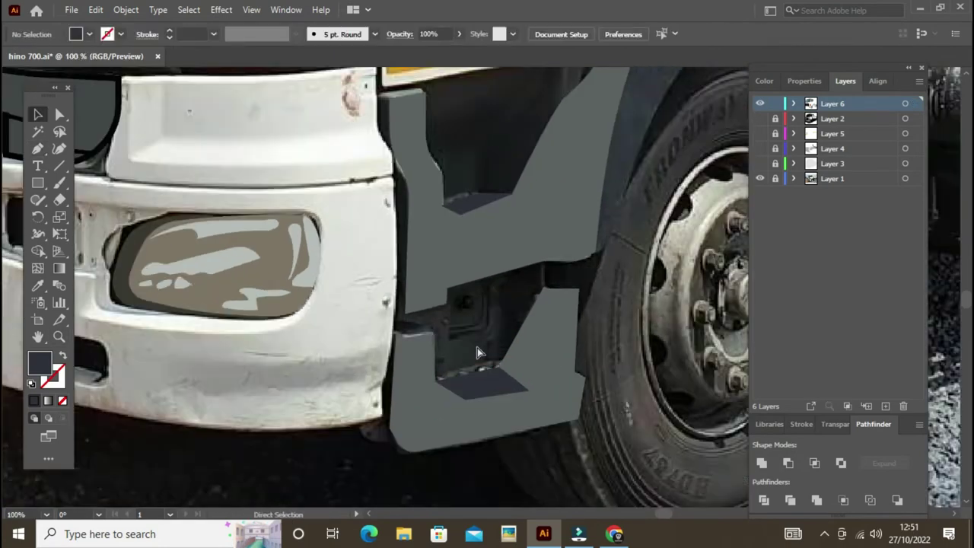
Trace the inner wheel-arch panel along the fender edge as a closed Pen shape.
scroll(481, 356, up, 2)
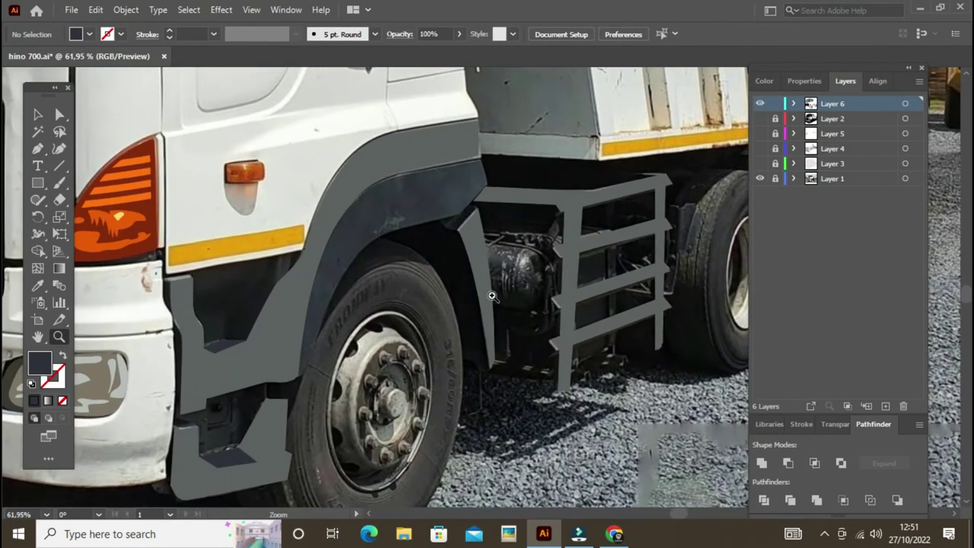
key(p)
click(478, 158)
click(487, 181)
click(458, 218)
click(316, 357)
click(298, 375)
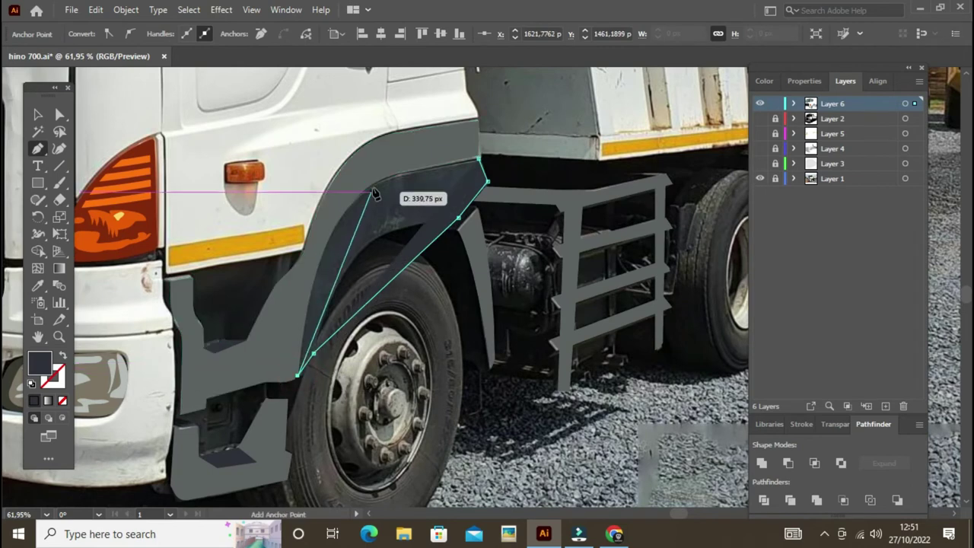
click(399, 172)
drag(305, 271, 278, 348)
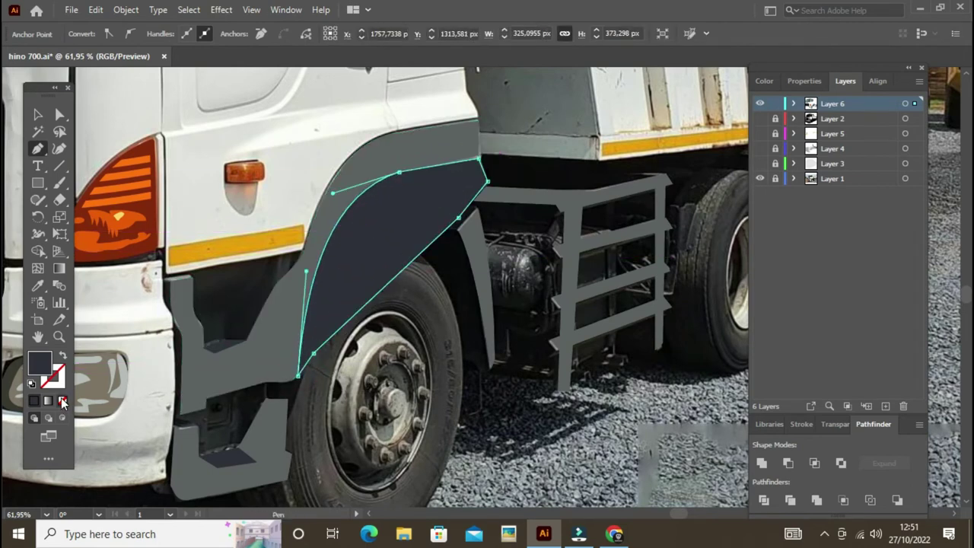
Colour the arch panel, bend its inner edge along the tyre, and recolour the steps-fender group.
double_click(53, 375)
click(800, 256)
drag(394, 233, 340, 261)
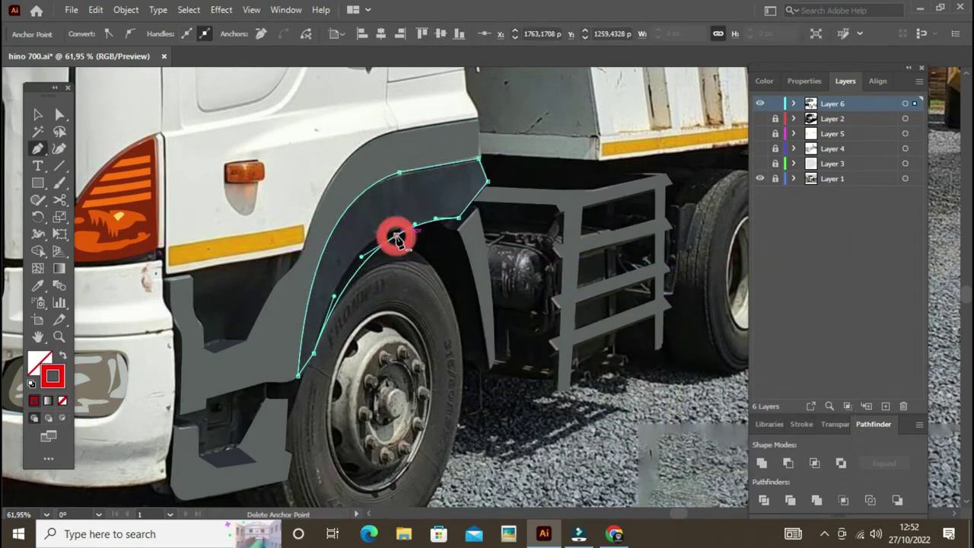
key(v)
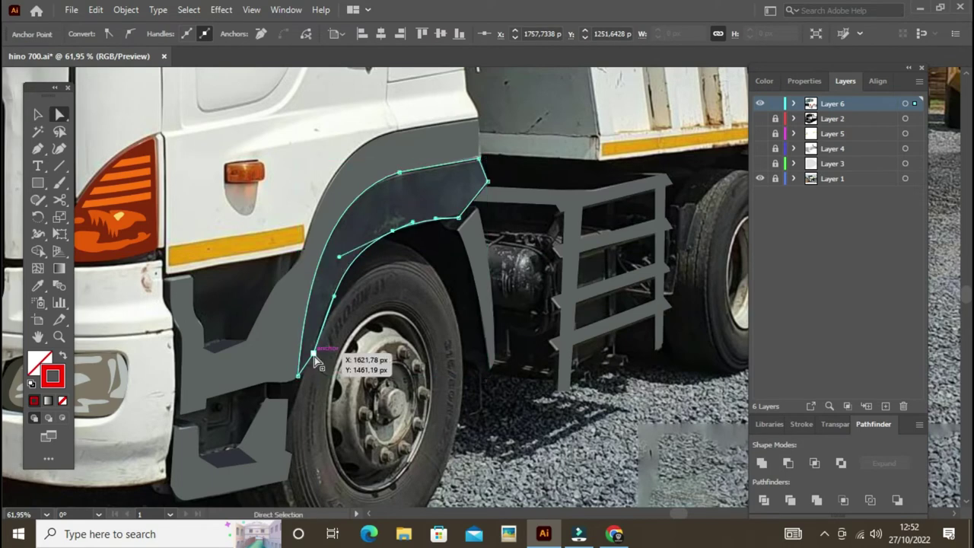
scroll(436, 280, down, 1)
click(266, 327)
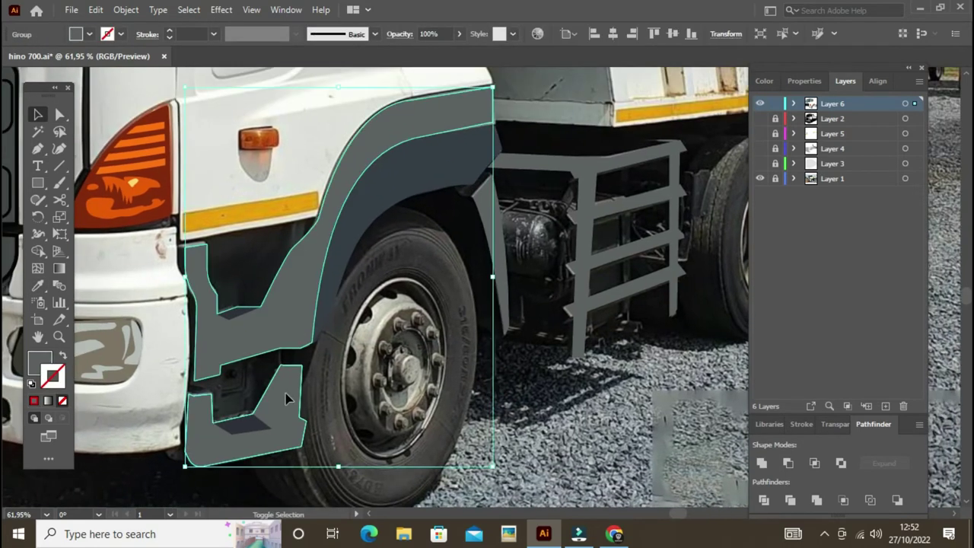
double_click(52, 375)
click(809, 256)
Draw the upper and lower step tread shapes with the Pen tool.
key(ctrl+shift+a)
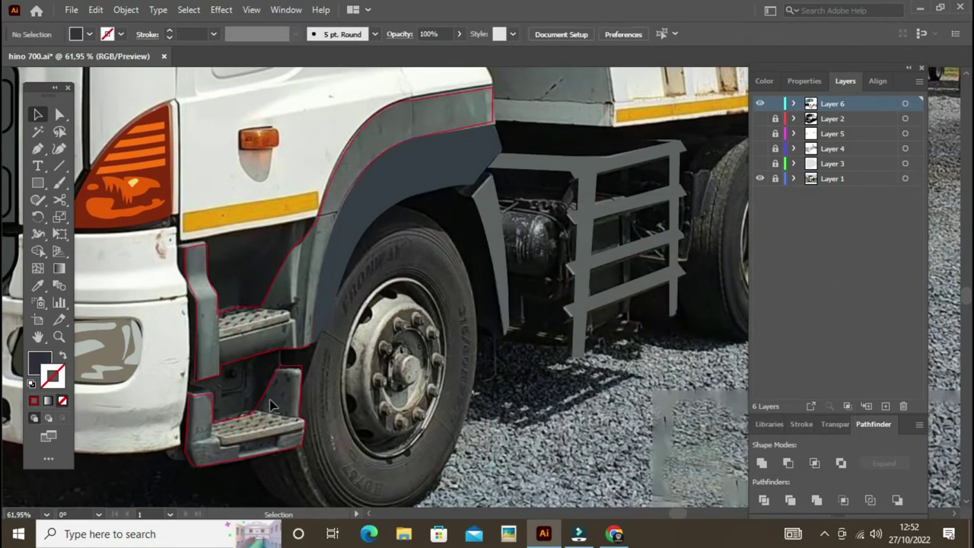
key(p)
click(218, 312)
click(295, 321)
click(260, 309)
key(ctrl+a)
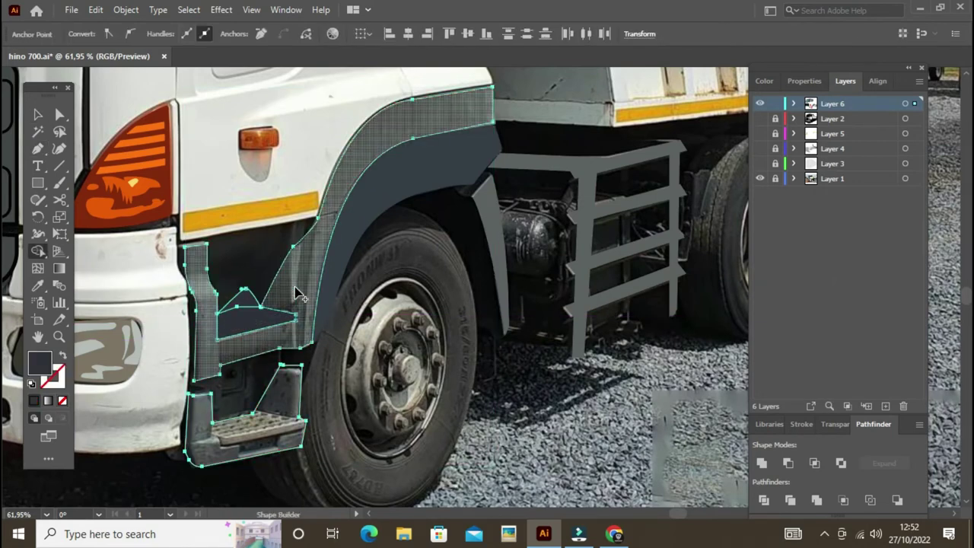
key(ctrl+shift+a)
click(319, 421)
click(215, 445)
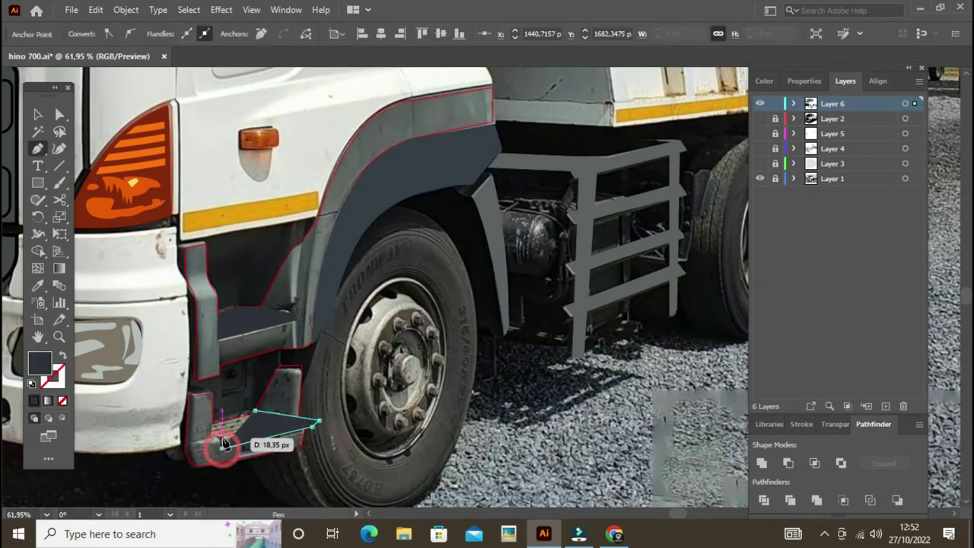
click(215, 406)
click(320, 421)
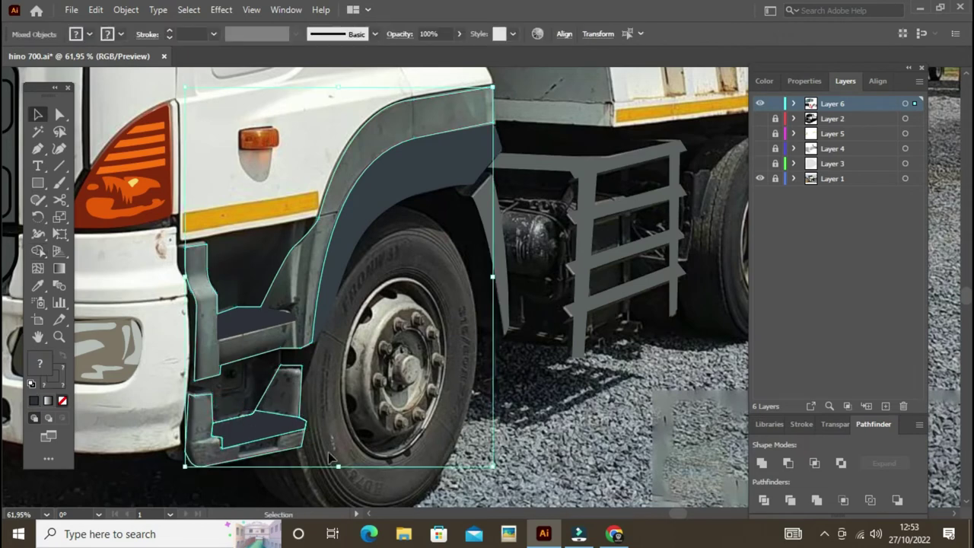
Fill both step treads light grey with the Eyedropper and save the document.
shift+click(246, 330)
click(327, 289)
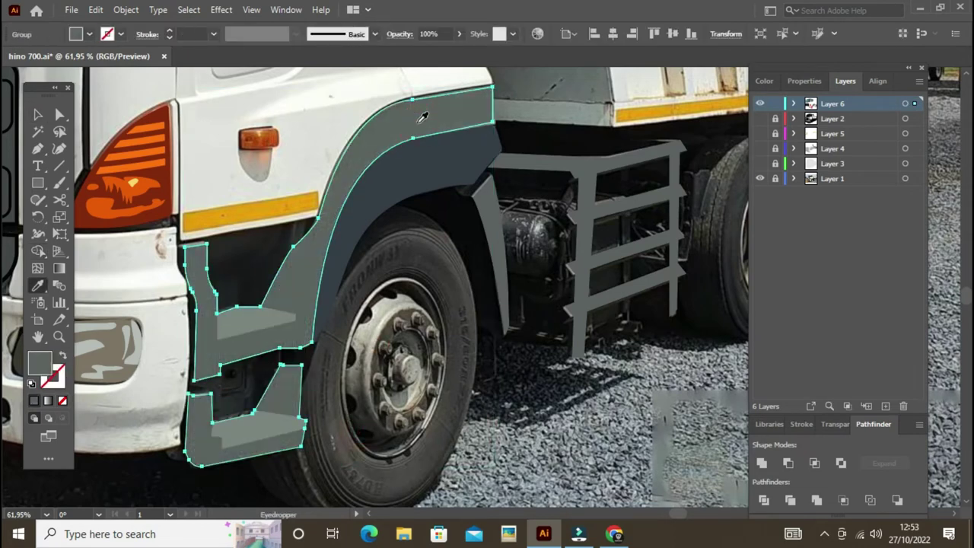
key(i)
key(v)
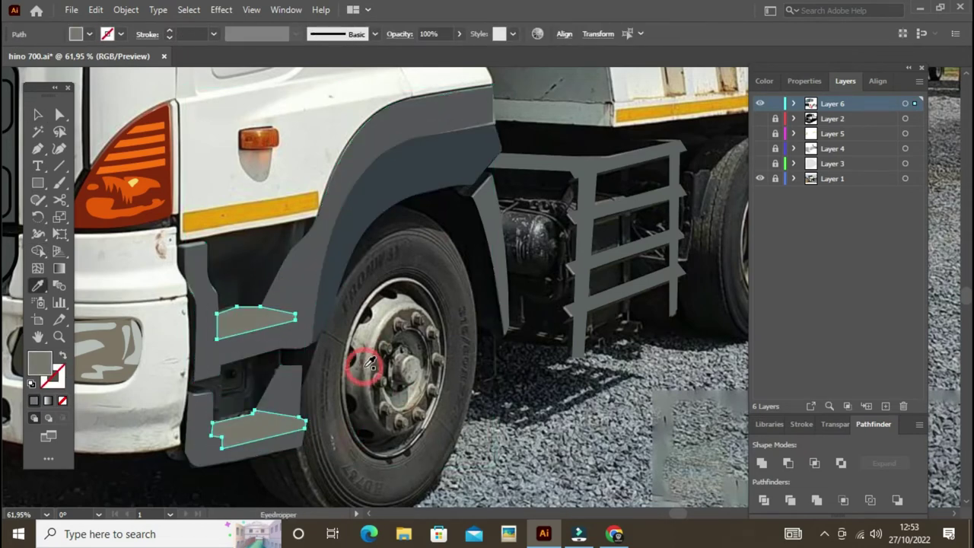
click(497, 355)
key(ctrl+s)
Preview all artwork layers on the full artboard, then hide them and zoom to the ladder area.
scroll(497, 354, down, 3)
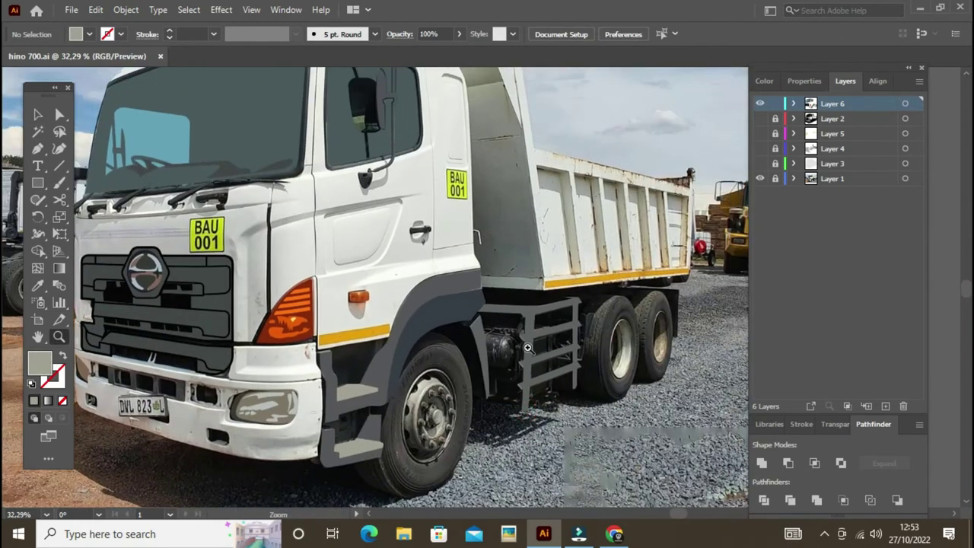
scroll(527, 348, up, 2)
drag(457, 441, 473, 305)
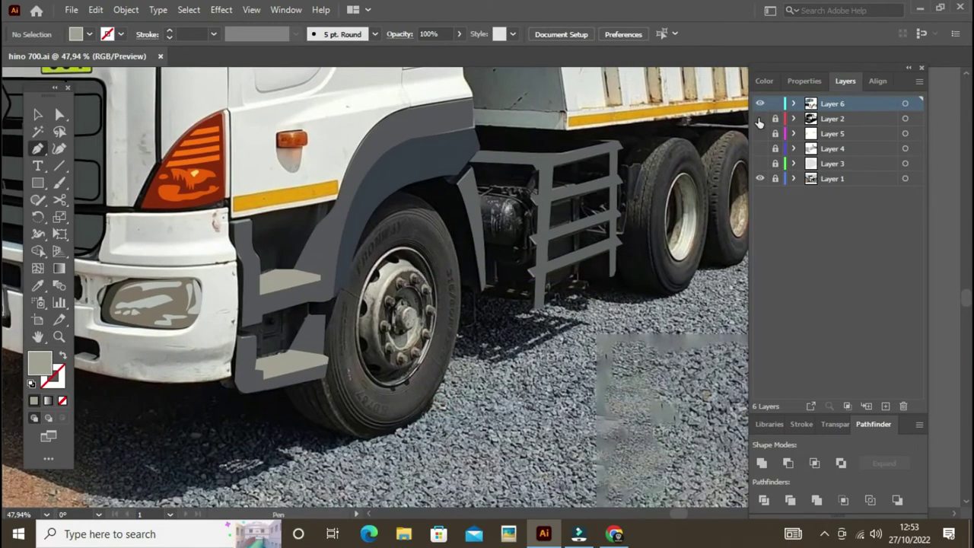
drag(759, 119, 759, 163)
key(ctrl+0)
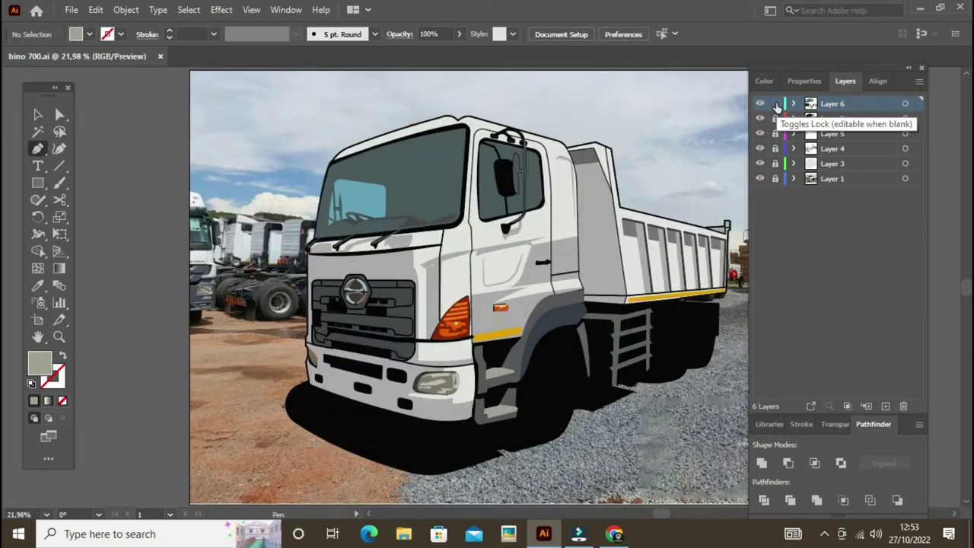
drag(759, 119, 758, 163)
key(z)
drag(426, 350, 496, 350)
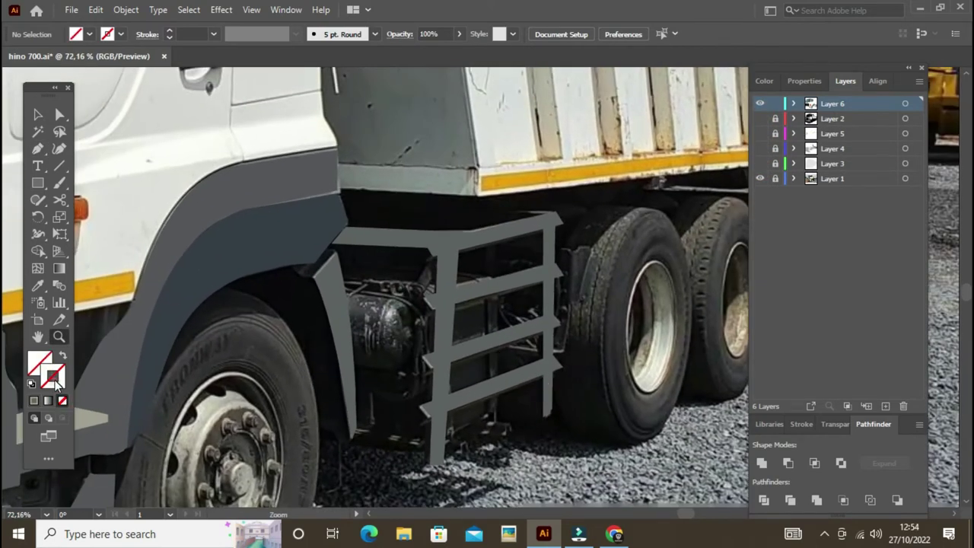
Set a red stroke and outline the area behind the ladder as a closed Pen path.
click(34, 401)
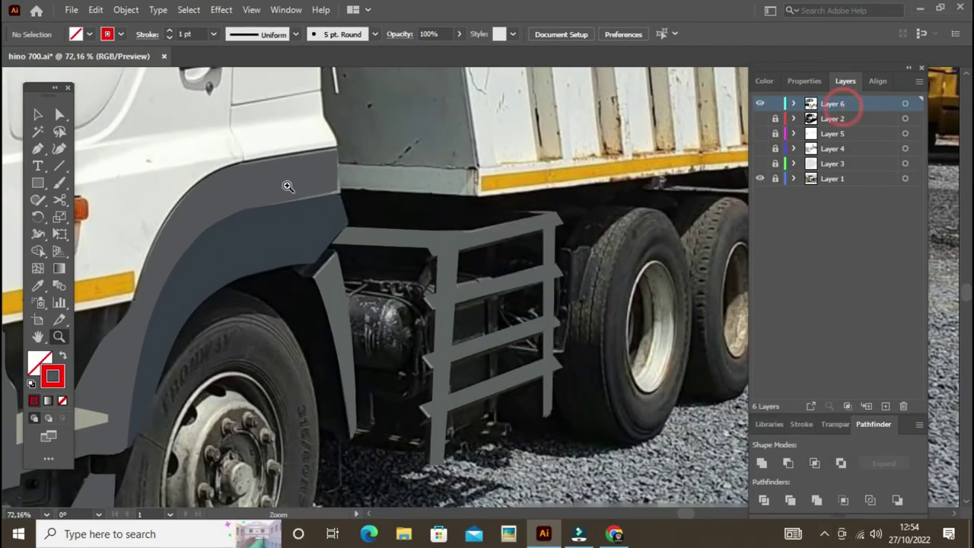
key(p)
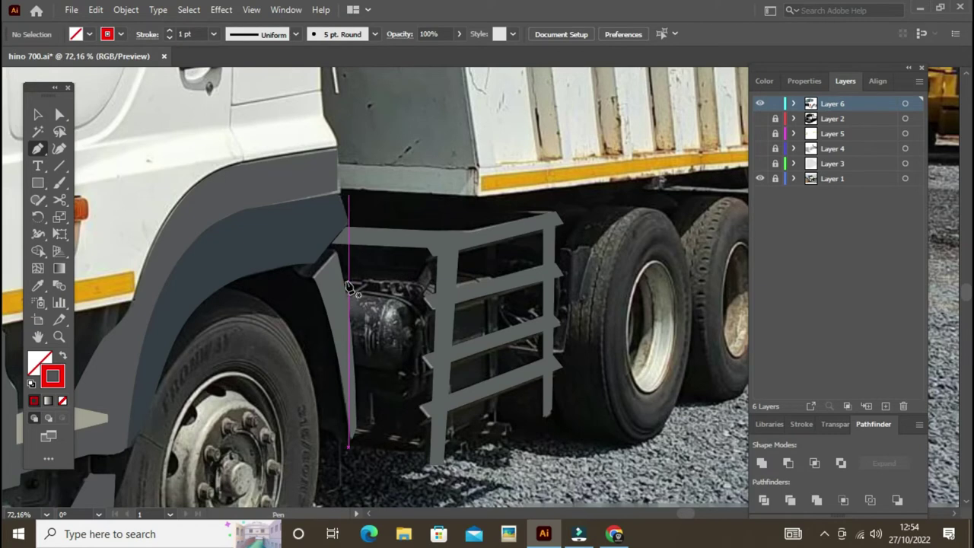
click(343, 280)
click(425, 289)
click(493, 275)
click(500, 297)
click(497, 405)
click(434, 447)
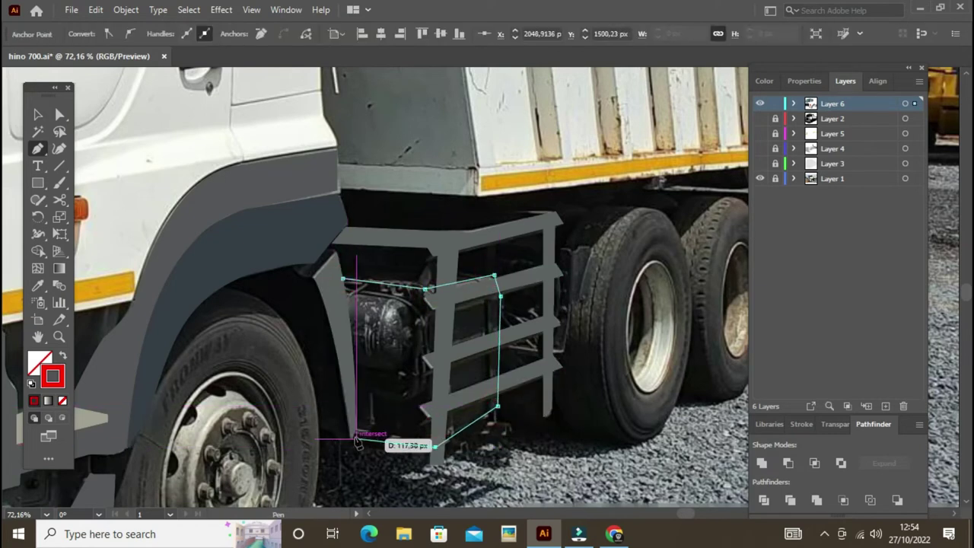
click(357, 439)
click(434, 433)
click(434, 308)
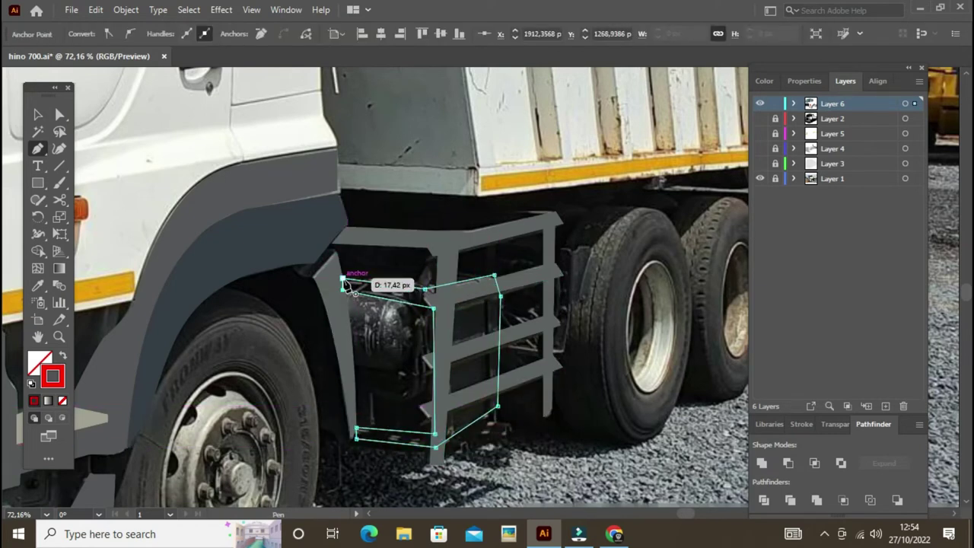
click(344, 281)
scroll(377, 322, up, 1)
Draw a rounded rectangle over the tank and rotate it to follow the tank.
key(m)
drag(311, 292, 430, 369)
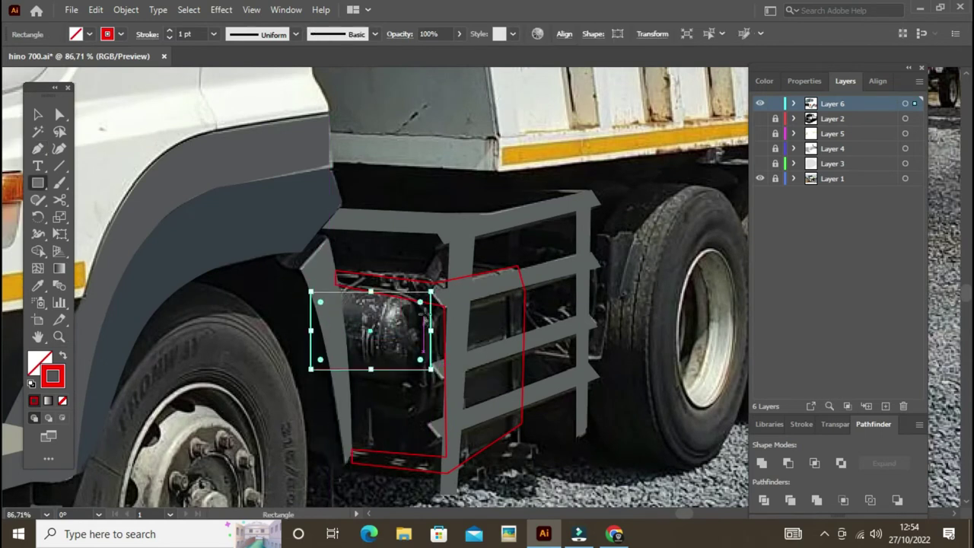
drag(420, 303, 399, 320)
key(v)
drag(308, 288, 302, 280)
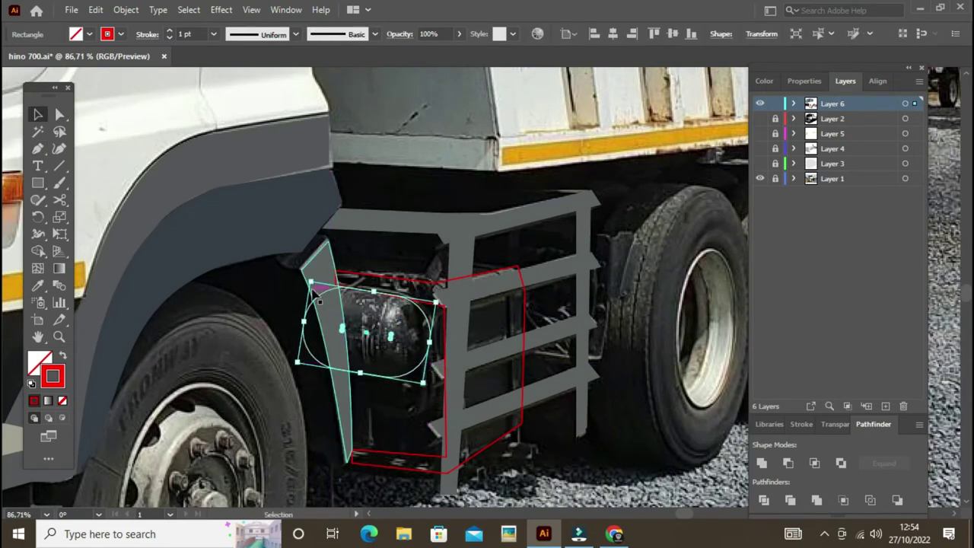
click(380, 401)
Cut off the rounded shape's left side using a Pen-drawn cutting shape.
key(p)
click(335, 263)
click(271, 295)
click(302, 388)
click(342, 387)
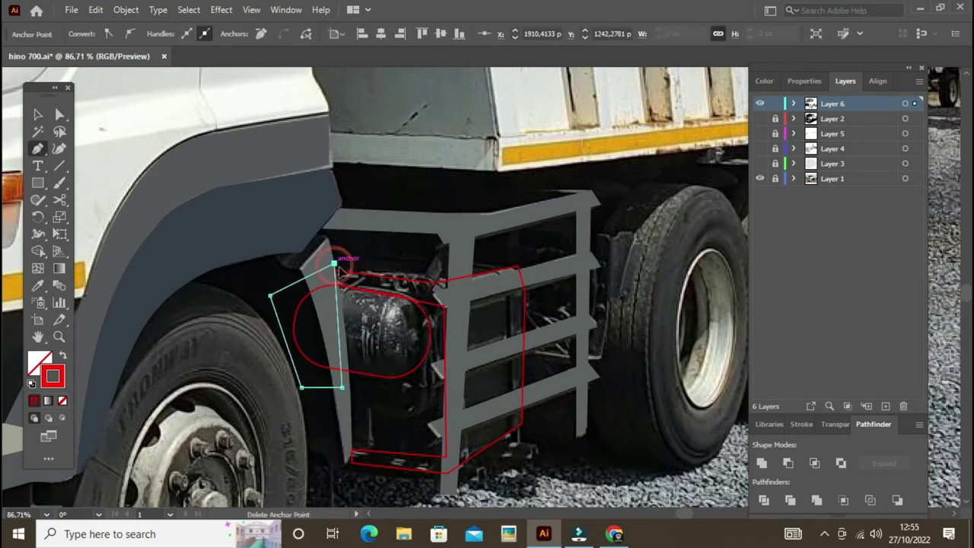
click(335, 264)
click(788, 462)
click(406, 404)
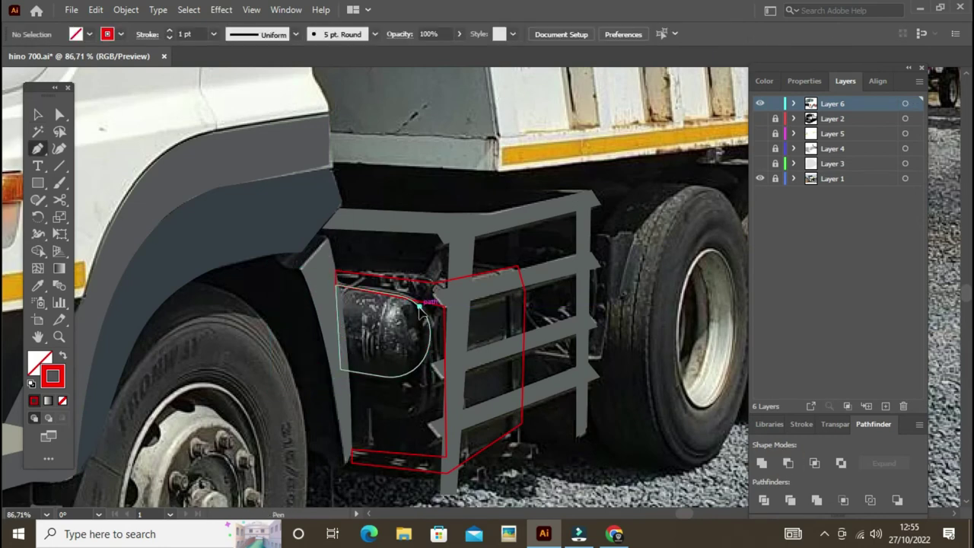
Trace the tank body path curving around the tank's rounded end.
click(420, 304)
drag(410, 363, 427, 404)
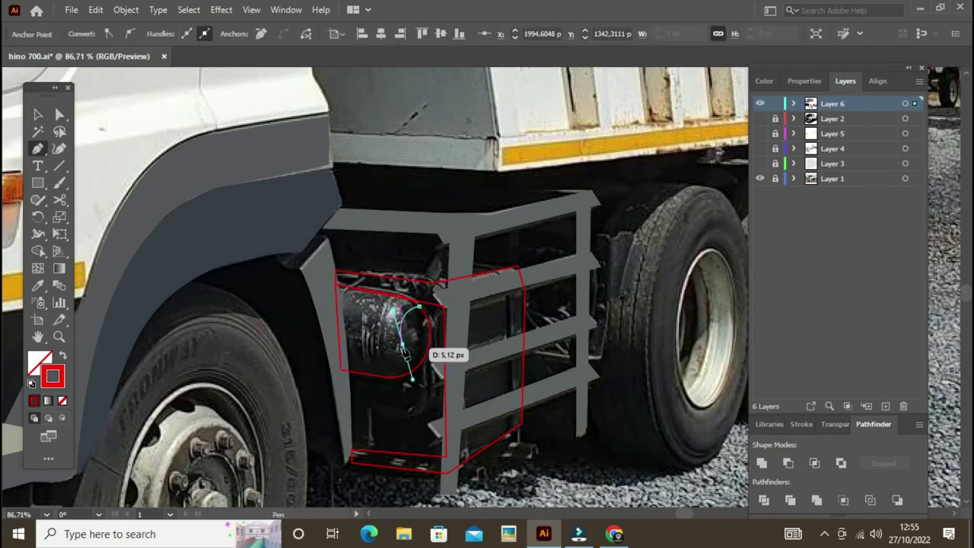
click(340, 373)
click(302, 245)
click(419, 305)
click(424, 370)
Sketch a highlight on the tank with the Pencil and fill it light grey.
key(z)
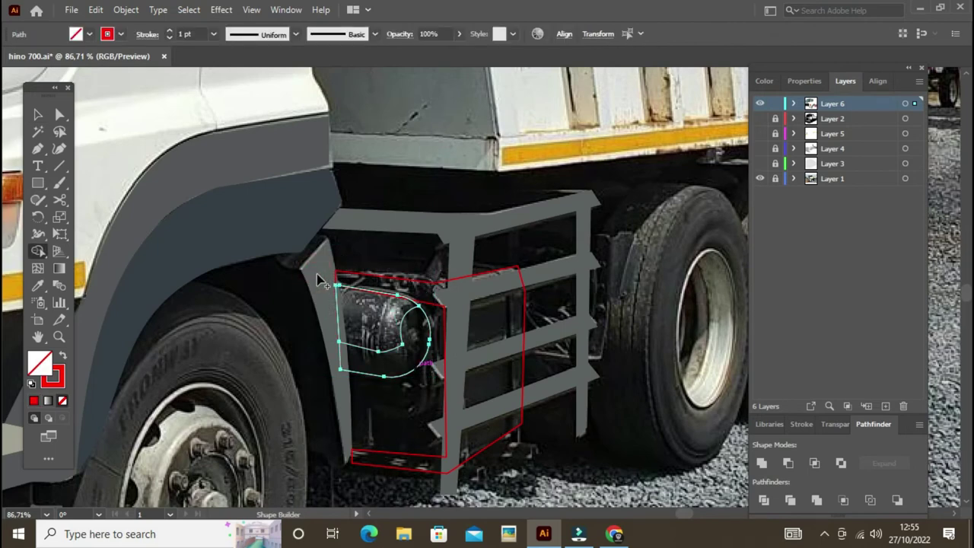
drag(370, 287, 449, 314)
key(n)
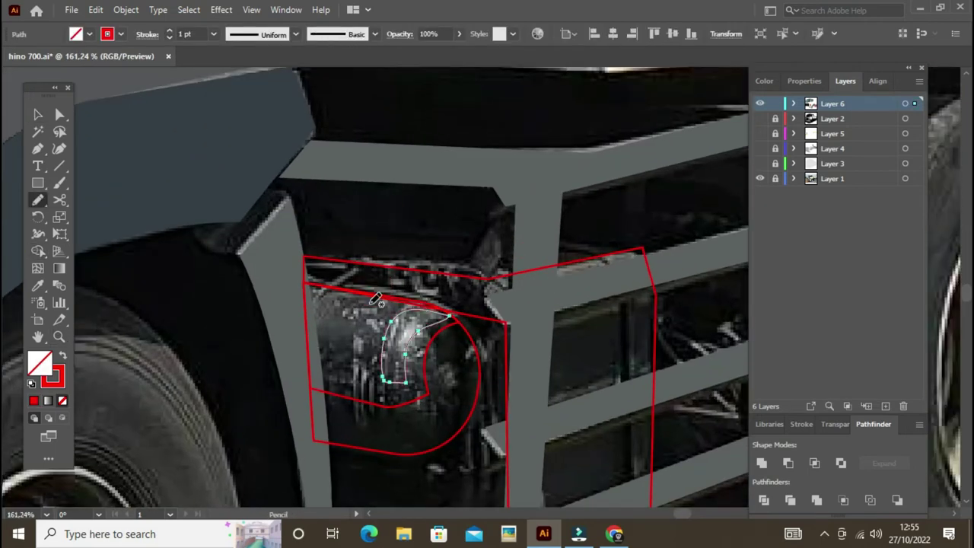
key(i)
click(487, 312)
Fill the tank body dark grey and send the dark backing shape backward.
ctrl+click(311, 396)
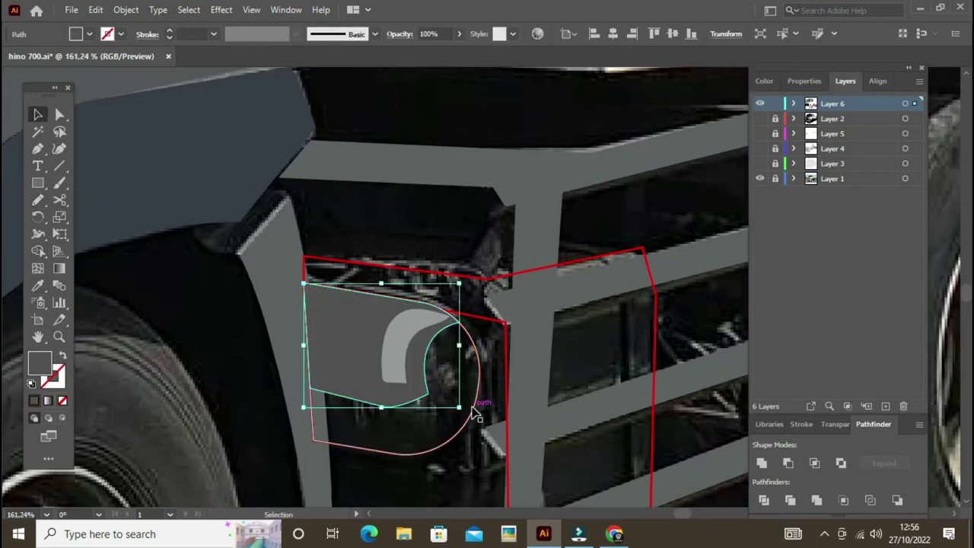
click(446, 346)
click(494, 311)
click(126, 9)
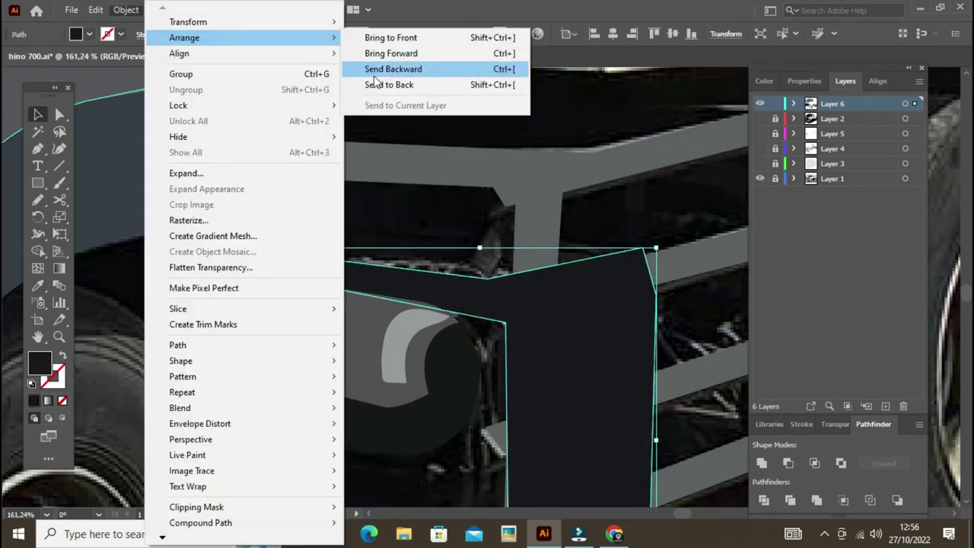
click(403, 72)
key(ctrl+0)
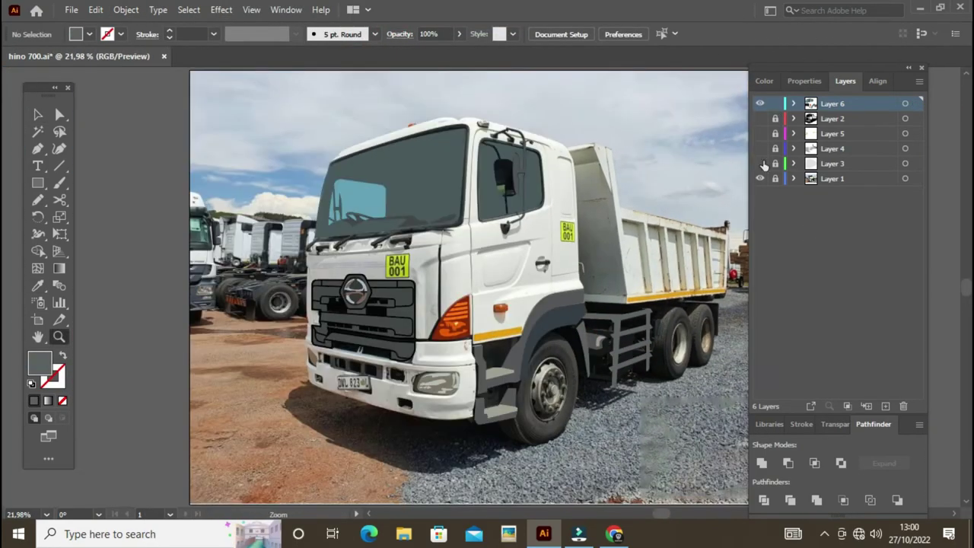
Lock the finished tracing layer and make a new wheels layer the working layer.
click(775, 103)
click(833, 178)
click(838, 103)
click(885, 405)
scroll(572, 432, up, 4)
scroll(571, 432, up, 3)
Draw a red 4 pt ellipse around the front tyre, rotated and reshaped to fit.
key(l)
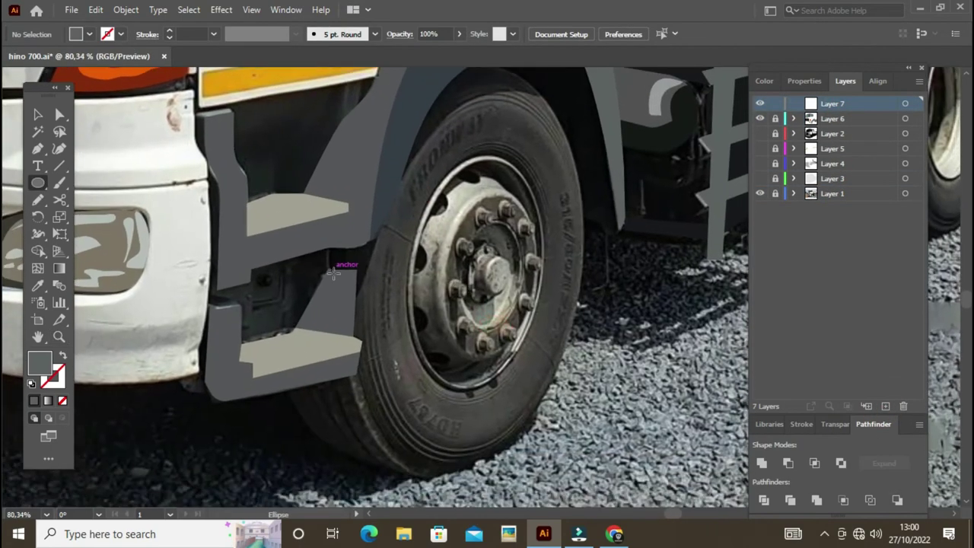
double_click(58, 383)
click(797, 254)
mouse_move(348, 478)
mouse_down()
mouse_move(583, 102)
mouse_move(605, 130)
mouse_up()
key(v)
click(169, 31)
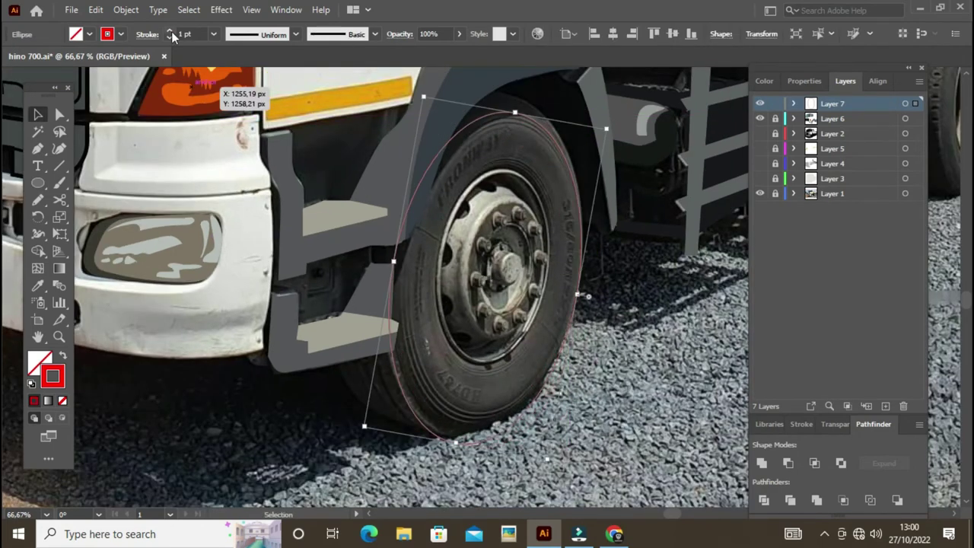
drag(542, 450, 578, 457)
drag(528, 143, 540, 102)
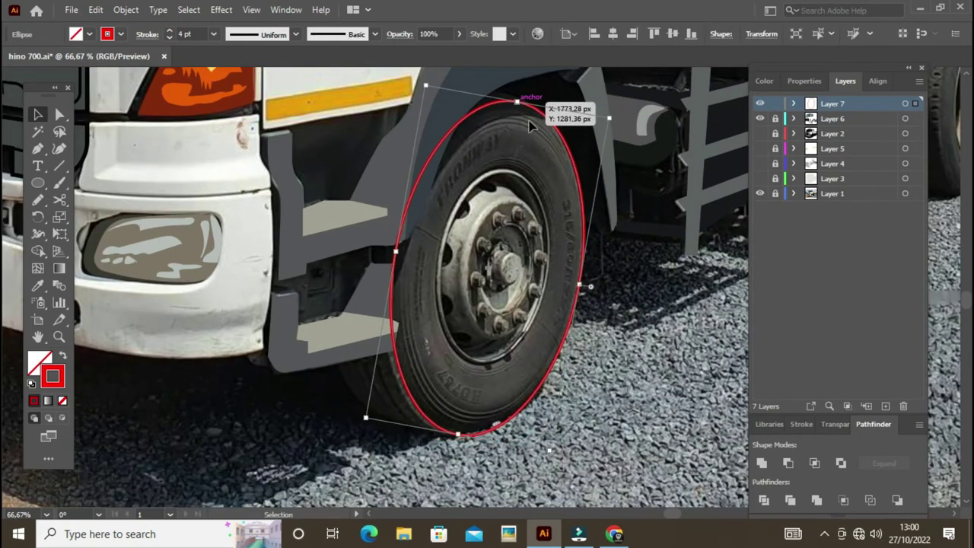
Duplicate the tyre ellipse and shrink the copy to fit the wheel rim.
click(590, 358)
mouse_move(404, 381)
mouse_down()
mouse_move(332, 352)
mouse_move(339, 364)
mouse_up()
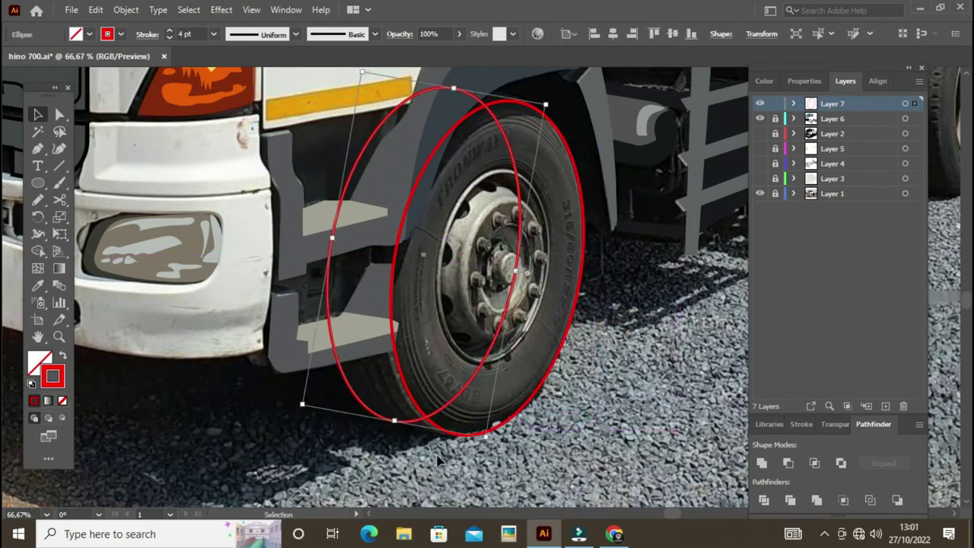
drag(439, 461, 487, 449)
drag(624, 115, 561, 178)
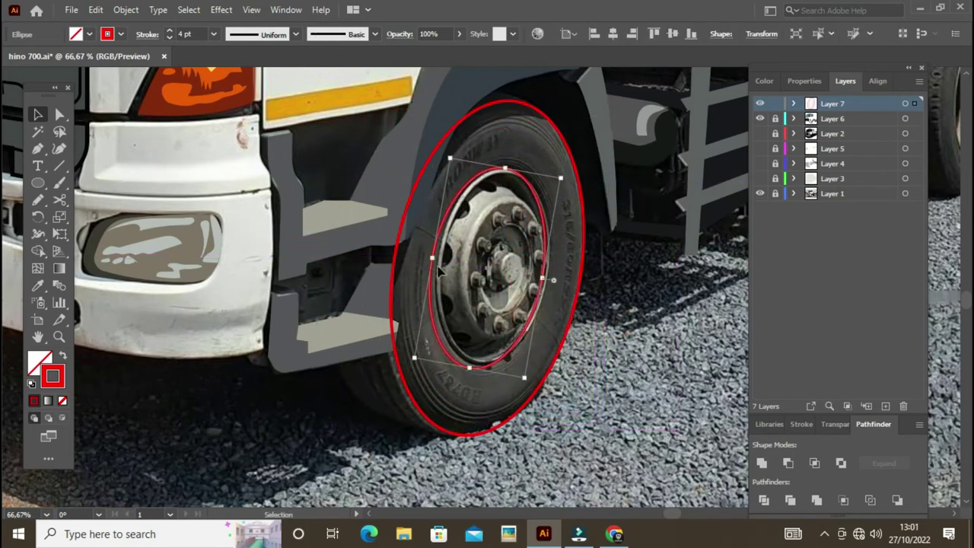
drag(511, 375, 525, 384)
Duplicate the rim ellipse and scale the rim ellipses into a smaller hub ellipse.
key(ctrl+shift+a)
alt+scroll(508, 229, up, 2)
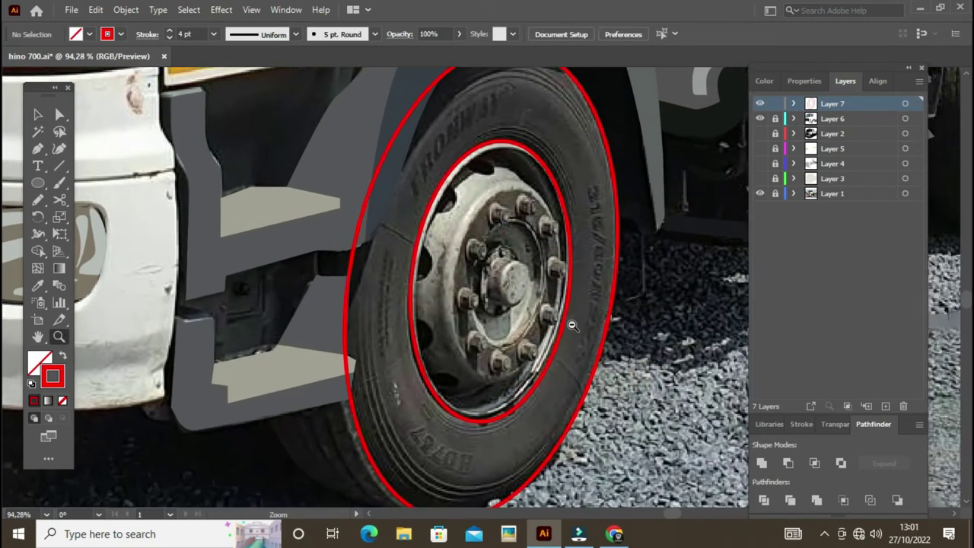
click(554, 197)
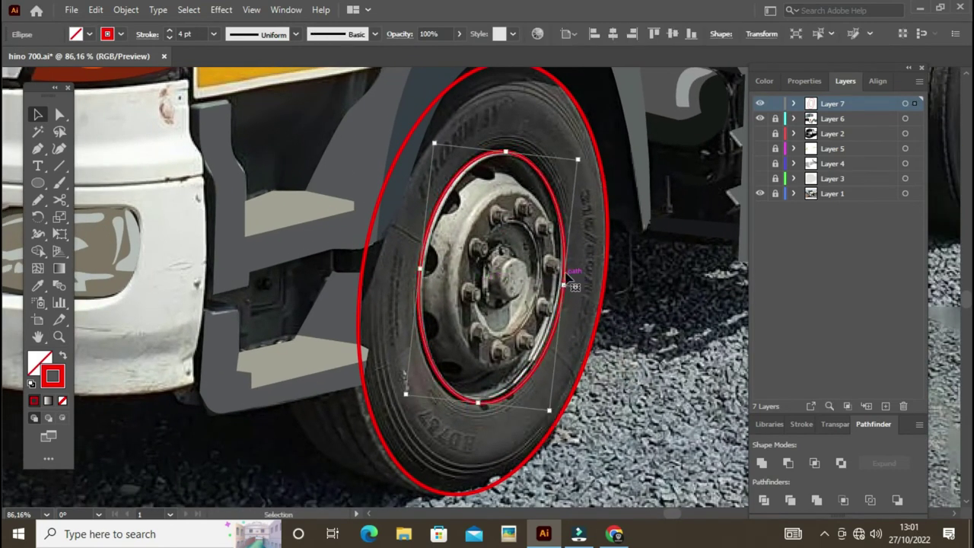
drag(563, 275, 532, 246)
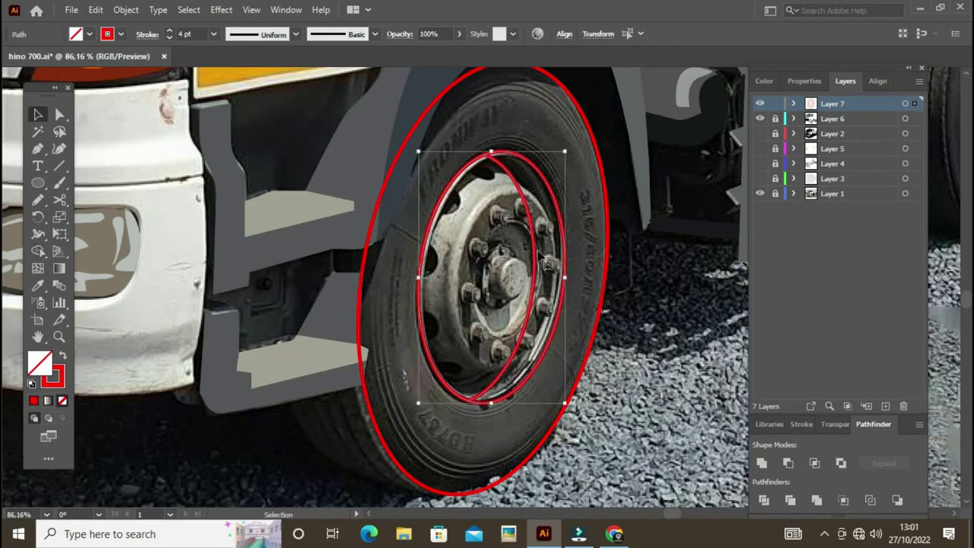
key(ctrl+shift+a)
mouse_move(470, 165)
mouse_down()
mouse_move(588, 180)
mouse_move(548, 190)
mouse_move(564, 213)
mouse_move(508, 344)
mouse_up()
key(a)
Zoom in on the hub and duplicate the small hub ellipse slightly to the left.
key(v)
scroll(563, 217, up, 2)
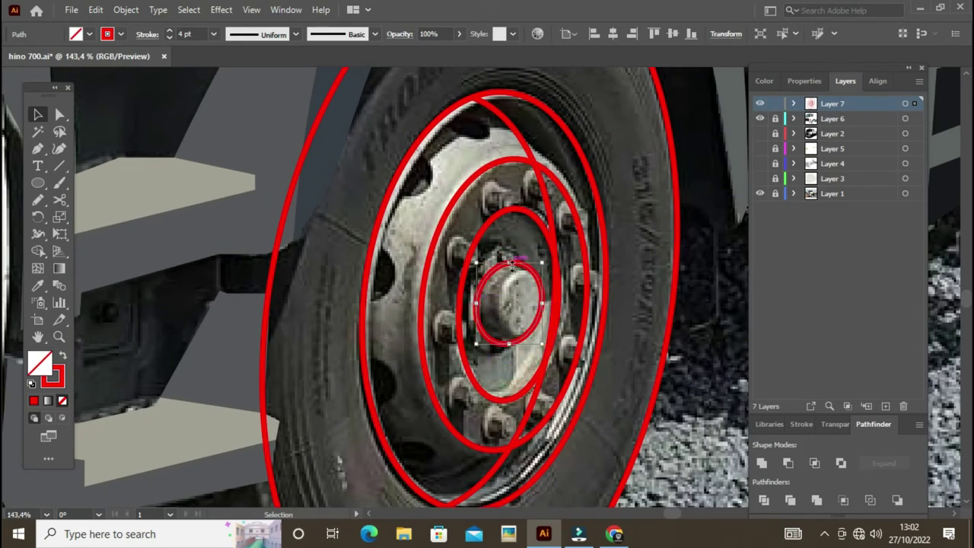
drag(511, 264, 567, 303)
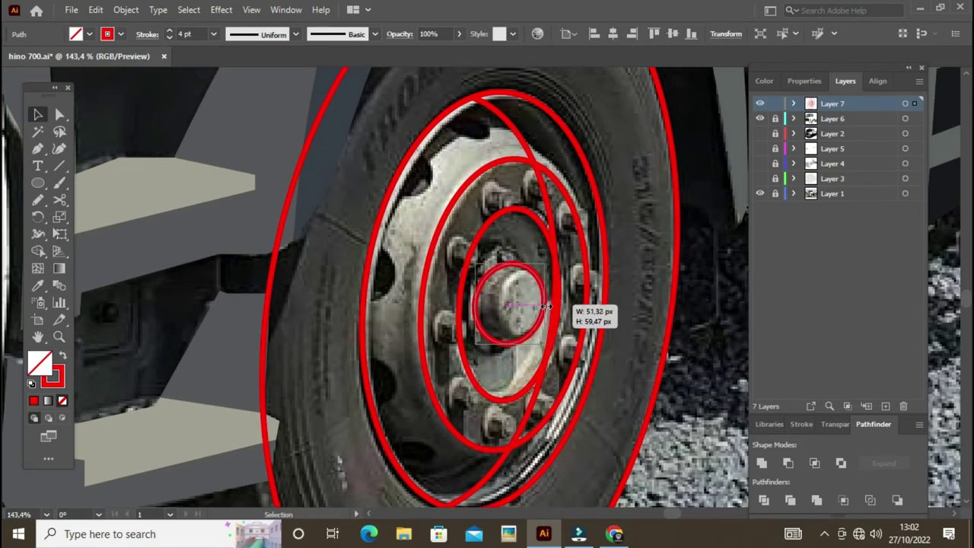
key(ctrl+z)
click(510, 281)
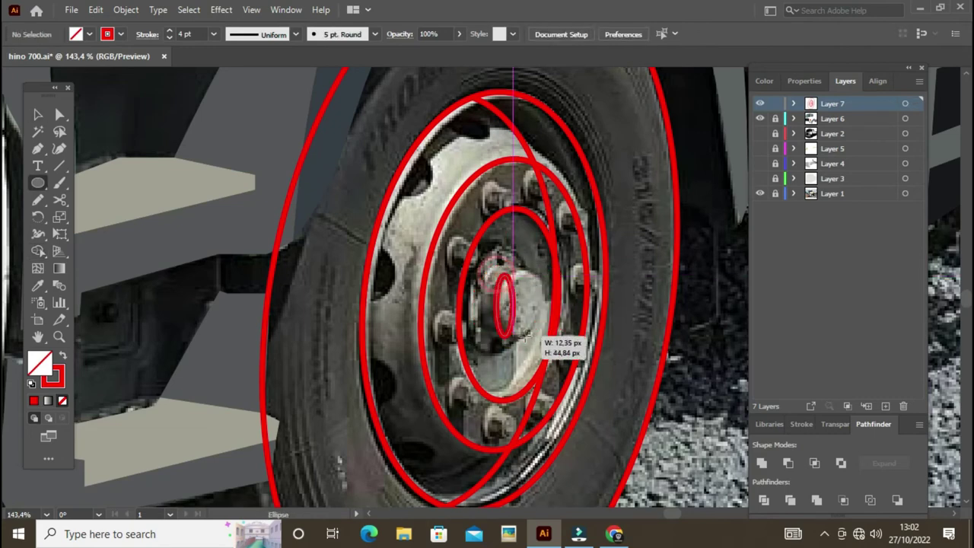
drag(537, 300, 527, 299)
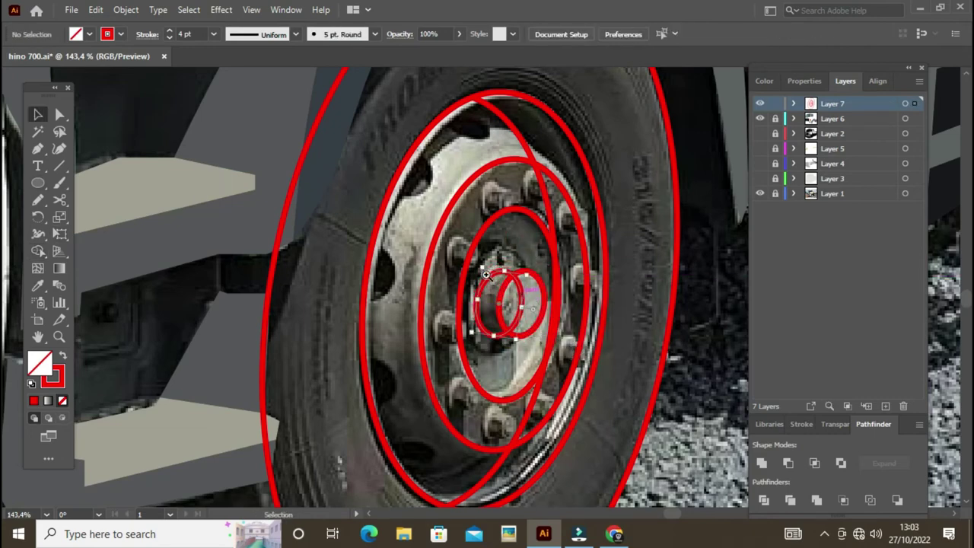
Merge the two overlapping hub ellipses into one cylinder outline with Shape Builder.
scroll(527, 299, up, 3)
drag(544, 301, 568, 324)
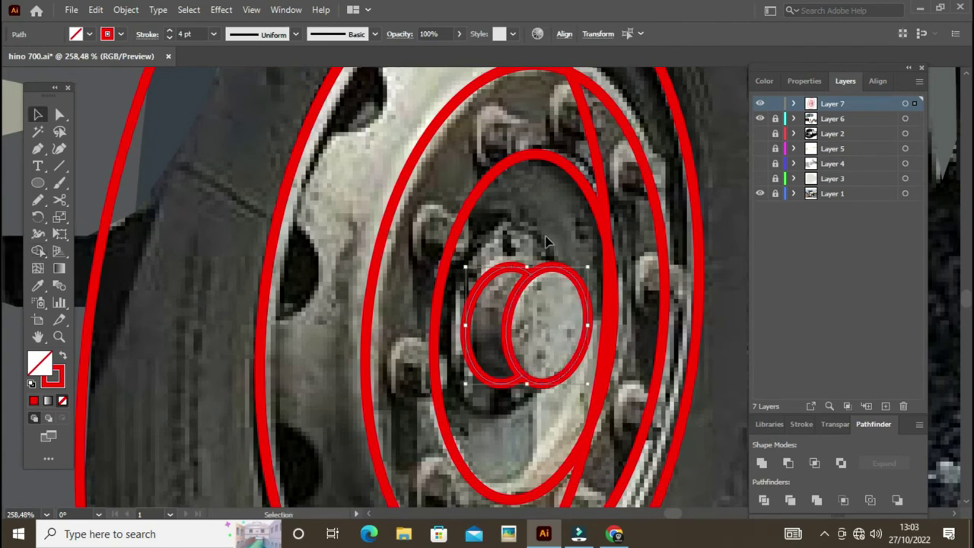
scroll(503, 251, up, 2)
click(522, 272)
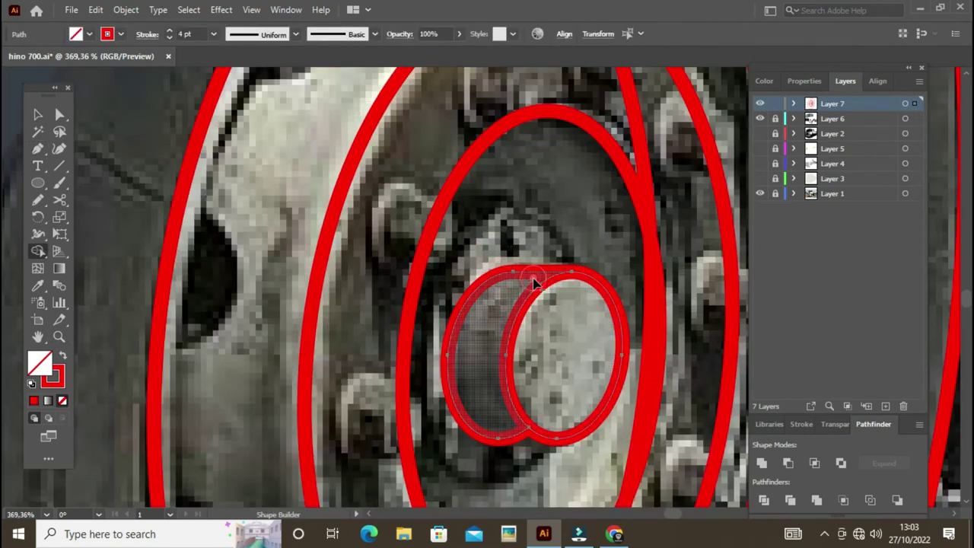
drag(598, 415, 552, 472)
key(shift+m)
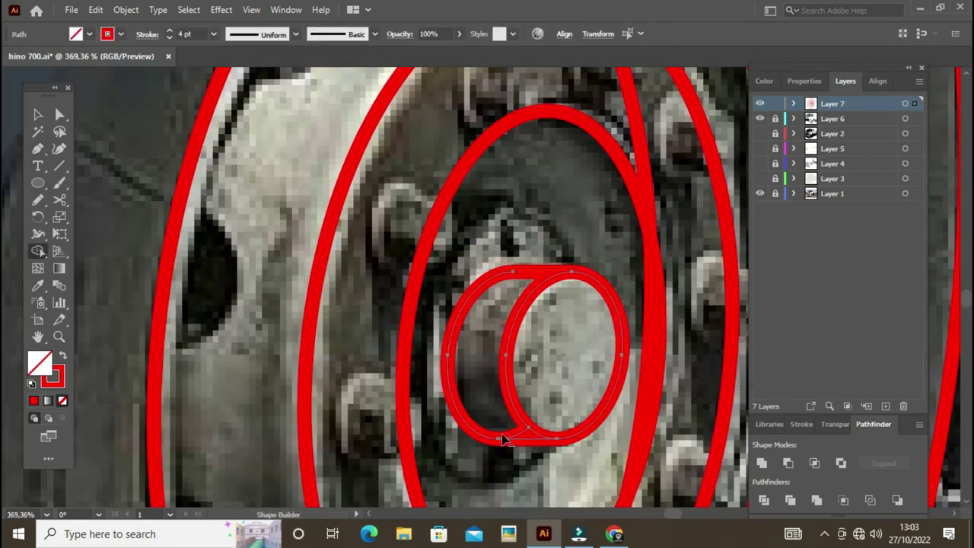
click(539, 464)
scroll(539, 464, down, 4)
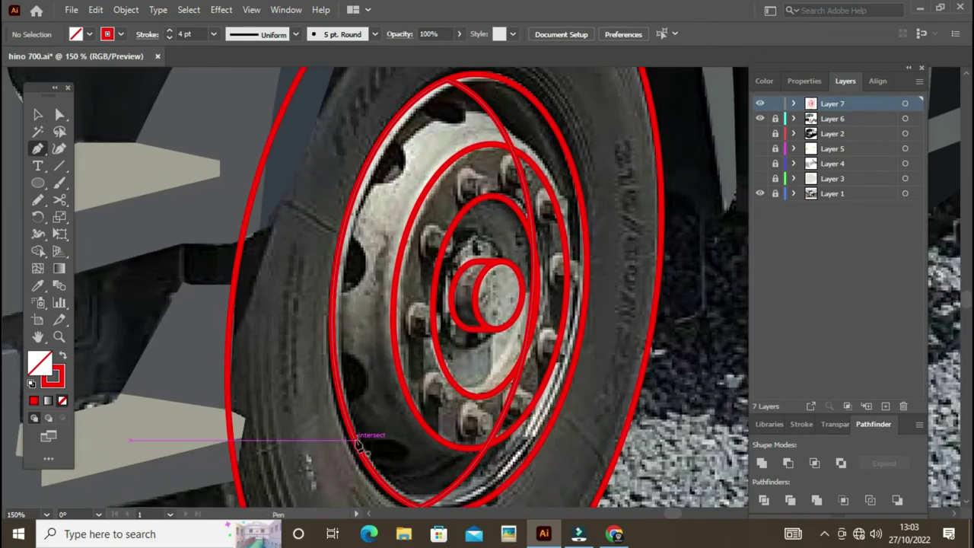
Trace the lower teardrop vent holes around the rim as closed Pen shapes.
click(358, 441)
drag(409, 457, 415, 468)
click(354, 440)
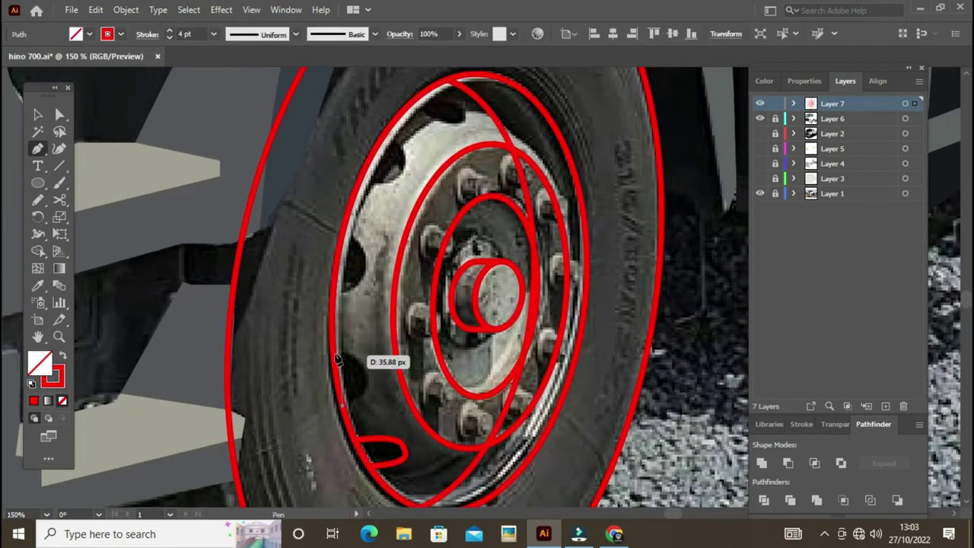
drag(347, 407, 280, 440)
key(p)
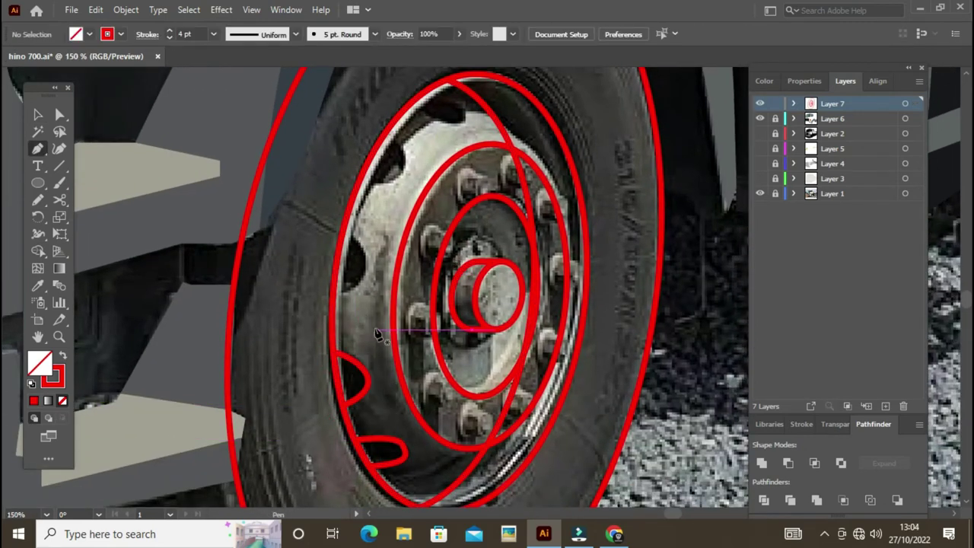
drag(342, 290, 358, 240)
click(342, 290)
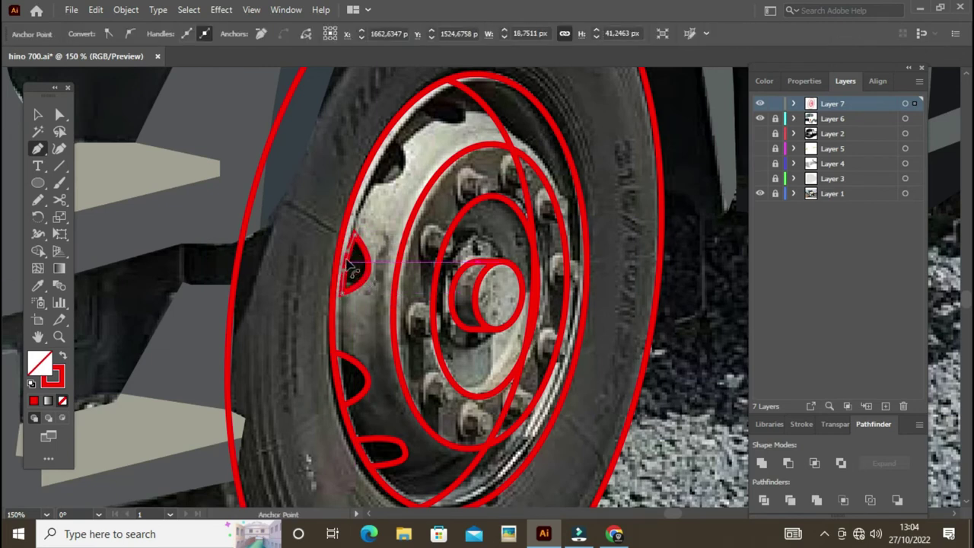
ctrl+click(371, 194)
Trace the remaining vent holes up to the top of the rim.
click(393, 139)
drag(368, 183, 412, 175)
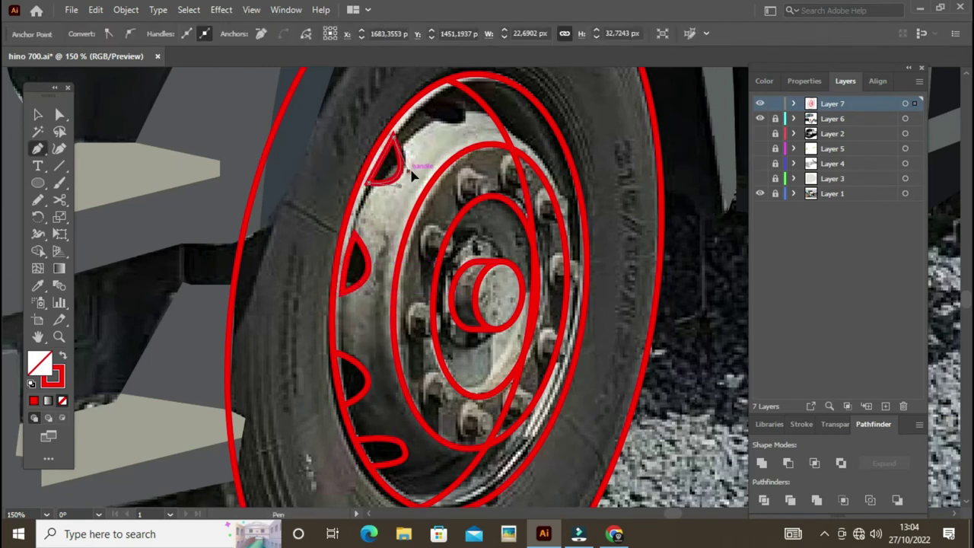
click(393, 137)
ctrl+click(441, 129)
drag(424, 106, 460, 118)
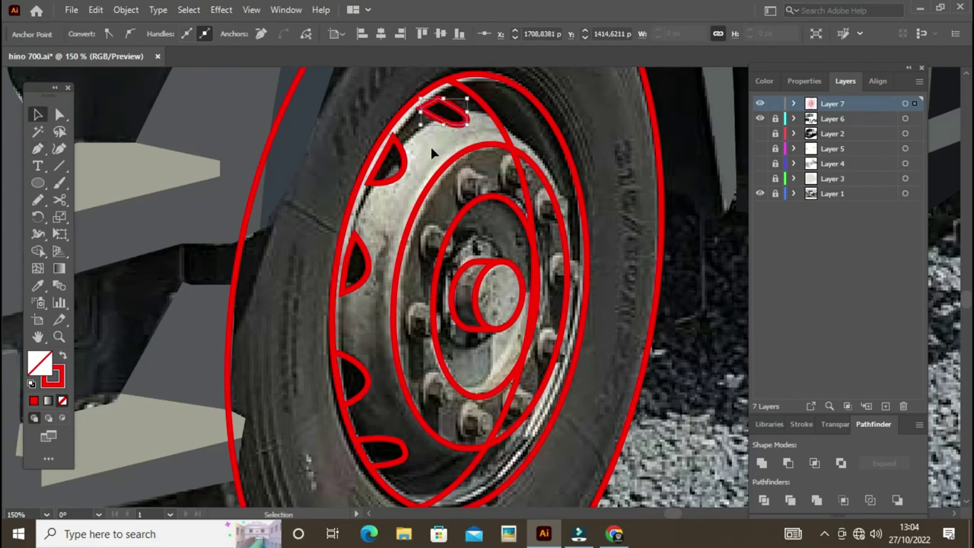
click(423, 105)
ctrl+click(483, 228)
scroll(483, 228, down, 3)
scroll(448, 224, up, 3)
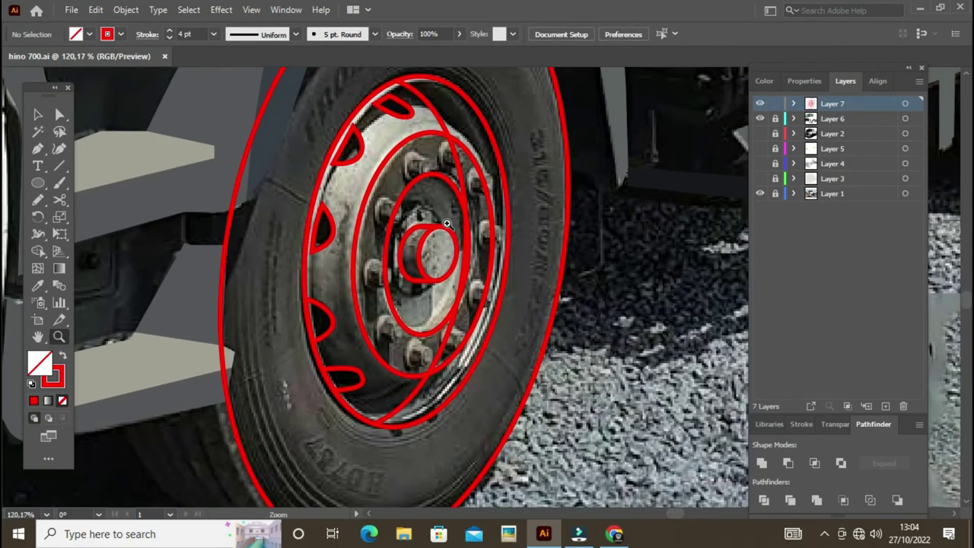
Zoom in and trace the upper lug nut, rounding its corners with Direct Selection.
key(z)
drag(407, 224, 551, 316)
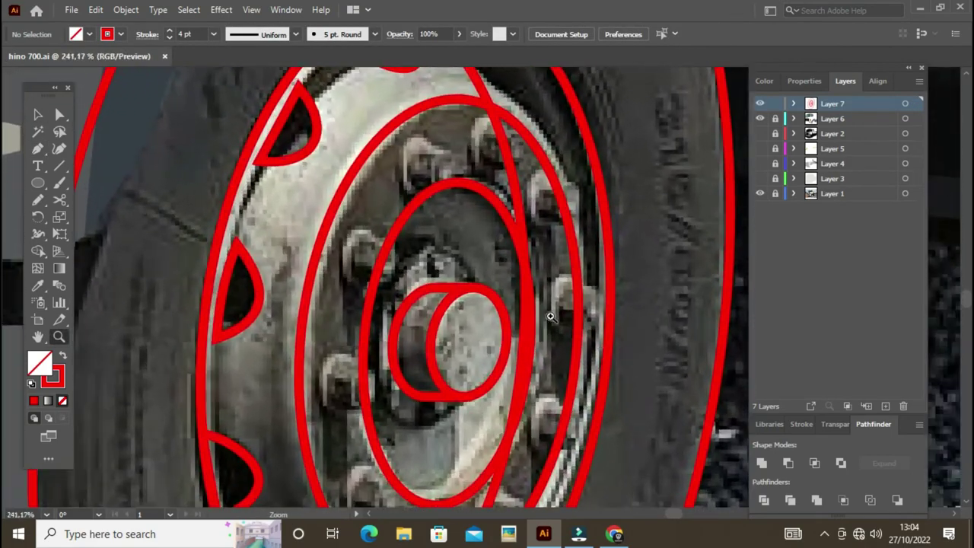
click(419, 150)
click(454, 152)
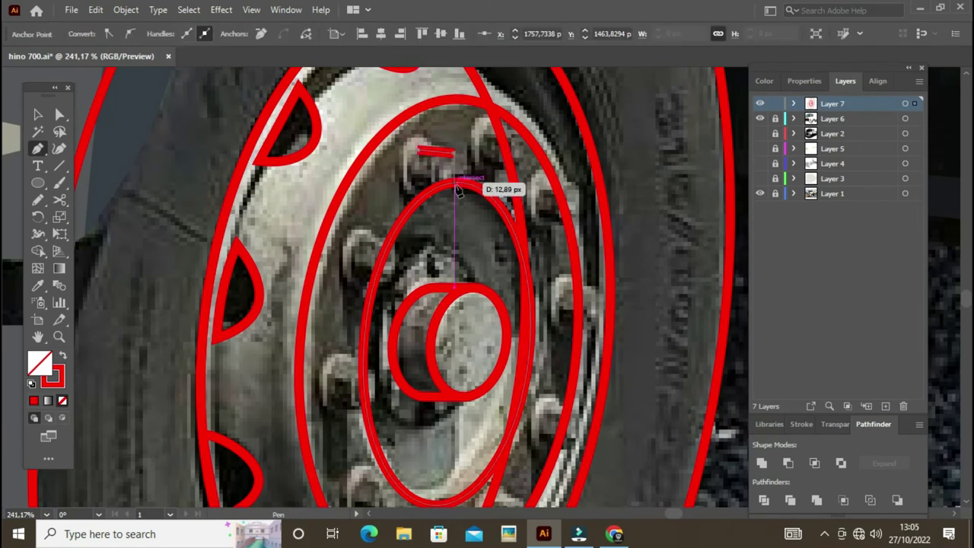
click(421, 152)
key(a)
click(445, 189)
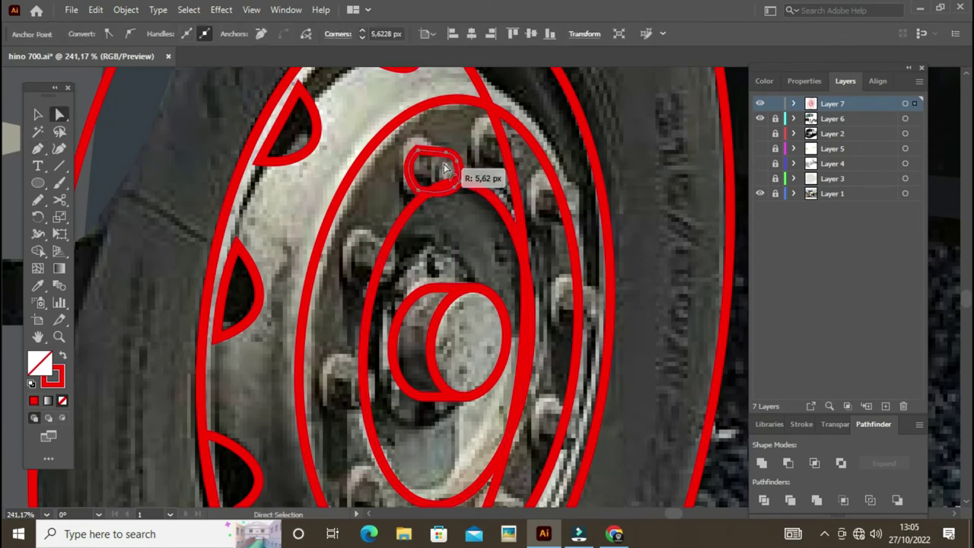
drag(445, 168, 432, 199)
Position the washer ellipse by the nut, fill the nut black and remove its red outline.
click(440, 134)
key(v)
mouse_move(426, 168)
mouse_down()
mouse_move(449, 158)
mouse_move(399, 172)
mouse_move(428, 155)
mouse_up()
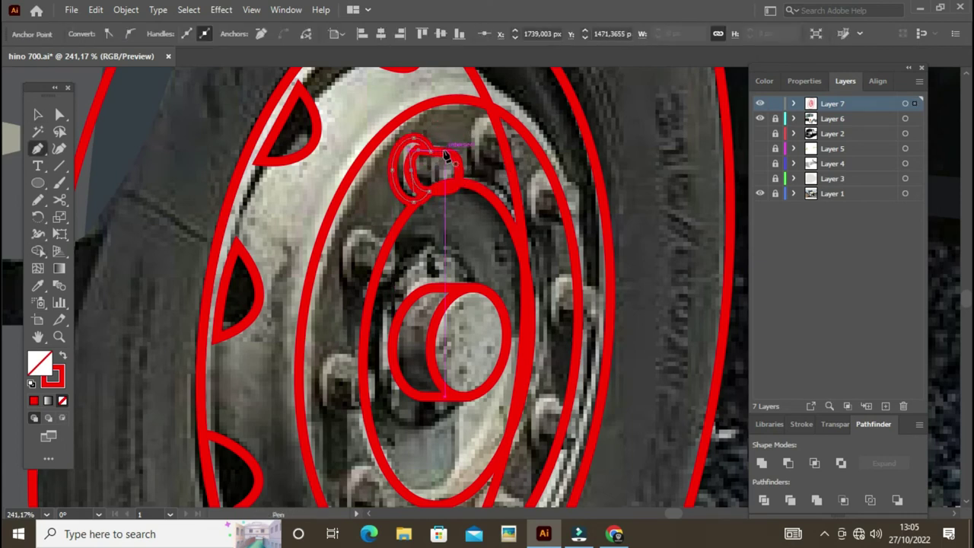
click(464, 318)
click(430, 181)
Fill the washer grey and copy the lug nut onto the next bolt.
key(v)
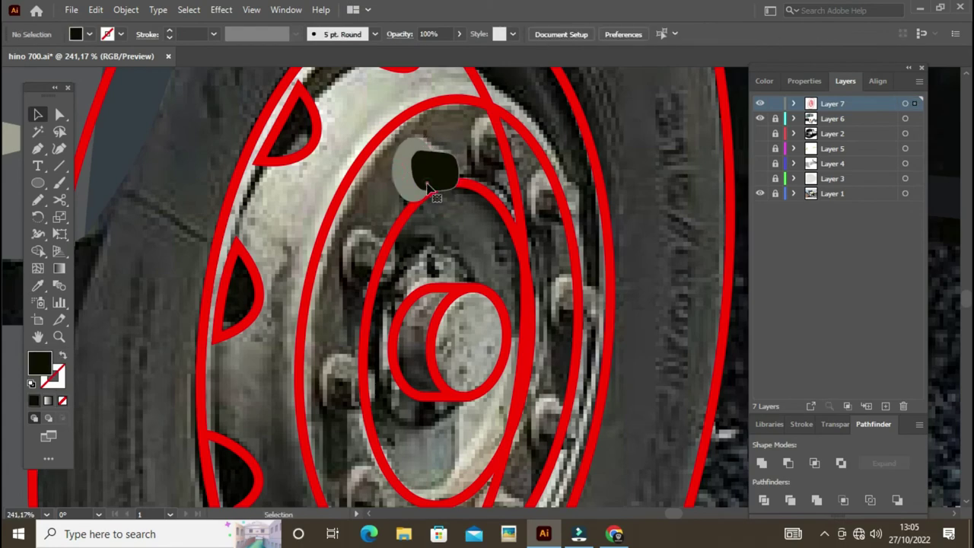
scroll(421, 193, up, 5)
click(428, 239)
click(443, 256)
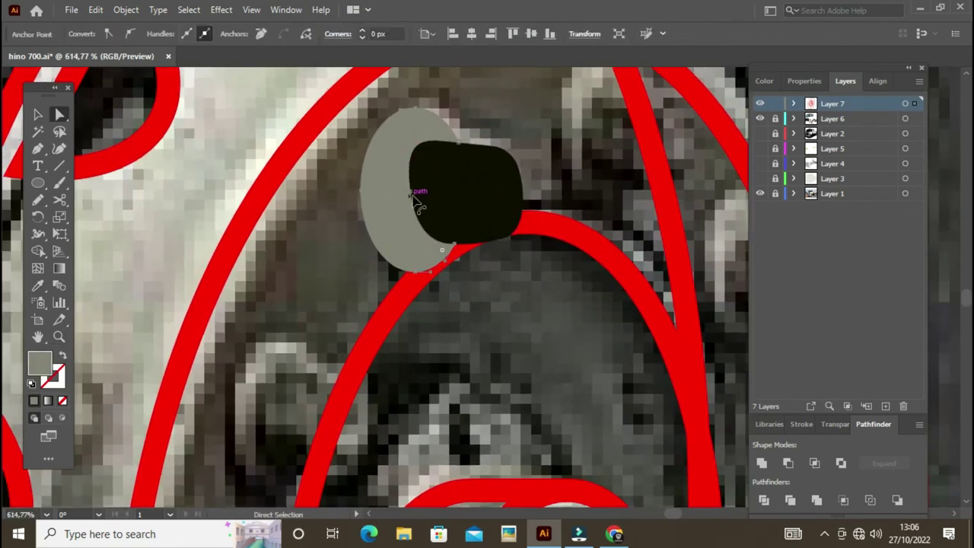
scroll(443, 256, down, 5)
scroll(484, 266, down, 4)
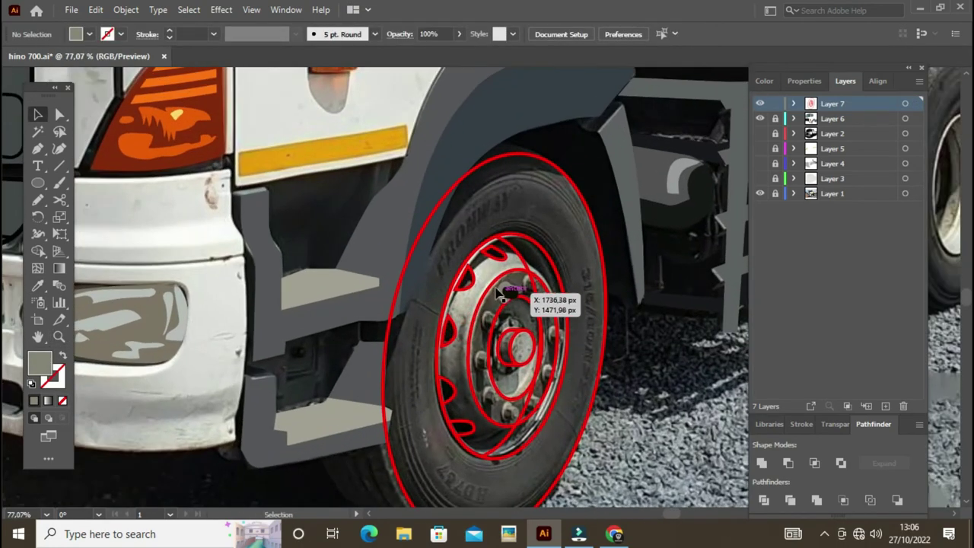
scroll(511, 345, down, 1)
scroll(511, 345, up, 2)
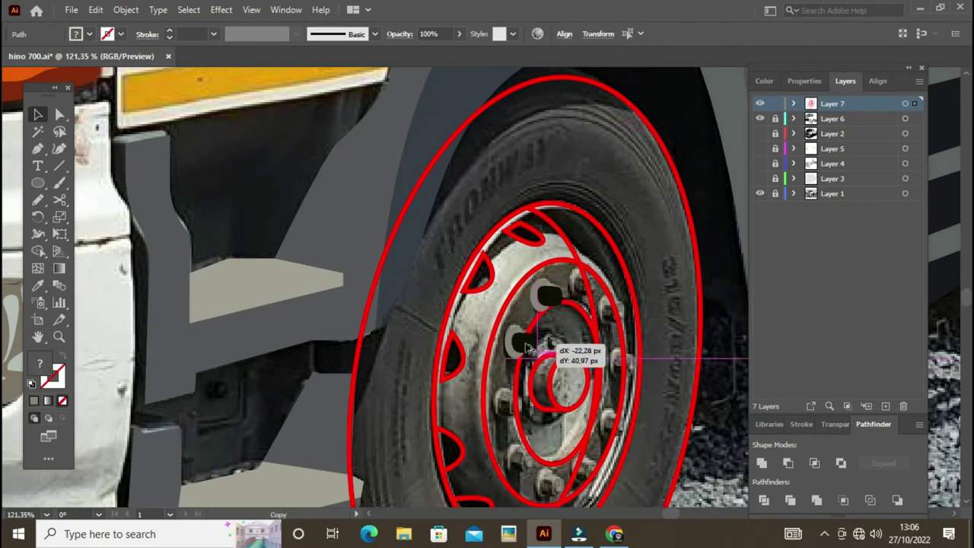
drag(530, 347, 508, 322)
mouse_move(521, 382)
mouse_down()
mouse_move(584, 391)
mouse_move(615, 299)
mouse_up()
Eyedrop grey onto the hub cap and zoom in on it.
click(554, 295)
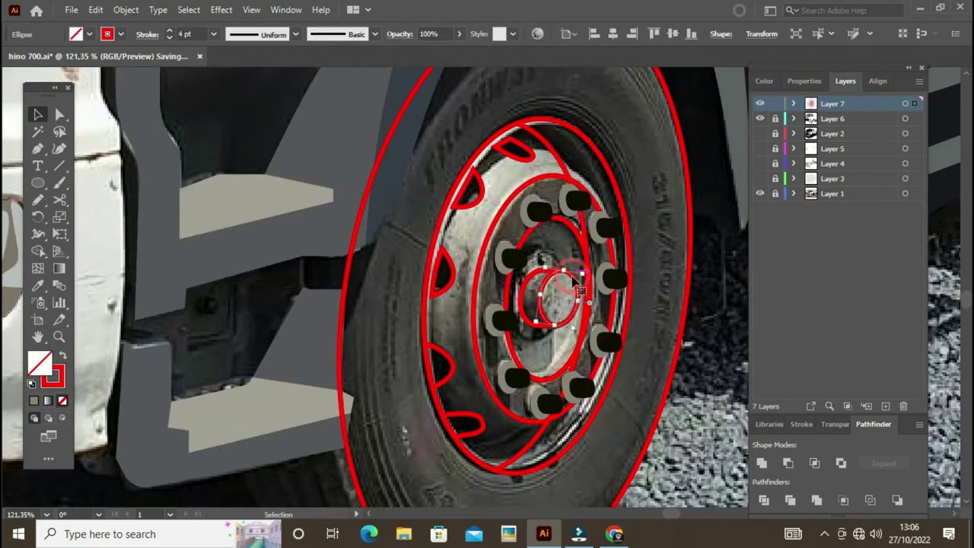
key(i)
click(537, 298)
key(z)
drag(536, 298, 563, 298)
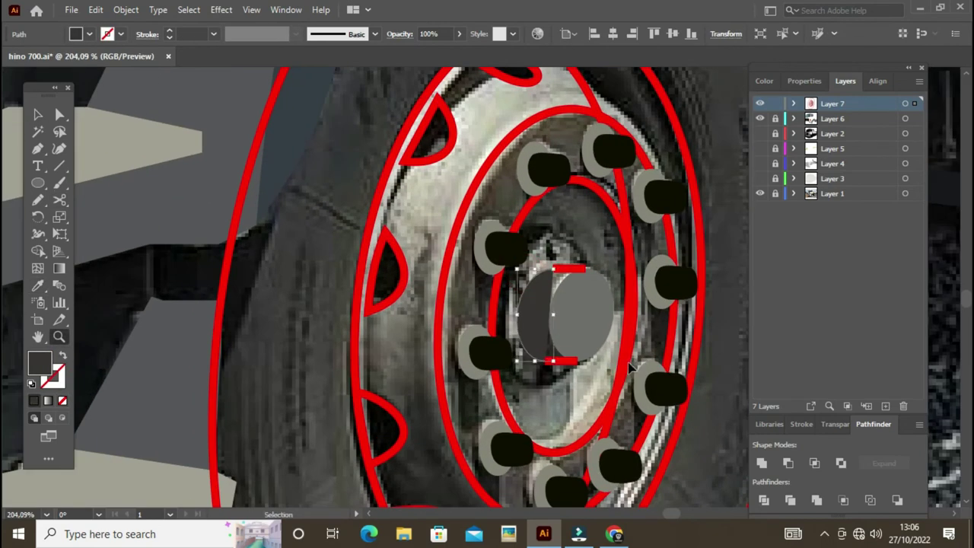
key(slash)
key(p)
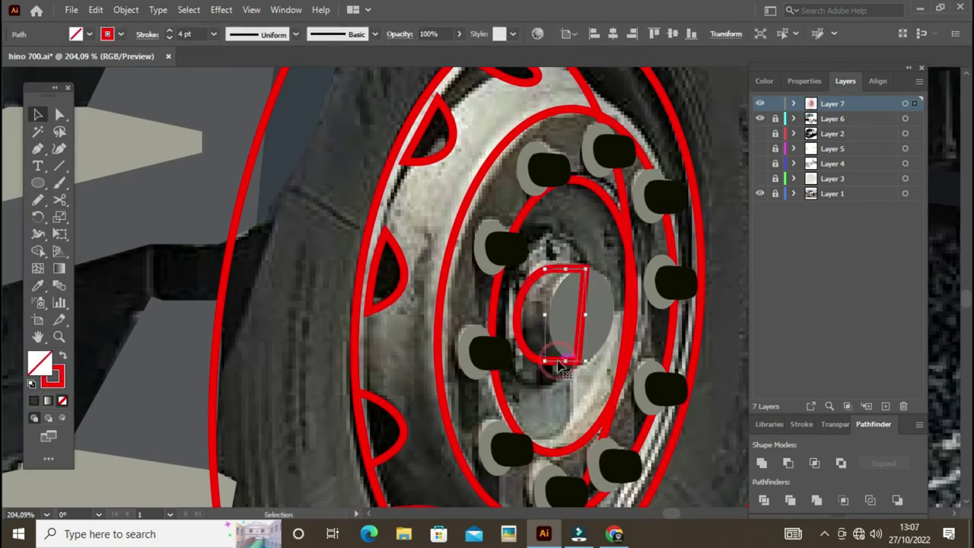
Bring the hub ellipse to the front and trace the hub cap shape.
right_click(531, 372)
click(552, 161)
click(563, 320)
key(v)
click(126, 9)
click(430, 40)
scroll(479, 271, down, 2)
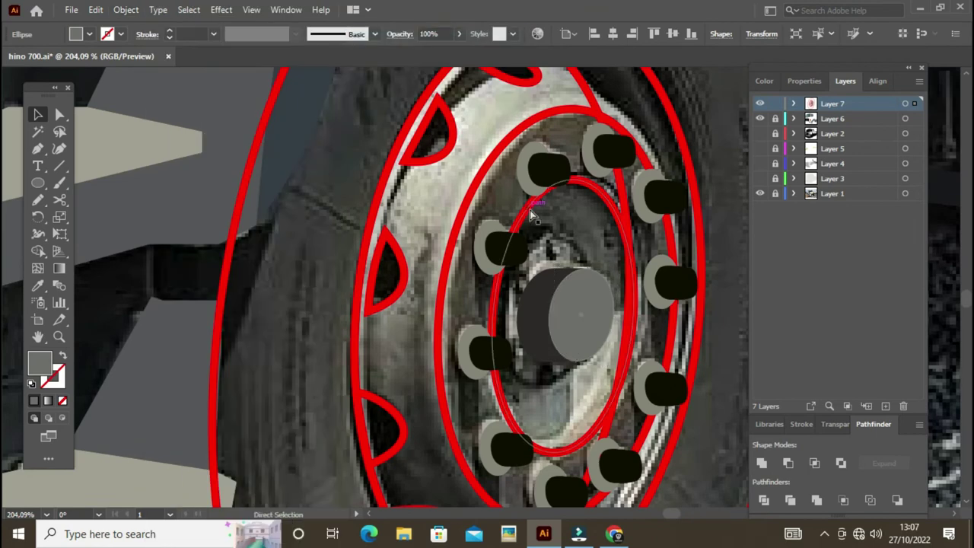
click(482, 282)
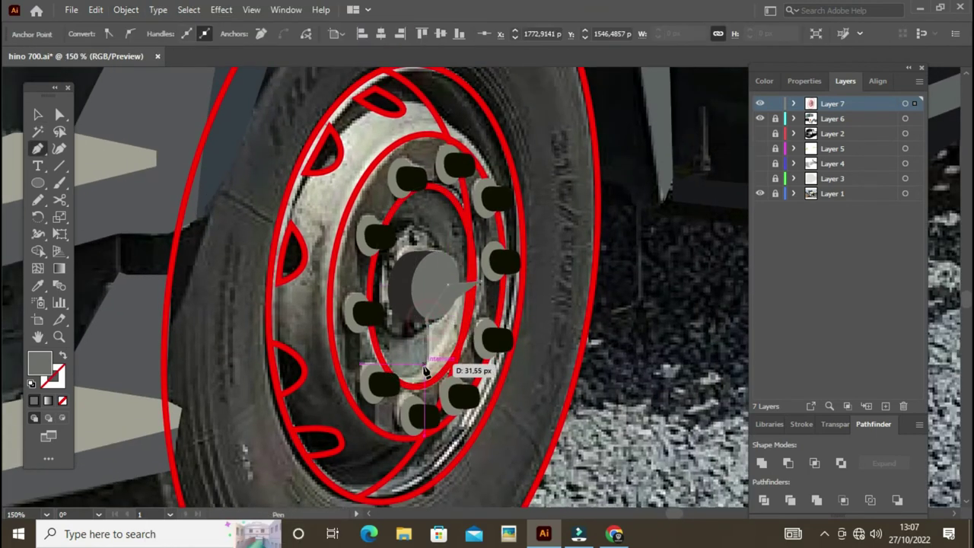
click(418, 426)
click(483, 283)
Sample grey onto the hub shape, send it to the back, and fill the inner ellipse grey.
key(v)
key(ctrl+shift+a)
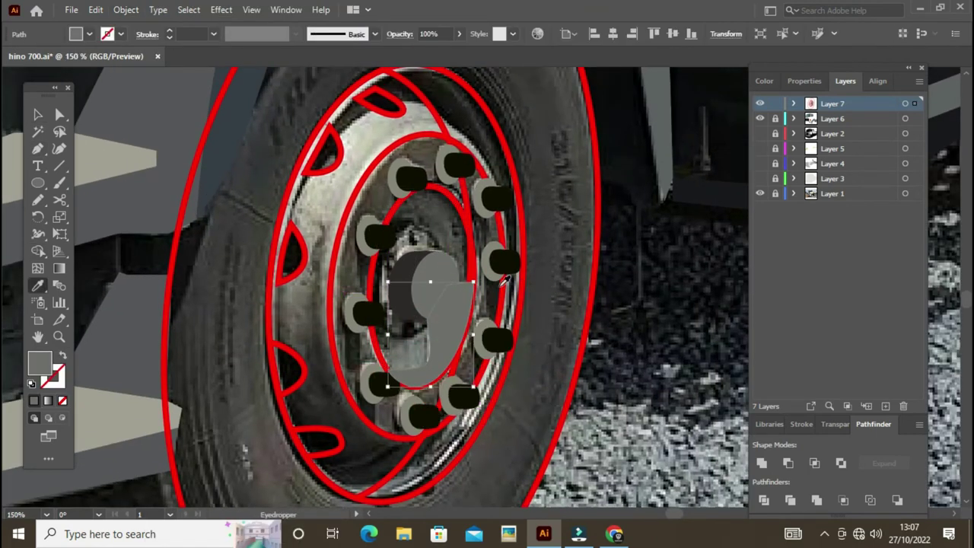
click(505, 282)
key(v)
click(126, 9)
click(429, 84)
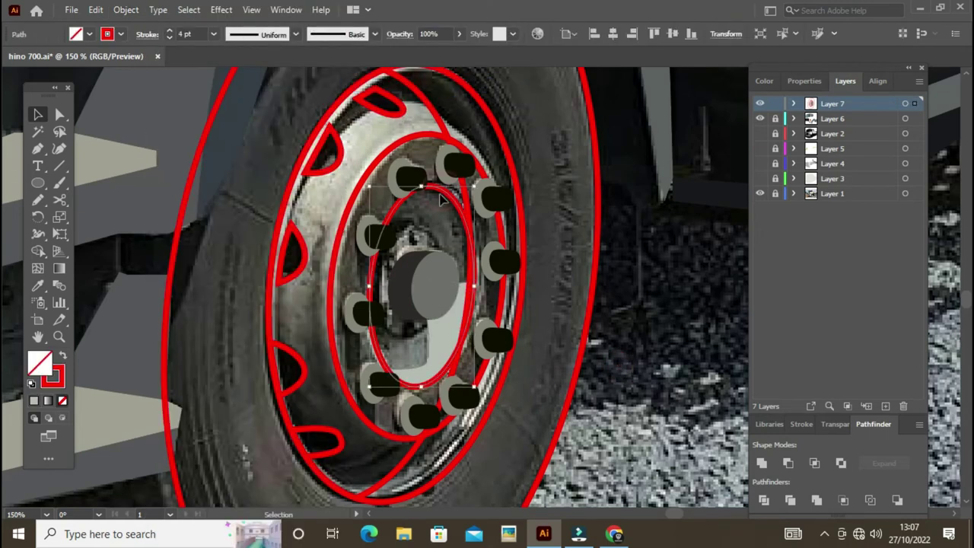
key(i)
click(438, 194)
Send the inner ellipse behind the hub and fill the inner ring black.
key(v)
key(ctrl+shift+a)
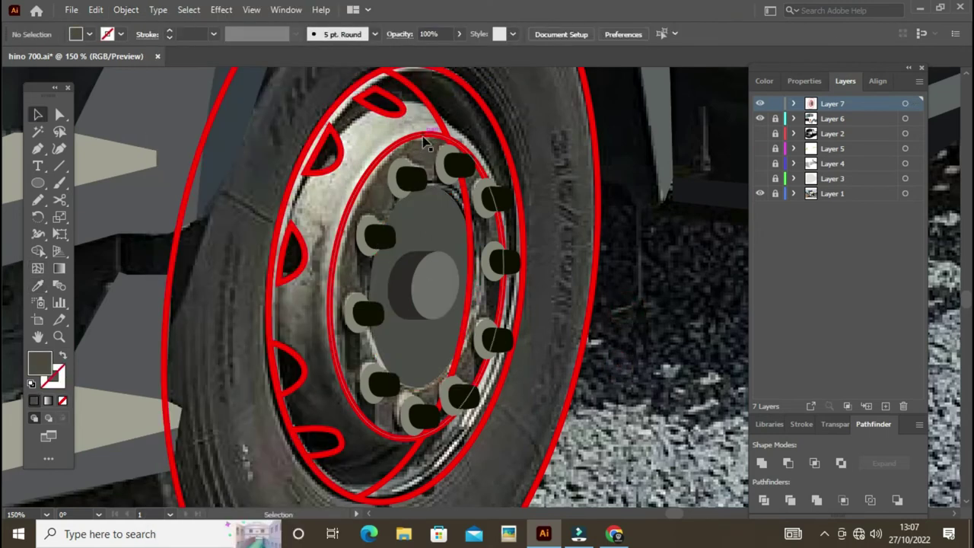
click(427, 143)
click(126, 9)
click(411, 85)
click(426, 216)
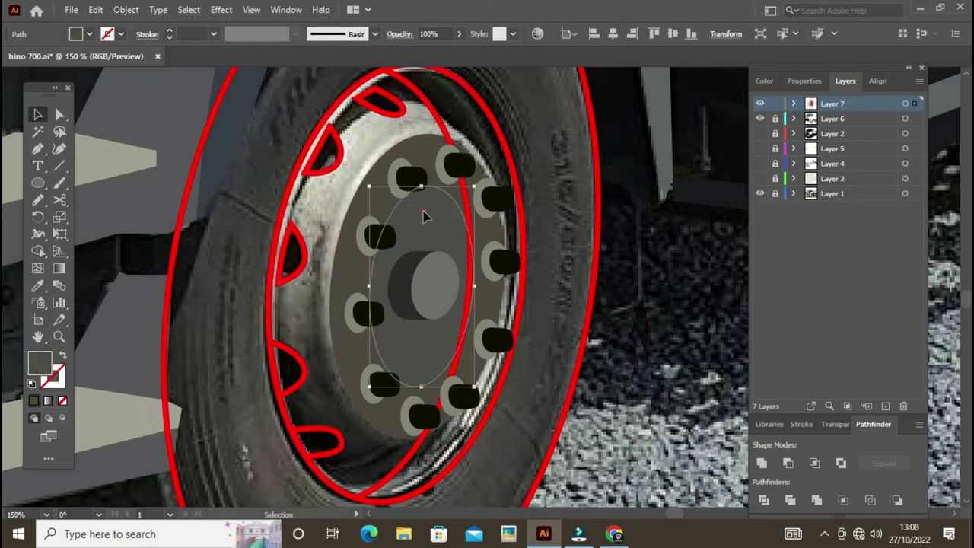
double_click(40, 363)
click(809, 255)
click(656, 317)
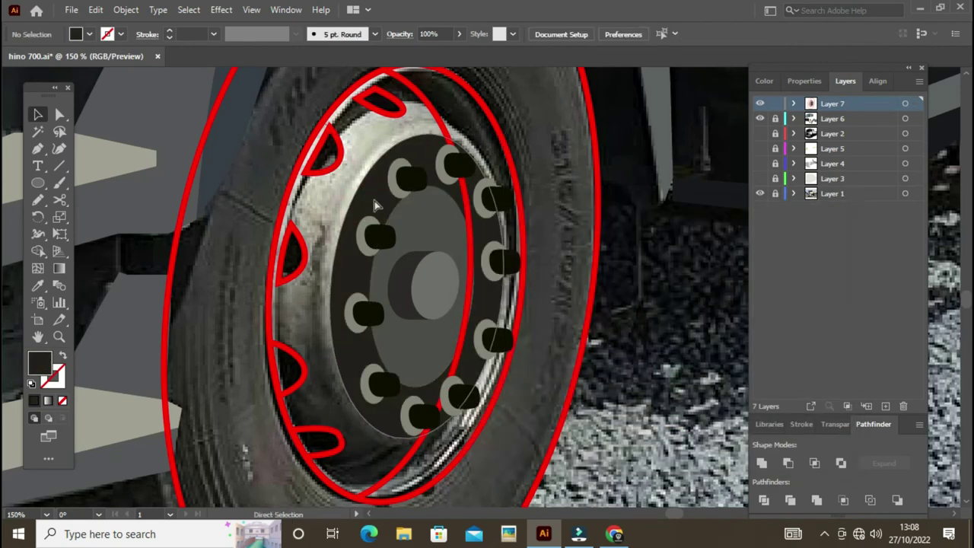
Trace the inner rim with the pen, fill it cream, and send it behind the bolts.
key(ctrl+minus)
key(p)
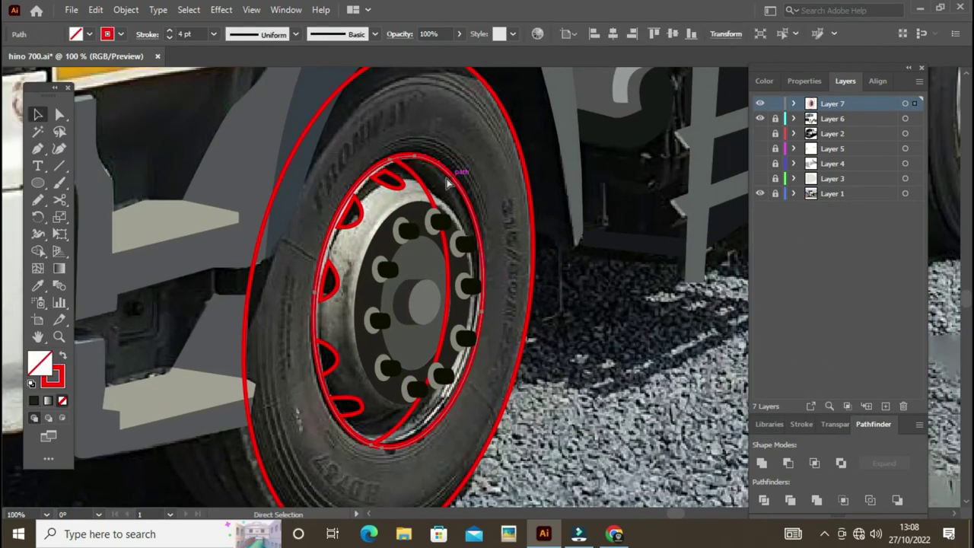
click(480, 312)
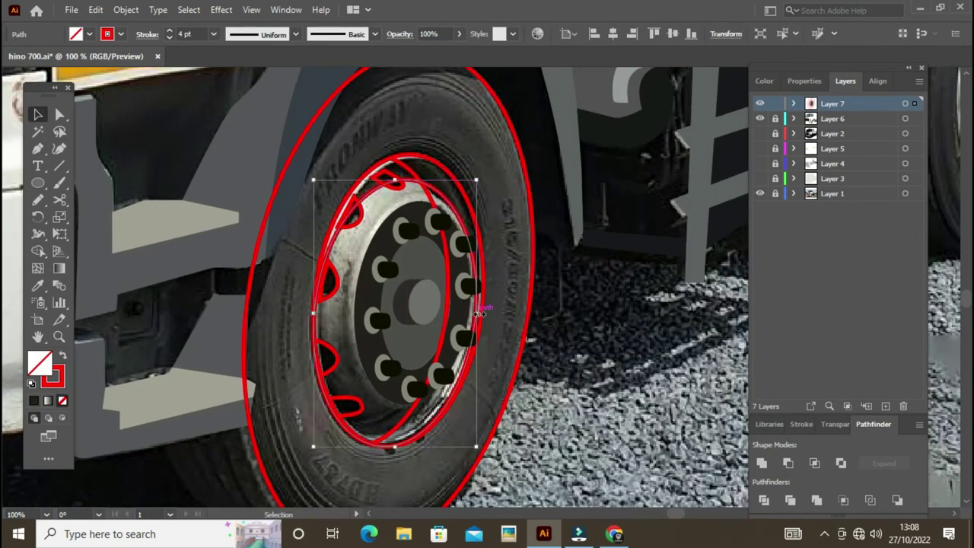
click(543, 412)
key(p)
drag(350, 266, 356, 296)
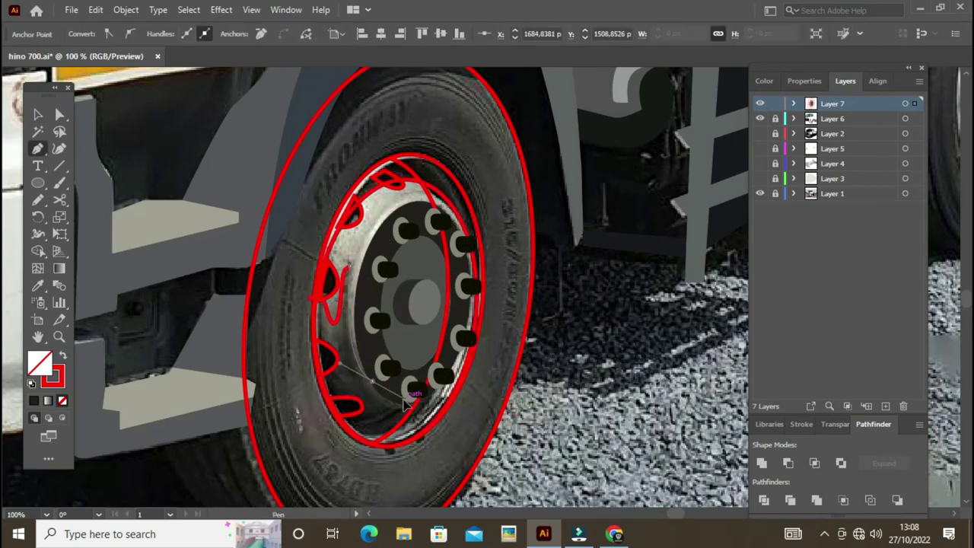
drag(405, 404, 305, 298)
key(v)
click(276, 383)
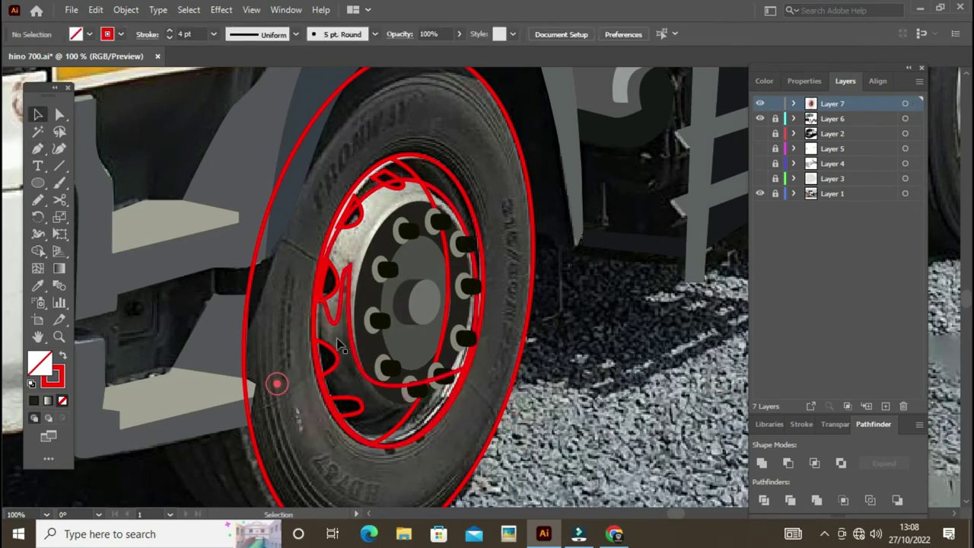
click(340, 347)
click(126, 10)
click(374, 55)
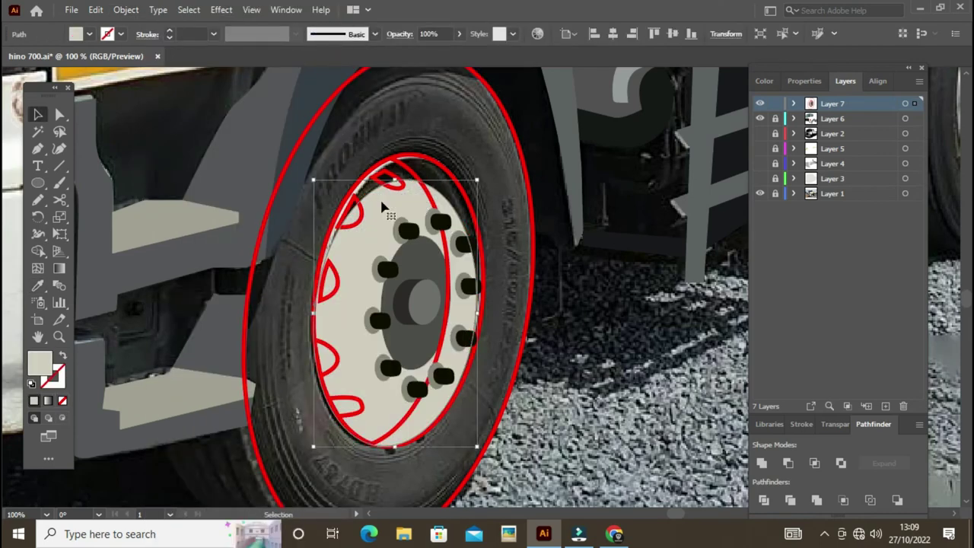
Fill the inner ellipse black and send it behind the cream rim.
click(417, 174)
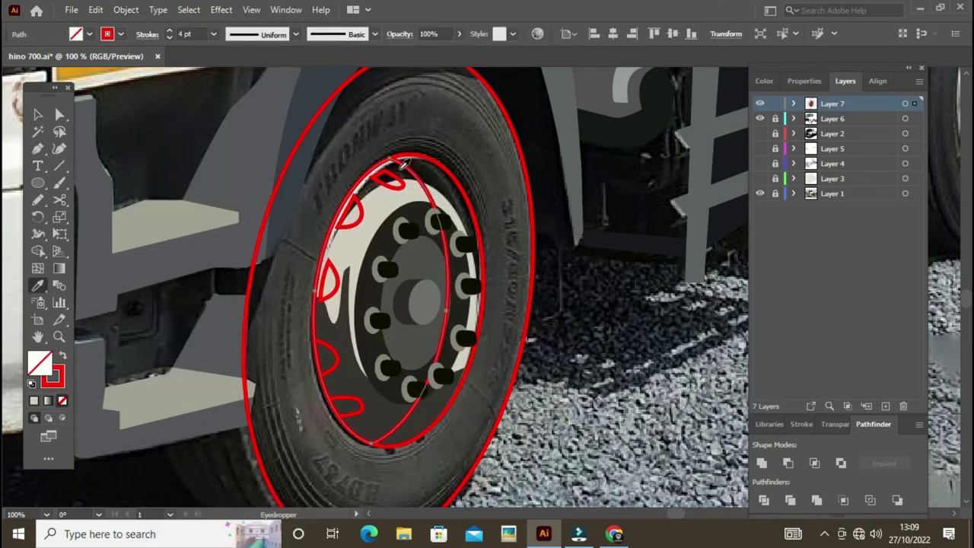
click(406, 162)
click(126, 9)
click(395, 120)
key(v)
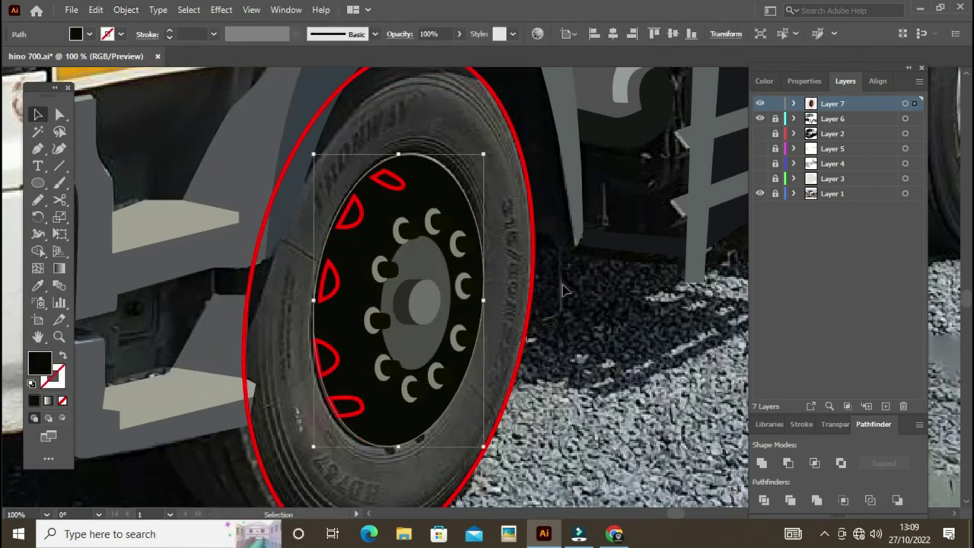
click(126, 9)
Fill the teardrop vent holes black.
click(373, 82)
click(387, 180)
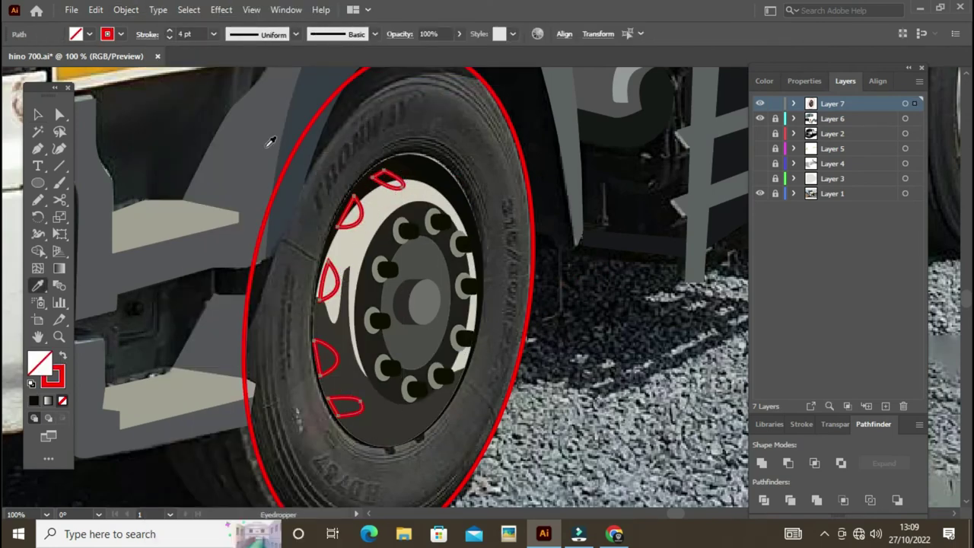
click(387, 269)
key(v)
key(ctrl+shift+a)
key(ctrl+minus)
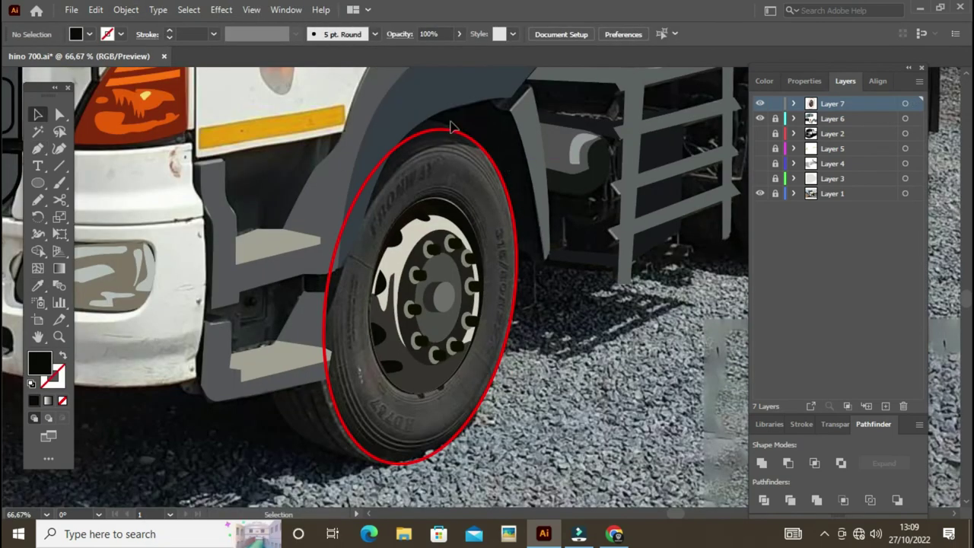
Fill the tyre ellipse with dark grey sampled by eyedropper.
click(450, 126)
mouse_move(467, 134)
mouse_down()
mouse_move(482, 163)
mouse_move(424, 127)
mouse_move(459, 139)
mouse_up()
key(p)
key(ctrl+shift+a)
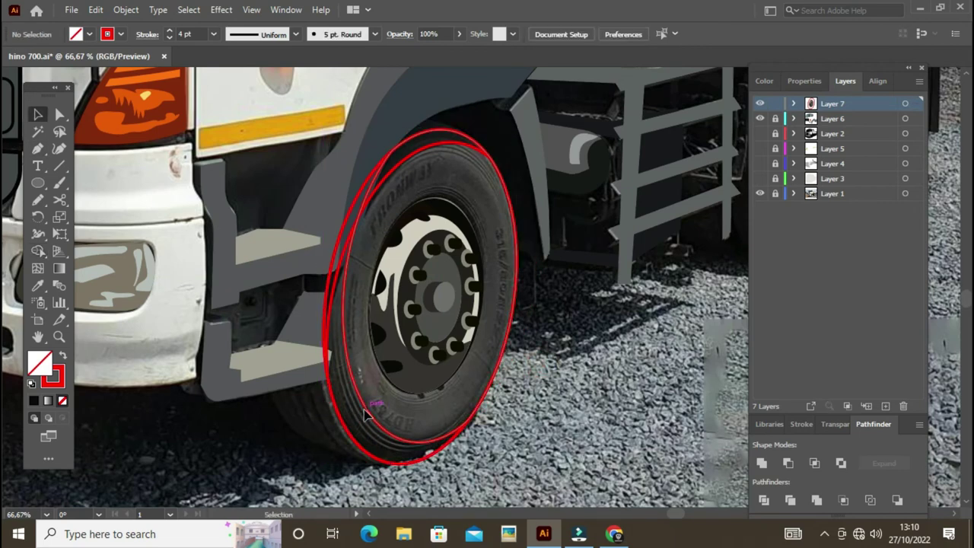
click(366, 415)
key(i)
click(554, 320)
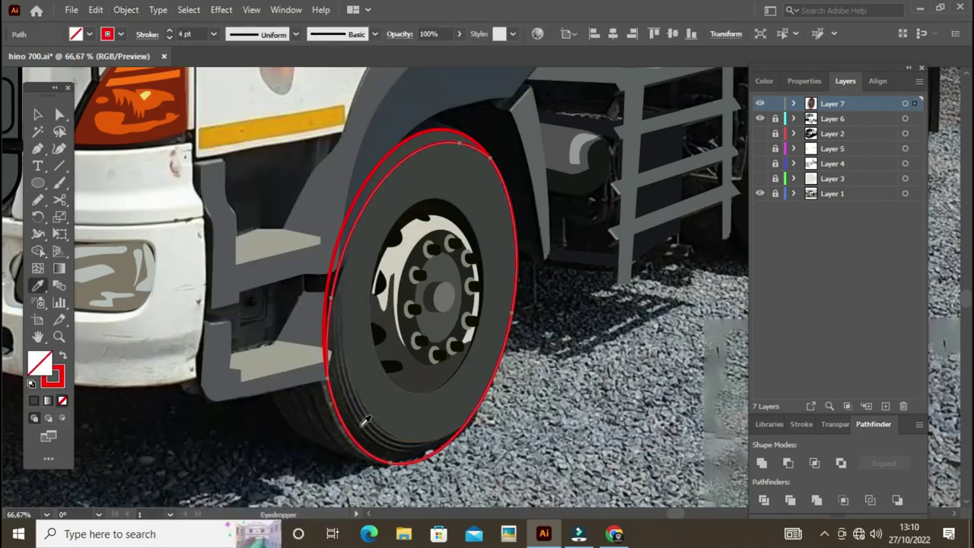
Send the grey tyre back behind the wheel hub, undoing a stray copy.
click(126, 9)
click(396, 89)
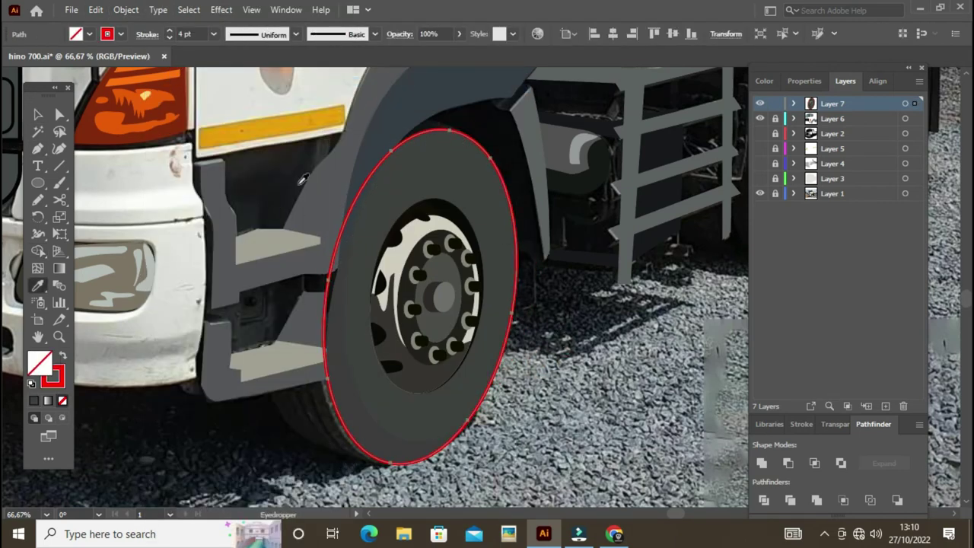
click(125, 10)
click(404, 83)
key(v)
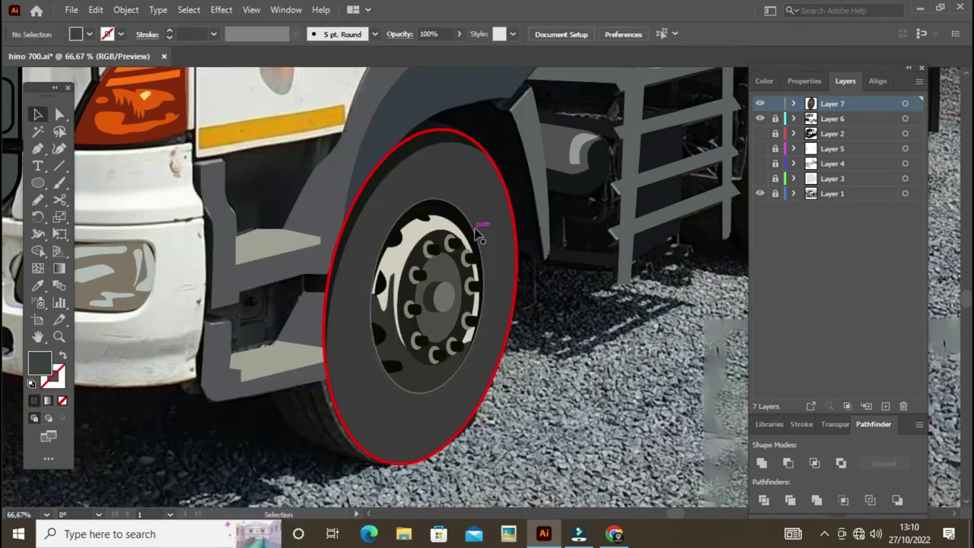
drag(478, 224, 575, 270)
key(ctrl+z)
key(a)
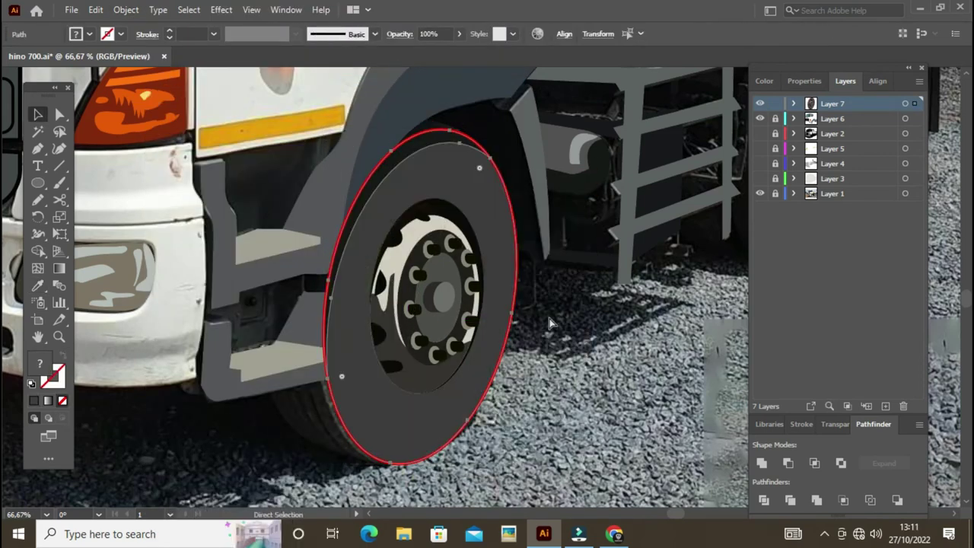
Draw a pen shape below the front tyre and curve its edge to follow the tyre.
click(466, 405)
key(ctrl+minus)
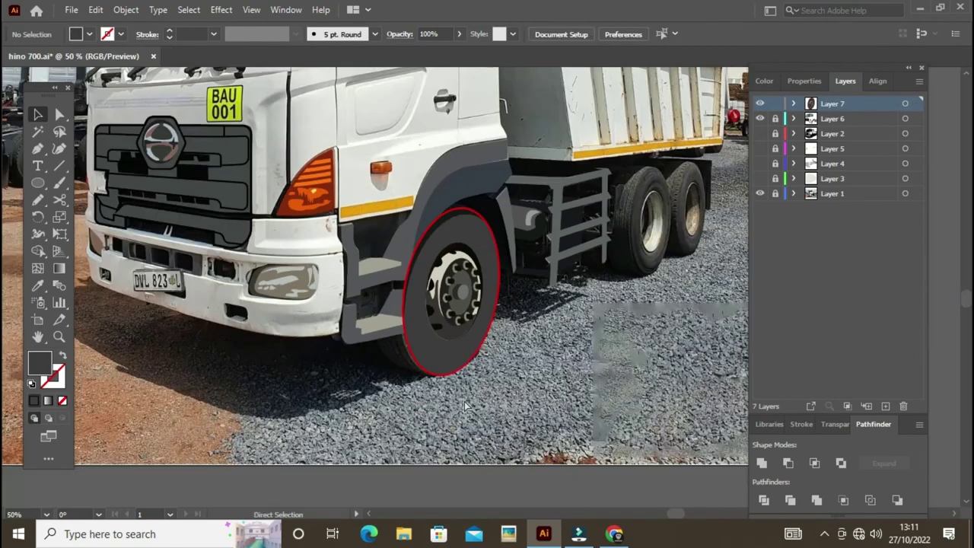
scroll(513, 309, up, 4)
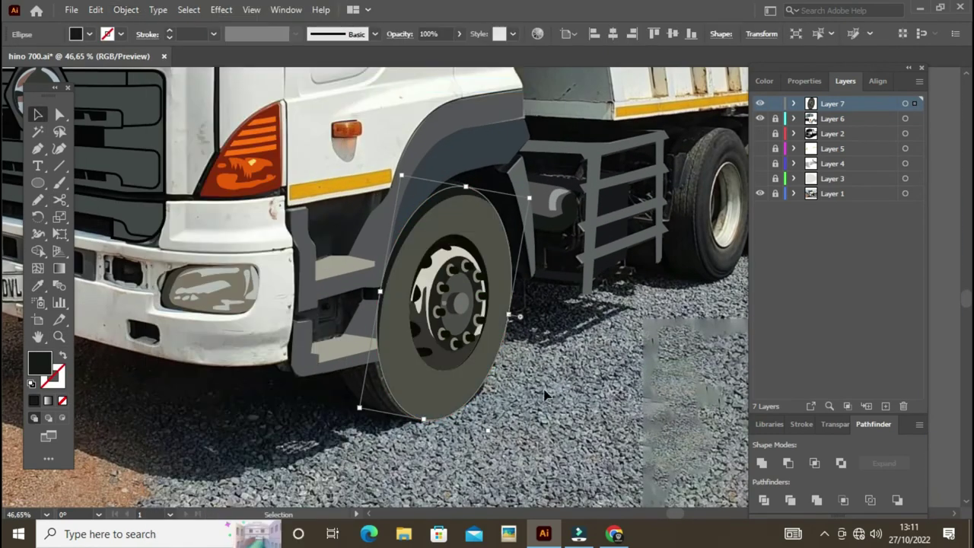
key(ctrl+shift+a)
scroll(401, 367, up, 2)
key(p)
click(325, 351)
click(428, 420)
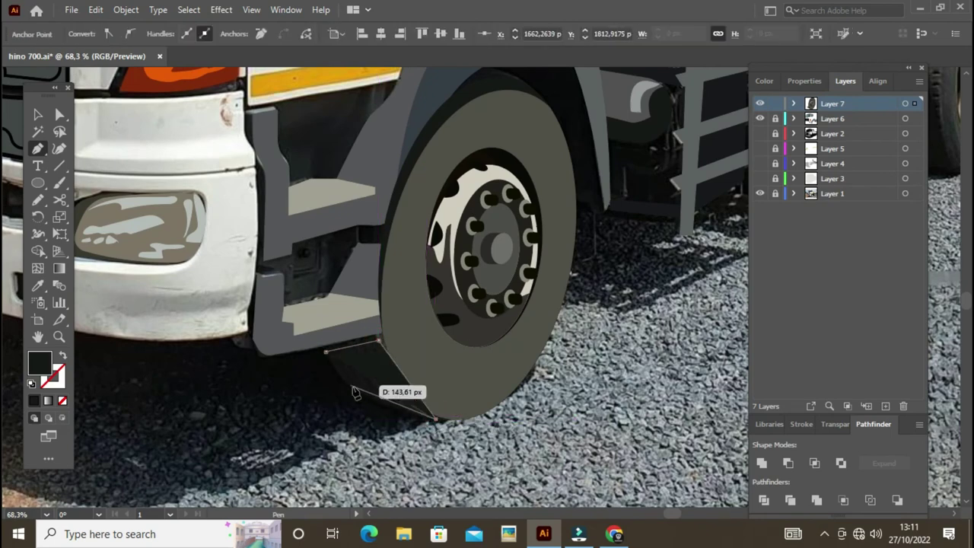
click(355, 389)
click(326, 351)
key(v)
key(comma)
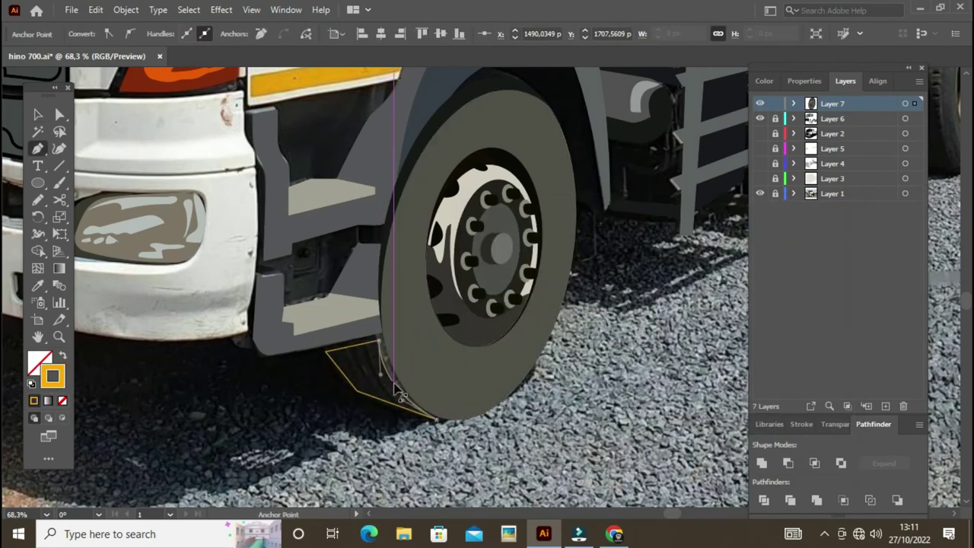
drag(398, 392, 390, 415)
Zoom in on the front wheel and add a dark shape under the tyre's bottom edge.
key(i)
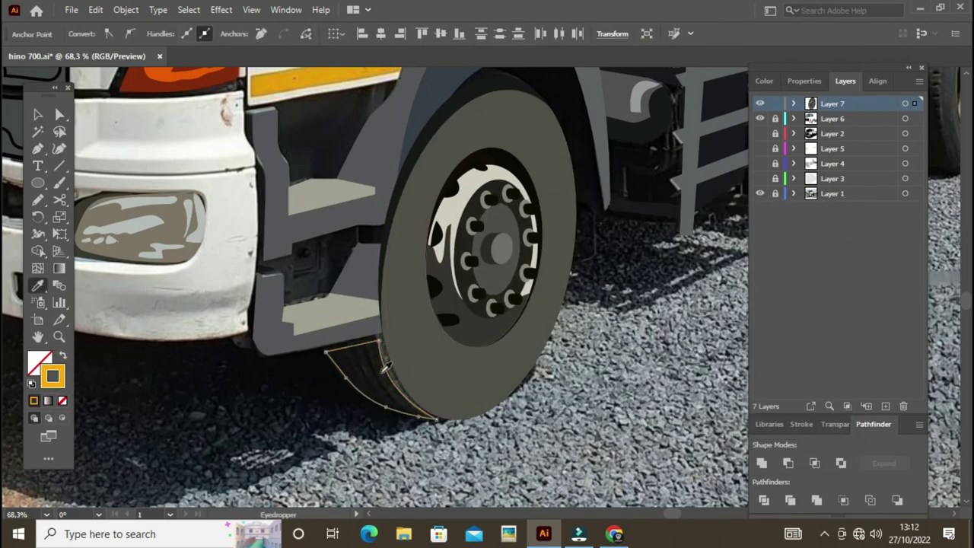
key(ctrl+shift+a)
key(ctrl+plus)
key(ctrl+0)
key(a)
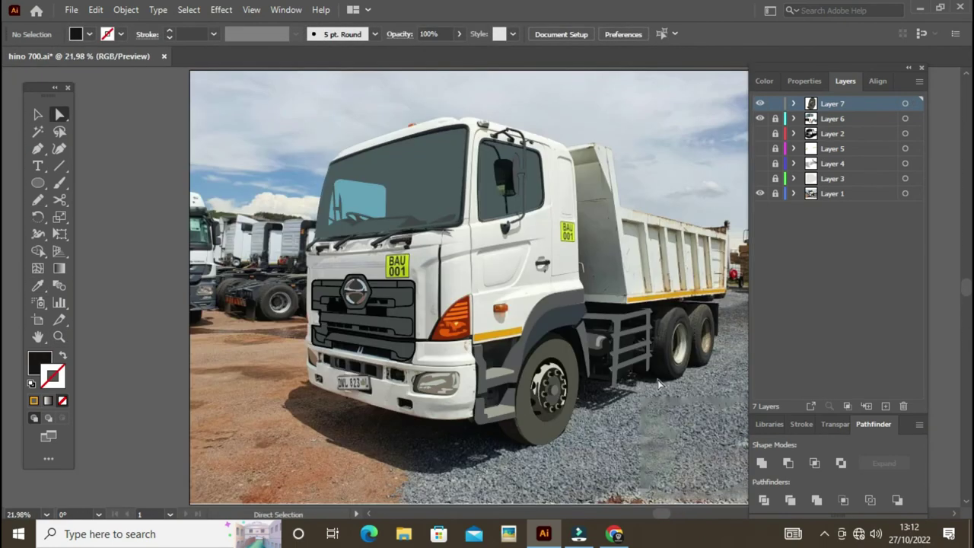
key(z)
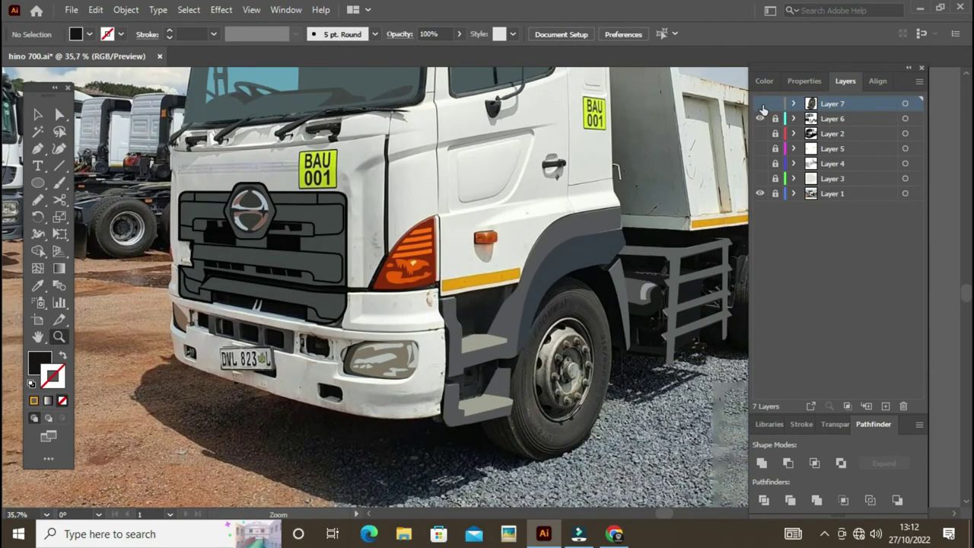
click(523, 420)
click(578, 415)
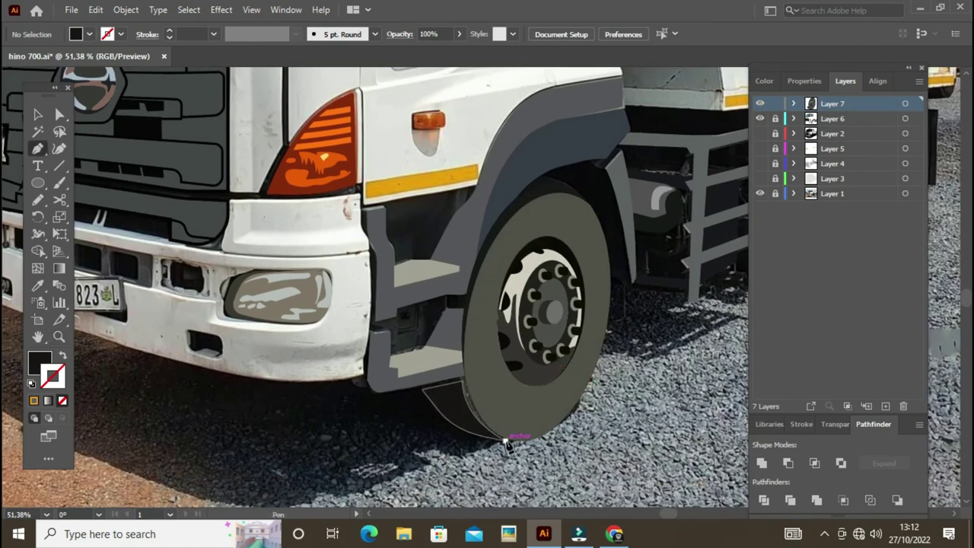
key(p)
click(586, 396)
click(609, 415)
click(509, 443)
Merge the tyre and the dark shape with the Shape Builder.
key(a)
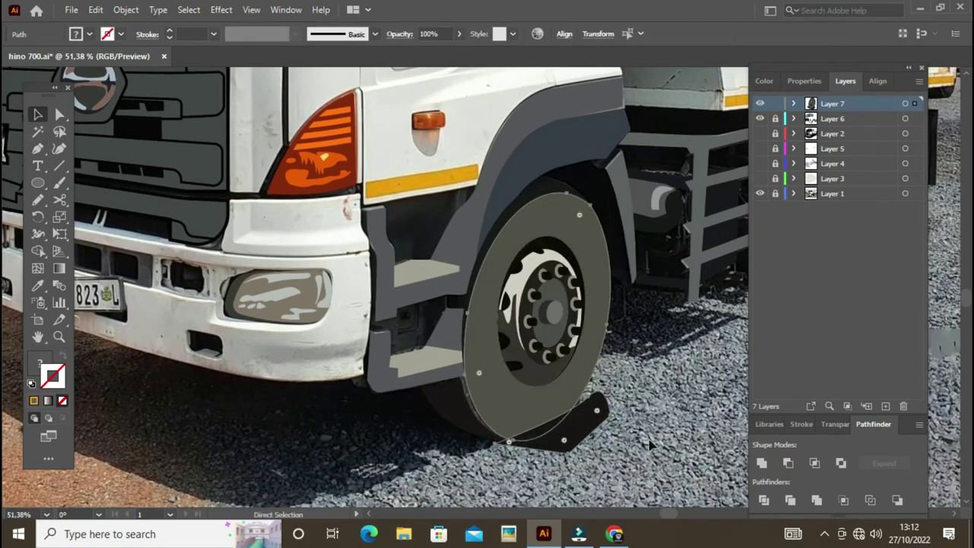
click(591, 417)
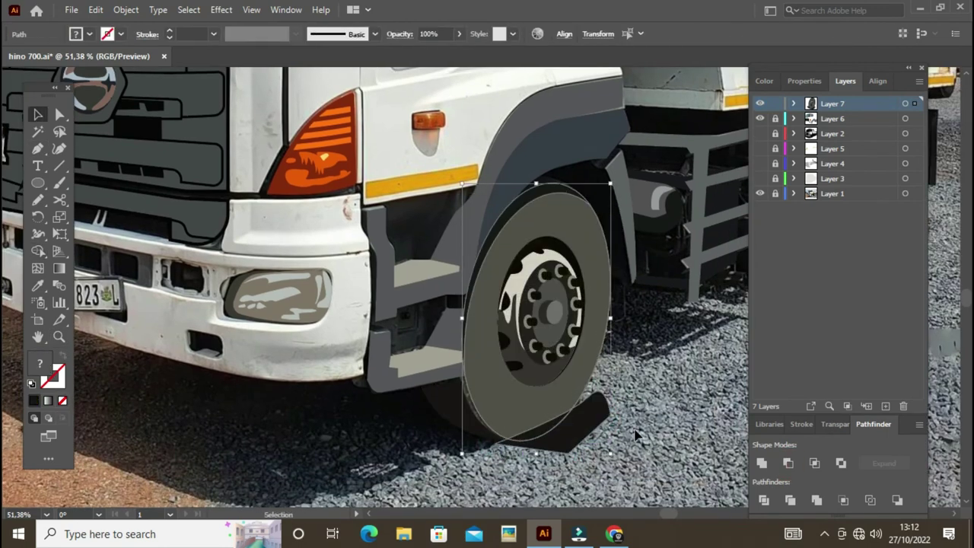
key(v)
click(449, 206)
key(a)
click(533, 365)
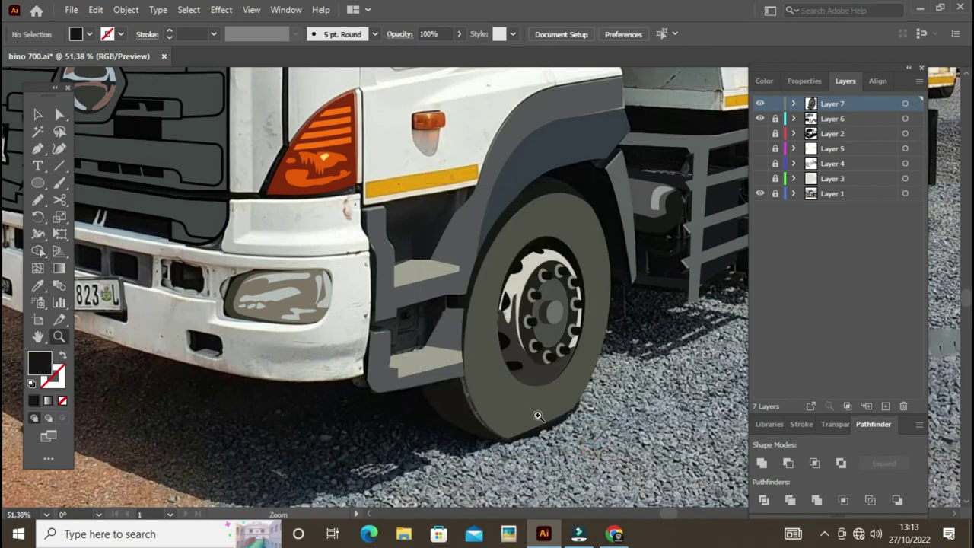
alt+scroll(522, 396, up, 3)
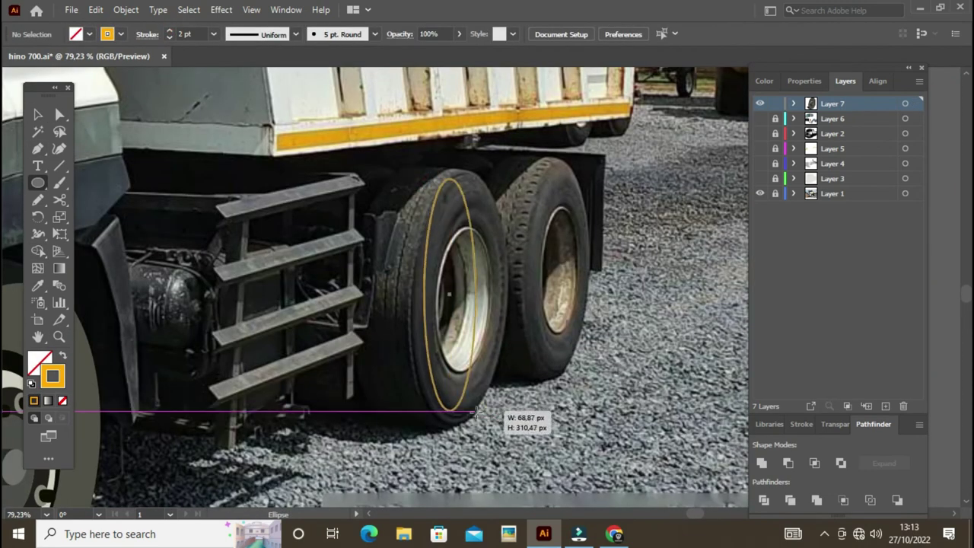
Duplicate the rear tyre ellipse and reshape it into a narrow hub ellipse fitting the rim.
drag(477, 412, 510, 418)
key(v)
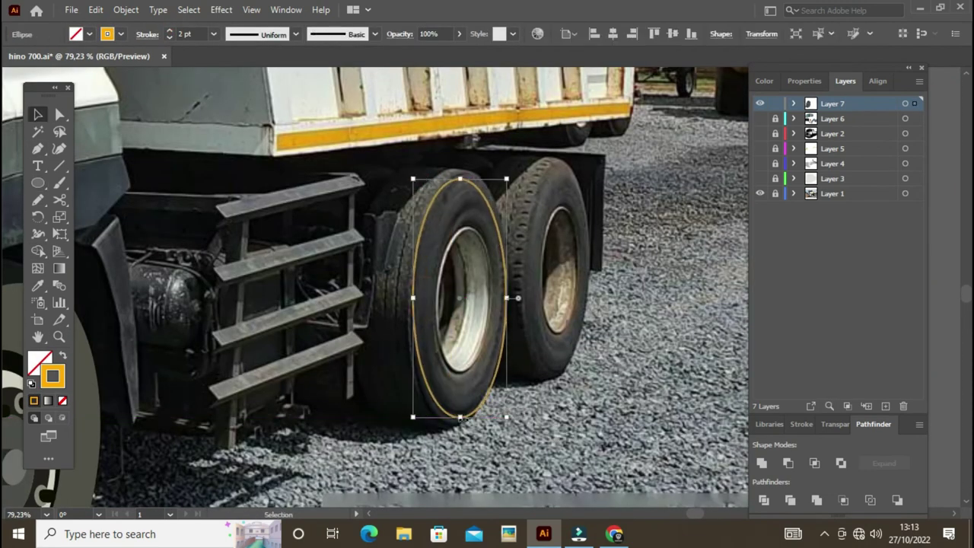
alt+scroll(499, 232, up, 2)
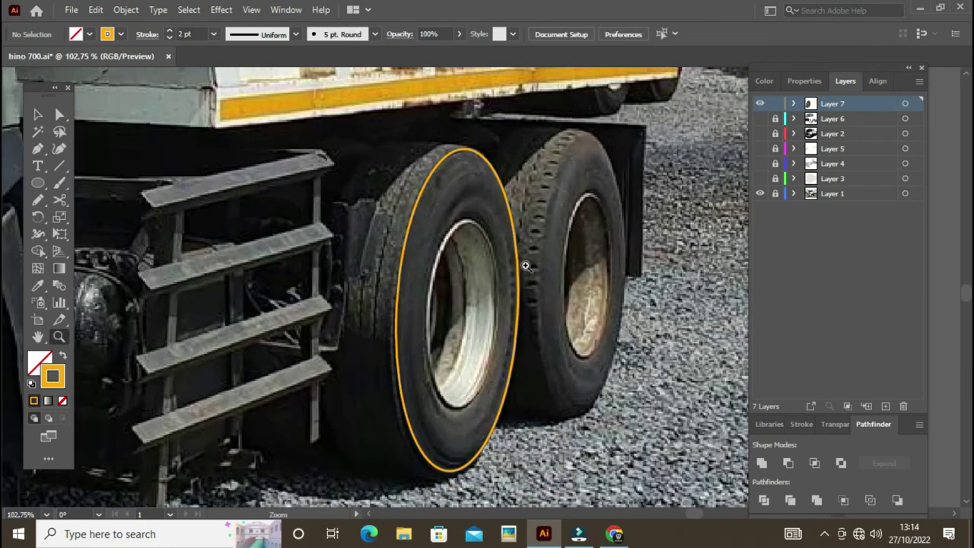
key(a)
click(499, 231)
key(v)
drag(522, 147, 502, 209)
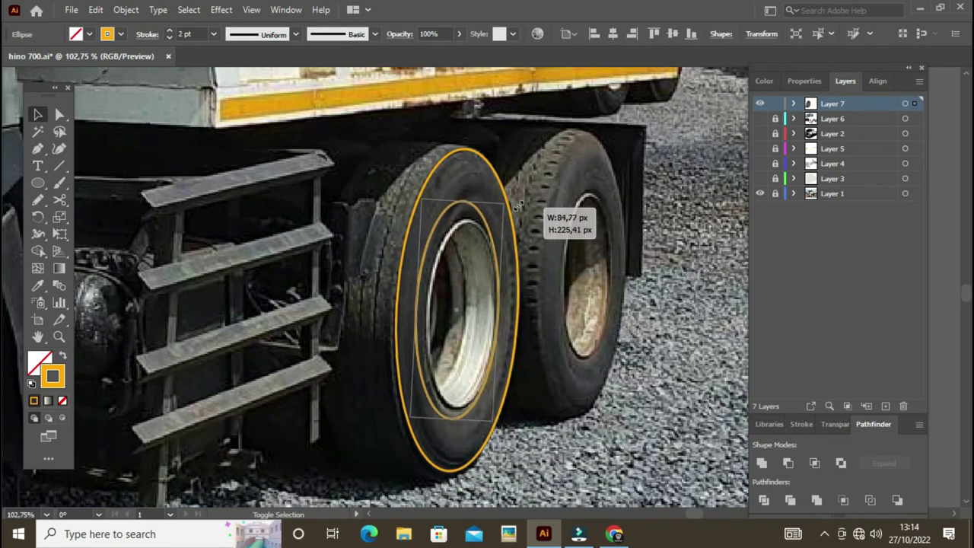
drag(430, 252, 436, 266)
drag(509, 316, 497, 317)
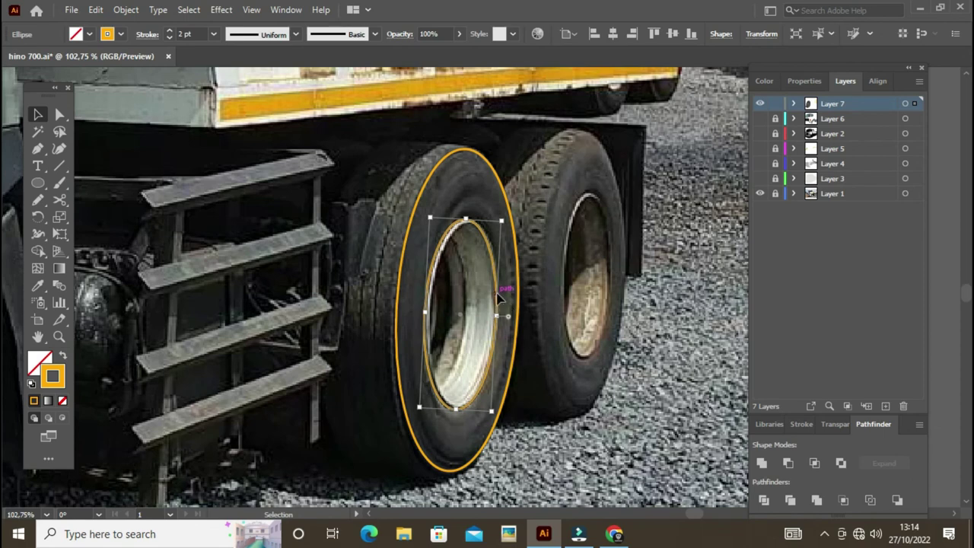
drag(421, 405, 389, 394)
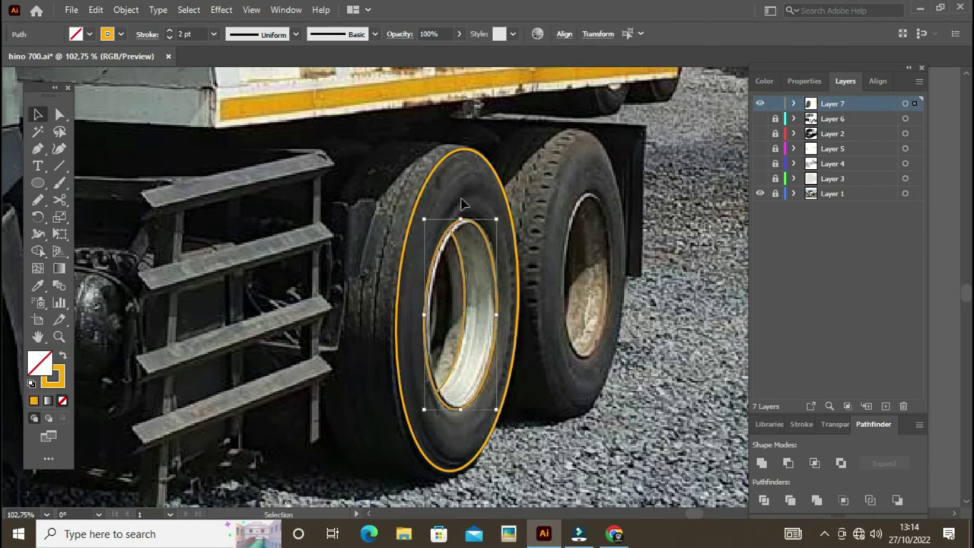
Copy the hub ellipse leftward and trim the overlap into a crescent with Shape Builder.
drag(498, 270, 453, 271)
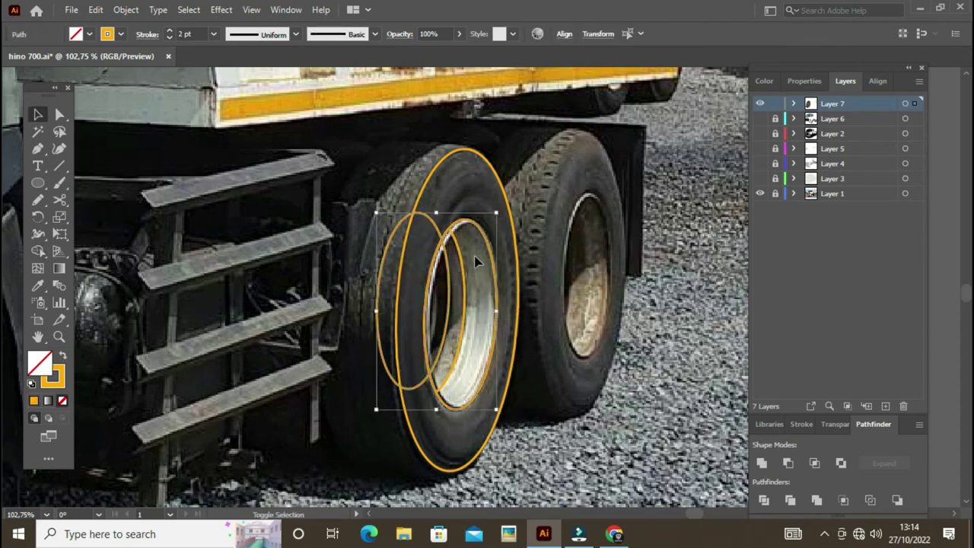
key(shift+m)
alt+click(428, 256)
key(p)
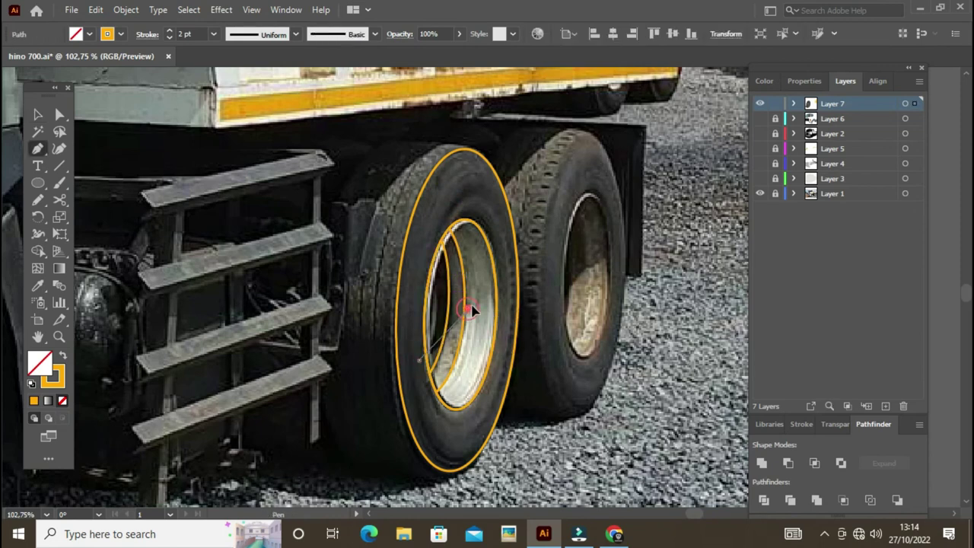
click(421, 360)
click(487, 299)
click(500, 321)
drag(505, 252, 482, 207)
key(v)
key(Delete)
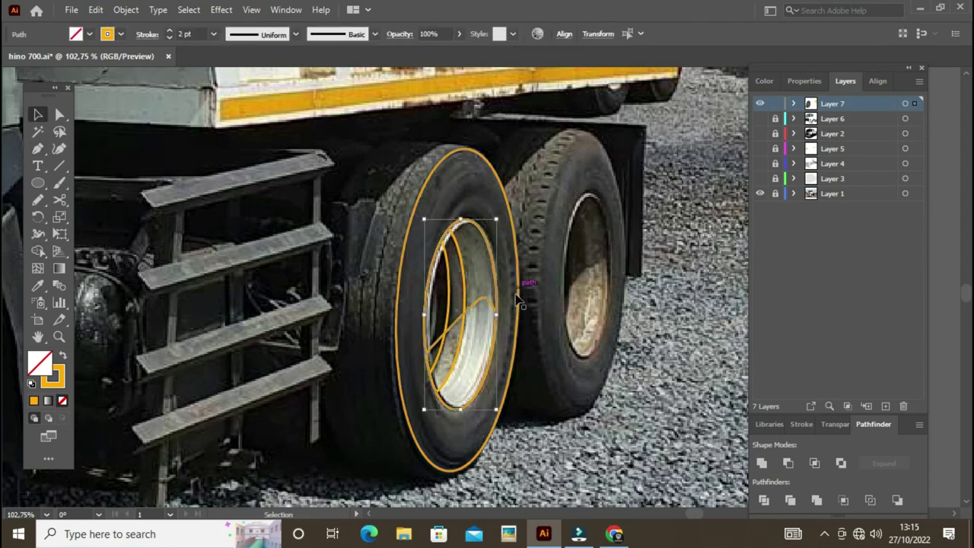
Fill the hub piece flat beige and adjust its stacking order.
click(493, 308)
key(i)
click(464, 350)
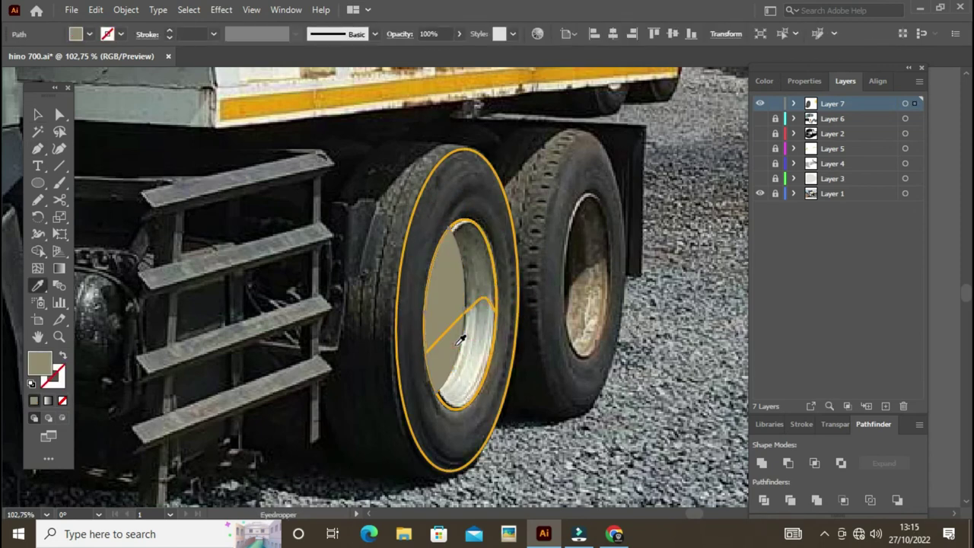
click(126, 9)
click(392, 144)
click(125, 9)
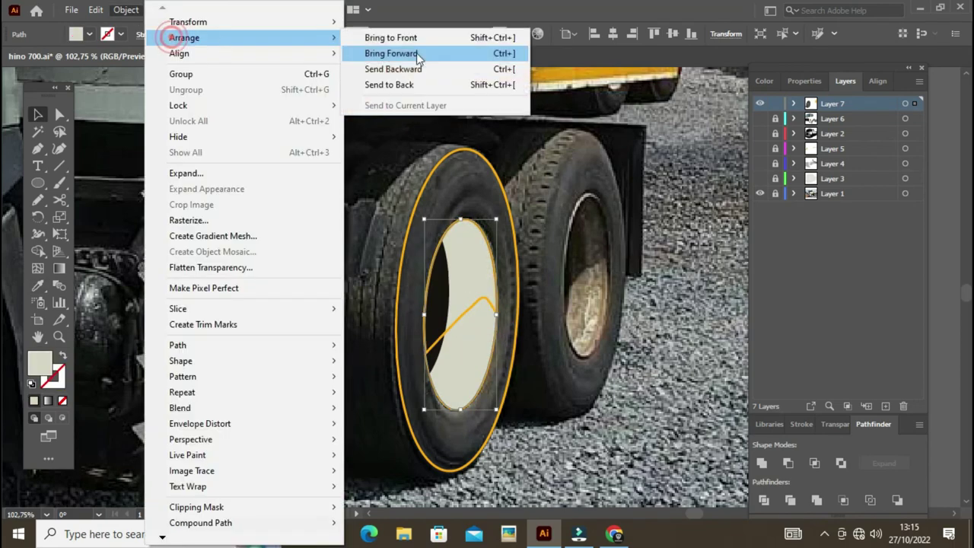
click(395, 52)
click(483, 304)
Fill the hub shadow crescent black and lower its opacity to about 46%.
key(i)
click(491, 423)
click(809, 256)
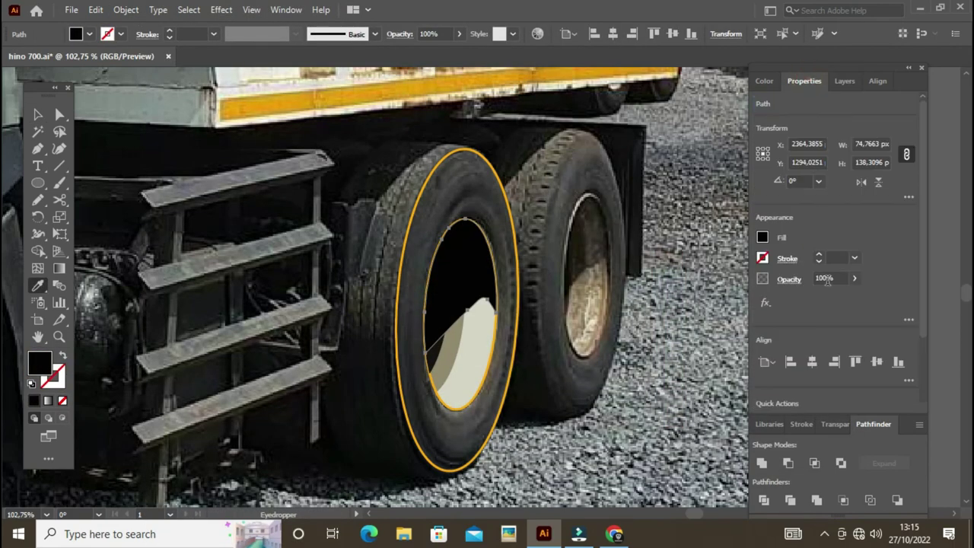
drag(854, 279, 827, 299)
key(v)
click(537, 283)
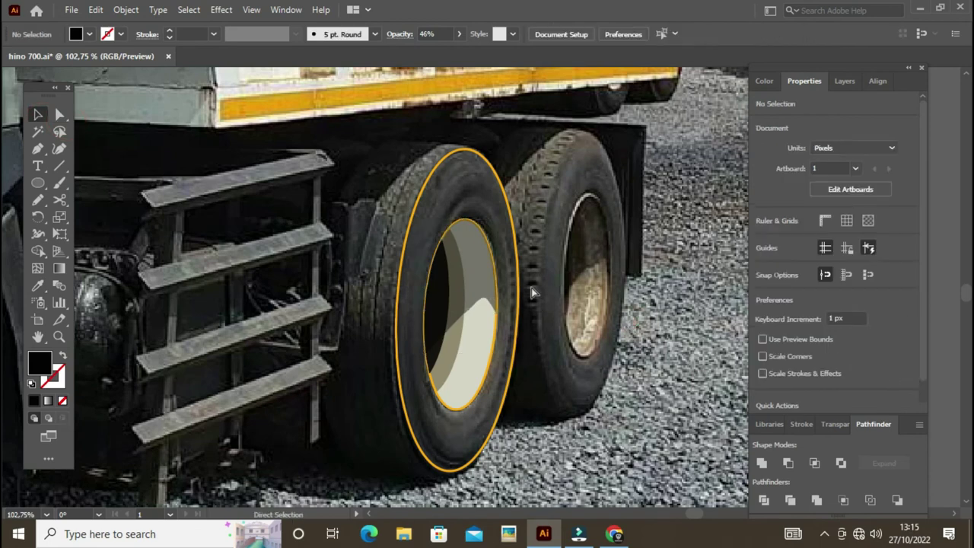
click(410, 180)
Trace the rear tyre outline with the Pen tool as a closed path.
key(p)
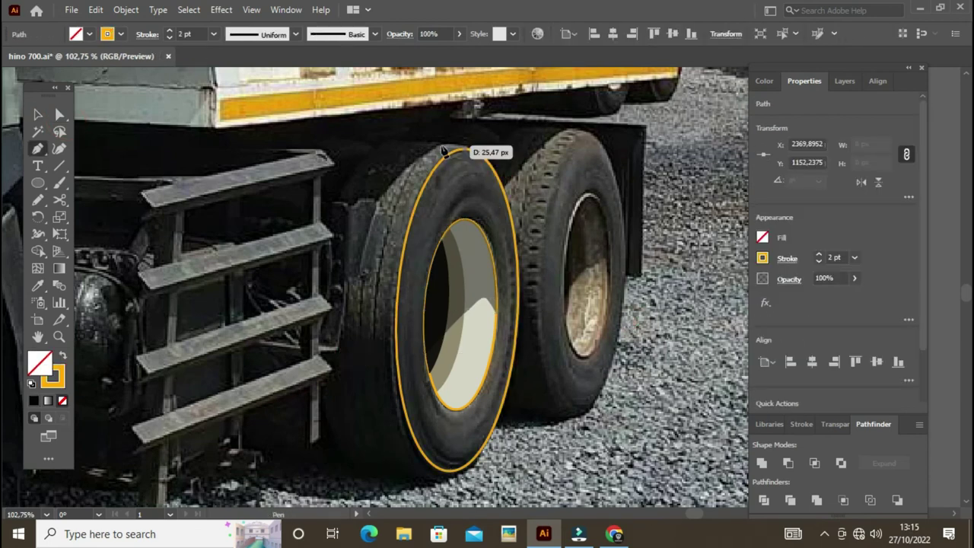
click(460, 148)
drag(335, 327, 373, 251)
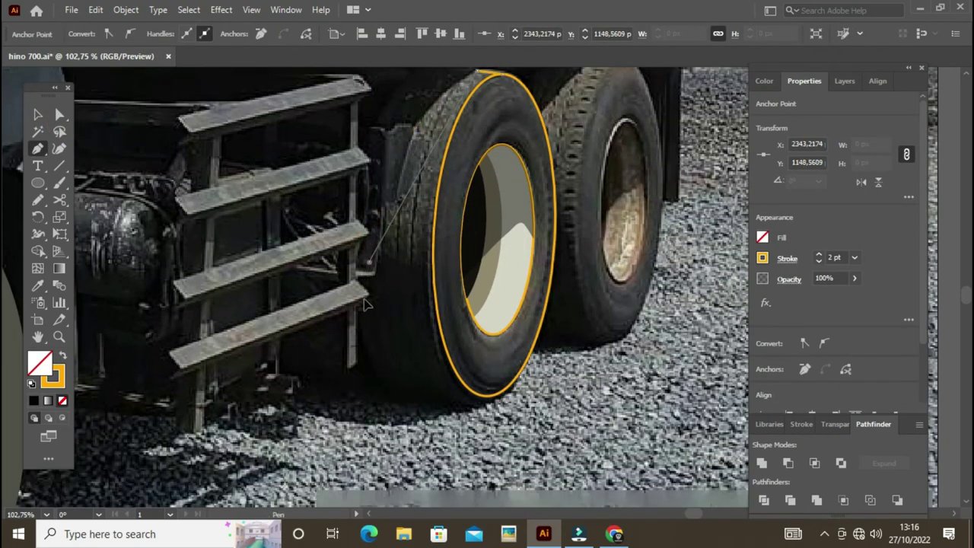
drag(447, 371, 452, 374)
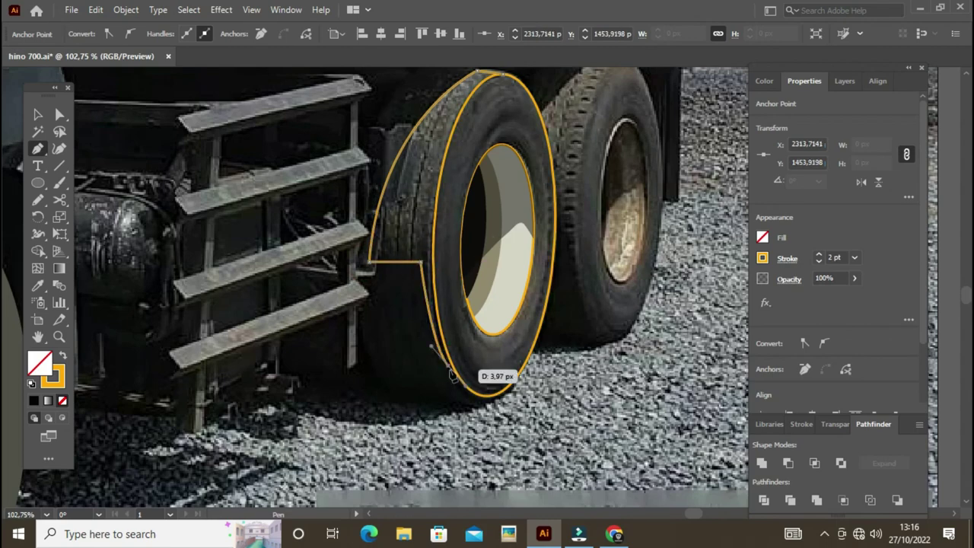
scroll(492, 90, up, 3)
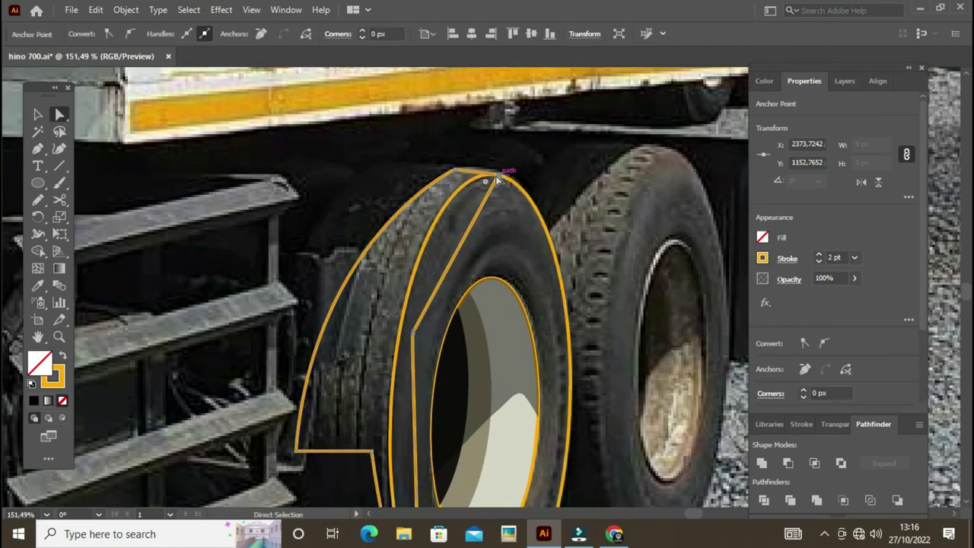
click(476, 173)
key(v)
key(ctrl+minus)
key(ctrl+minus)
key(ctrl+minus)
key(ctrl+plus)
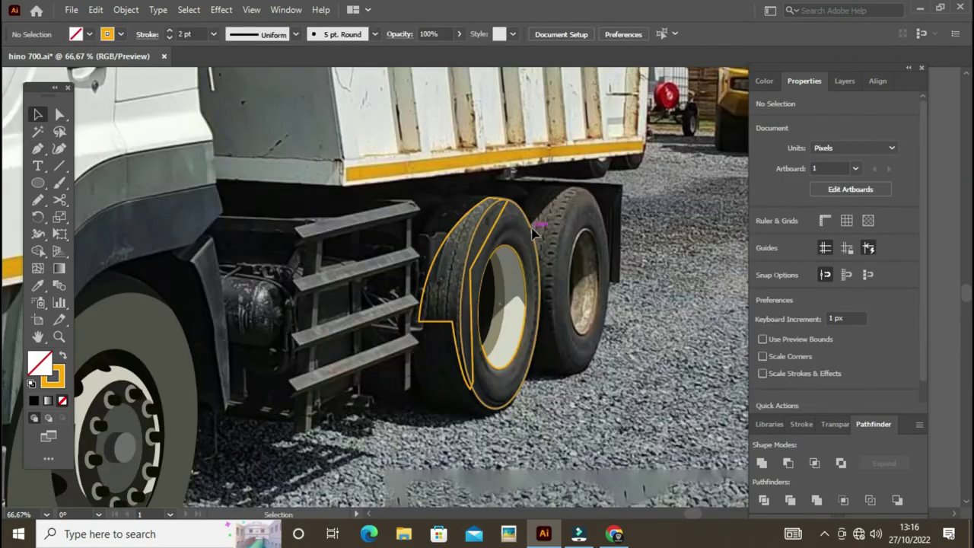
Fill the tyre with the front wheel's beige-grey and send it behind the hub.
click(498, 232)
key(i)
click(164, 320)
key(v)
key(ctrl+shift+a)
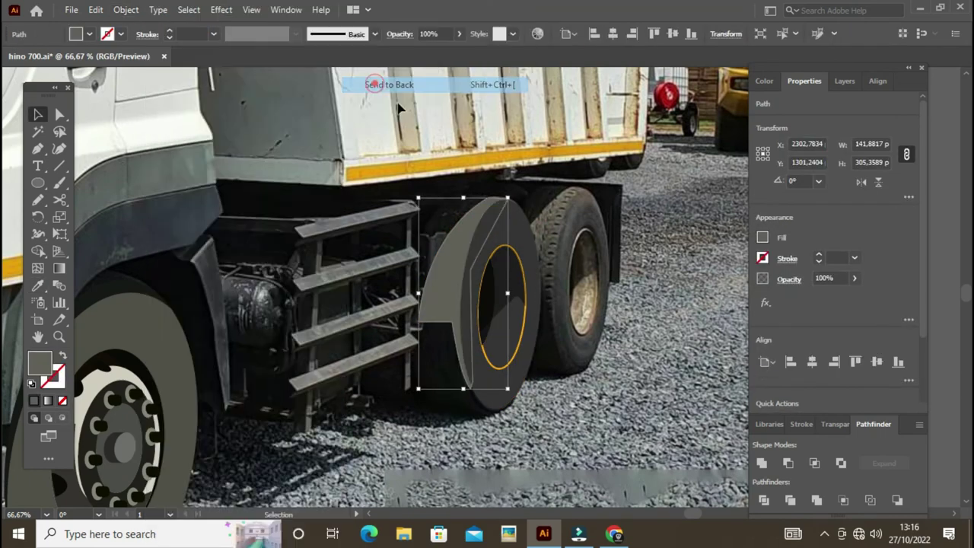
click(522, 346)
click(126, 9)
click(403, 139)
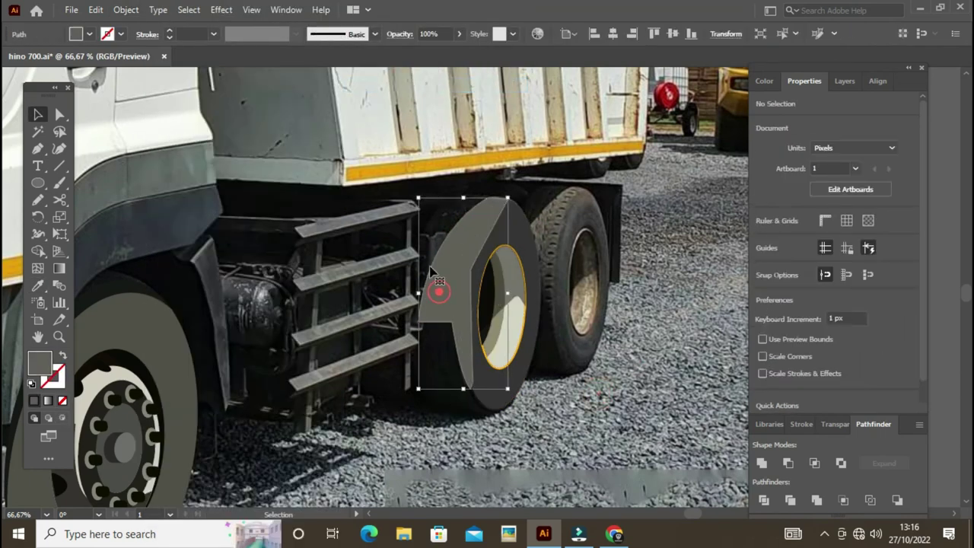
Duplicate the tyre shape onto the second rear wheel.
click(434, 282)
click(640, 369)
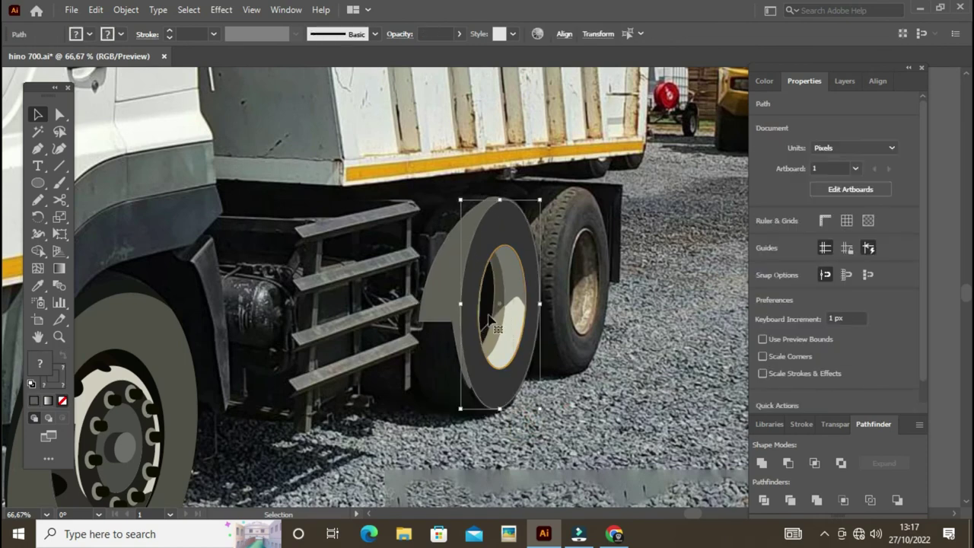
drag(442, 240, 570, 348)
key(ctrl+z)
click(570, 351)
scroll(571, 352, down, 3)
key(v)
mouse_move(515, 270)
mouse_down()
mouse_move(639, 239)
mouse_move(605, 250)
mouse_up()
key(ctrl+shift+a)
Trace a four-point shading shape on the rear tyre and give it a sampled colour.
key(p)
scroll(601, 232, up, 3)
click(600, 229)
click(565, 205)
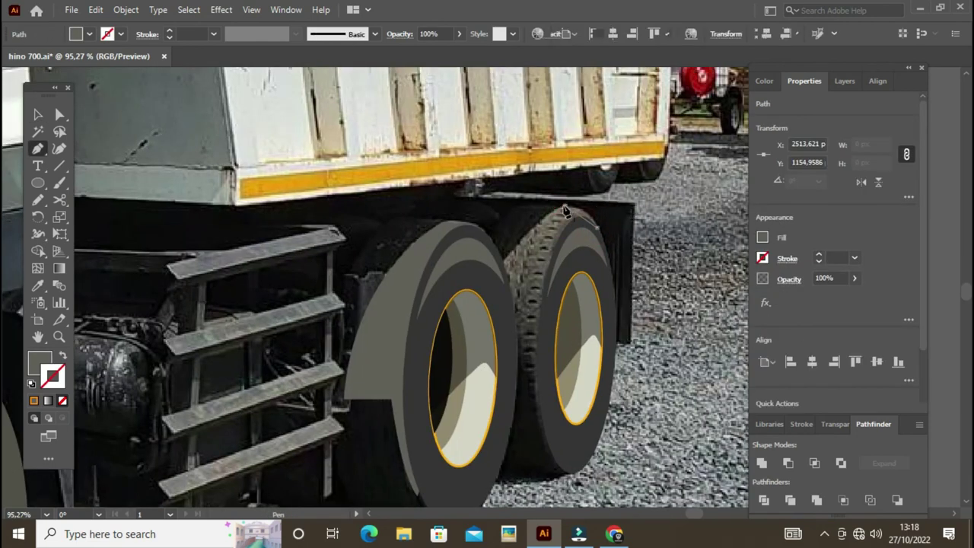
click(502, 263)
click(549, 438)
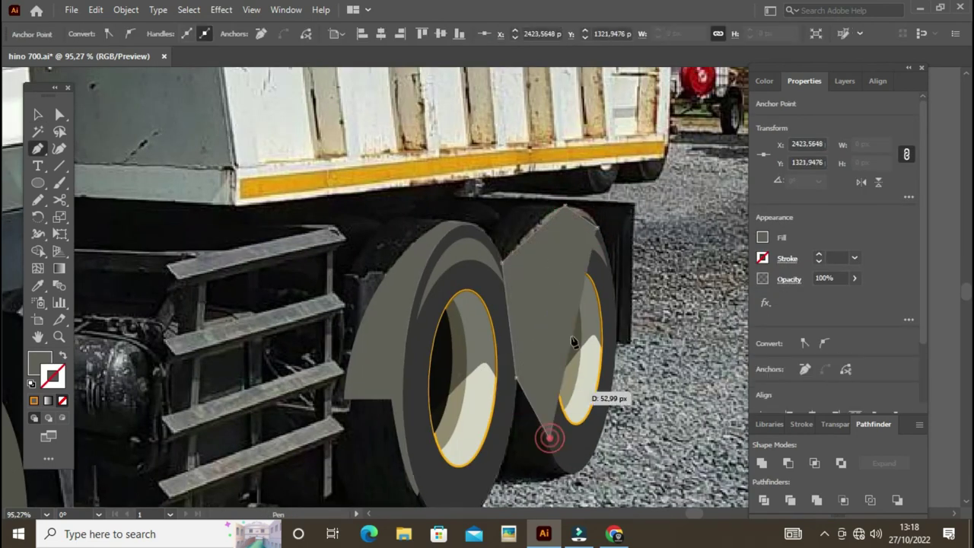
click(486, 289)
double_click(53, 376)
key(Escape)
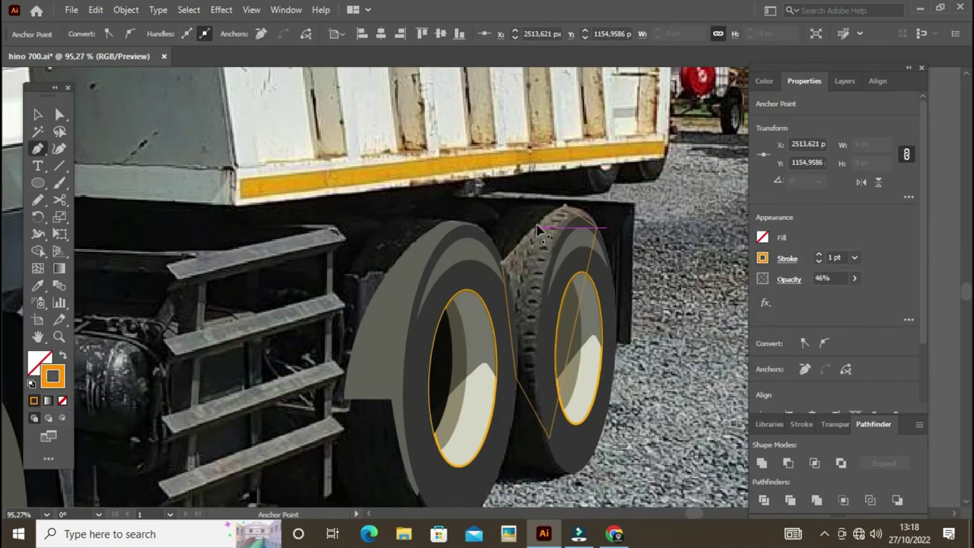
key(ctrl+shift+a)
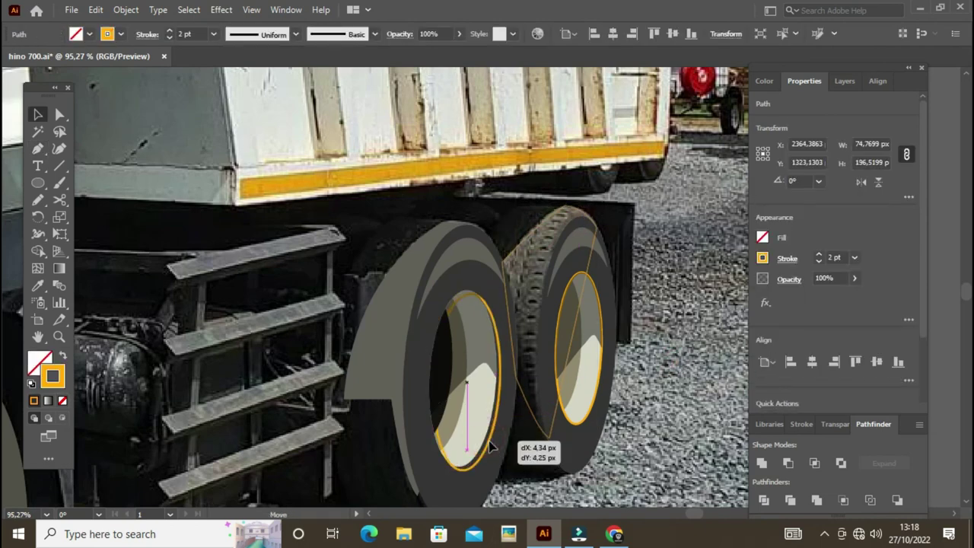
Fill the rear tyre shading grey and layer it behind the front tyre.
click(586, 290)
click(126, 9)
click(426, 82)
key(ctrl+shift+a)
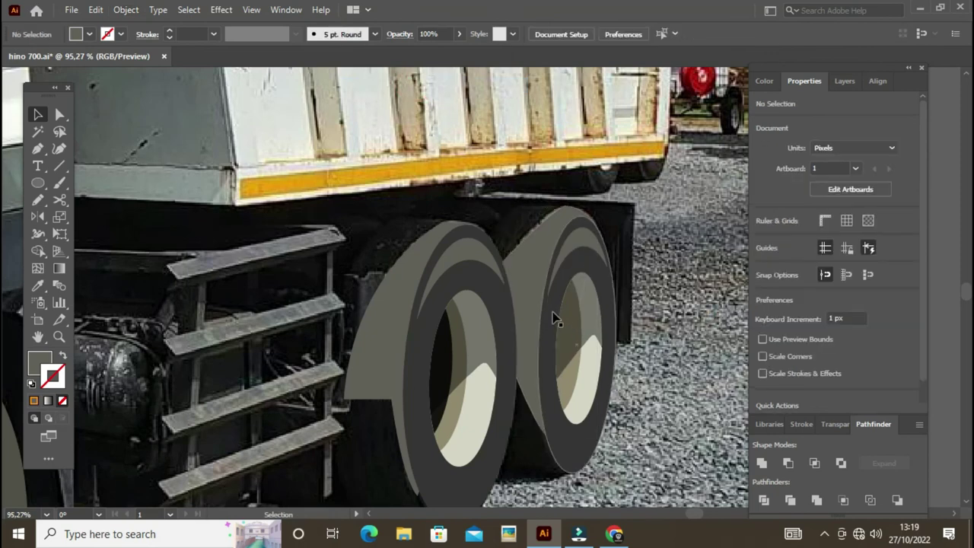
Fit the artboard in view and hide the photo layer, Layer 1.
key(ctrl+0)
click(845, 80)
click(760, 120)
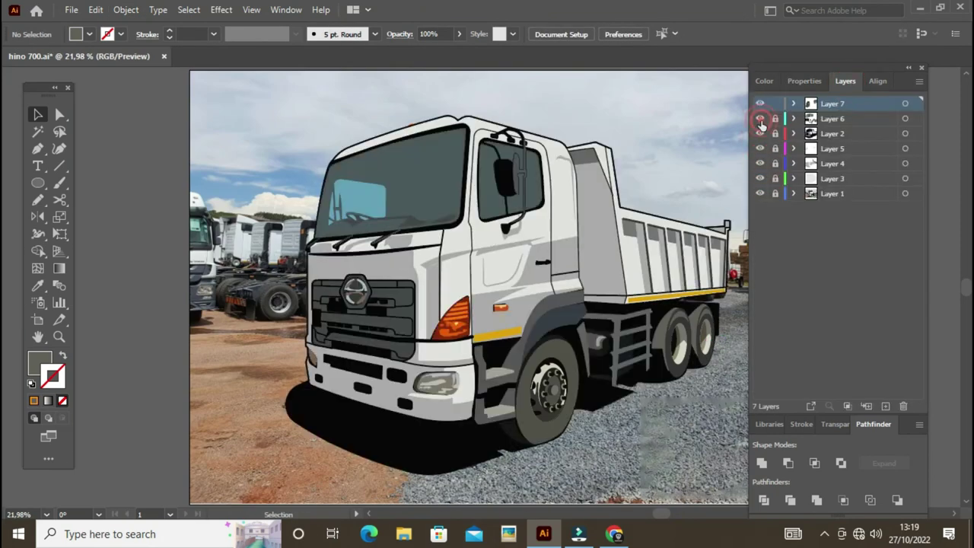
click(759, 195)
key(ctrl+minus)
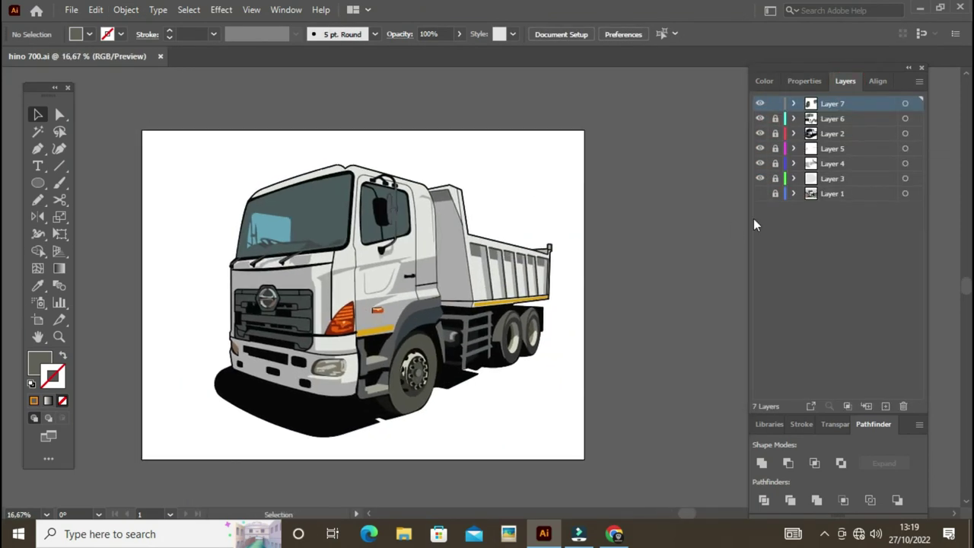